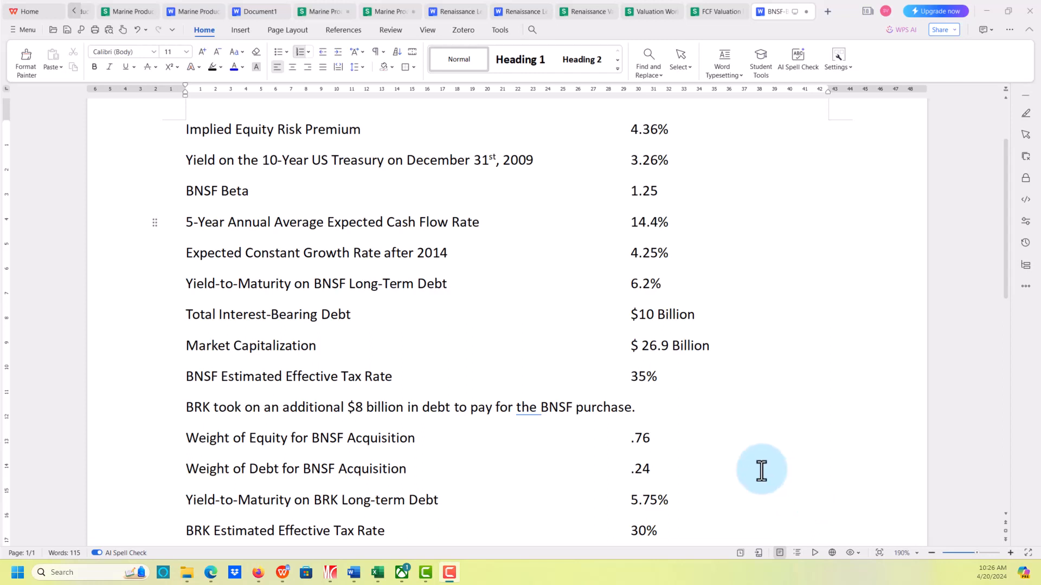
Step: Examine the BNSF and BRK valuation assumptions in the document, from the risk premium down to the tax rates
left_click(622, 350)
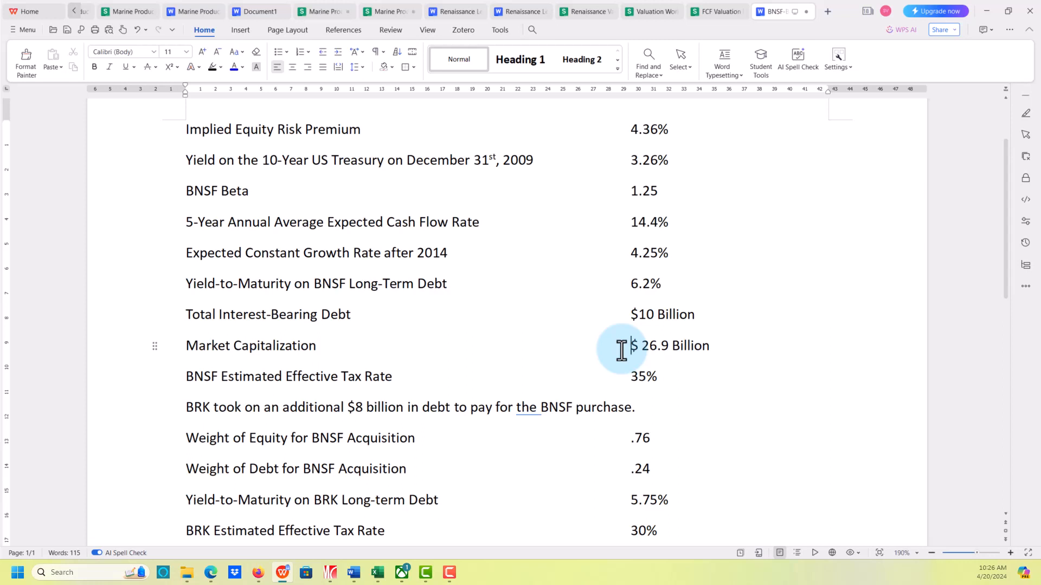
scroll(622, 351, "down", 1)
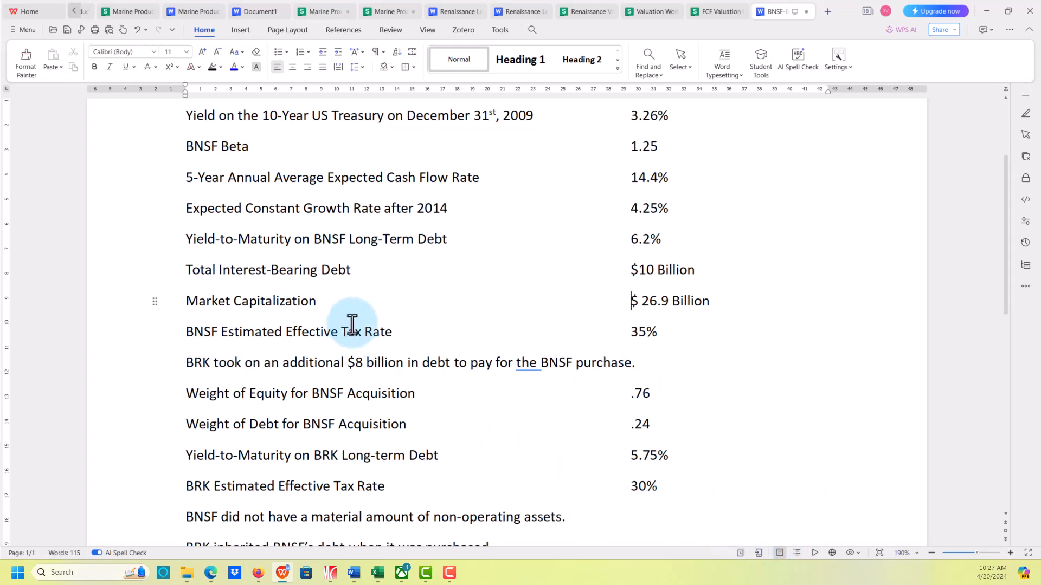
scroll(342, 309, "down", 2)
scroll(341, 309, "up", 2)
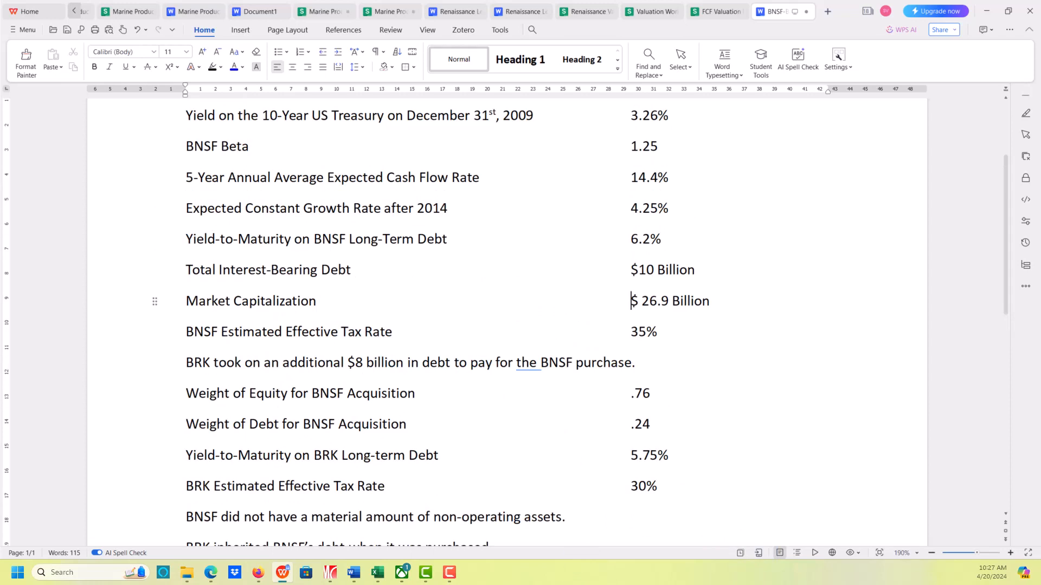
Step: Switch to the BNSF Valuation Workbook in Excel and start the FY2006 NI+NCC+INT(1-Tax Rate) formula in C14 with net income, =C5
key("alt+Tab")
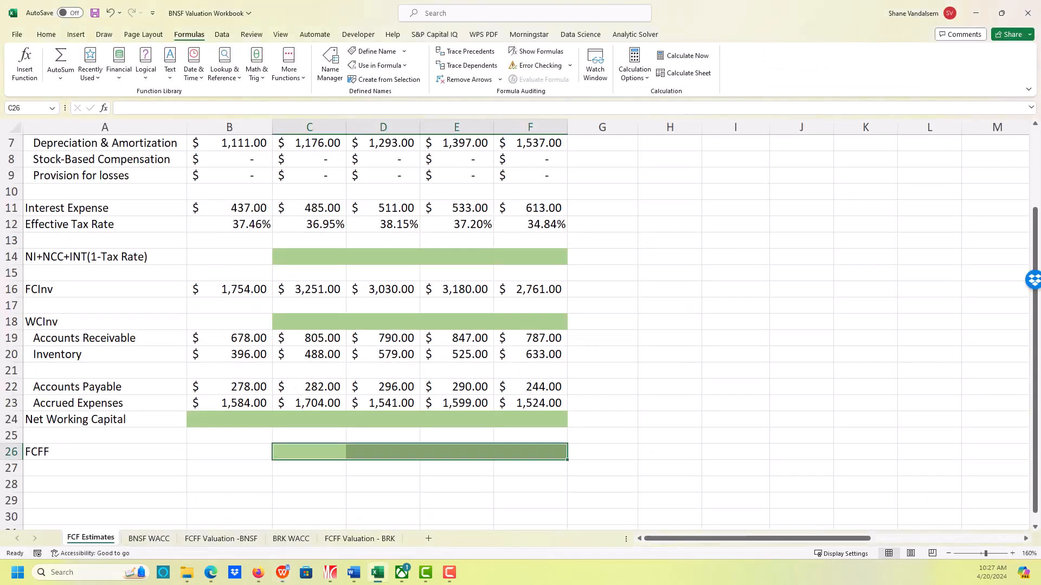
scroll(278, 363, "up", 2)
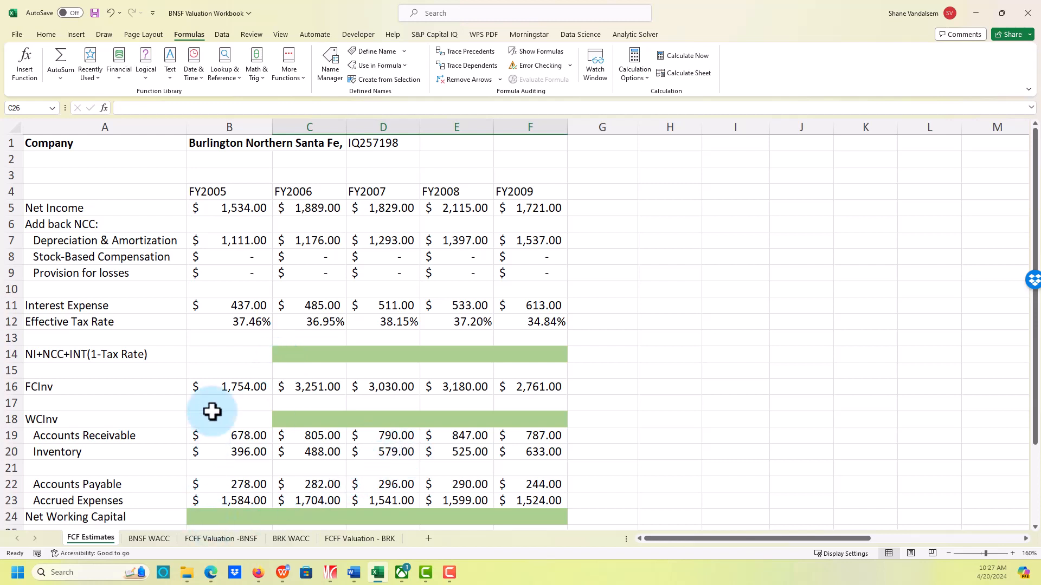
left_click(308, 360)
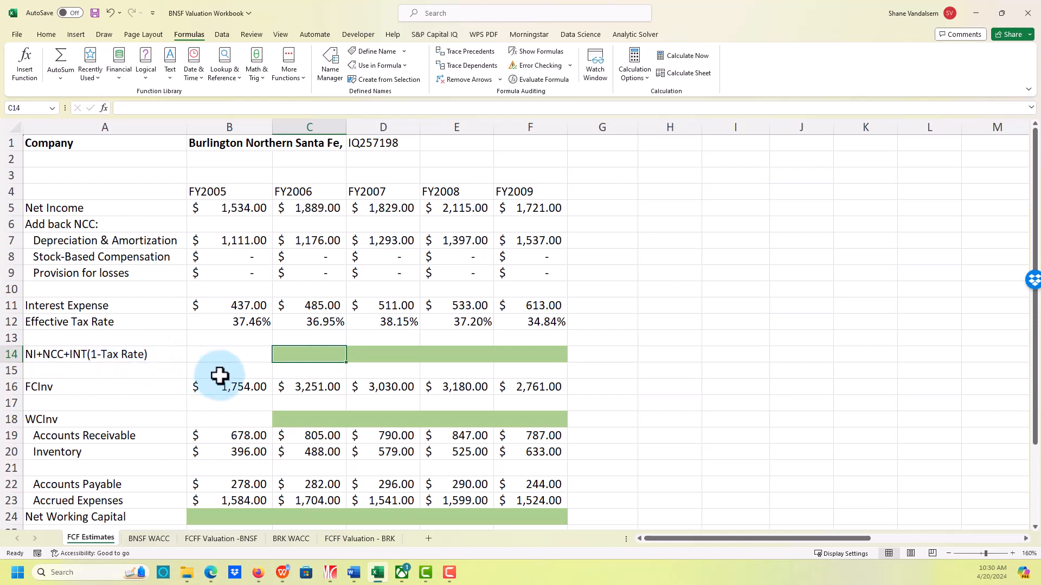
type("=")
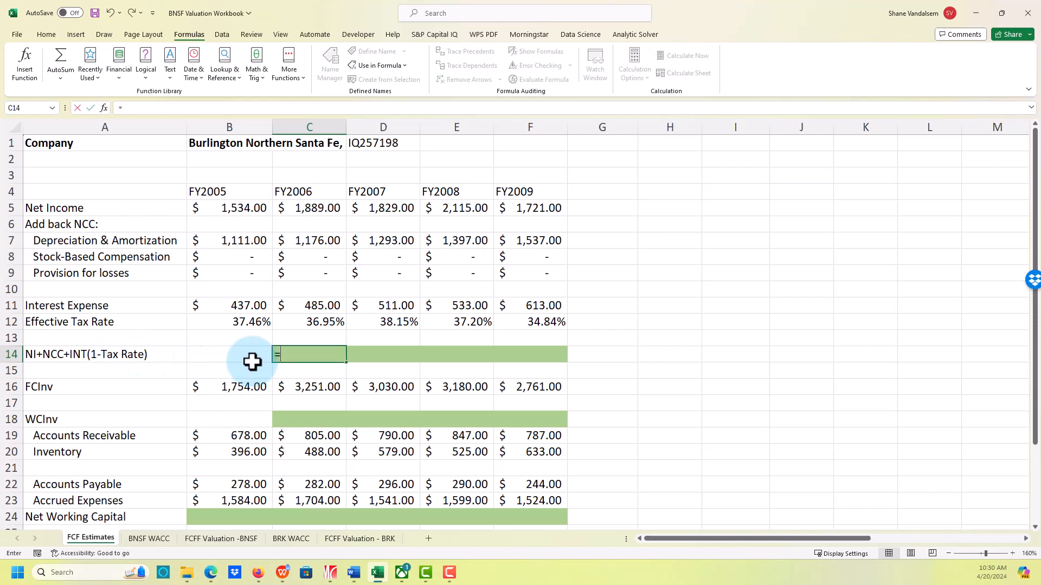
key("Up")
key("Up")
key("Up")
key("Up")
key("Up")
key("Up")
key("Up")
key("Up")
key("Up")
key("Up")
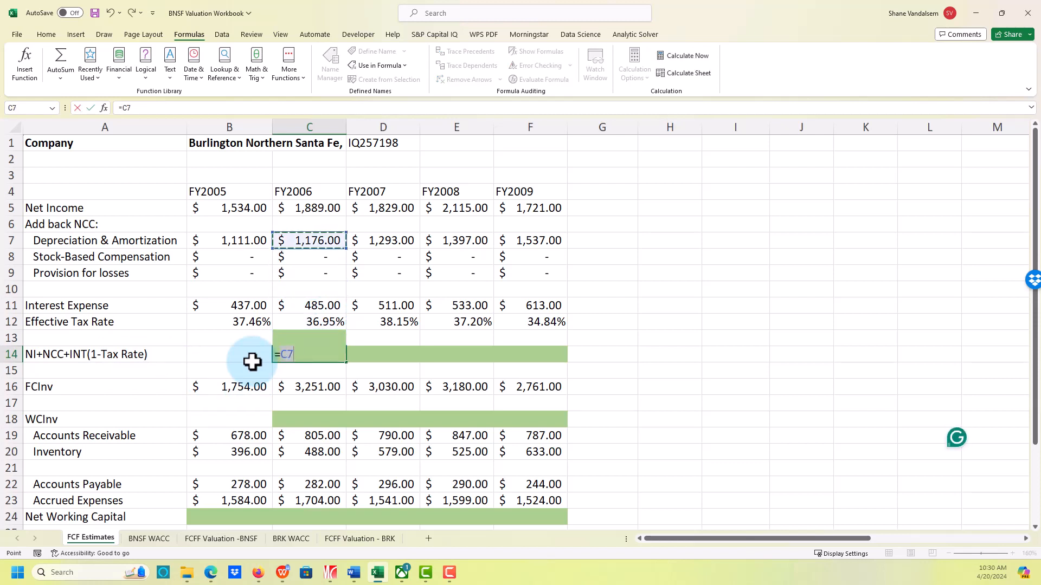
key("Down")
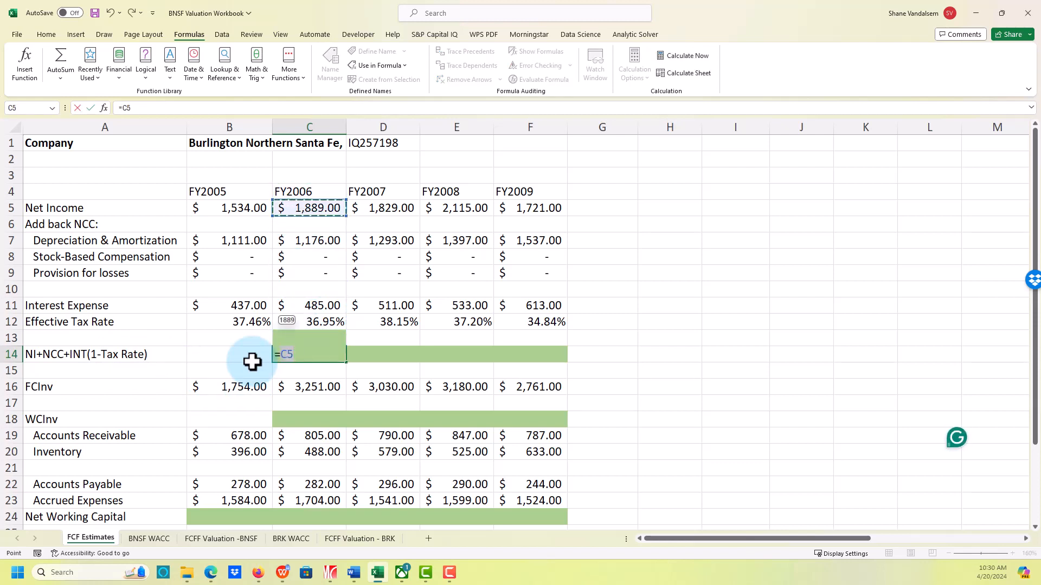
Step: Add FY2006 depreciation and amortization to the C14 formula so it reads =C5+C7+
type("+")
key("Up")
key("Up")
key("Up")
key("Up")
key("Up")
key("Up")
key("Up")
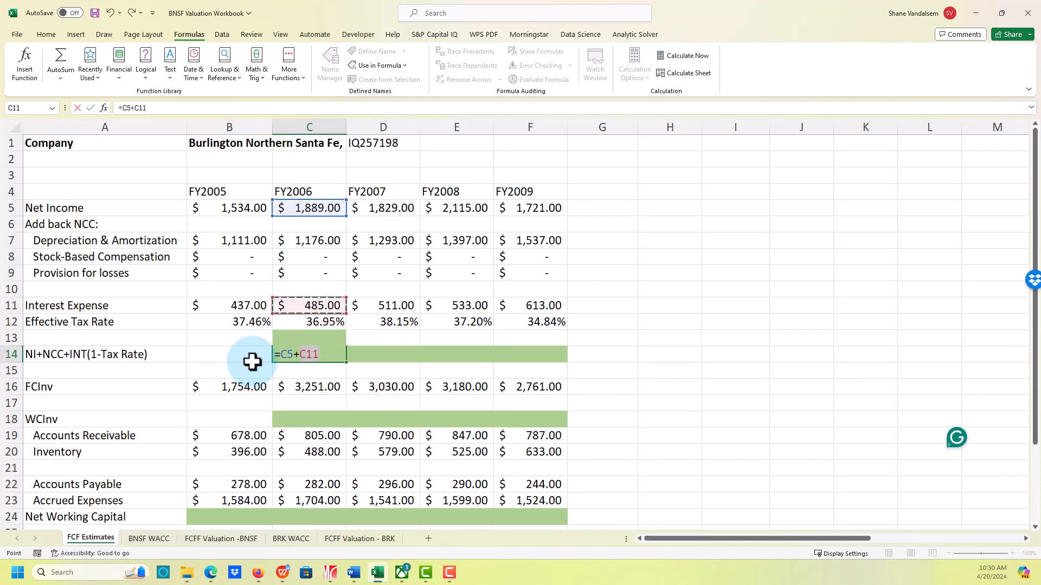
type("+")
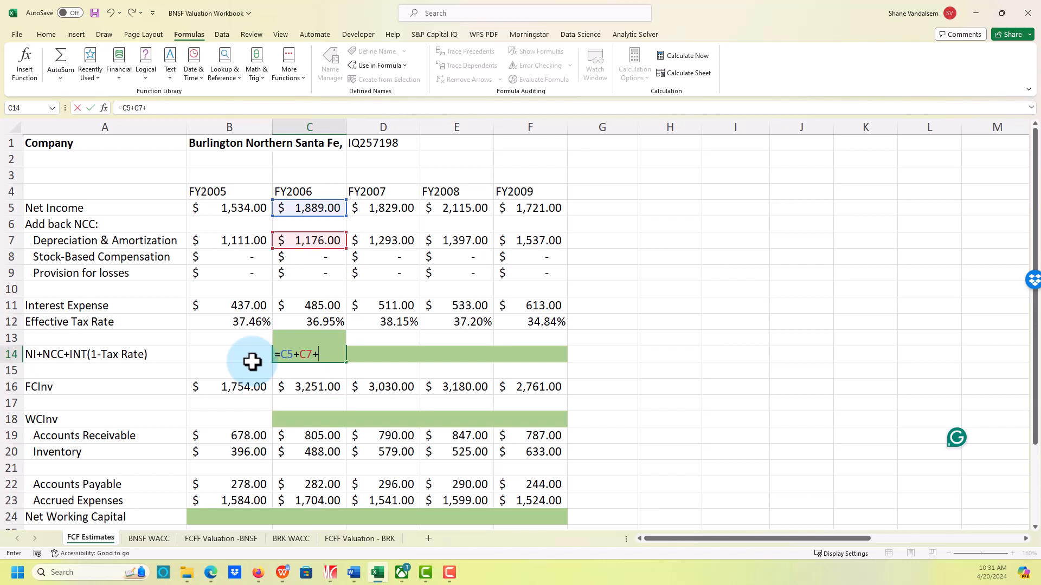
type("+")
key("Up")
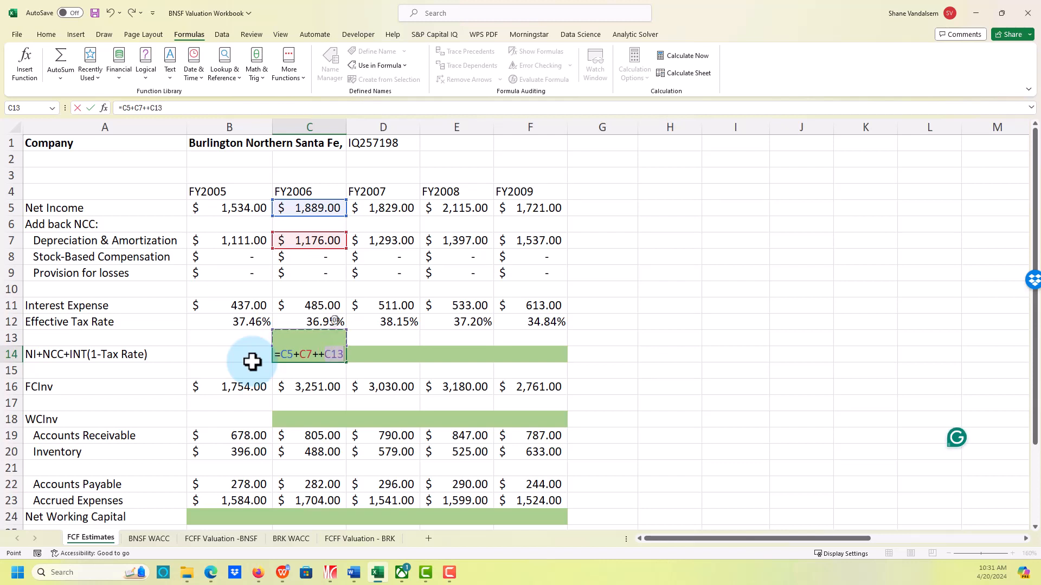
key("BackSpace")
key("BackSpace")
key("BackSpace")
key("BackSpace")
key("BackSpace")
type("+")
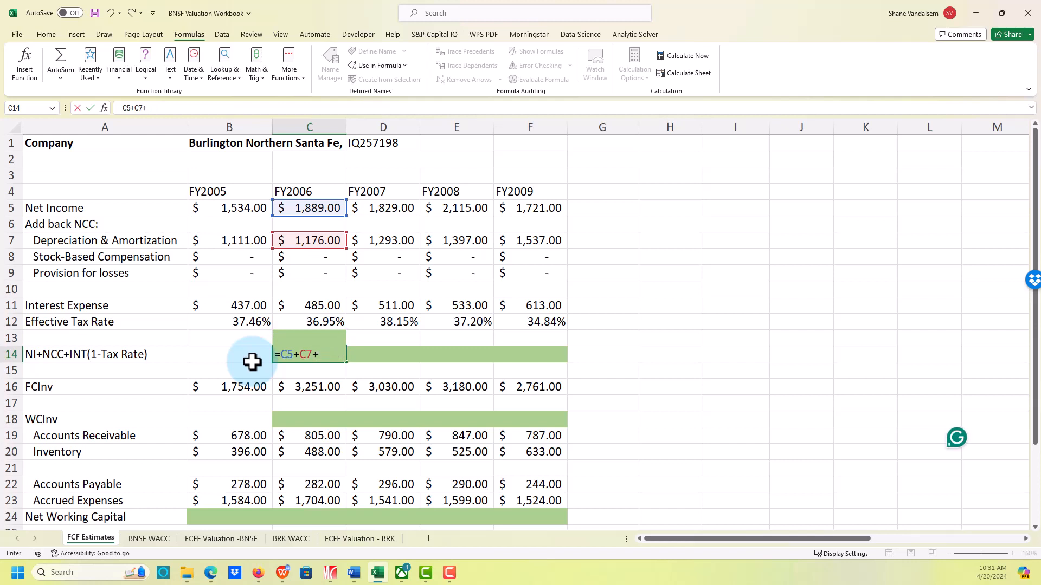
Step: Complete the C14 formula with after-tax interest, C11*(1-C12), and fill it across through FY2009 in F14
key("Up")
key("Up")
key("Up")
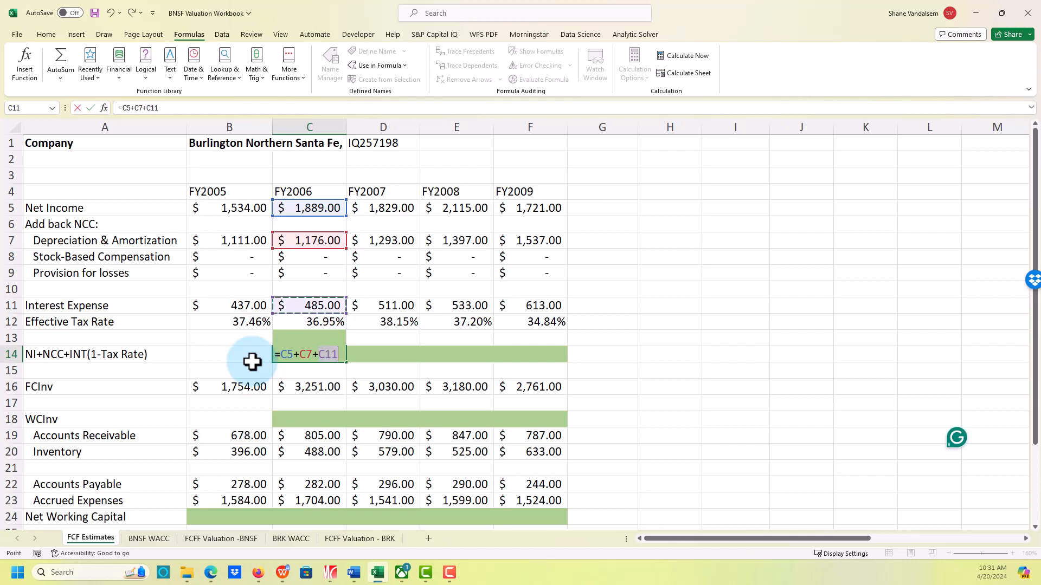
type("*(1")
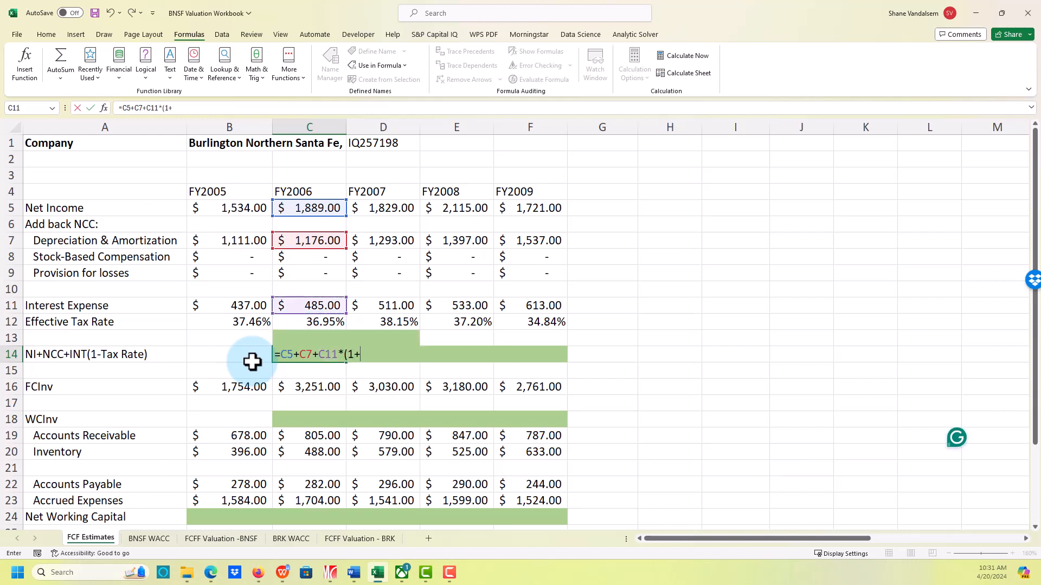
type("-")
key("Up")
key("Up")
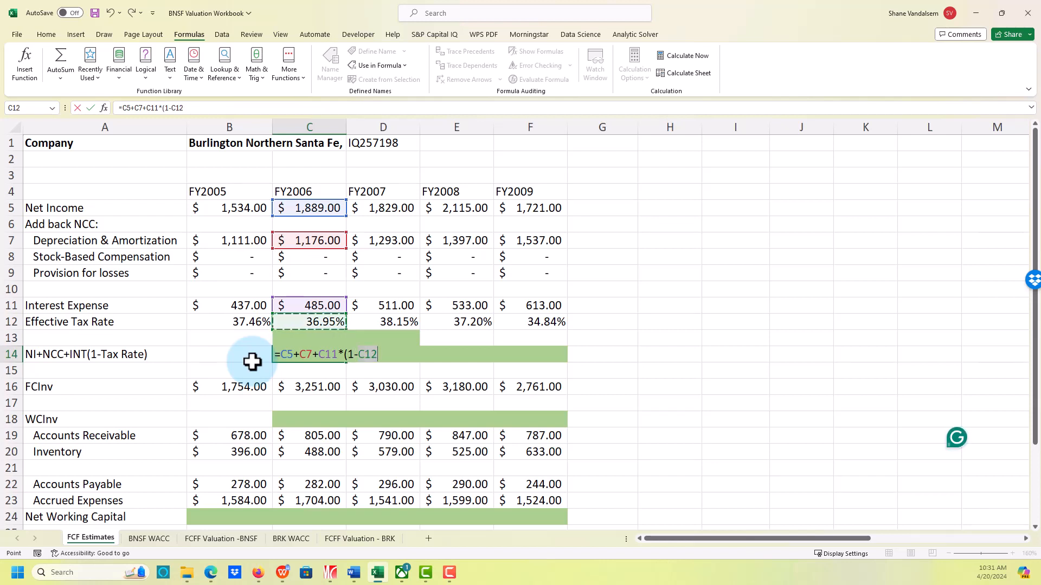
type(")")
key("Return")
key("Up")
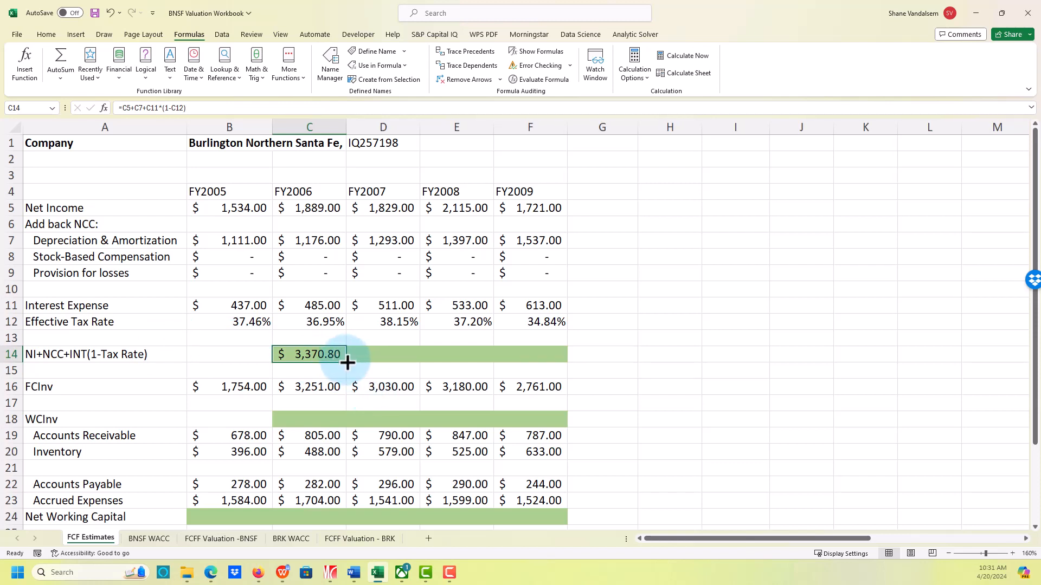
left_click_drag(346, 360, 534, 362)
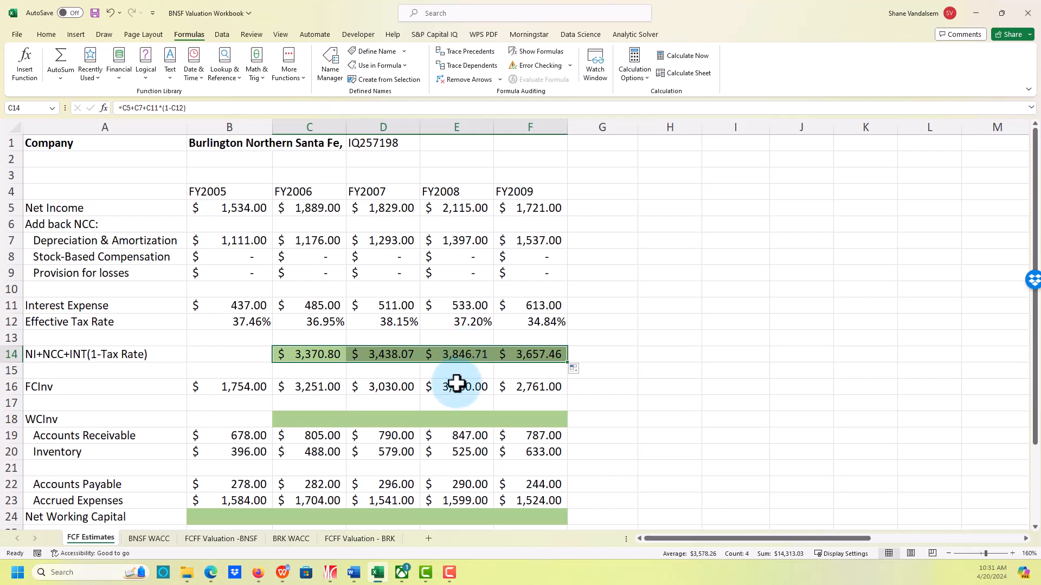
Step: Examine the FCInv capital expenditure cells in row 16 for FY2006 through FY2009
left_click(399, 417)
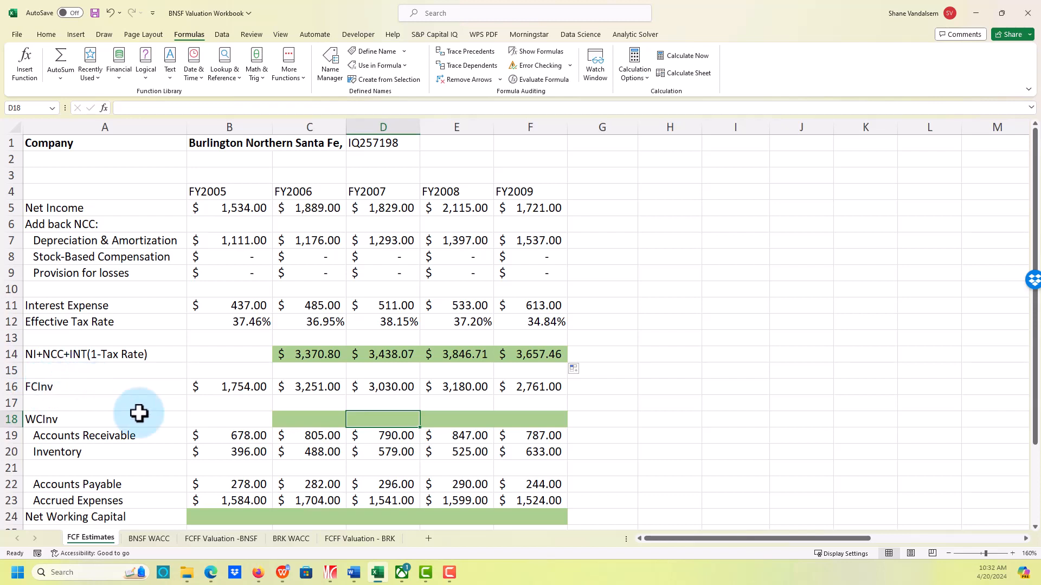
left_click(325, 416)
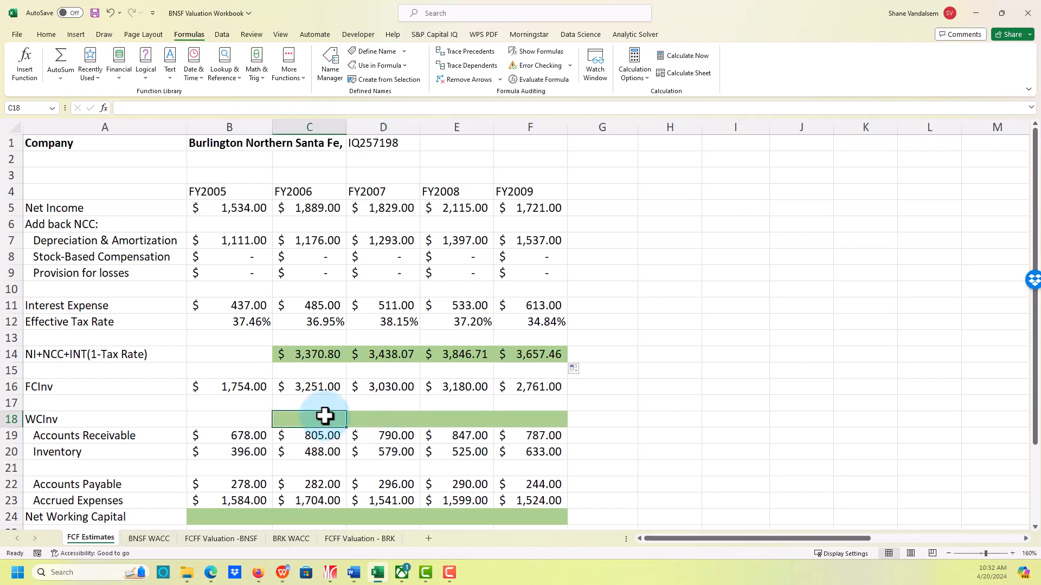
key("Up")
key("Up")
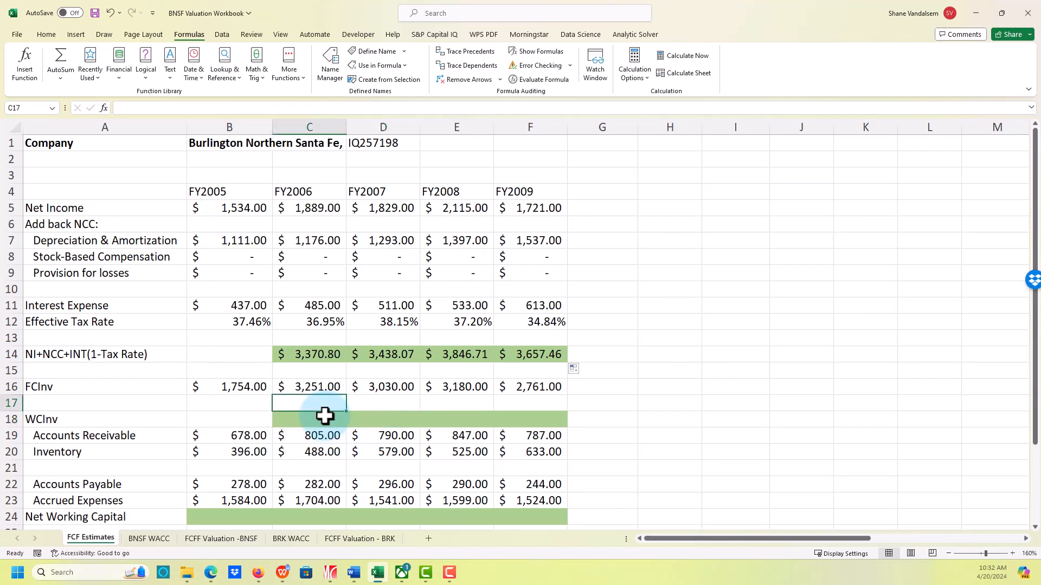
key("Right")
key("Right")
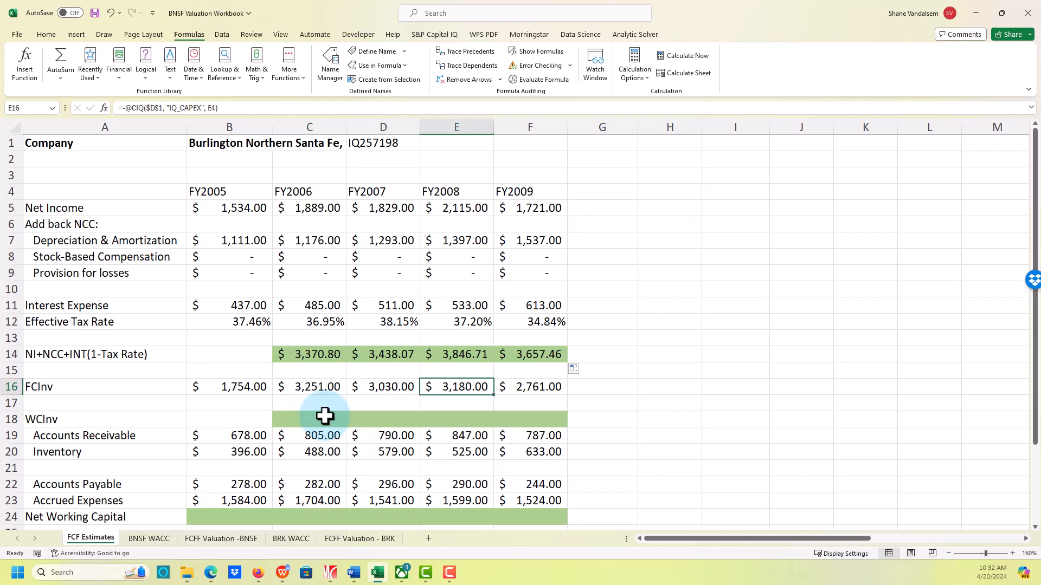
key("Left")
key("Left")
key("Right")
key("Right")
key("Right")
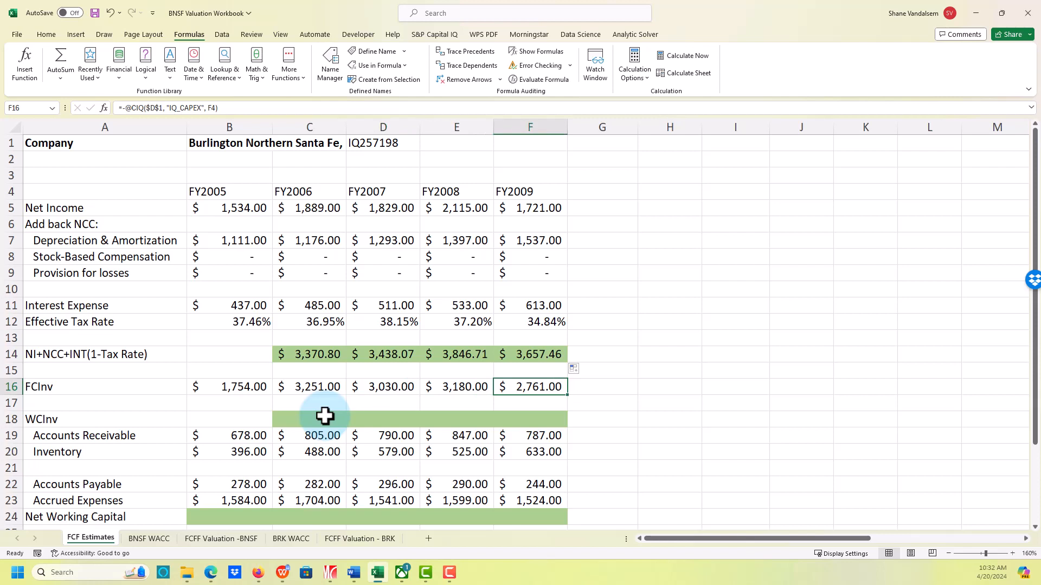
key("Left")
key("Left")
key("Left")
key("Down")
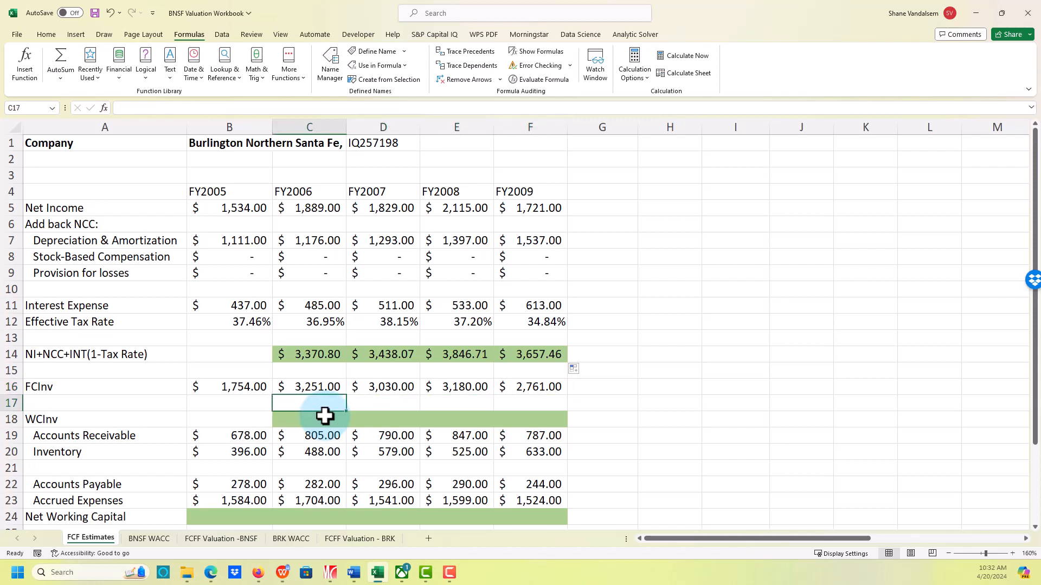
key("Down")
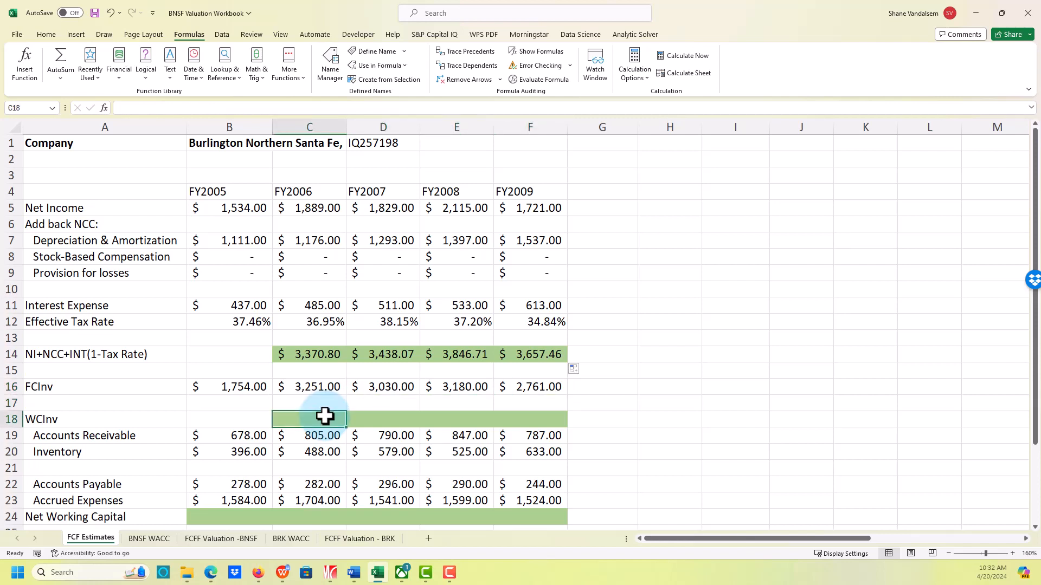
Step: Begin a formula for FY2005 Net Working Capital in cell B24
key("Down")
key("Down")
key("Down")
key("Down")
key("Down")
key("Down")
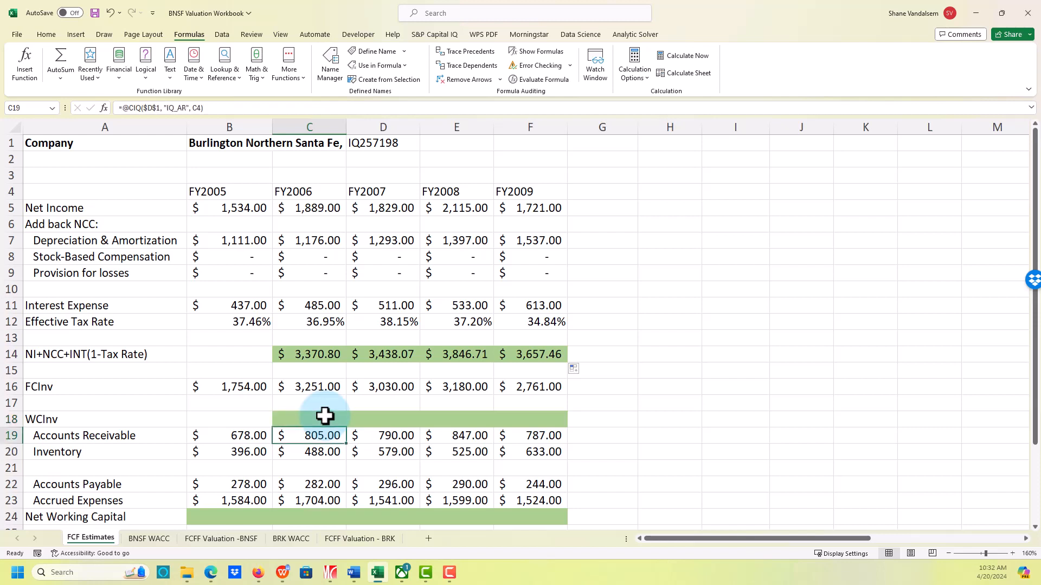
key("Left")
key("Left")
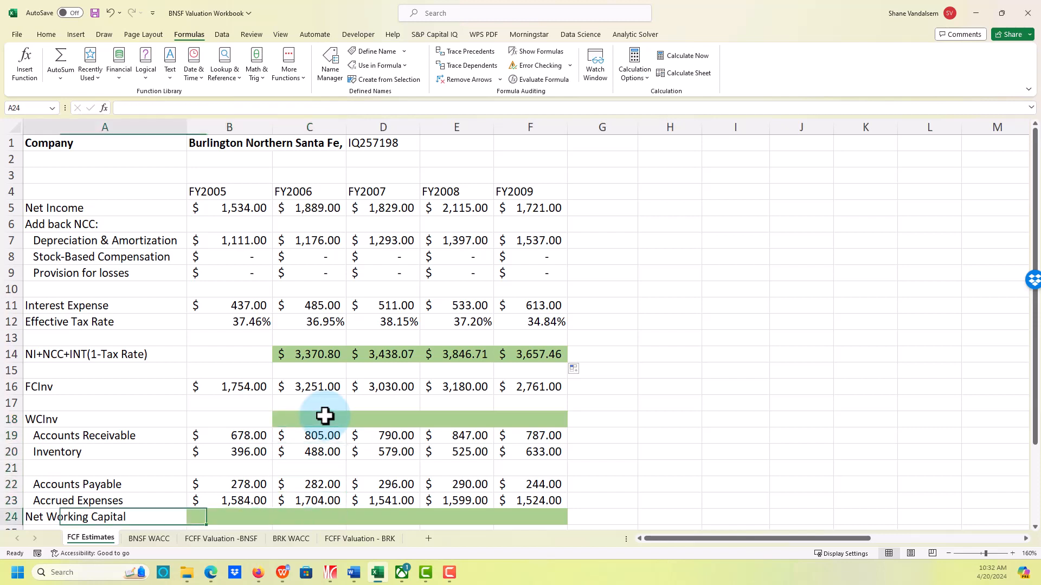
key("Right")
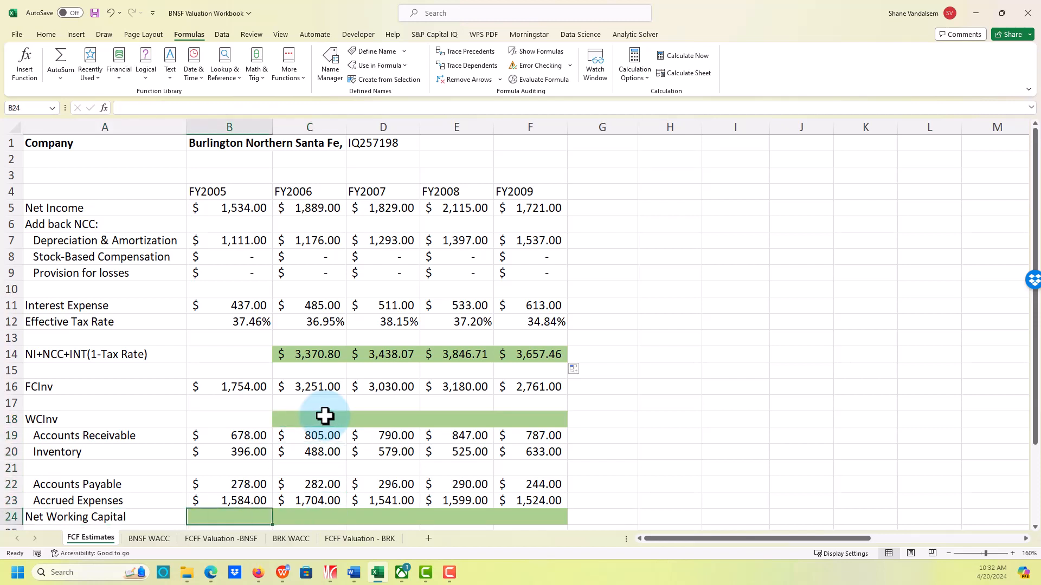
scroll(325, 416, "down", 1)
type("=")
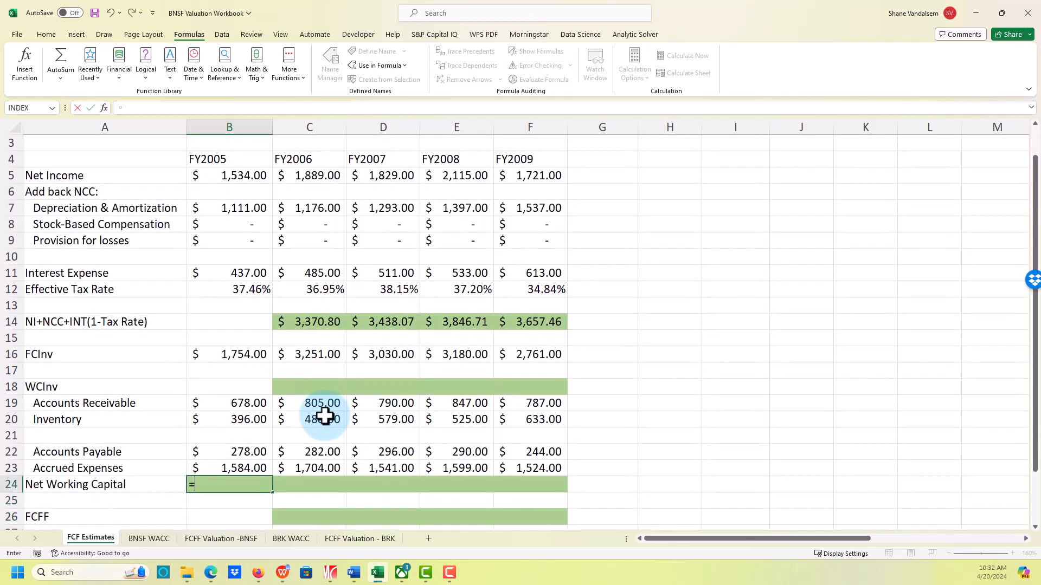
key("Up")
key("Up")
key("Up")
key("Up")
key("Up")
key("Up")
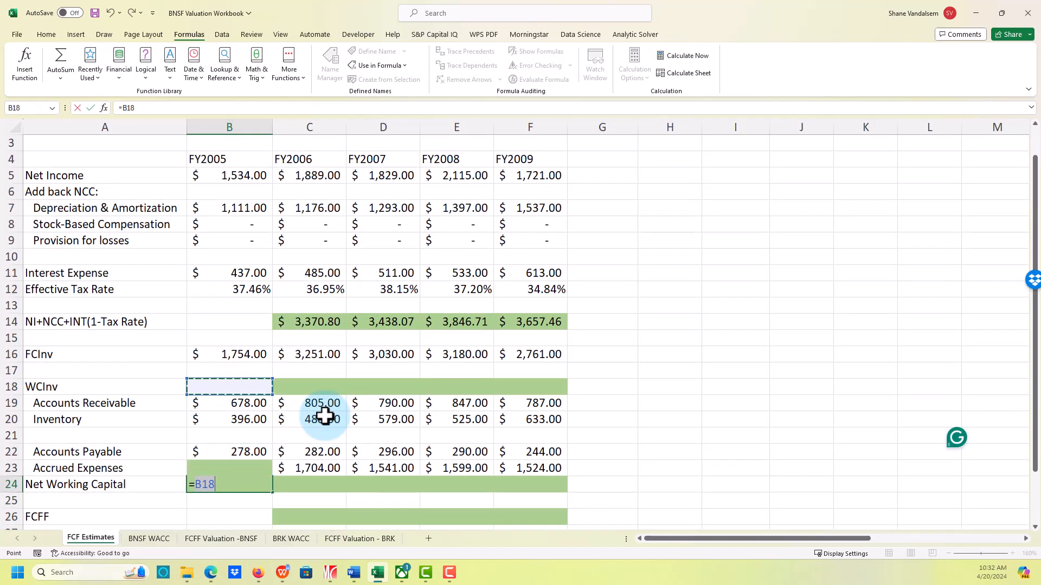
type("+")
key("BackSpace")
key("BackSpace")
key("BackSpace")
key("BackSpace")
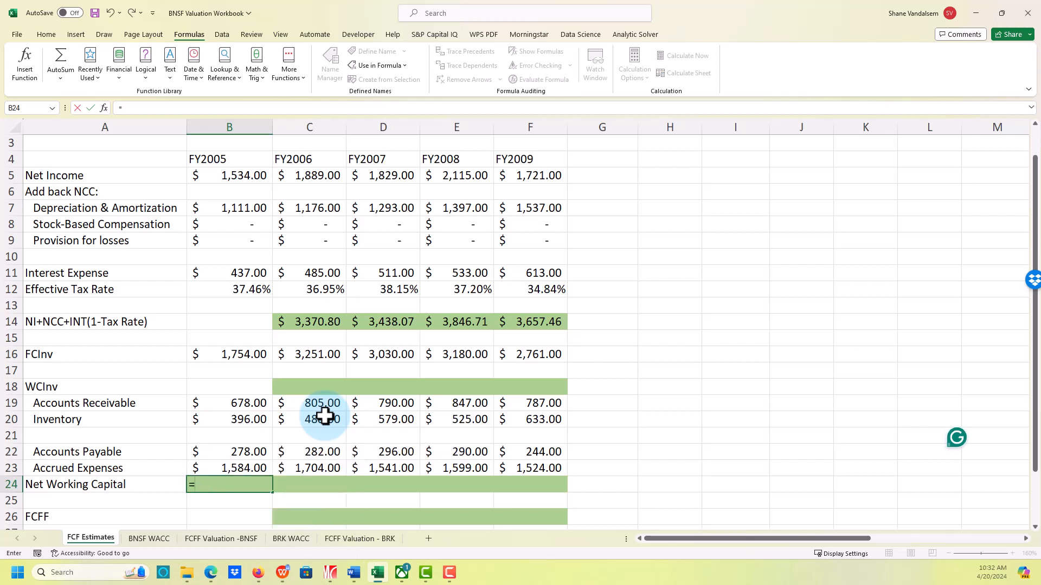
Step: Sum FY2005 accounts receivable and inventory in the Net Working Capital formula as =B19+B20
key("Up")
key("Up")
key("Up")
key("Up")
key("Up")
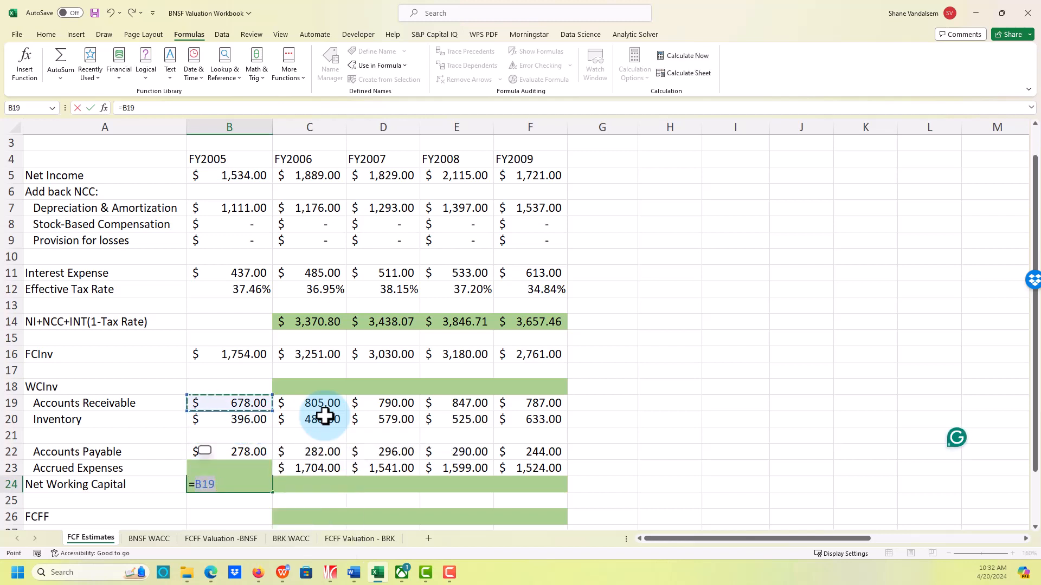
type("+")
key("Up")
key("Up")
key("Up")
key("Up")
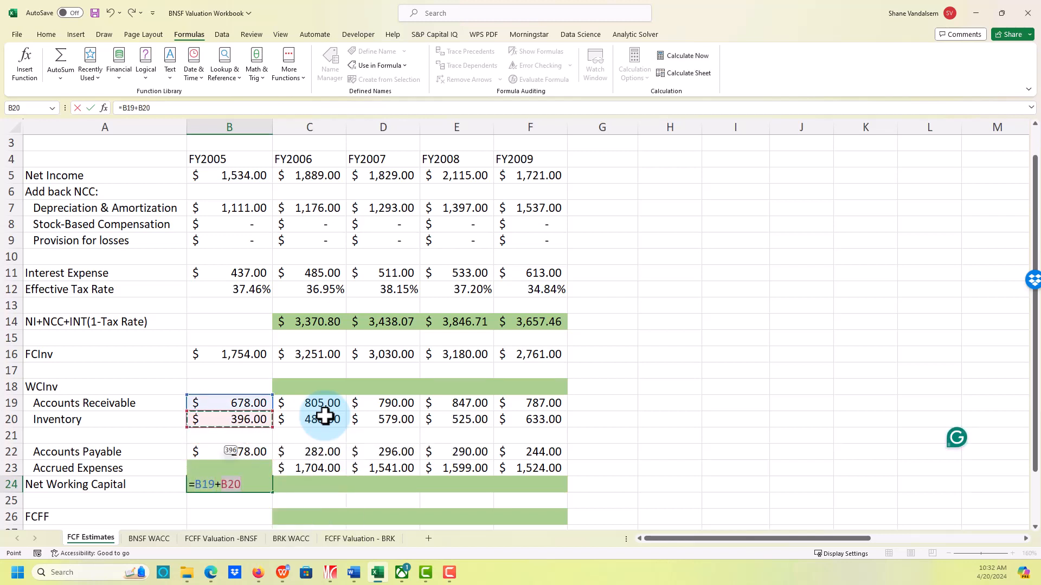
Step: Complete the FY2005 Net Working Capital formula by subtracting accounts payable and accrued expenses, giving =B19+B20-B22-B23 in B24
type("-")
key("Up")
key("Up")
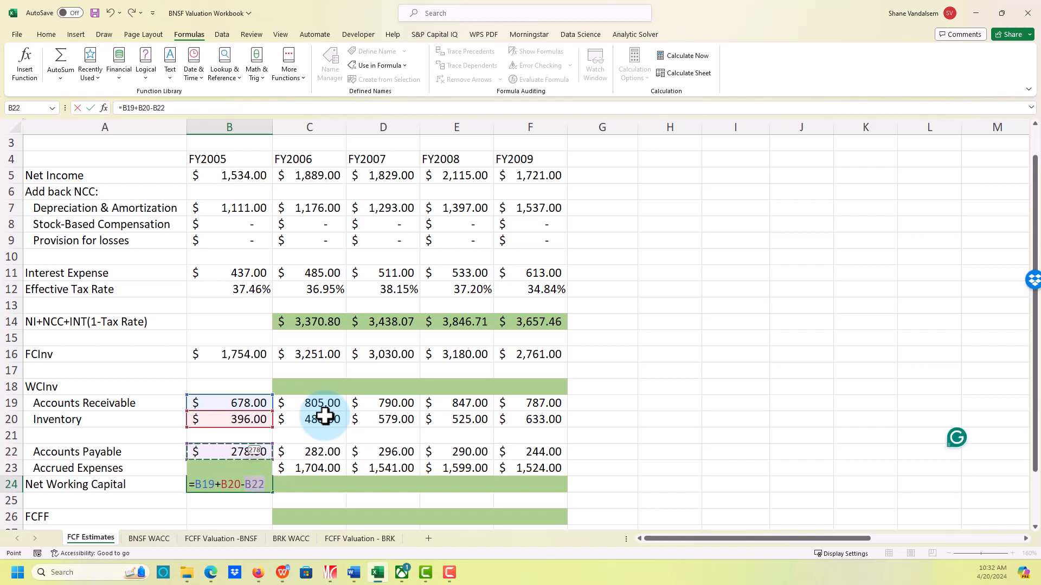
type("-")
key("Up")
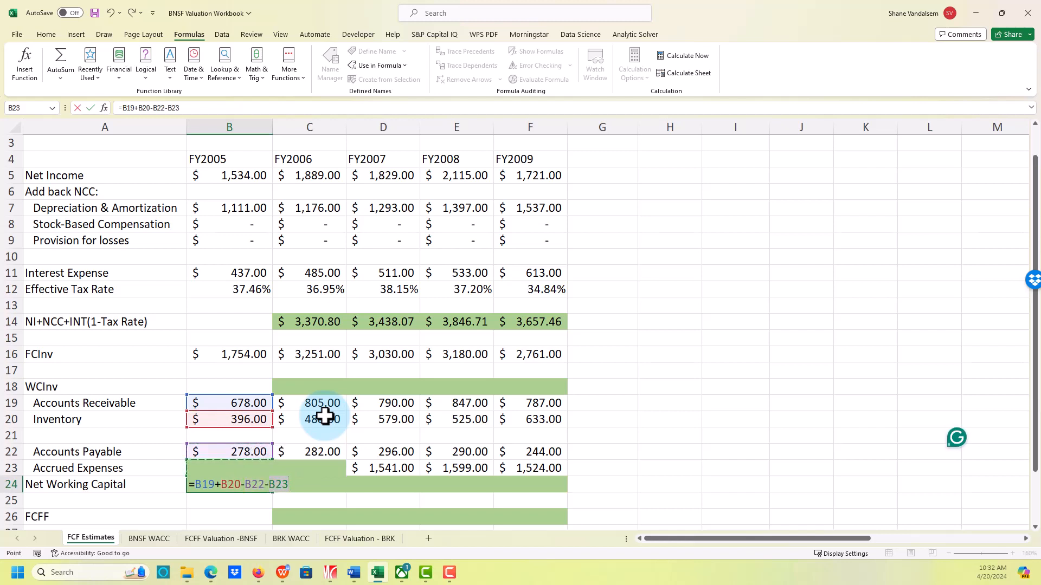
key("Return")
key("Up")
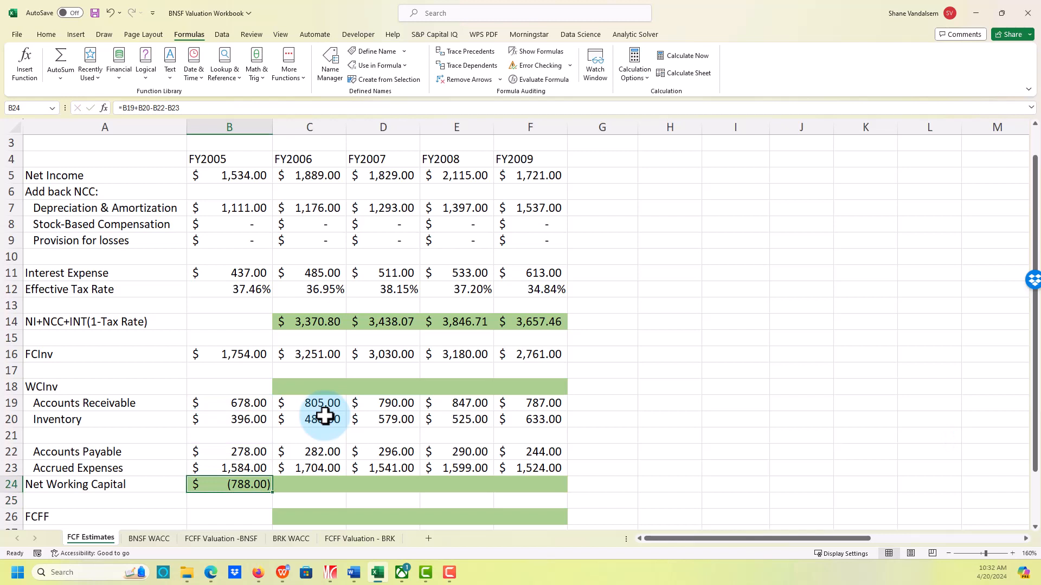
Step: Fill the Net Working Capital formula from B24 across through FY2009 in F24
left_click(231, 467)
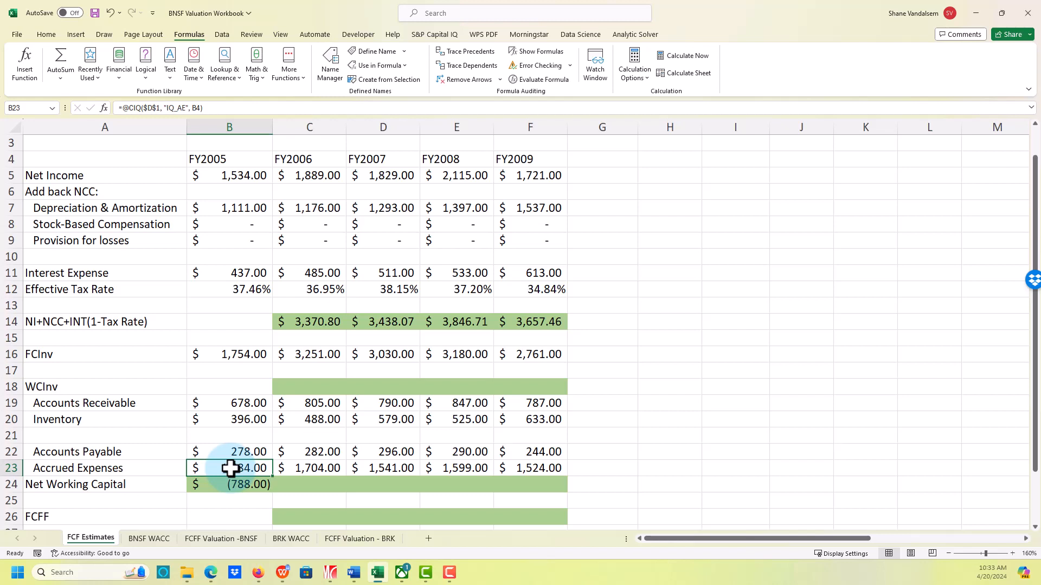
key("Down")
key("Right")
key("Left")
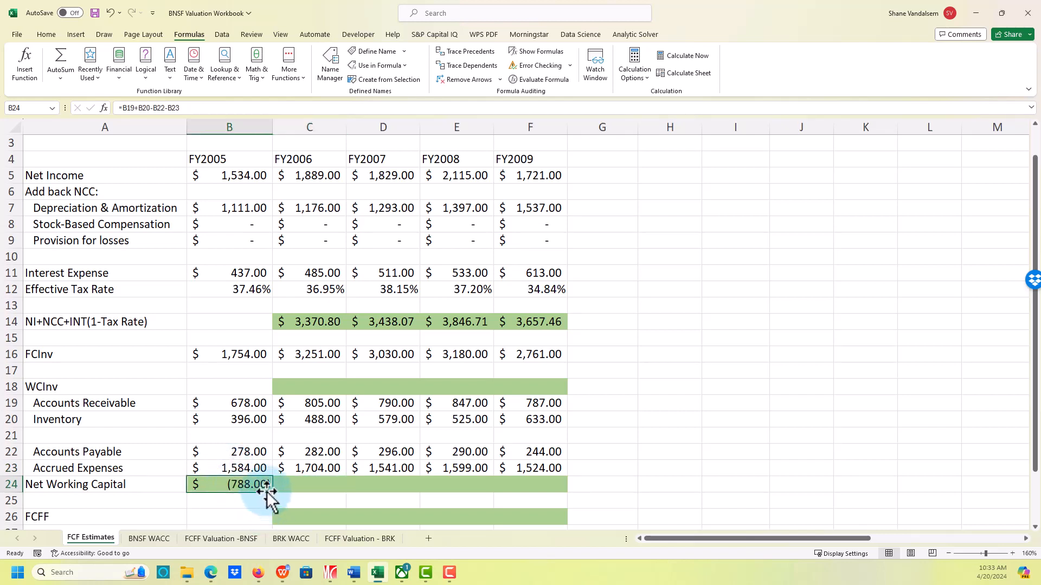
left_click_drag(273, 492, 537, 497)
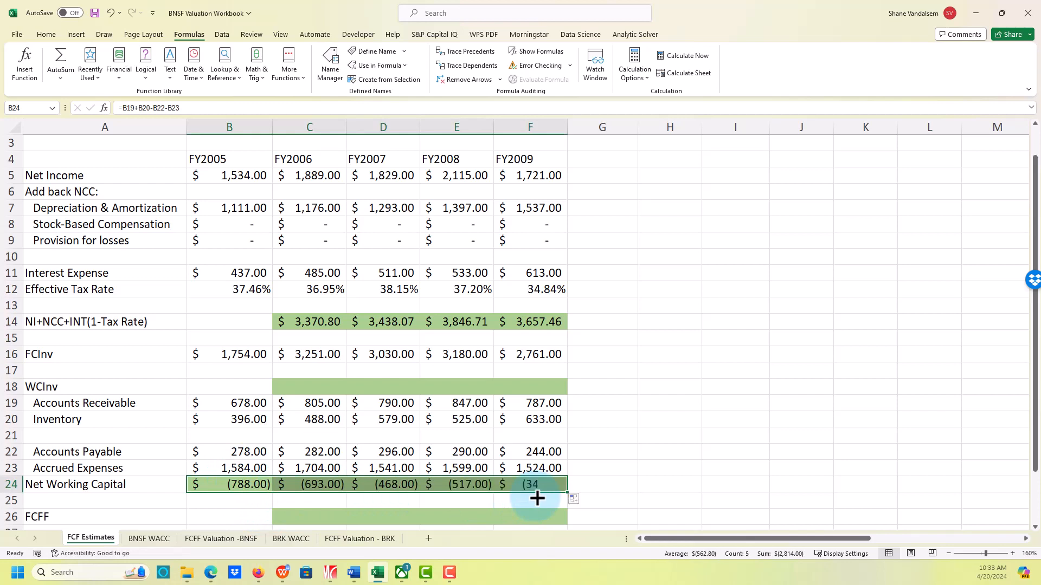
left_click(223, 485)
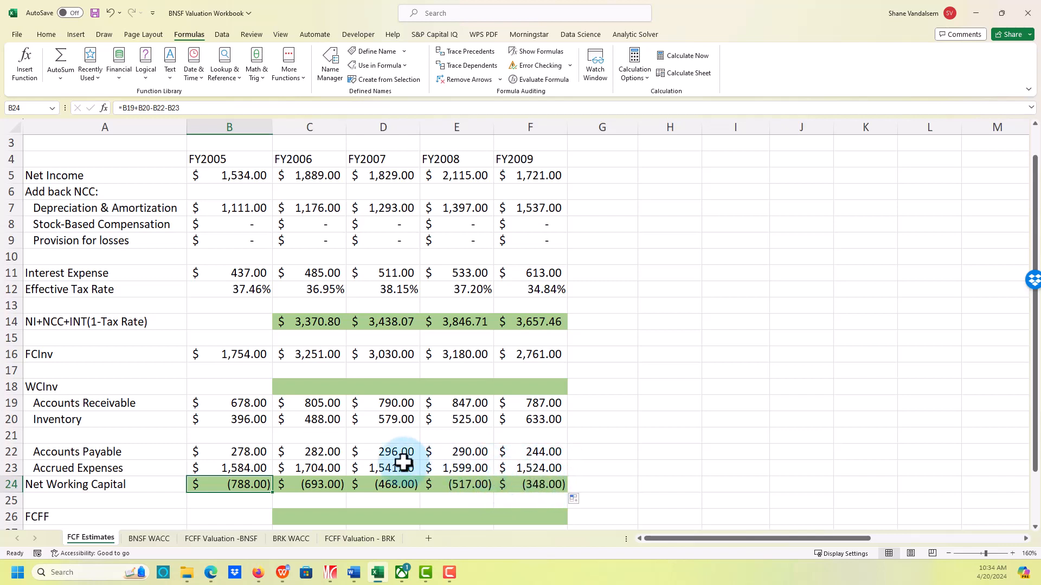
Step: Begin the FY2006 WCInv formula in C18 with a reference to FY2006 Net Working Capital, C24
left_click(323, 386)
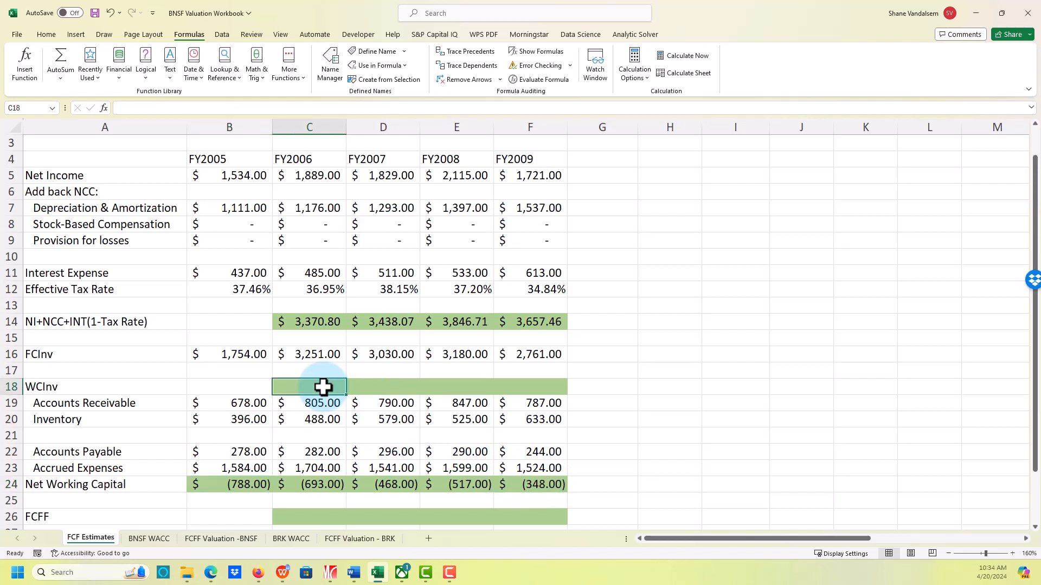
type("=")
key("Down")
key("Down")
key("Down")
key("Down")
key("Down")
key("Down")
key("Down")
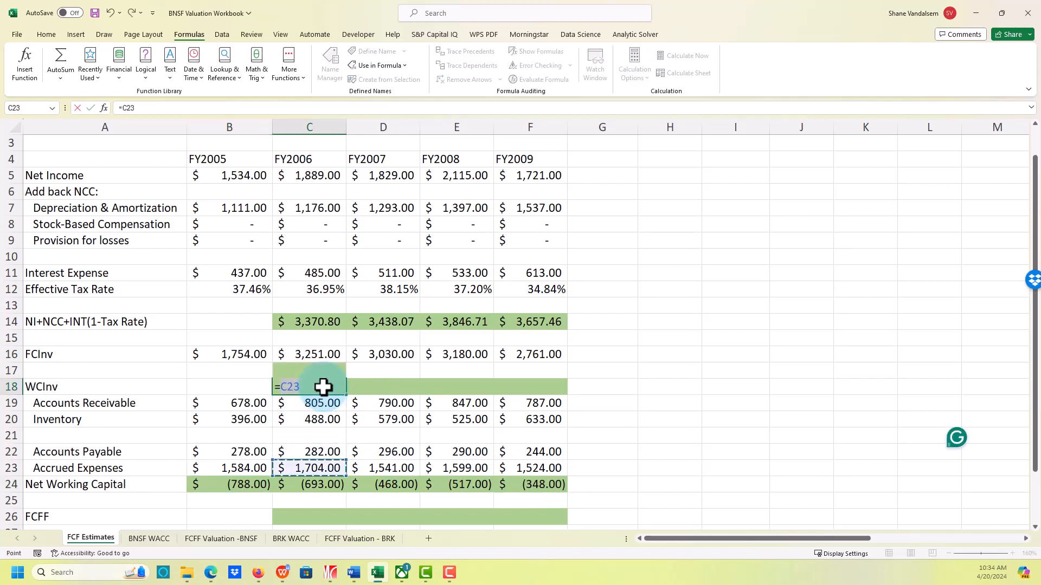
key("Up")
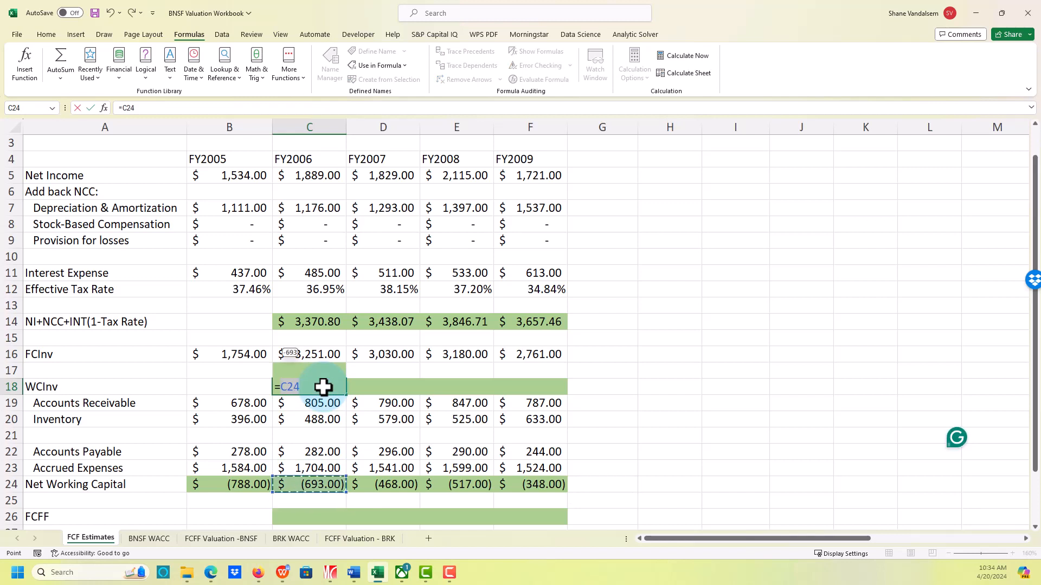
Step: Subtract FY2005 Net Working Capital, B24, to complete the FY2006 WCInv formula as =C24-B24
type("-")
key("Down")
key("Down")
key("Down")
key("Down")
key("Down")
key("Down")
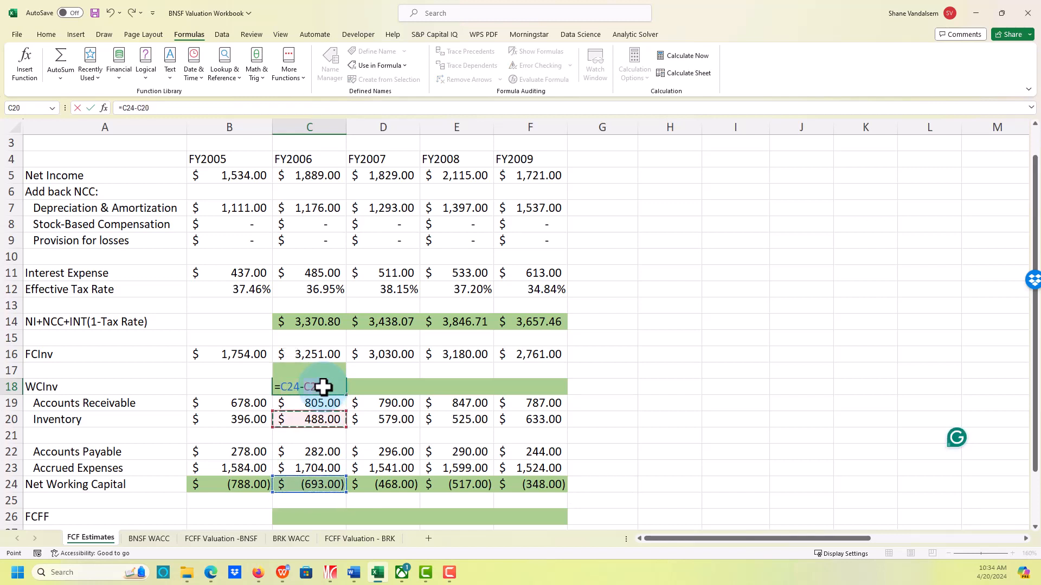
key("Left")
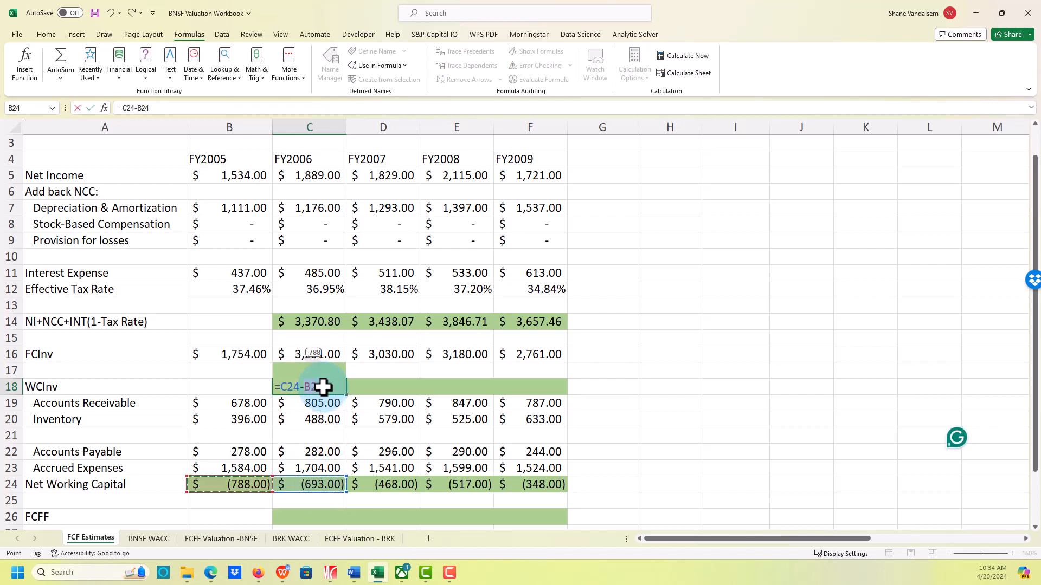
key("Return")
Step: Fill the WCInv formula from C18 across through FY2009 in F18
left_click(324, 386)
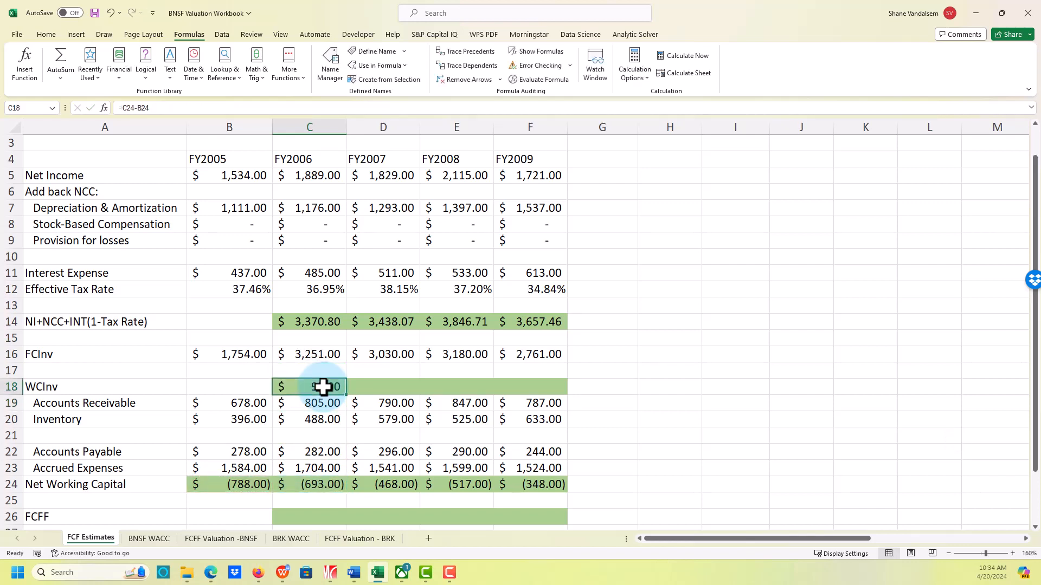
left_click_drag(347, 394, 565, 385)
scroll(327, 344, "down", 1)
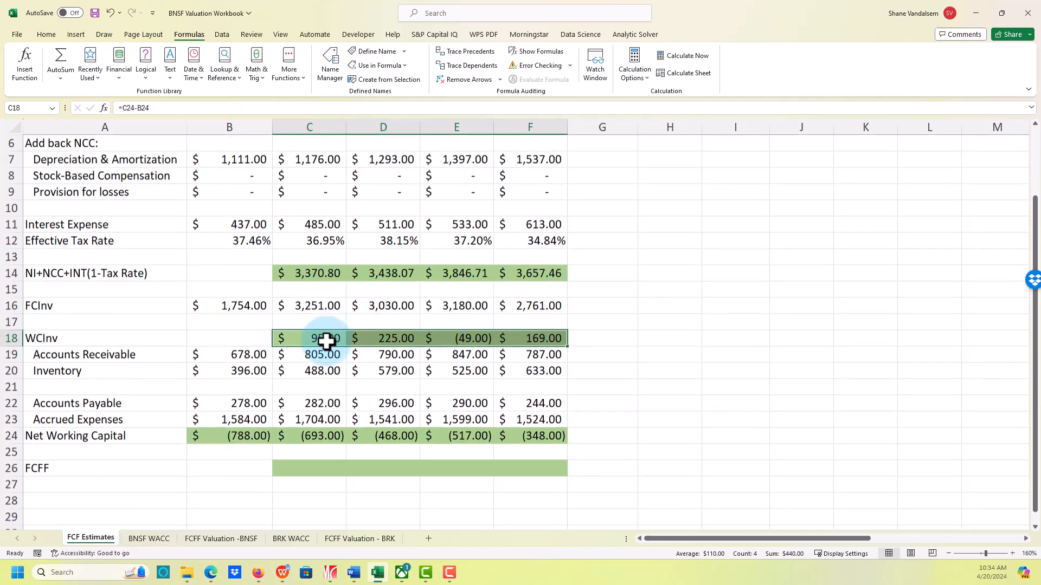
Step: Begin the FY2006 FCFF formula in C26 with a reference to the NI+NCC+INT(1-Tax Rate) cell, C14
left_click(319, 468)
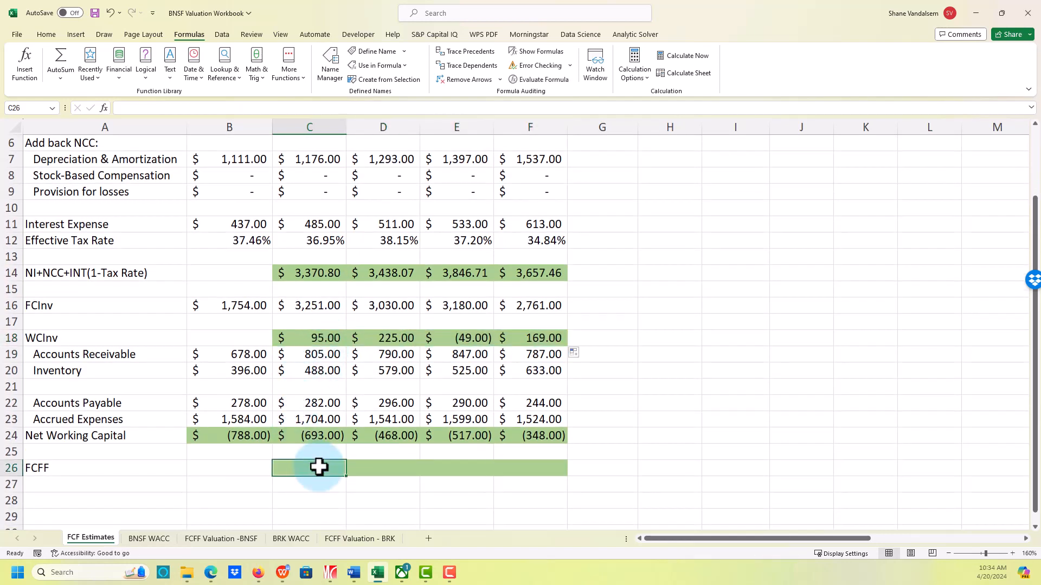
type("=")
key("Up")
key("Up")
key("Up")
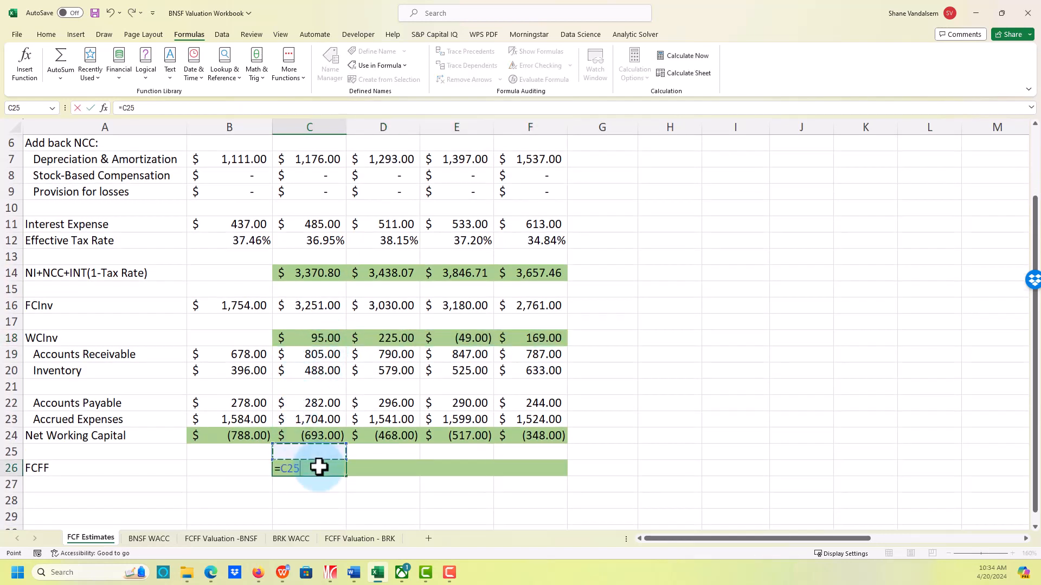
key("Up")
key("Up")
key("Up")
key("Up")
key("Up")
key("Up")
key("Up")
key("Up")
key("Up")
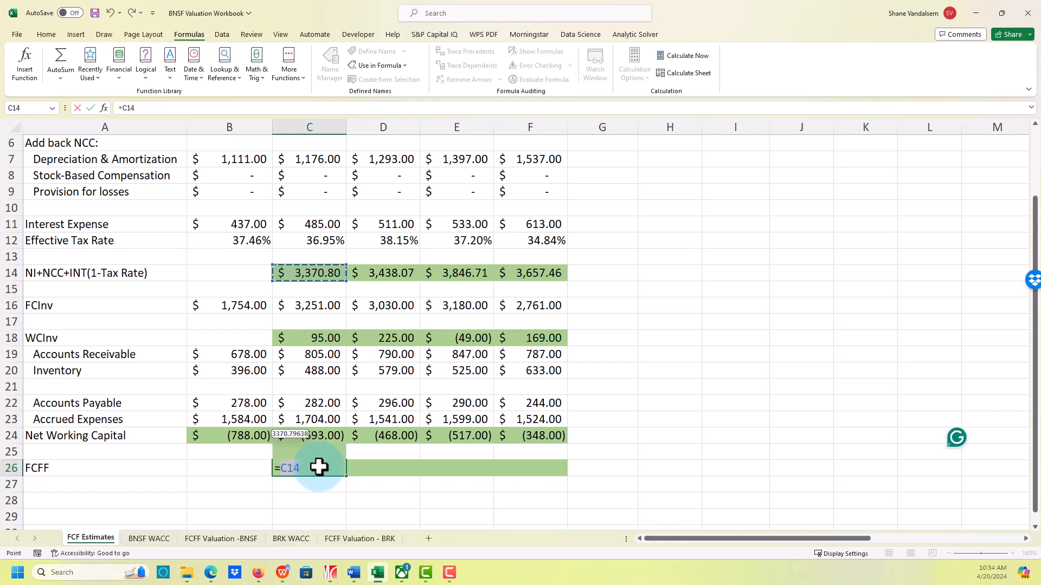
Step: Subtract FY2006 fixed capital investment, C16, in the FCFF formula
type("-")
key("Up")
key("Up")
key("Up")
key("Up")
key("Up")
key("Up")
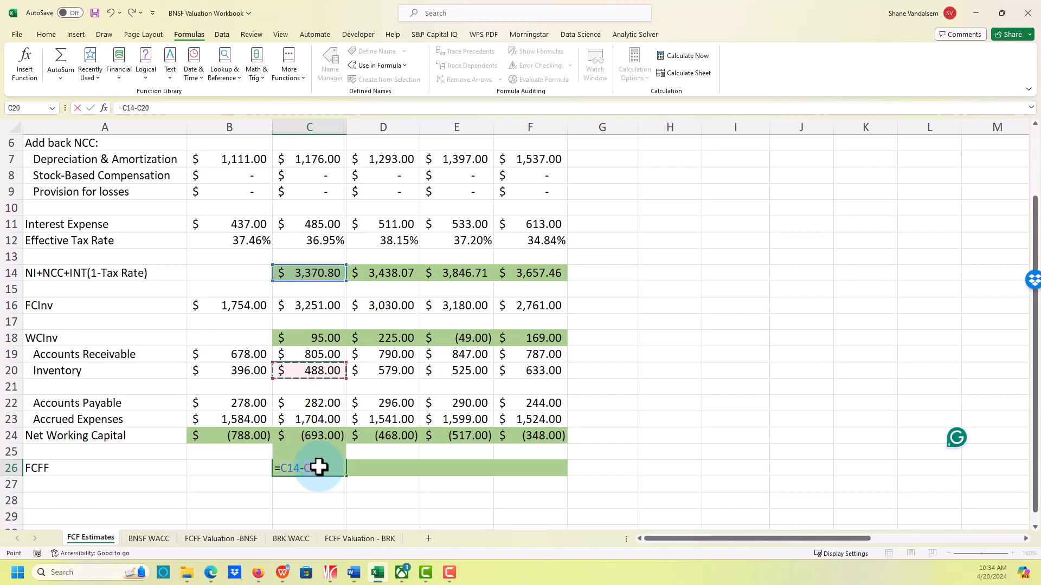
key("Up")
key("Up")
key("Up")
key("Up")
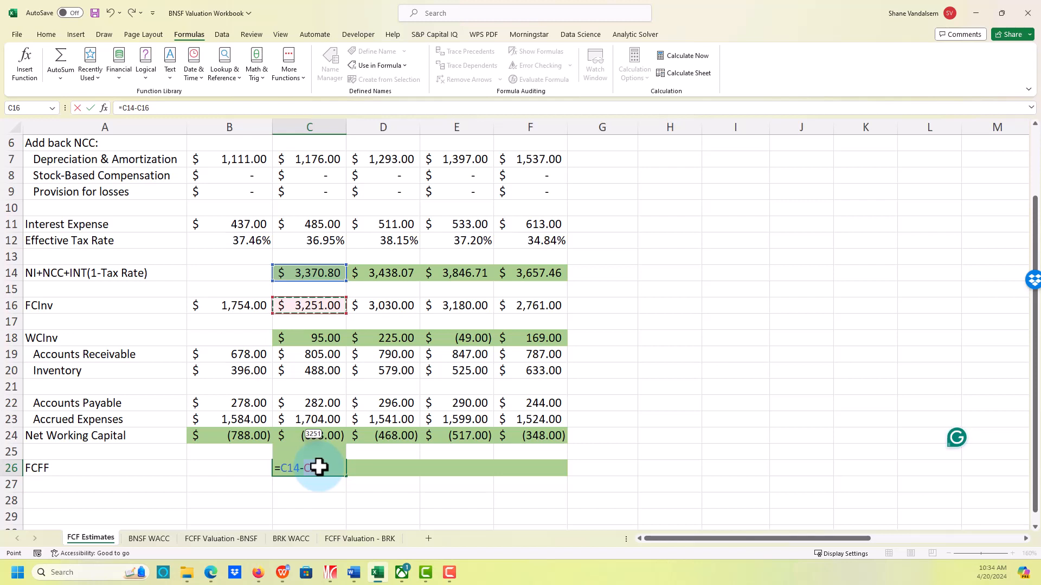
Step: Subtract FY2006 working capital investment, C18, and enter the FCFF formula as =C14-C16-C18
type("-")
key("Up")
key("Up")
key("Up")
key("Up")
key("Up")
key("Up")
key("Up")
key("Up")
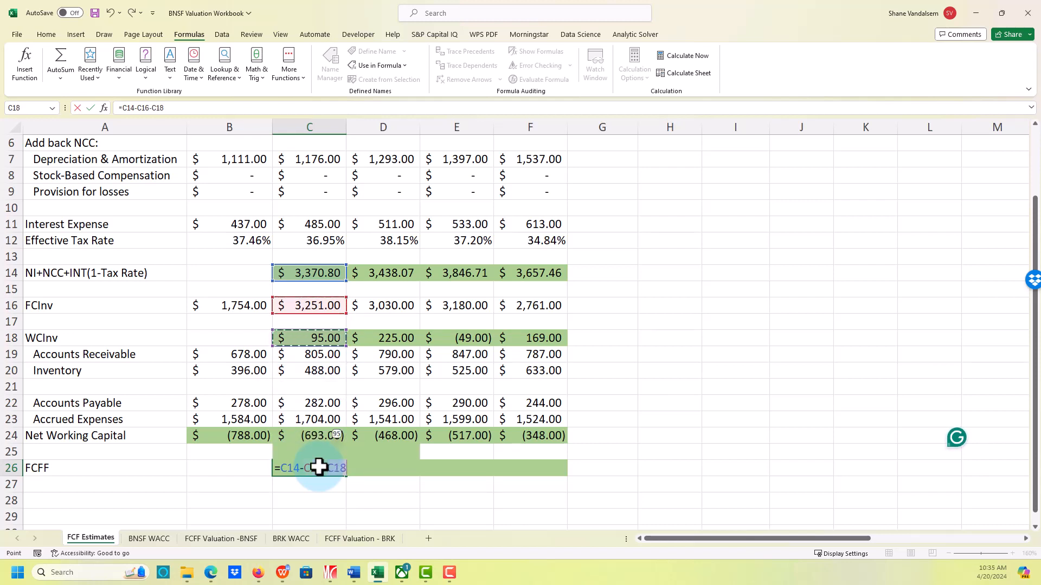
key("Return")
Step: Fill the FCFF formula from C26 across through FY2009 in F26
left_click(318, 468)
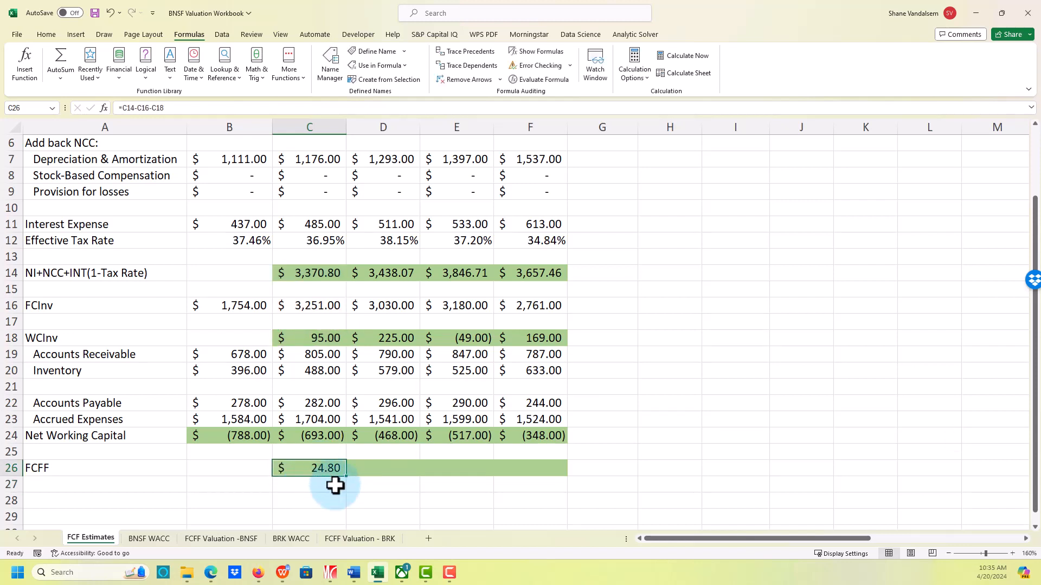
scroll(321, 465, "up", 2)
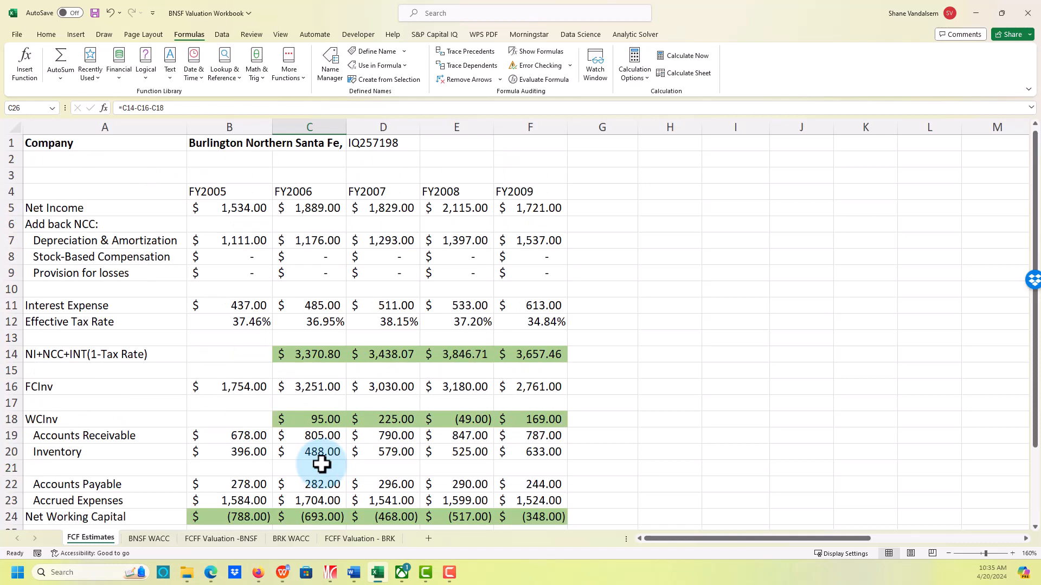
scroll(322, 465, "down", 1)
left_click_drag(346, 509, 548, 507)
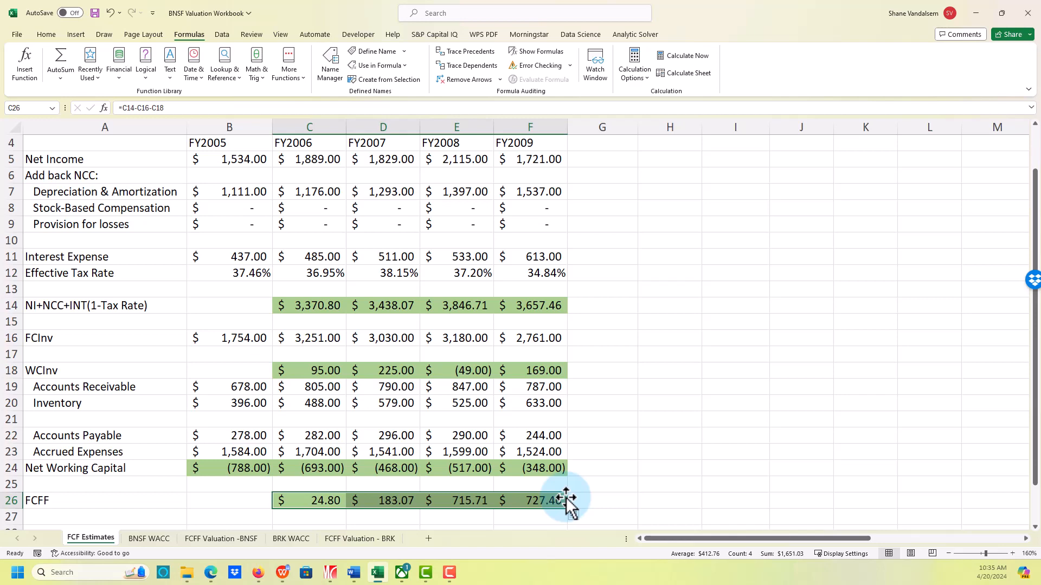
Step: Review the FCFF row against the line items above, checking the FY2008 and FY2009 cells, E26 and F26
scroll(343, 399, "up", 1)
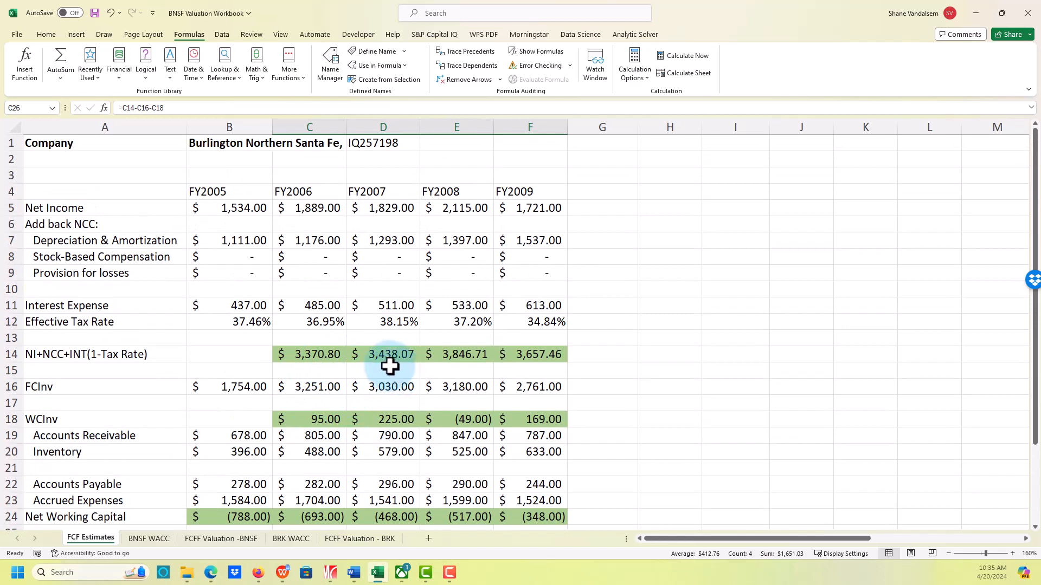
scroll(449, 353, "down", 2)
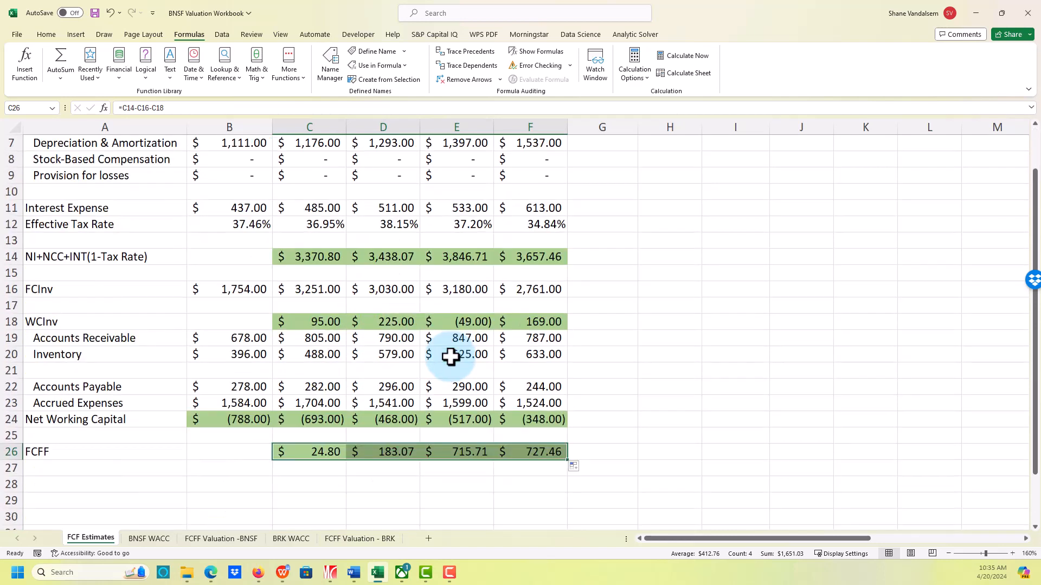
scroll(451, 356, "up", 1)
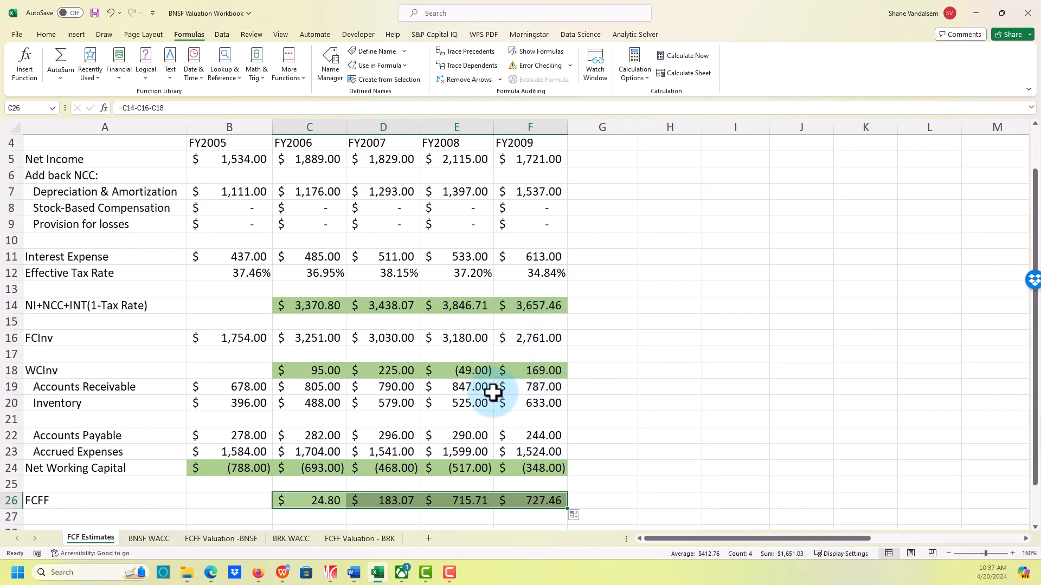
left_click(466, 499)
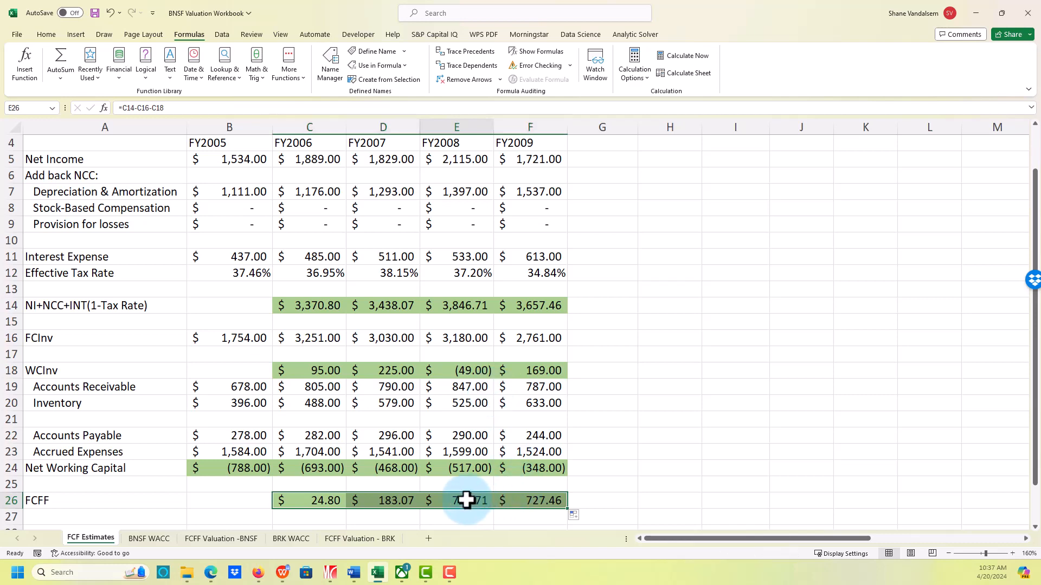
scroll(461, 471, "down", 1)
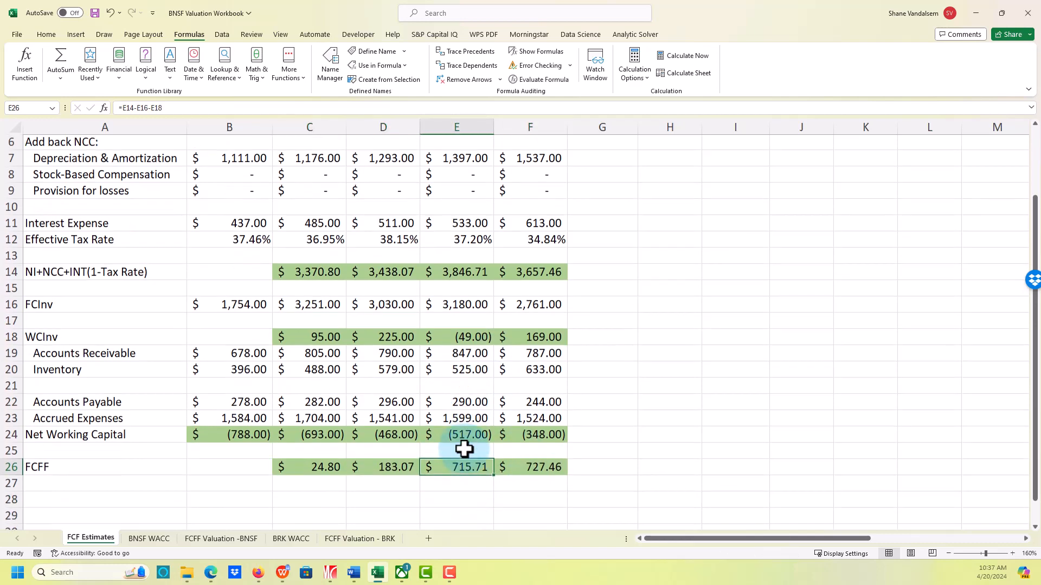
left_click(531, 447)
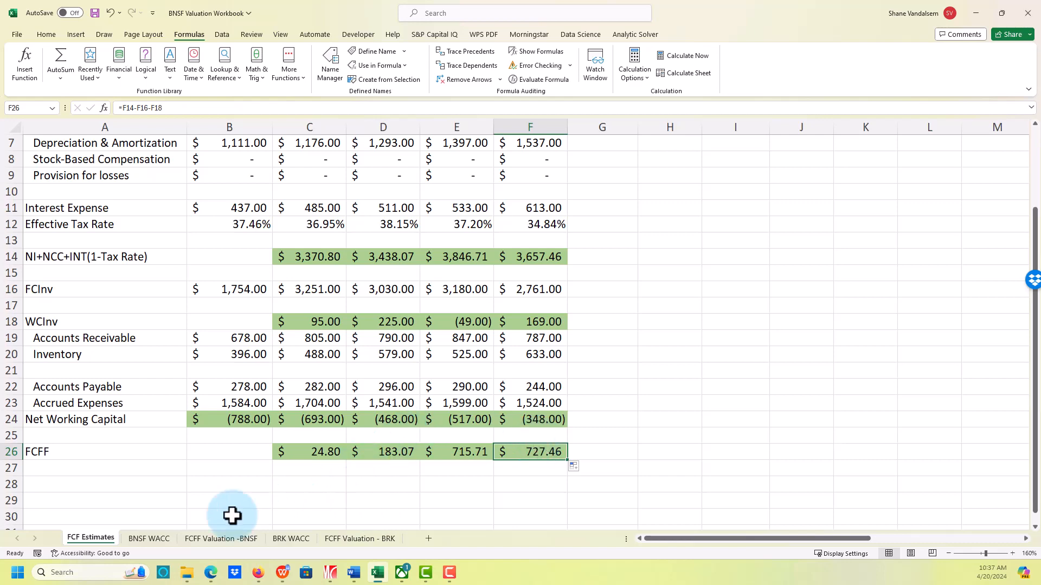
Step: Clear the existing values in B2:B10 on the BNSF WACC sheet
left_click(138, 541)
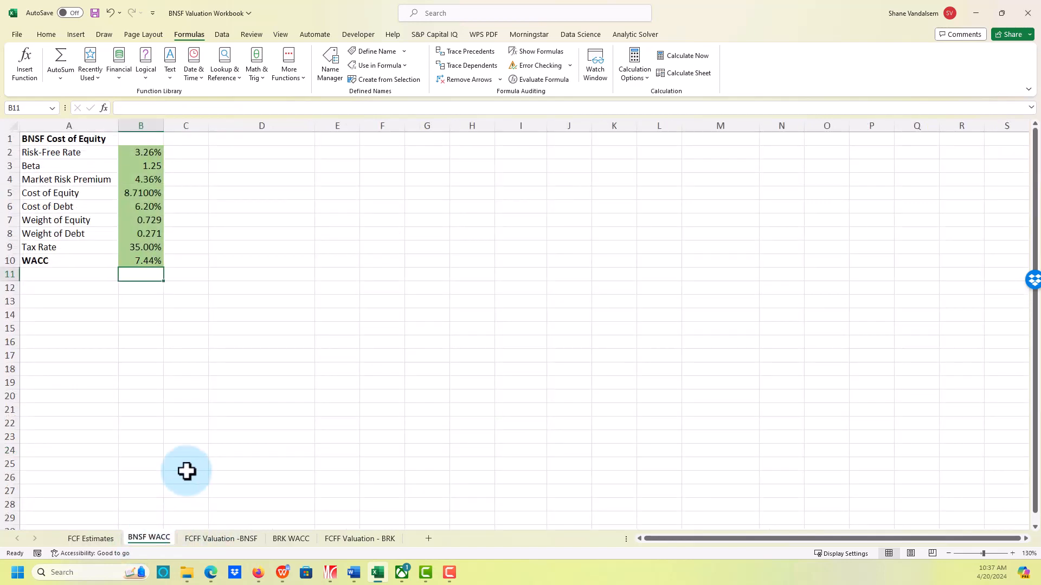
left_click_drag(123, 152, 141, 261)
key("Delete")
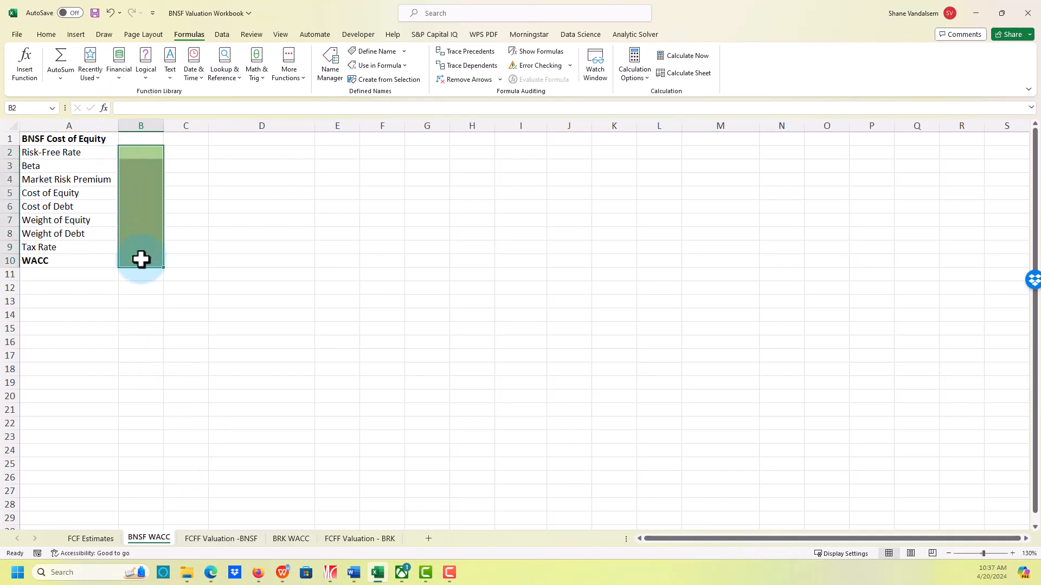
Step: Return to the BNSF WACC sheet after a glance at FCF Estimates, and switch to the WPS Office document listing the BNSF valuation assumptions
left_click(85, 538)
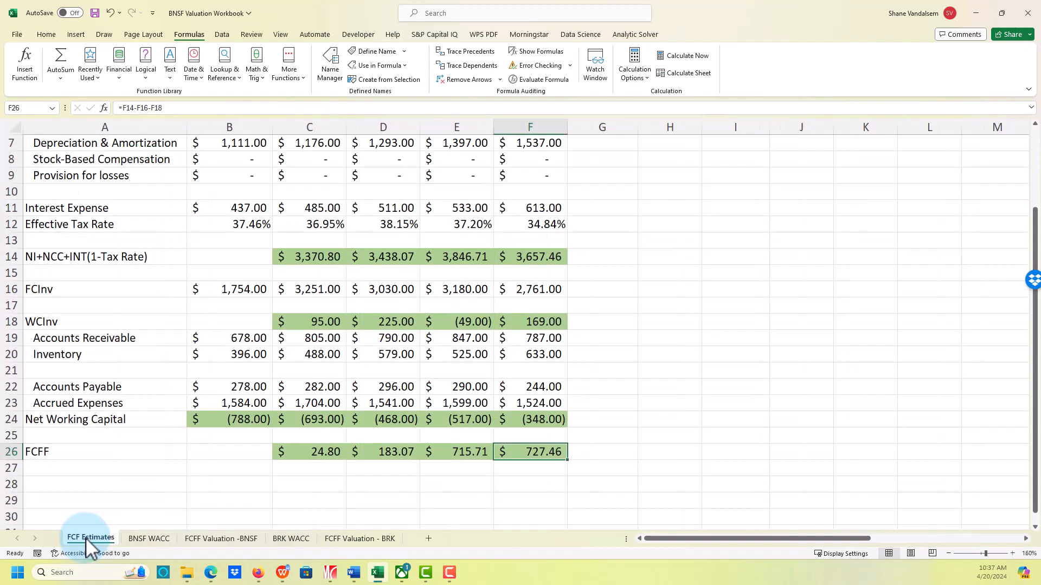
left_click(161, 538)
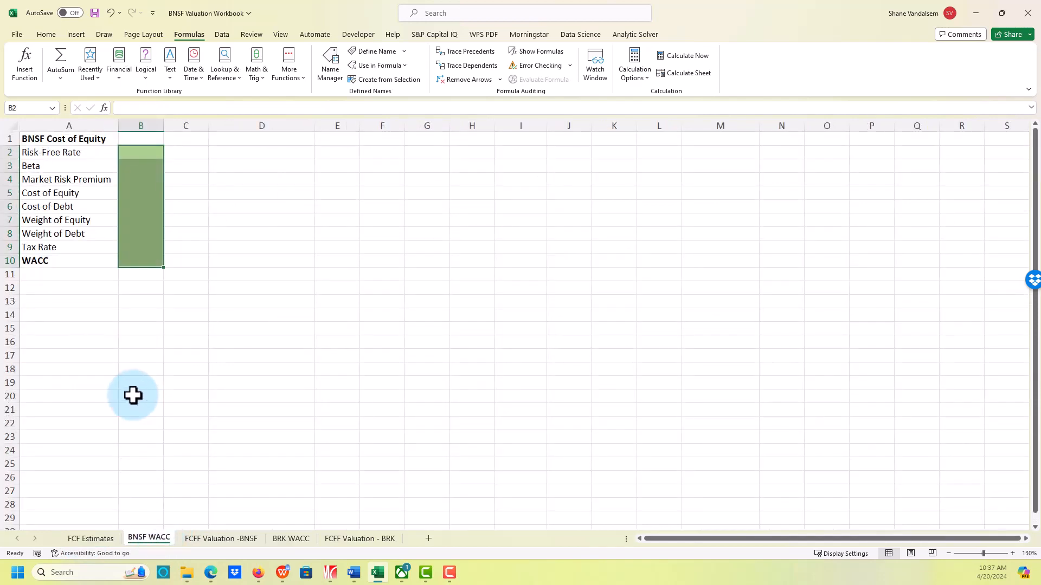
scroll(133, 396, "up", 3, "ctrl")
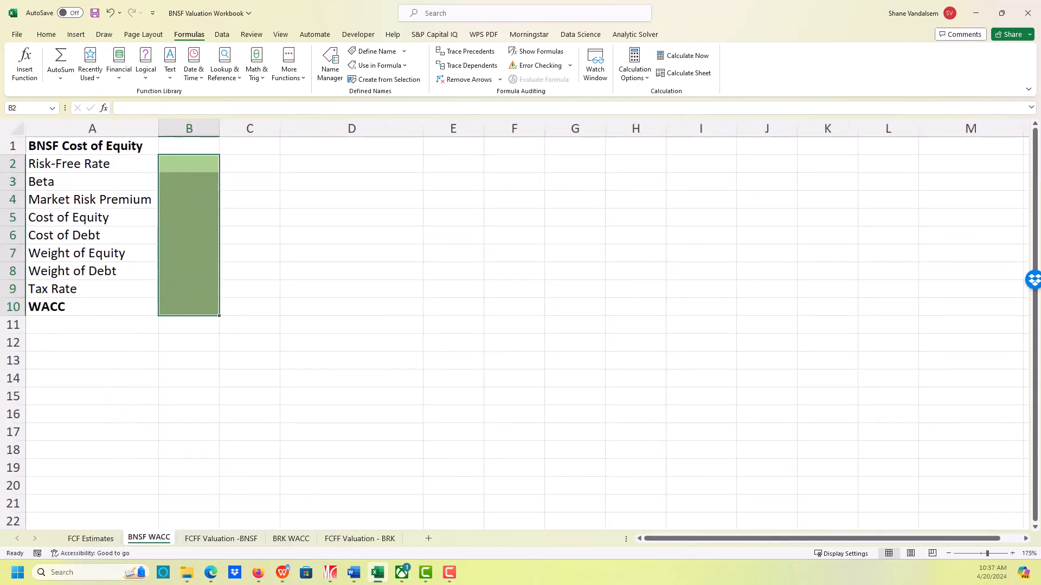
key("alt+Tab")
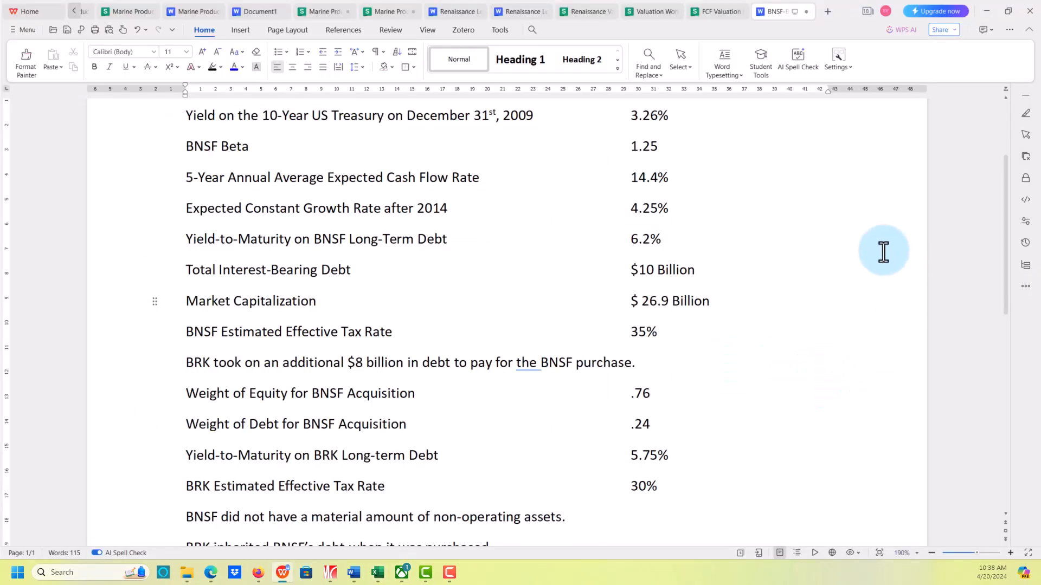
Step: Switch from the assumptions document to the Excel workbook and enter the risk-free rate 3.26% in B2 of BNSF WACC
scroll(867, 260, "up", 2)
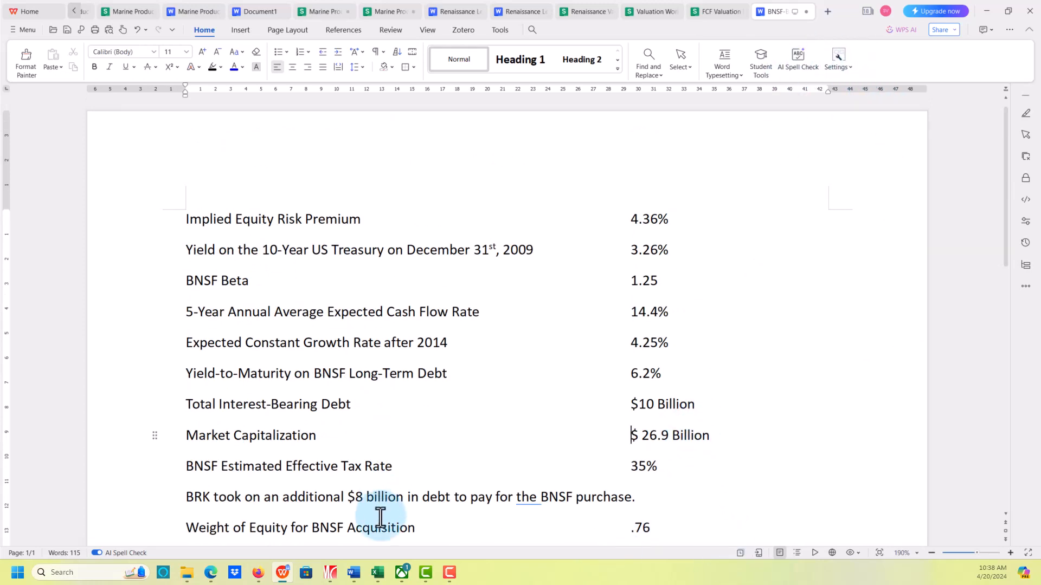
left_click(379, 572)
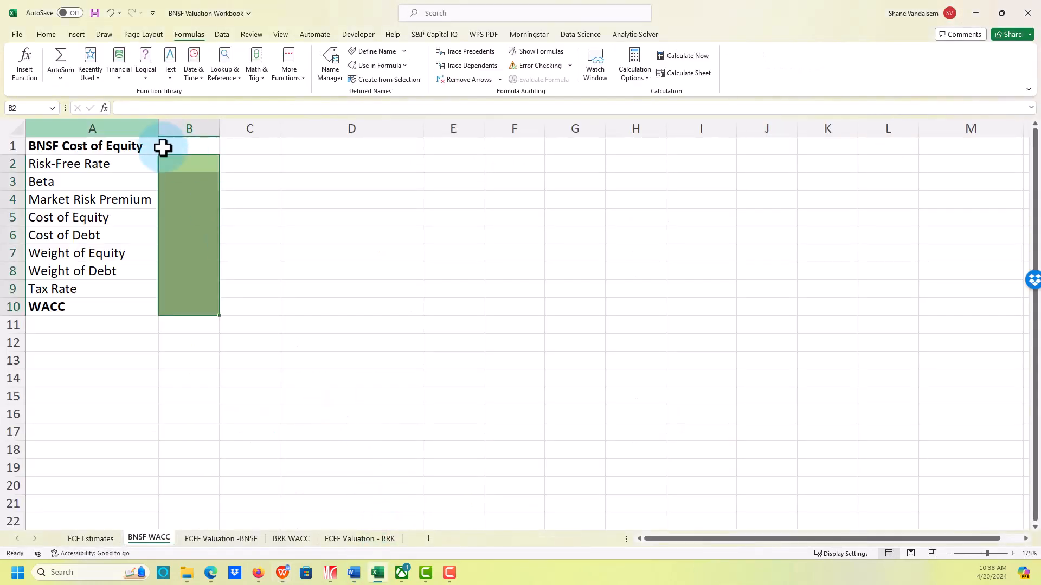
left_click(182, 176)
left_click(181, 165)
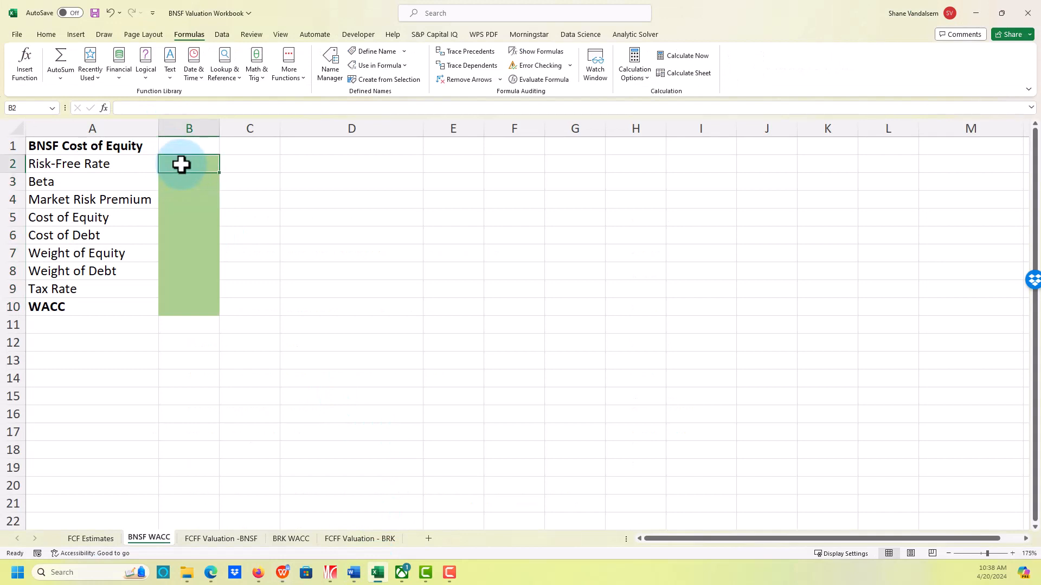
type("3.2%")
key("Return")
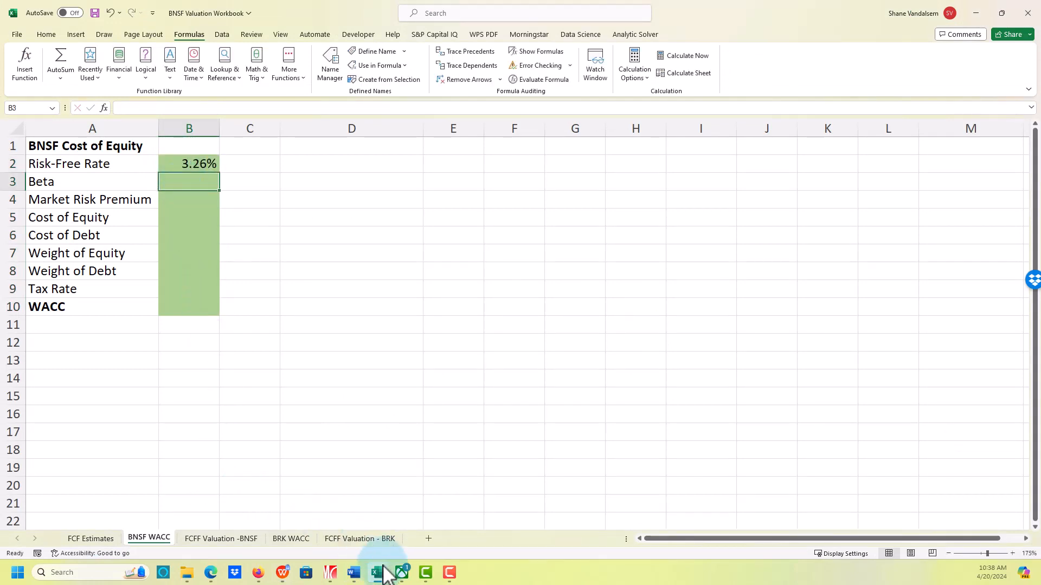
Step: Consult the WPS Office assumptions document for the BNSF beta, and enter 1.25 in B3 back in Excel
left_click(353, 572)
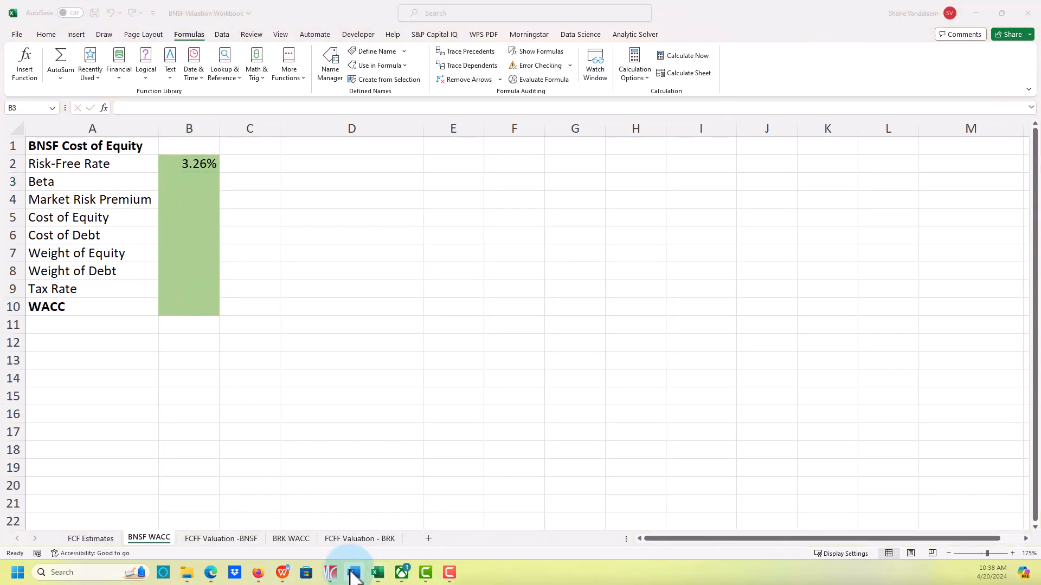
left_click(282, 573)
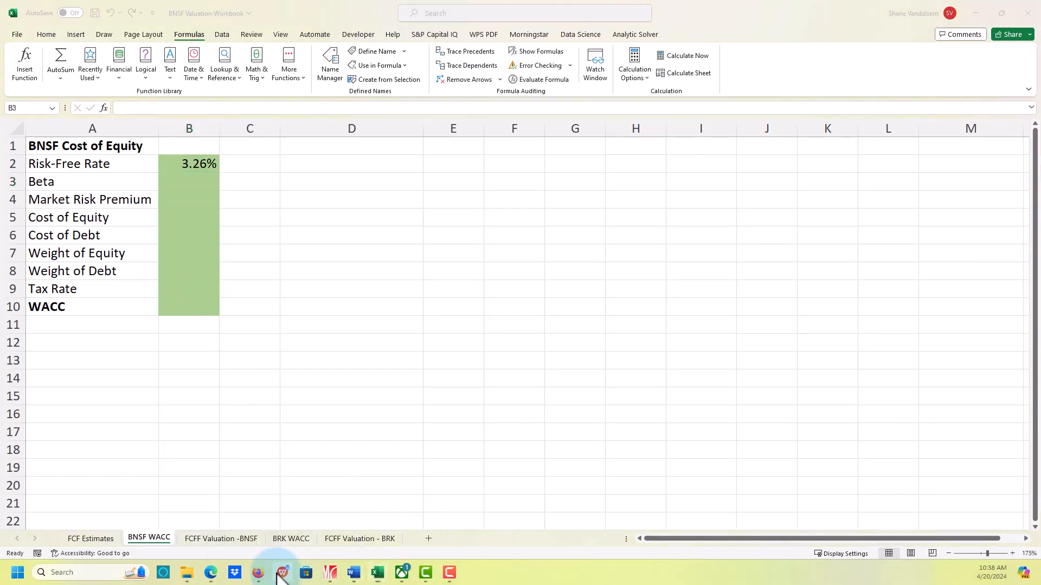
left_click(277, 573)
left_click(107, 25)
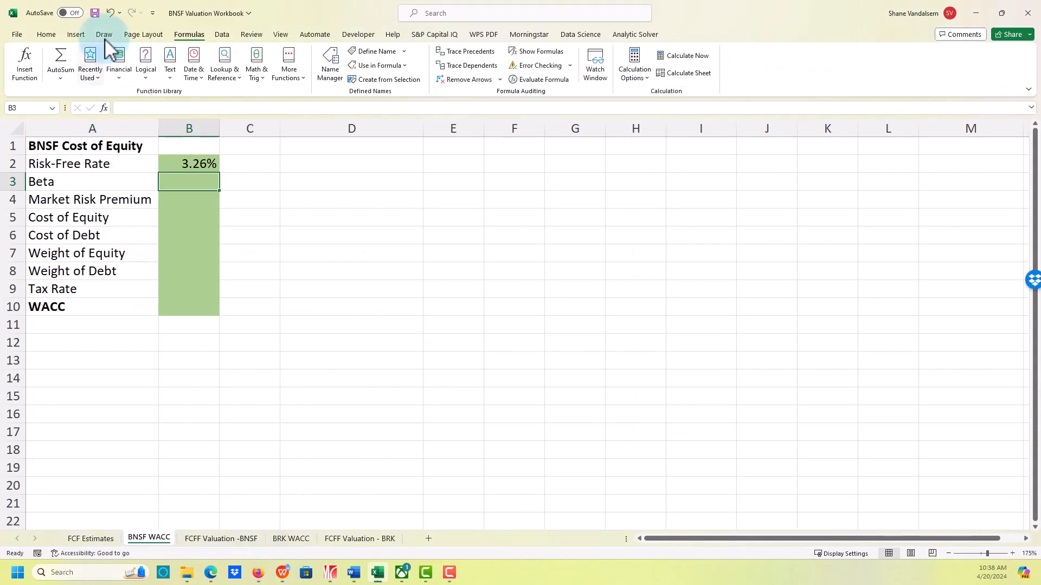
type("1.25")
key("Return")
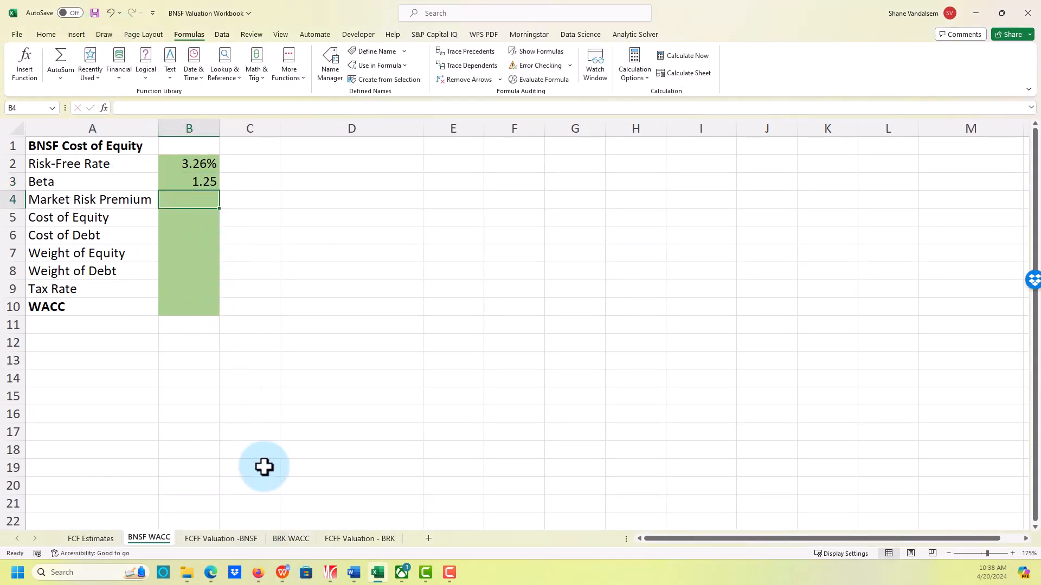
Step: Look up the implied equity risk premium in the WPS Office document and enter 4.36% as the Market Risk Premium in Excel's B4
left_click(277, 574)
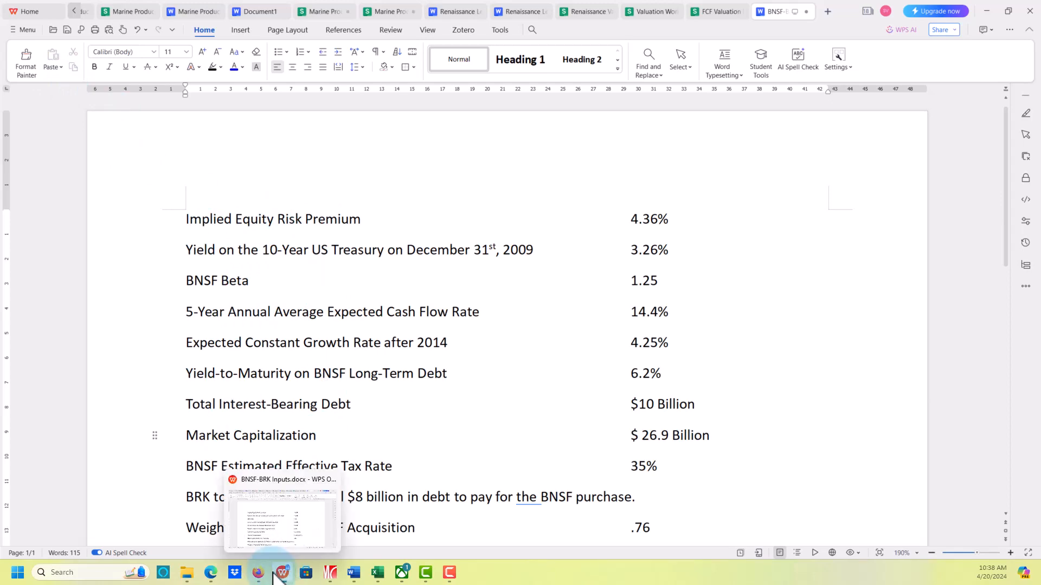
left_click(378, 573)
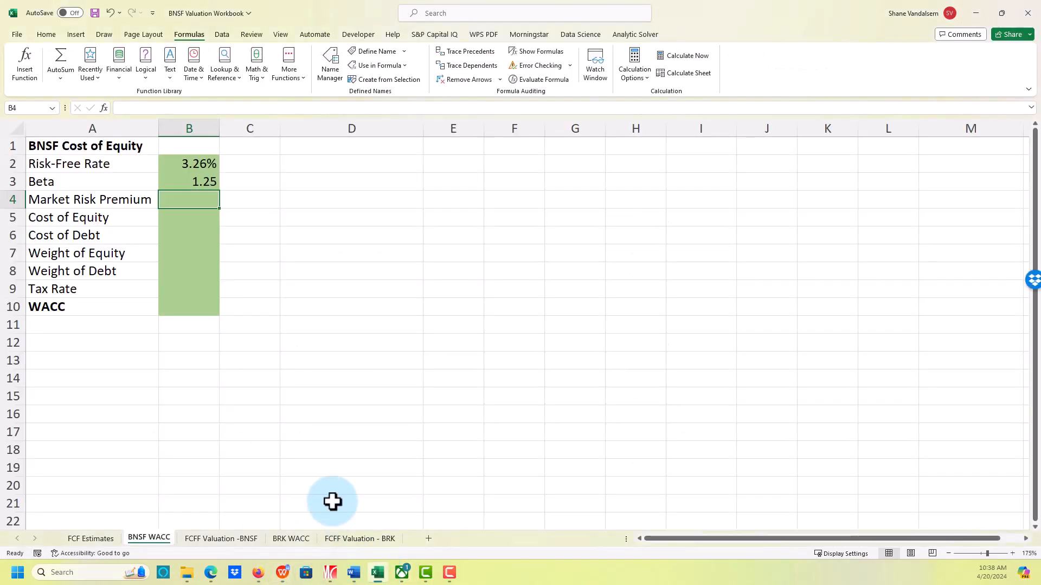
type("4.36%")
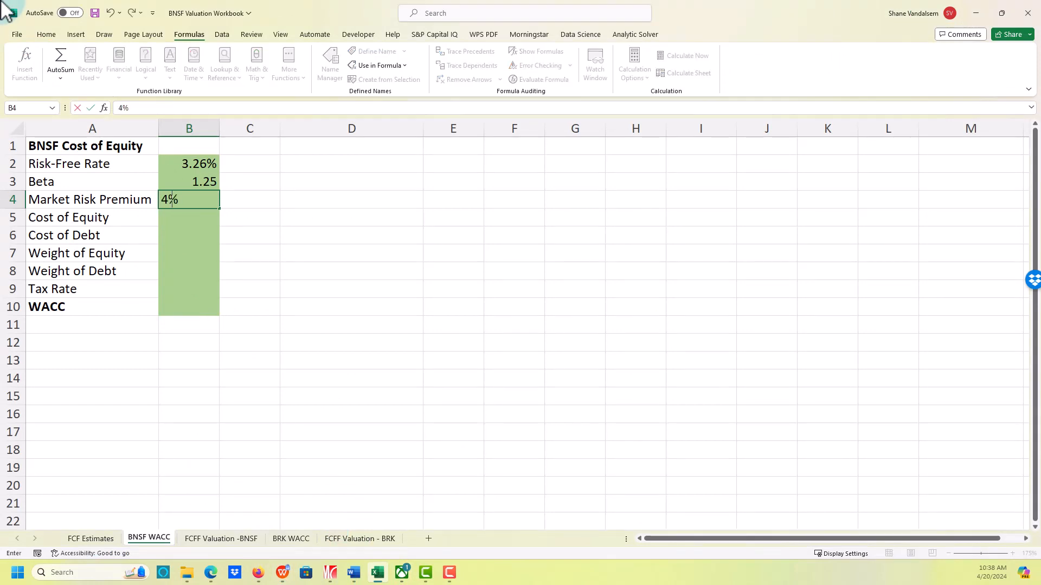
key("Return")
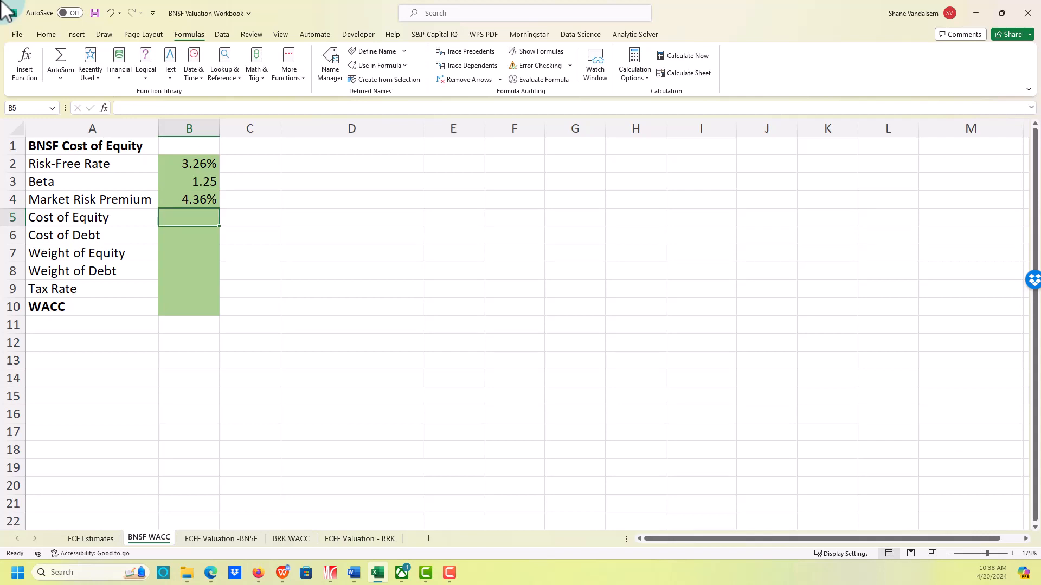
Step: Calculate the Cost of Equity in B5 with the CAPM formula =B2+B3*B4
type("=")
key("Up")
key("Up")
key("Up")
key("Up")
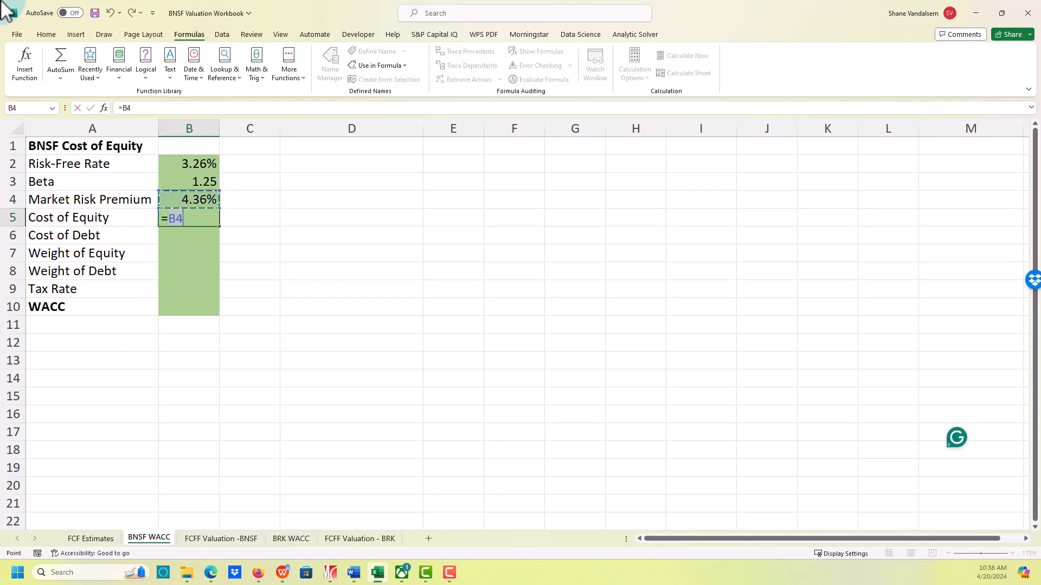
key("Down")
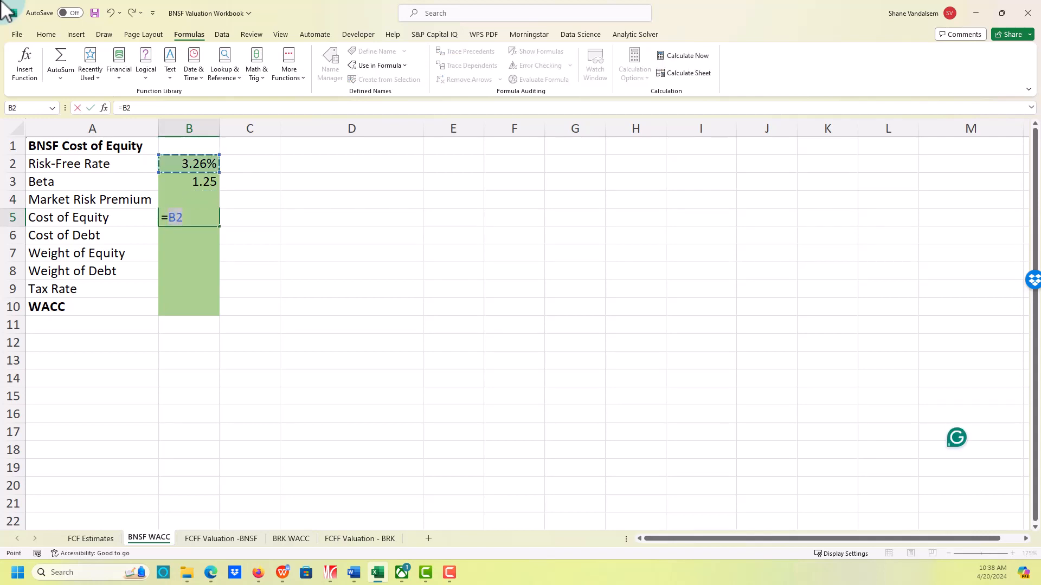
type("+")
key("Up")
key("Up")
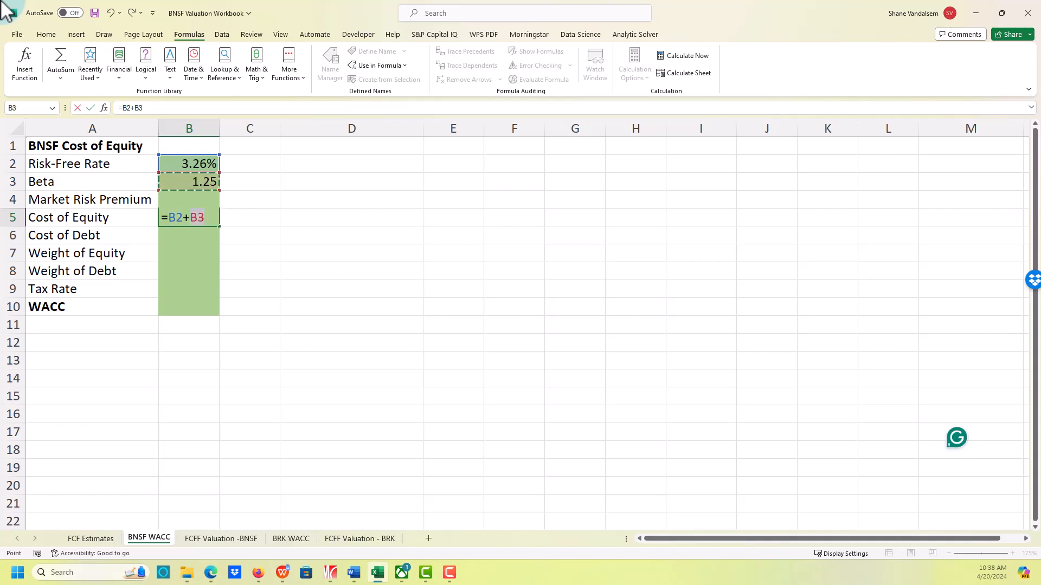
type("*")
key("Down")
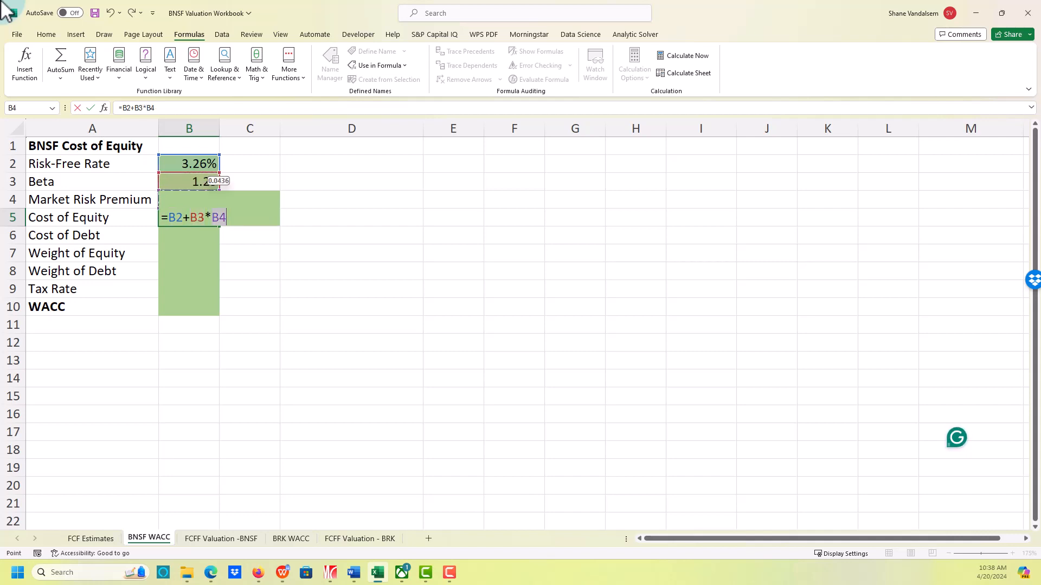
key("Return")
key("Up")
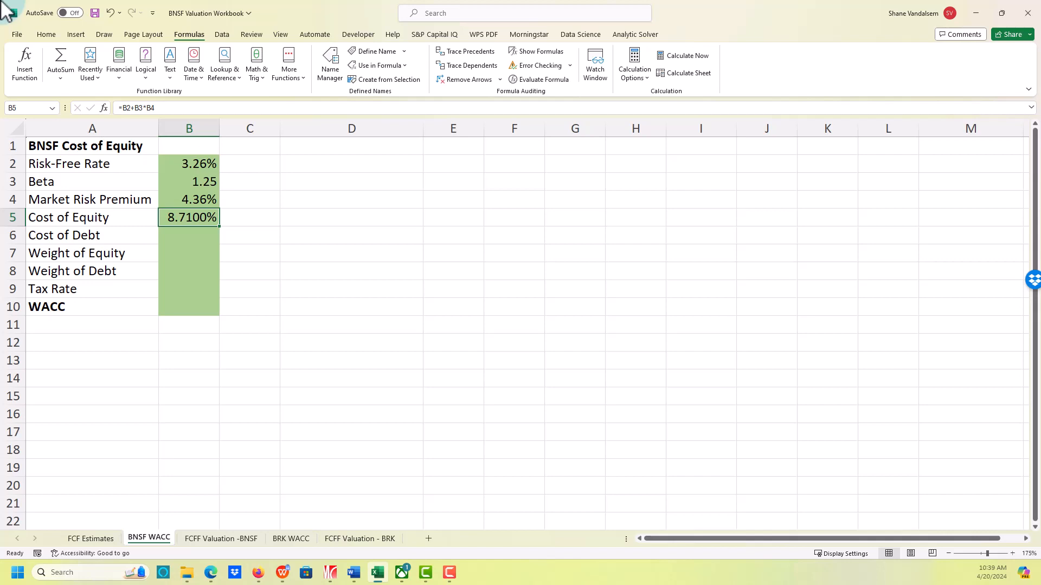
Step: Check BNSF's long-term debt yield-to-maturity in the WPS Office document and enter 6.2% as the Cost of Debt in Excel's B6
key("Down")
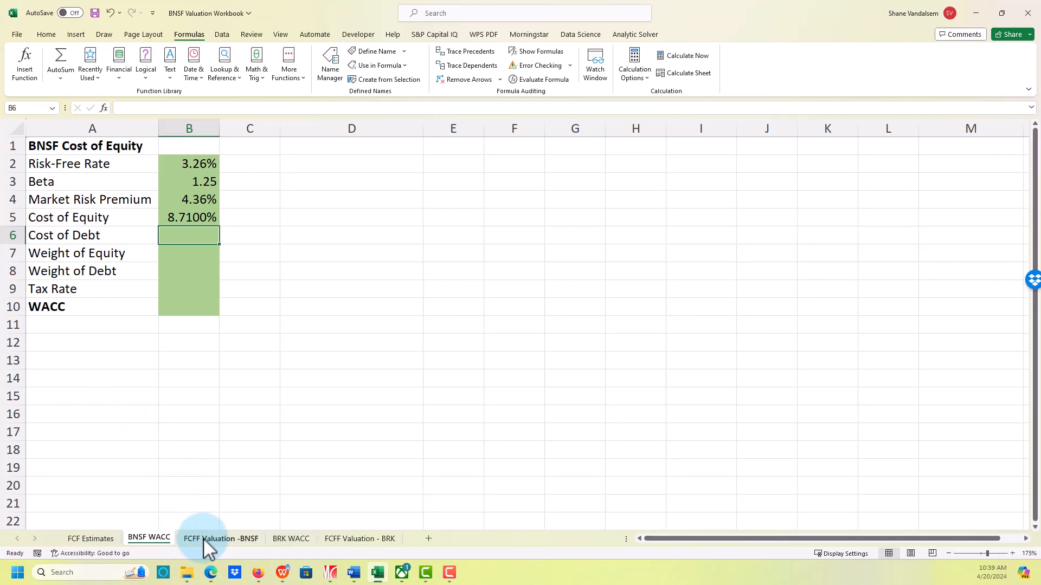
left_click(282, 572)
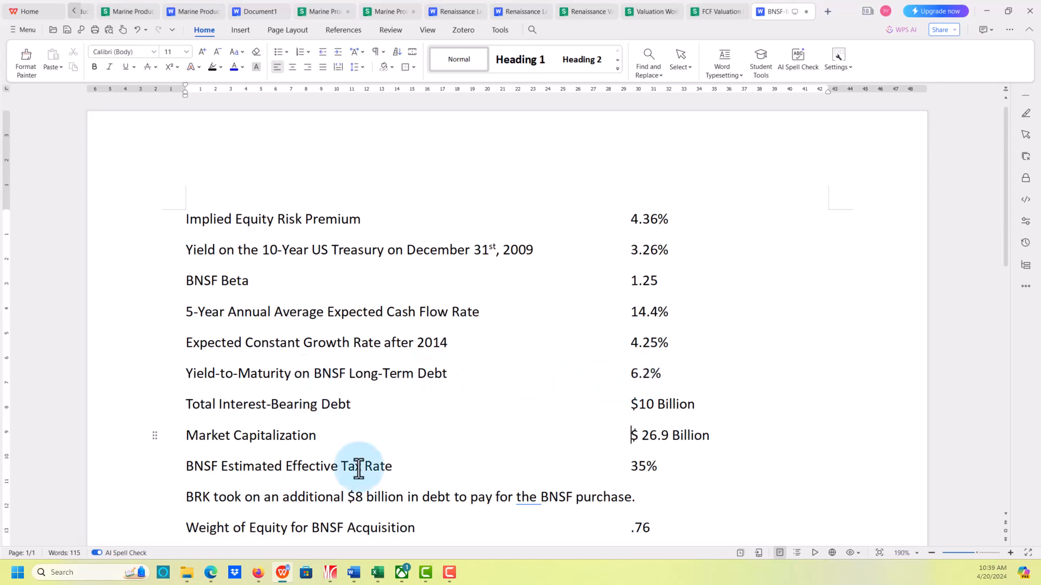
left_click(376, 573)
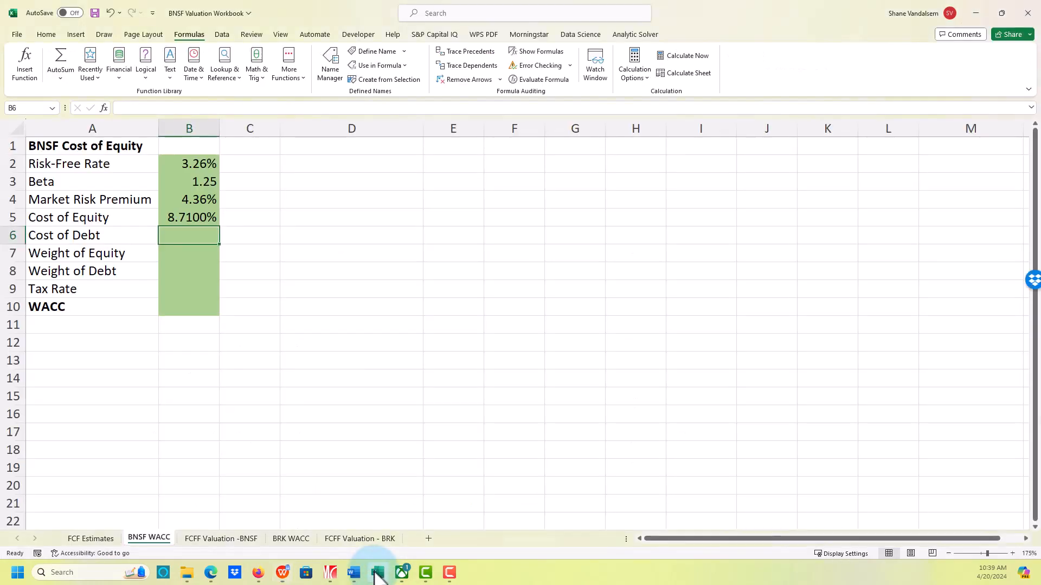
type("6.2%")
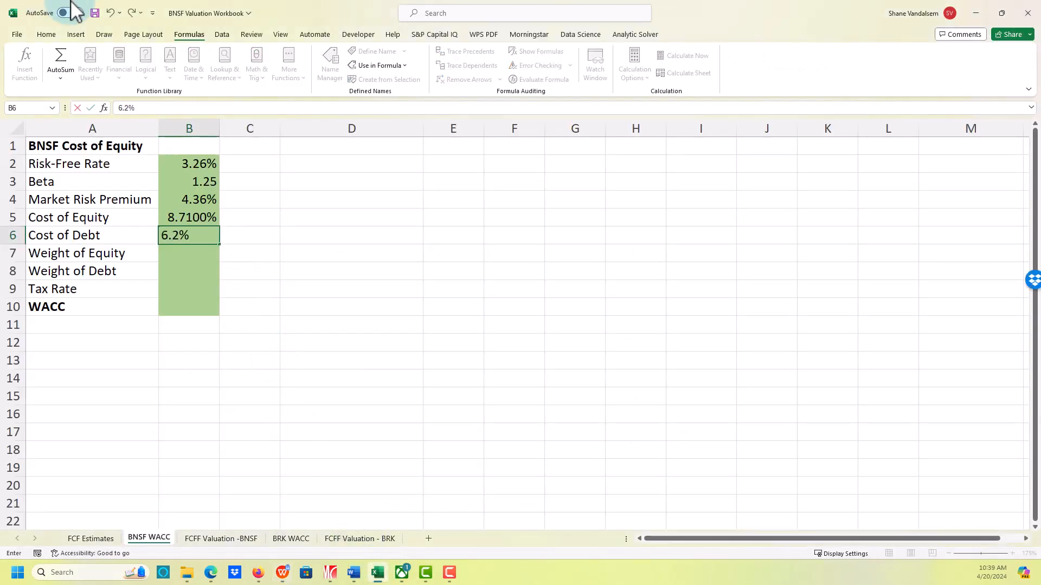
key("Return")
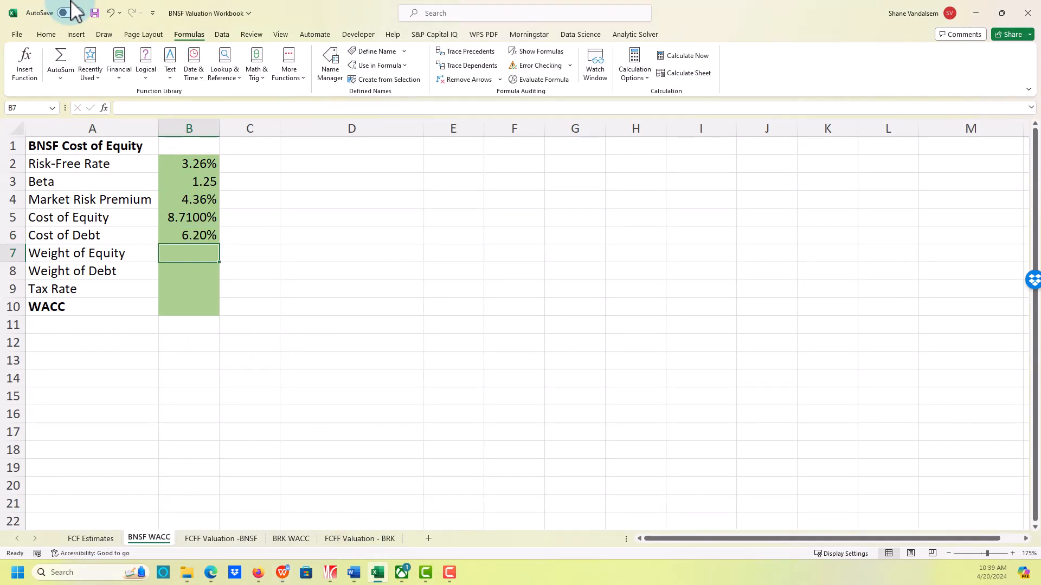
Step: Glance at the FCFF Valuation -BNSF sheet, then remove the space after the dollar sign in the WPS Office document's Market Capitalization value
left_click(212, 538)
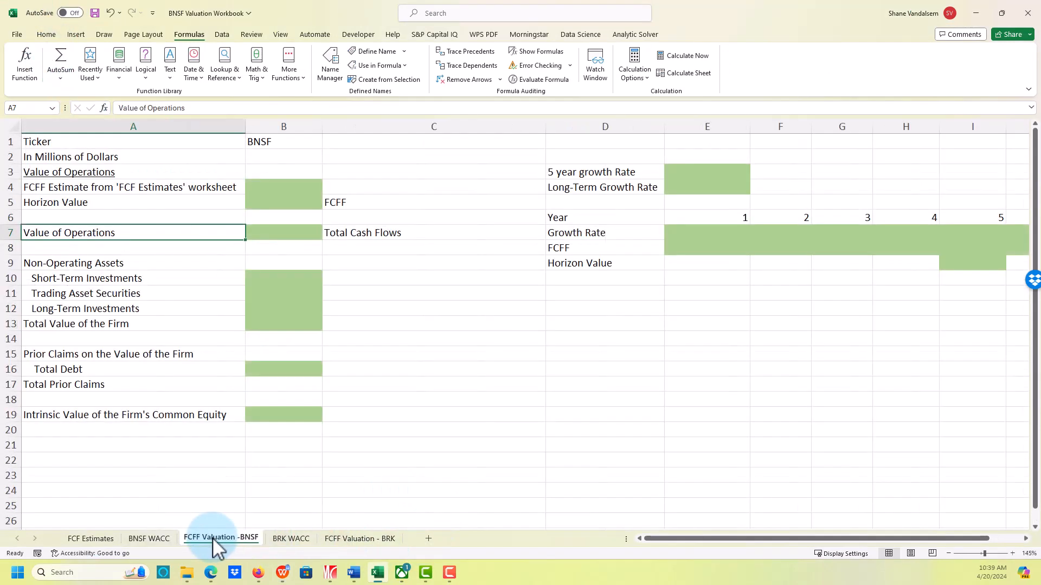
left_click(158, 538)
left_click(284, 579)
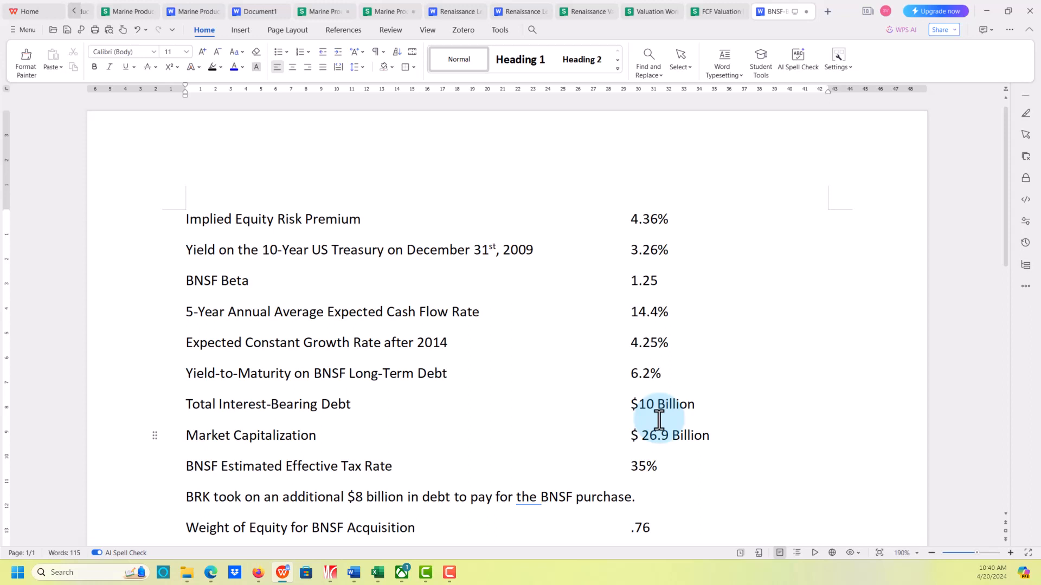
key("Right")
key("Right")
key("BackSpace")
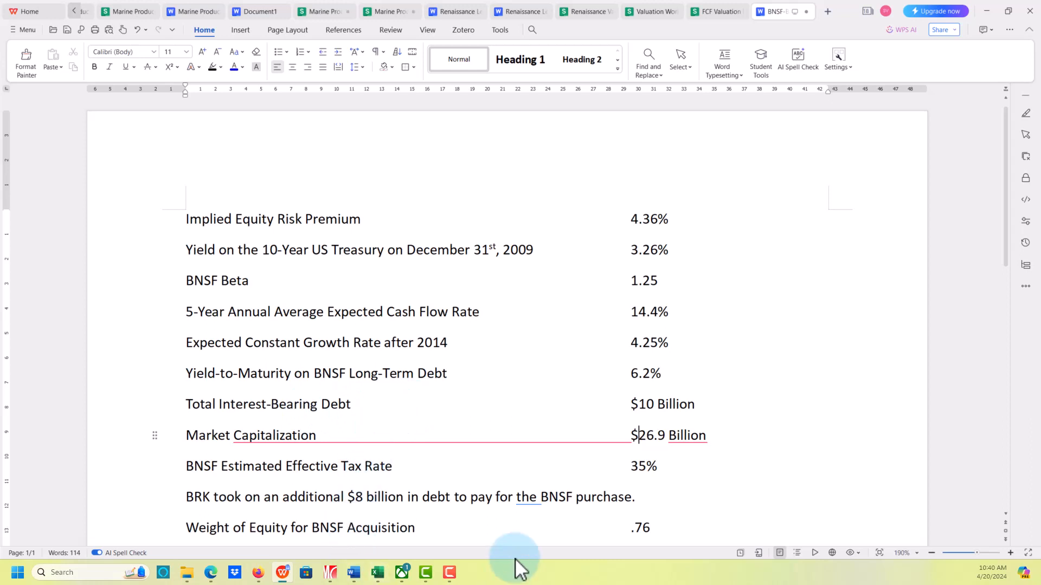
Step: Return to Excel and calculate the Weight of Equity in B7 with the formula =26.9/36.9
mouse_move(379, 571)
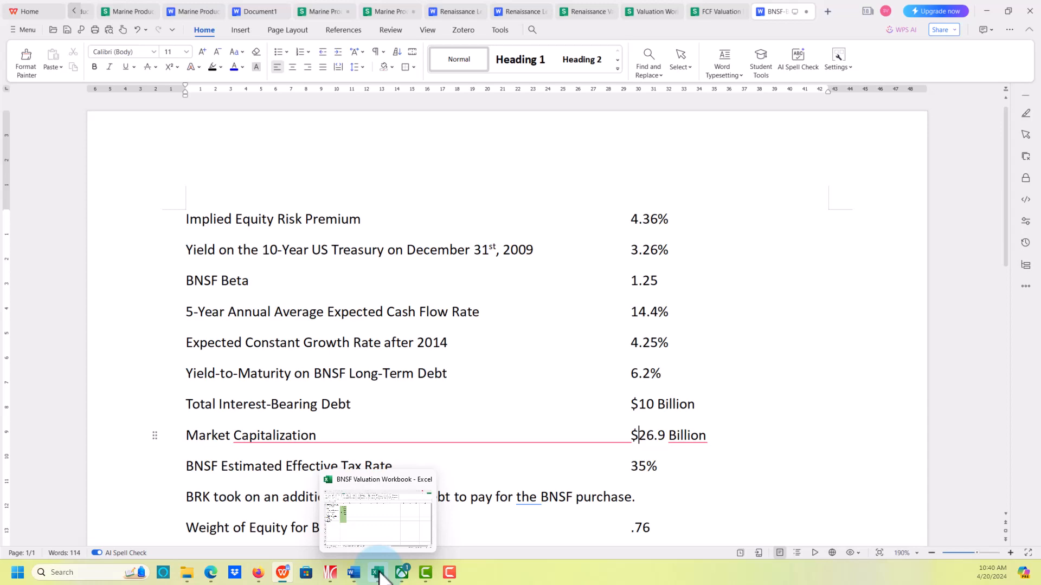
left_click(378, 572)
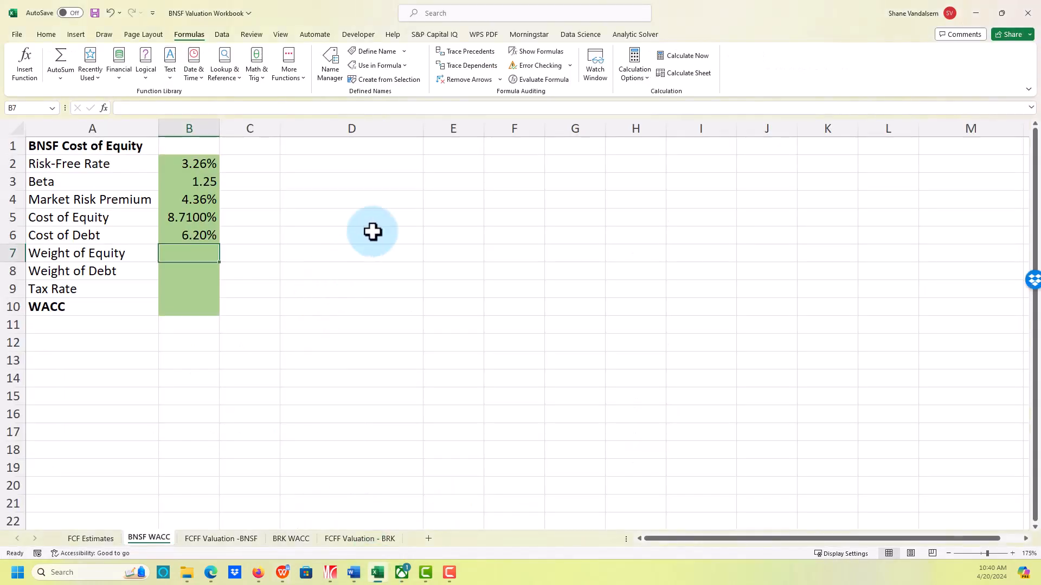
type("=")
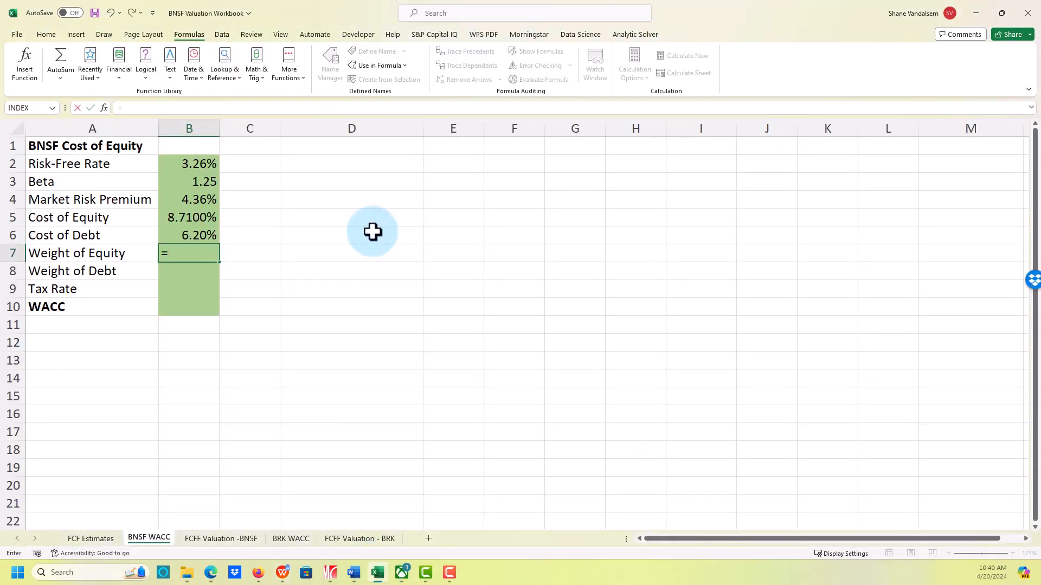
type("26.9/36.9")
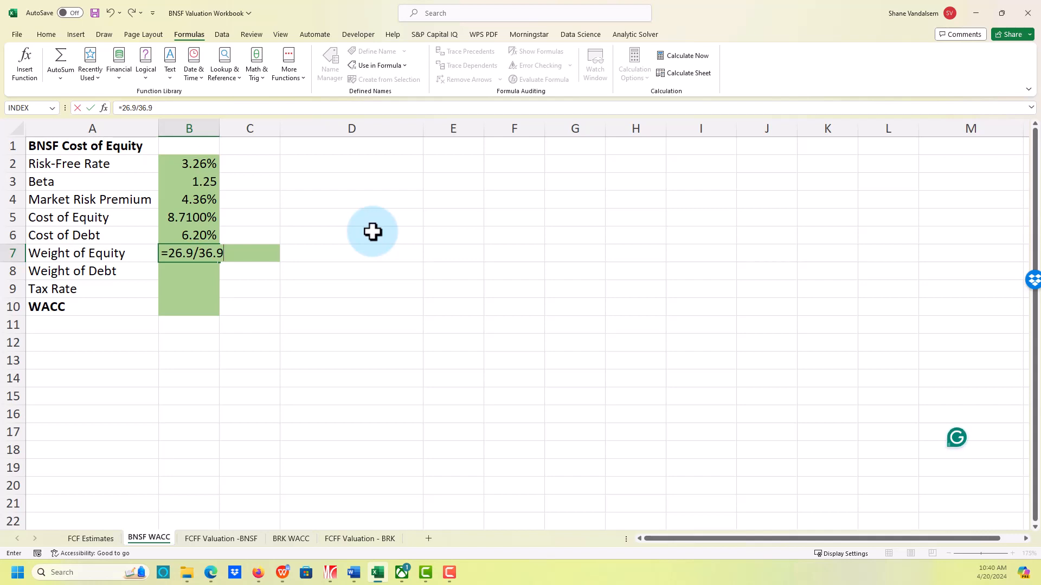
key("Return")
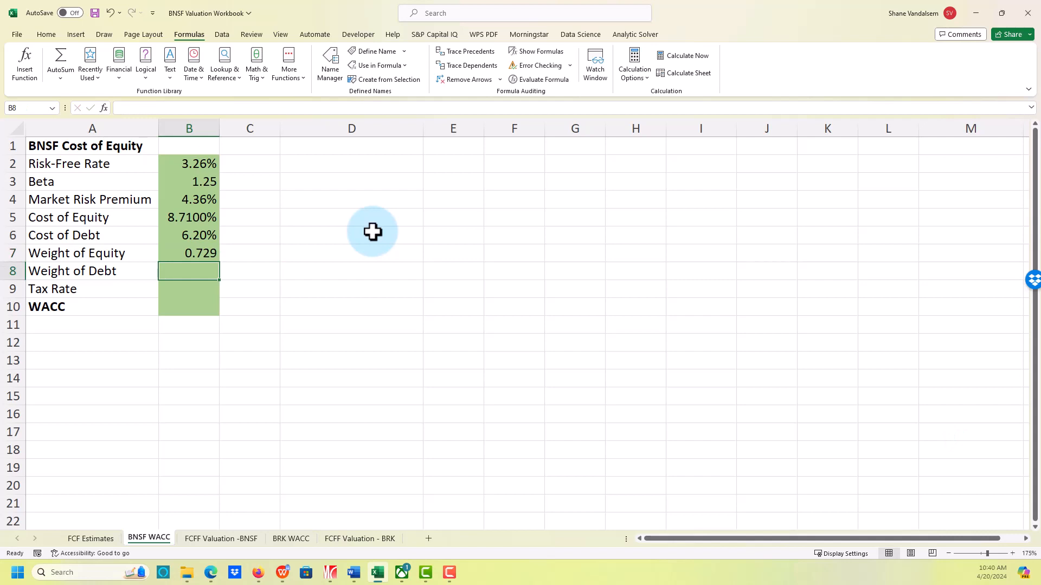
Step: Calculate the Weight of Debt in B8 with the formula =10/36.9
type("=")
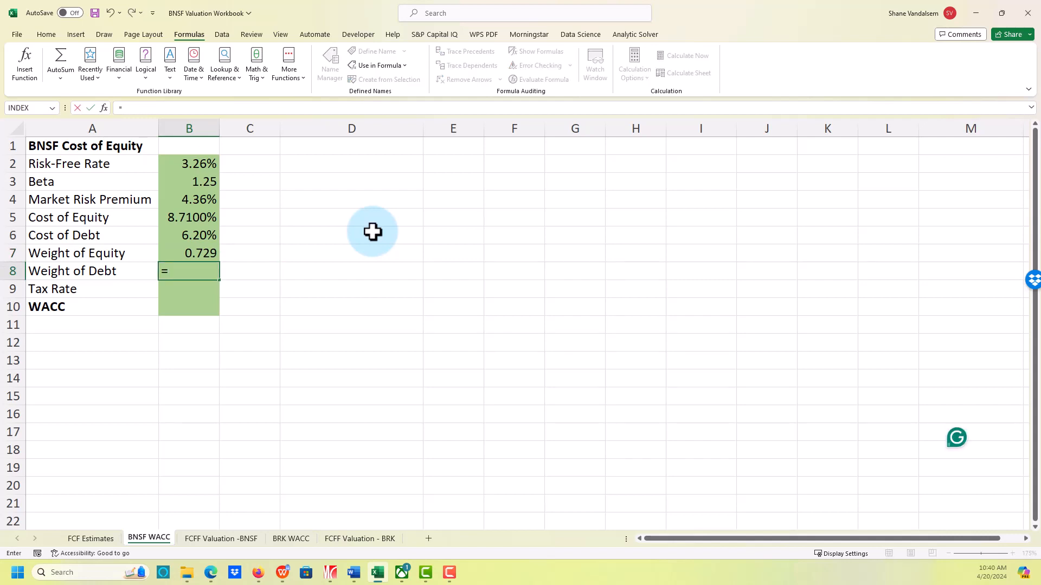
type("1")
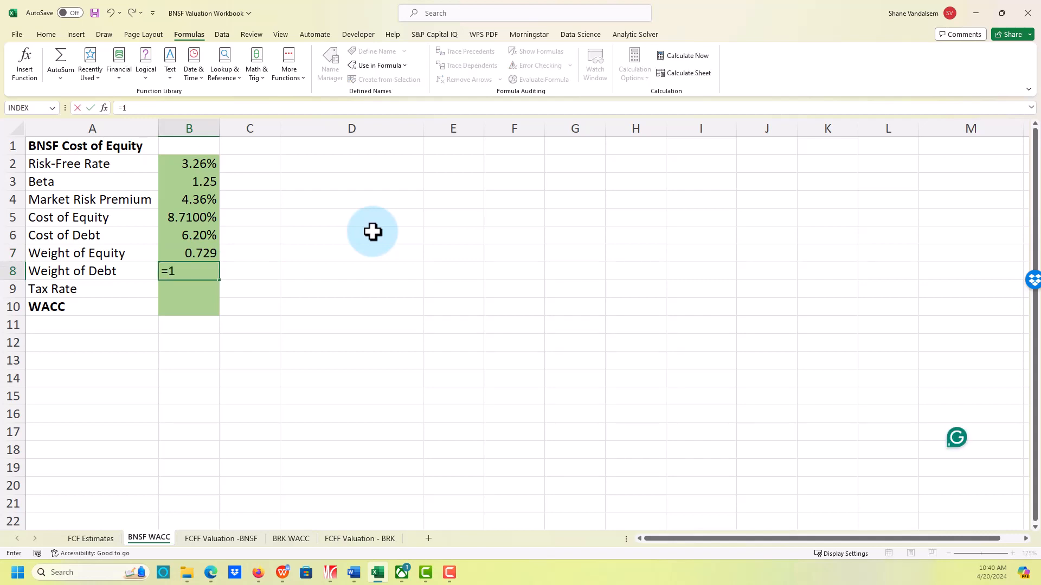
type("0/36.9")
key("Return")
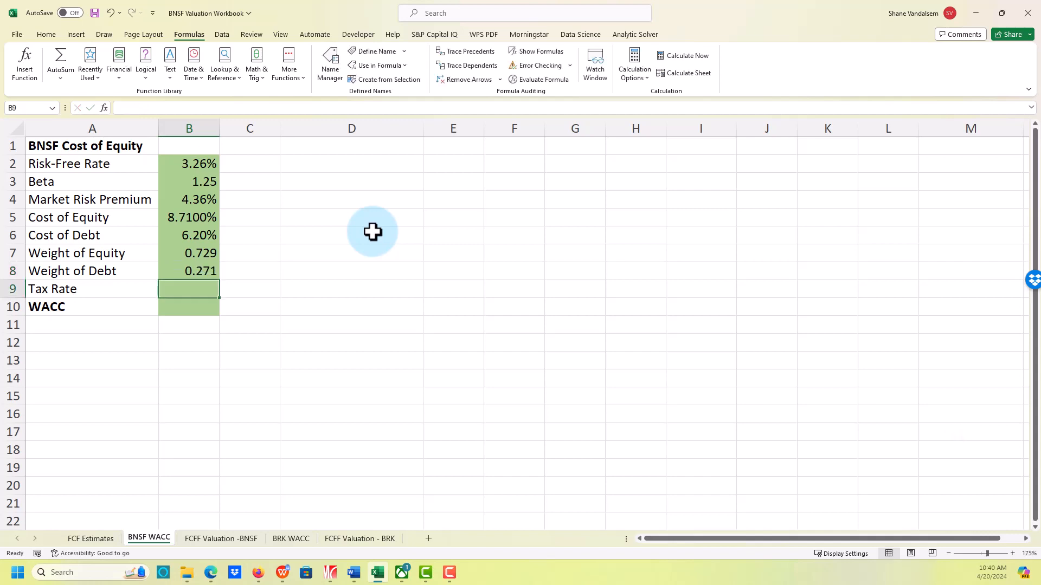
key("Right")
key("Up")
key("Left")
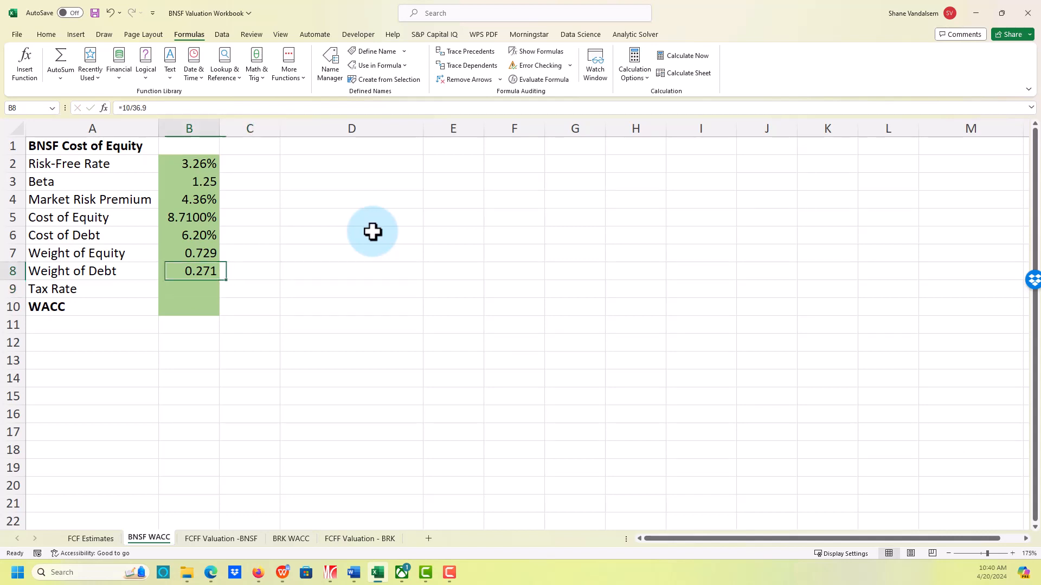
key("Left")
key("Right")
key("Right")
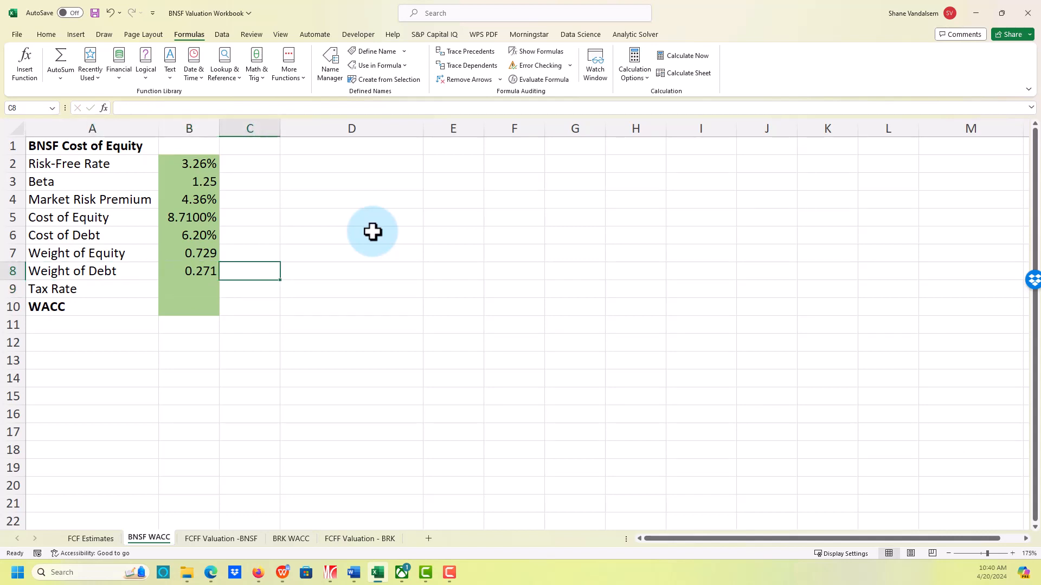
Step: Check the sum of the equity and debt weights with a temporary formula =B7+B8 in C8, and clear that cell
type("=")
key("Left")
key("Up")
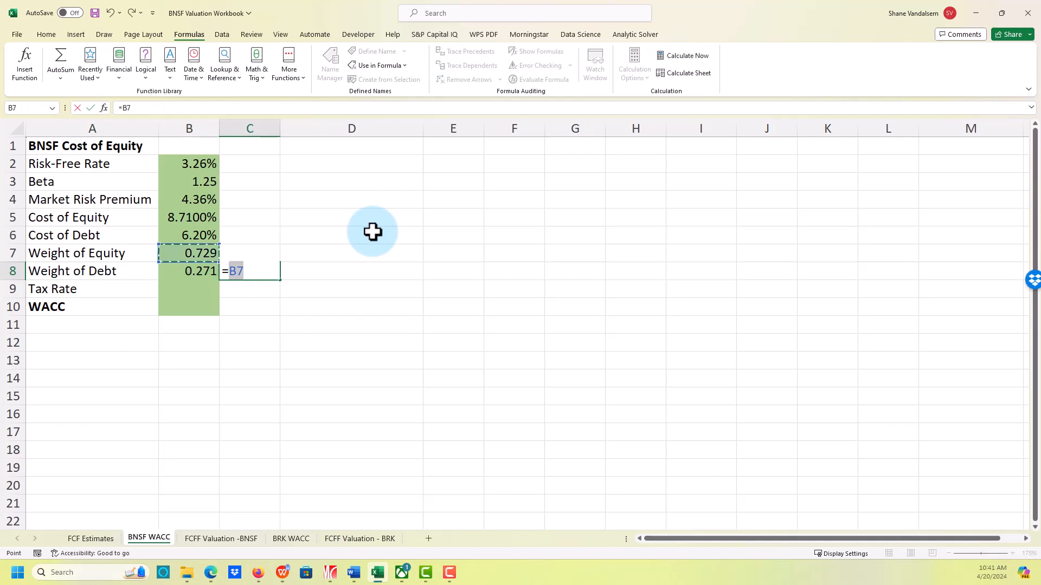
type("+")
key("Left")
key("Return")
key("Up")
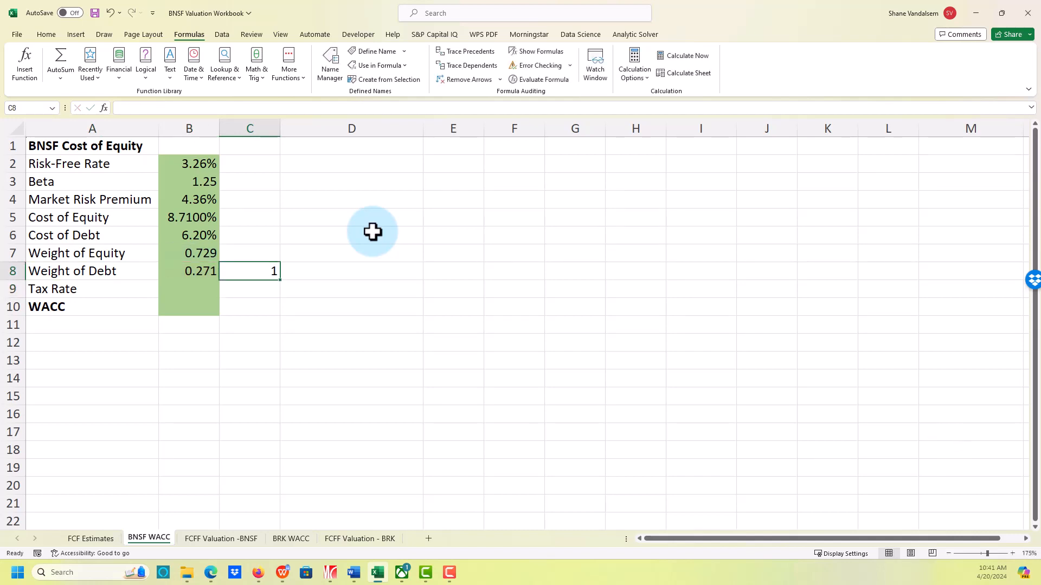
key("Delete")
Step: Check BNSF's estimated effective tax rate in the WPS Office document and enter 35% as the Tax Rate in Excel's B9
key("Left")
key("Down")
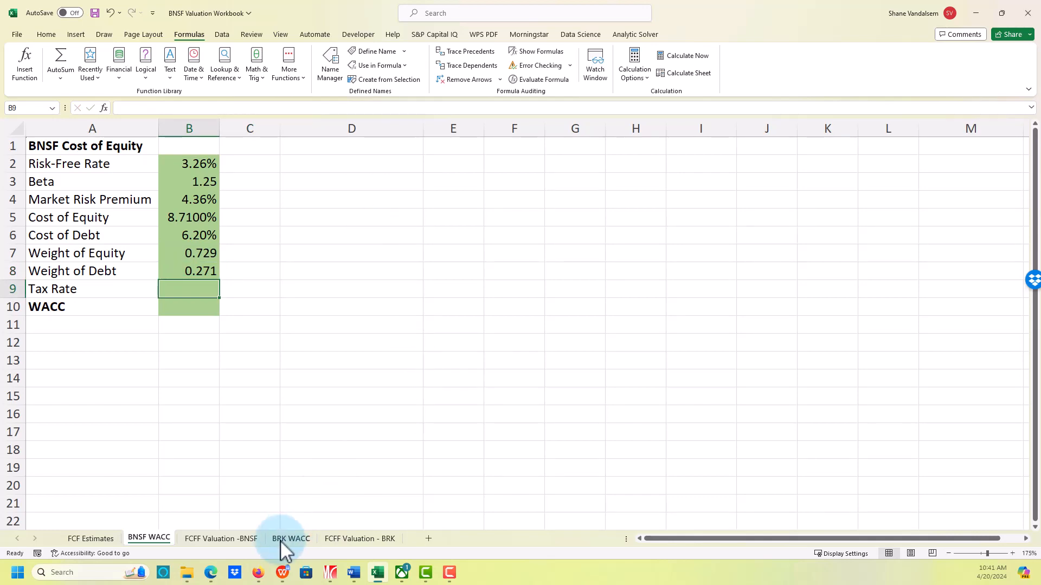
left_click(282, 572)
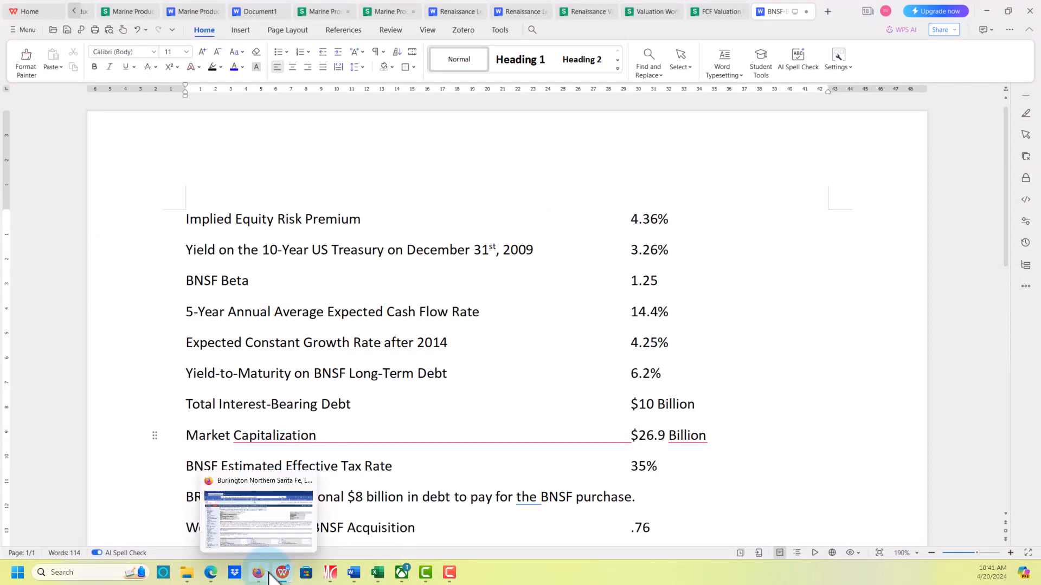
left_click(378, 574)
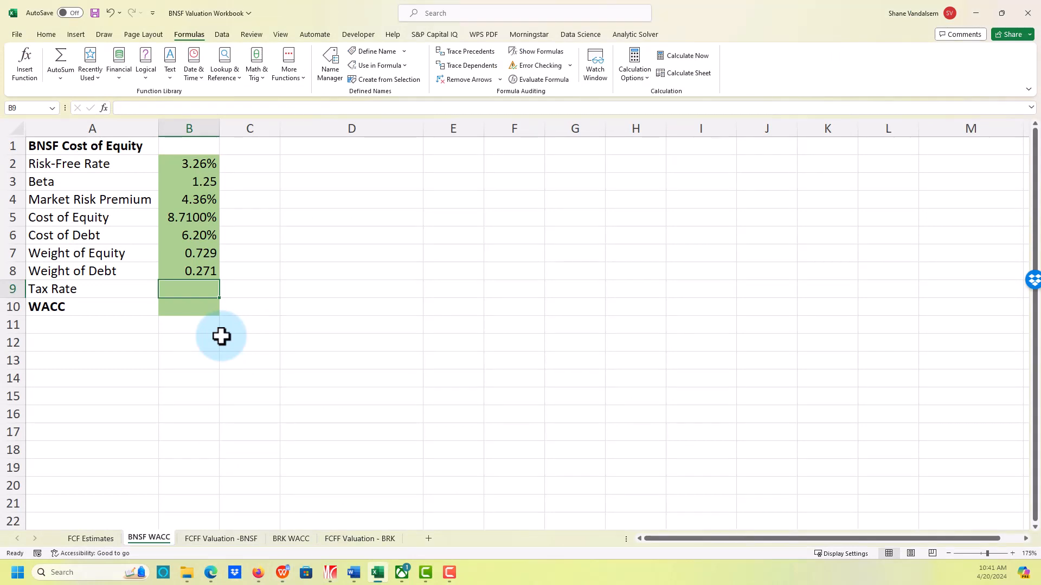
type(".35")
key("Return")
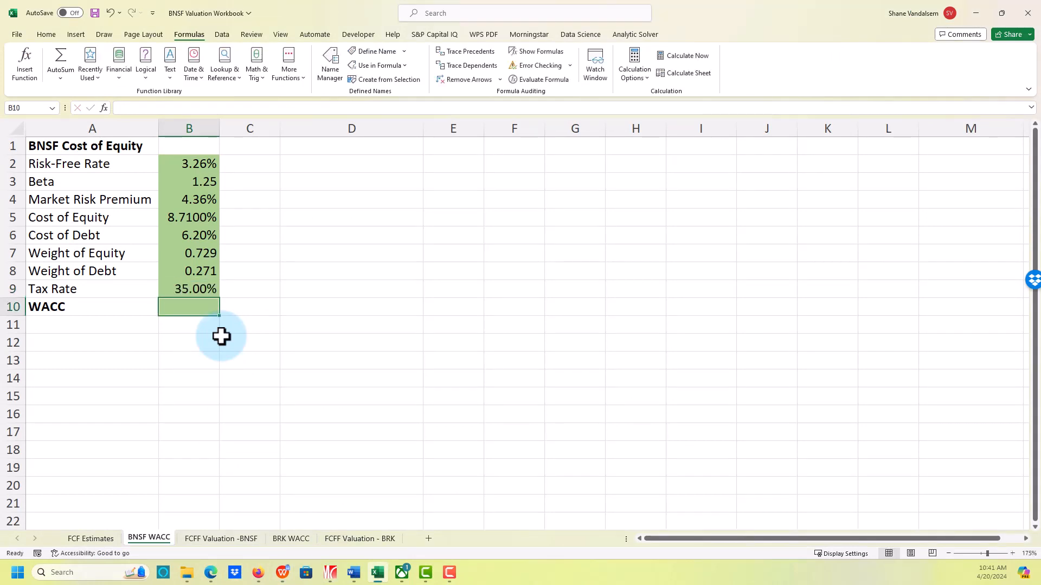
Step: Calculate the WACC in B10 with the formula =B8*B6*(1-B9)+B7*B5
type("=")
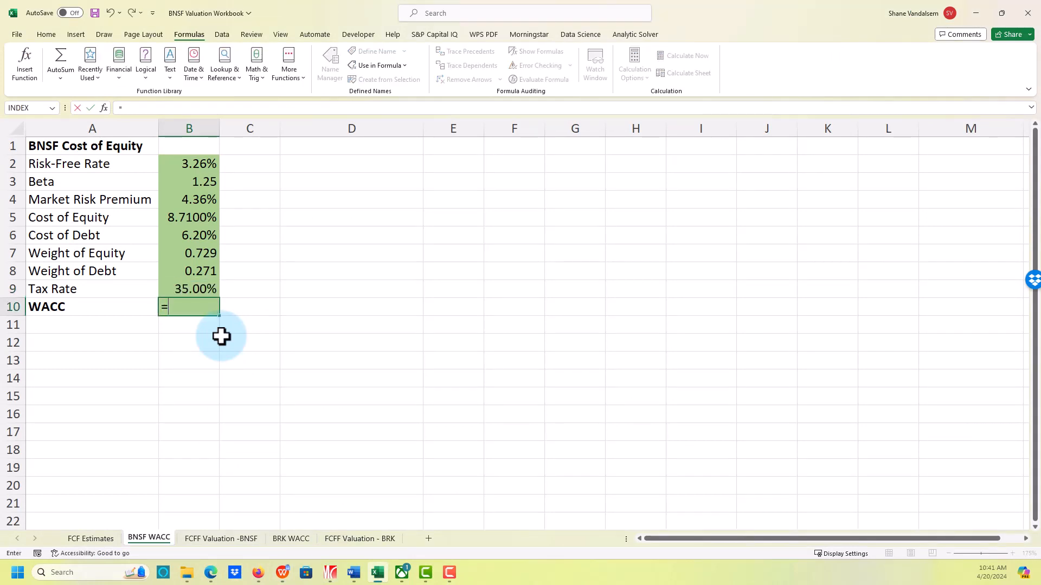
key("Up")
key("Up")
key("Up")
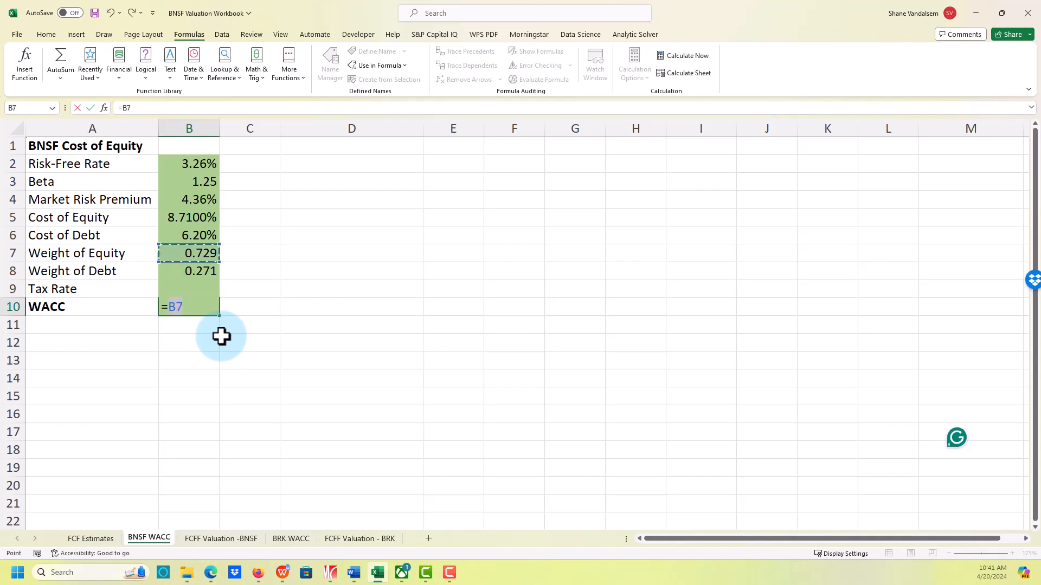
key("Down")
type("*")
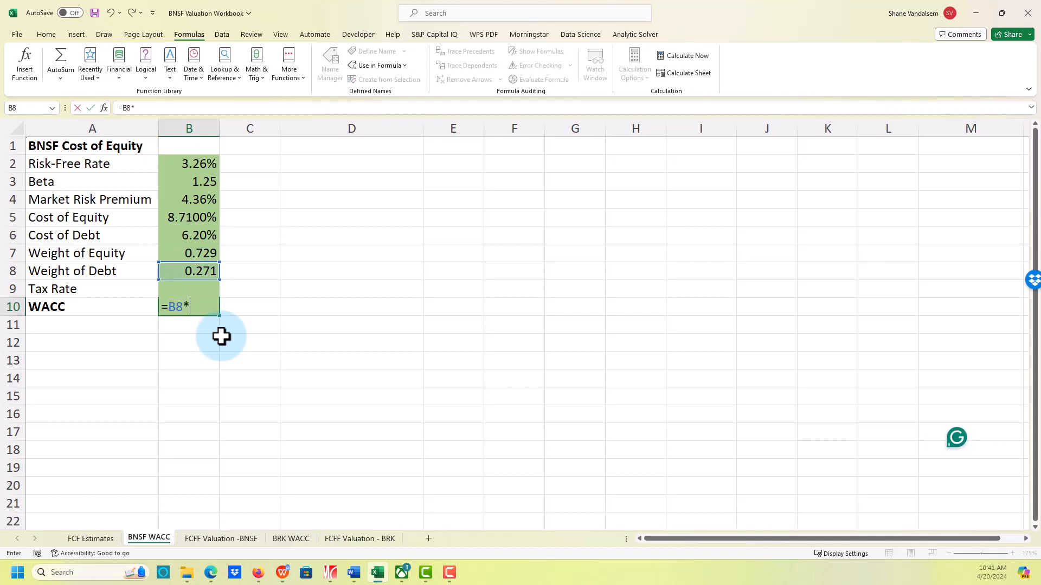
key("Up")
key("Up")
key("Up")
key("Up")
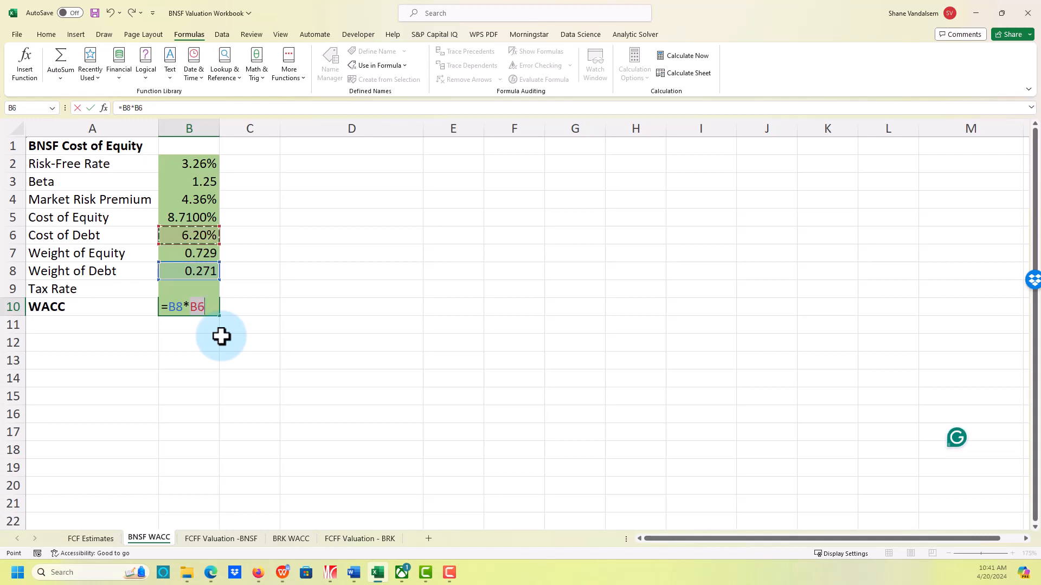
type("*(1-")
key("Up")
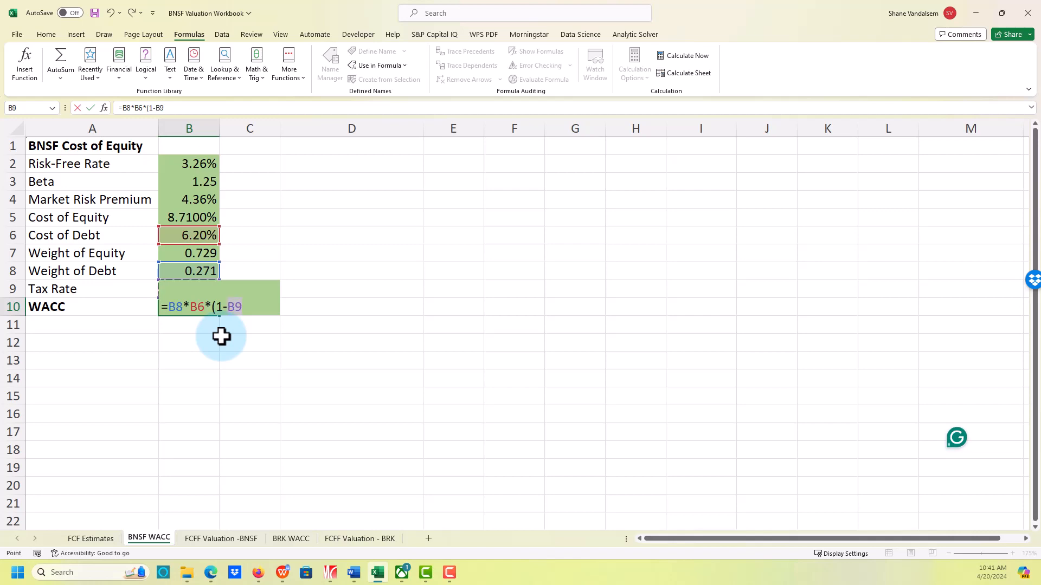
type(")+")
key("Up")
key("Up")
key("Up")
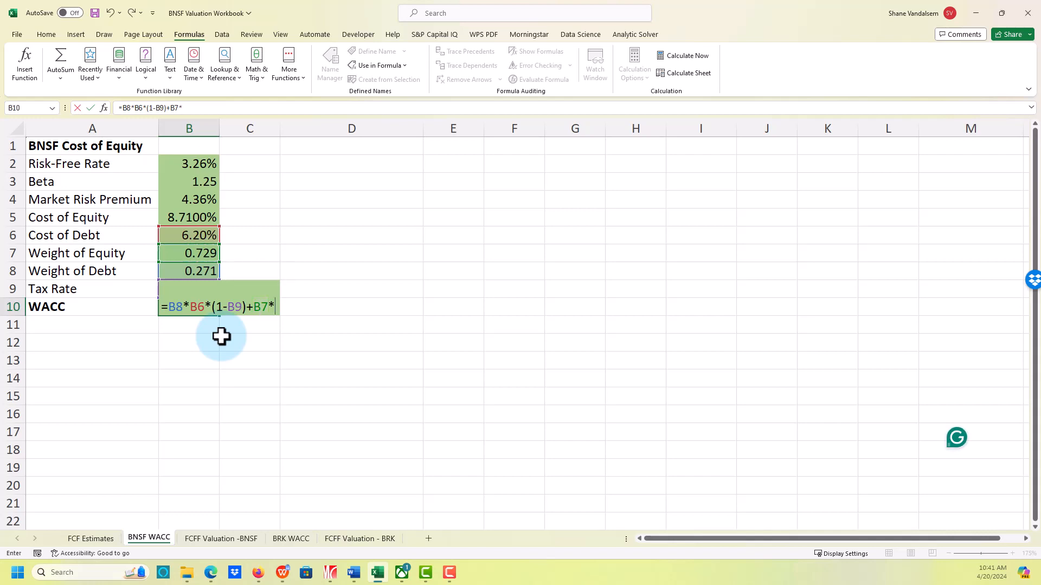
type("*")
key("Up")
key("Up")
key("Up")
key("Up")
key("Up")
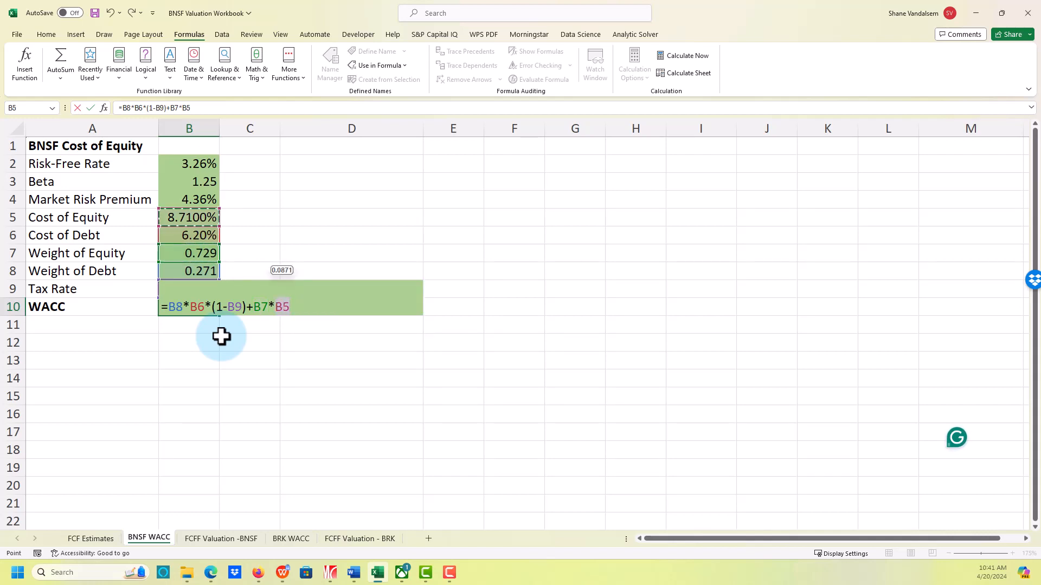
key("Return")
Step: Name the WACC result cell B10 BNSFWACC
key("Up")
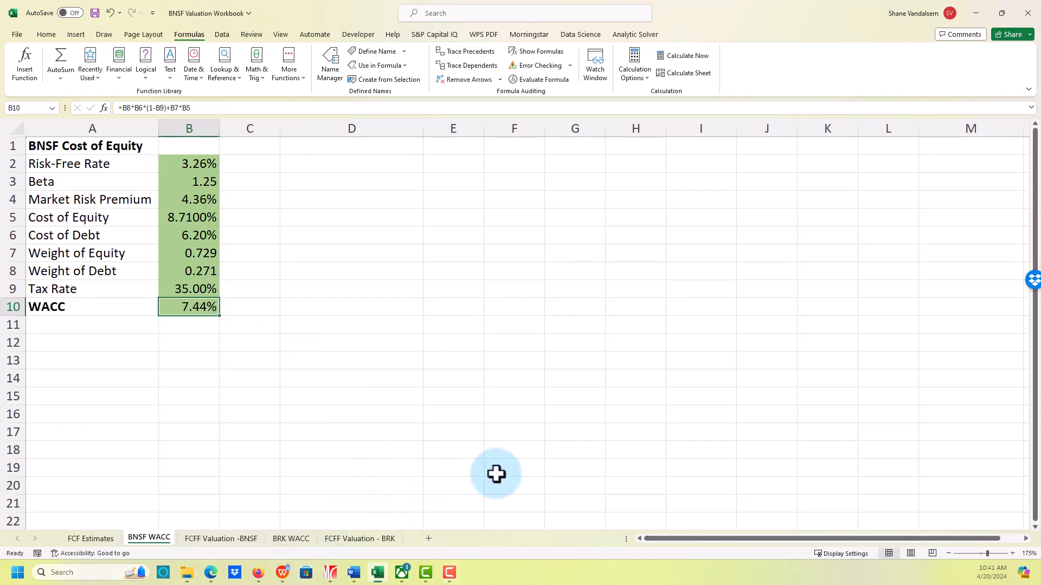
left_click(25, 108)
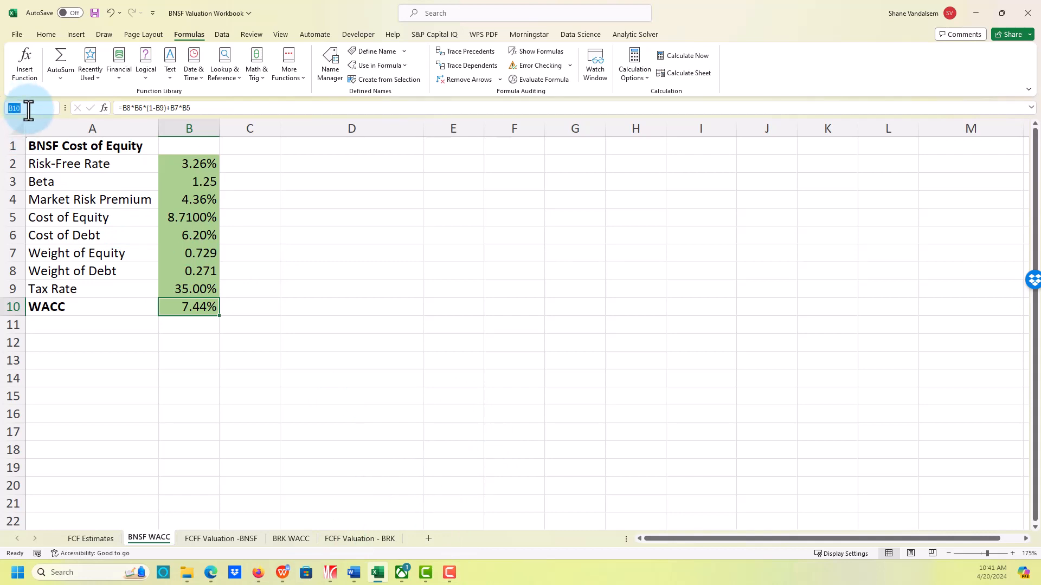
type("BNSF_WACC")
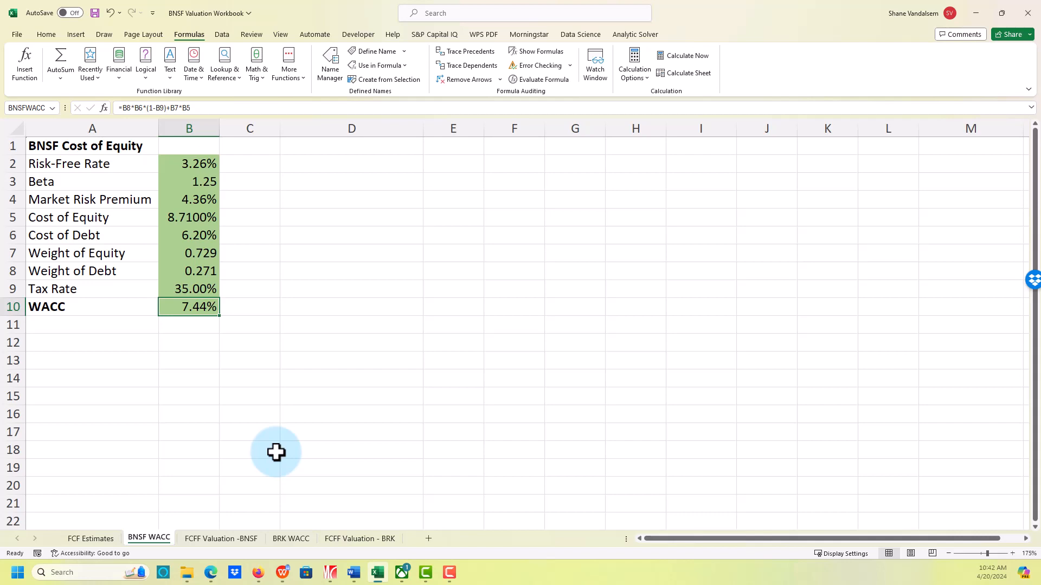
Step: On the FCFF Valuation -BNSF sheet, link the FCFF estimate in B4 to cell F26 of the FCF Estimates sheet
left_click(222, 540)
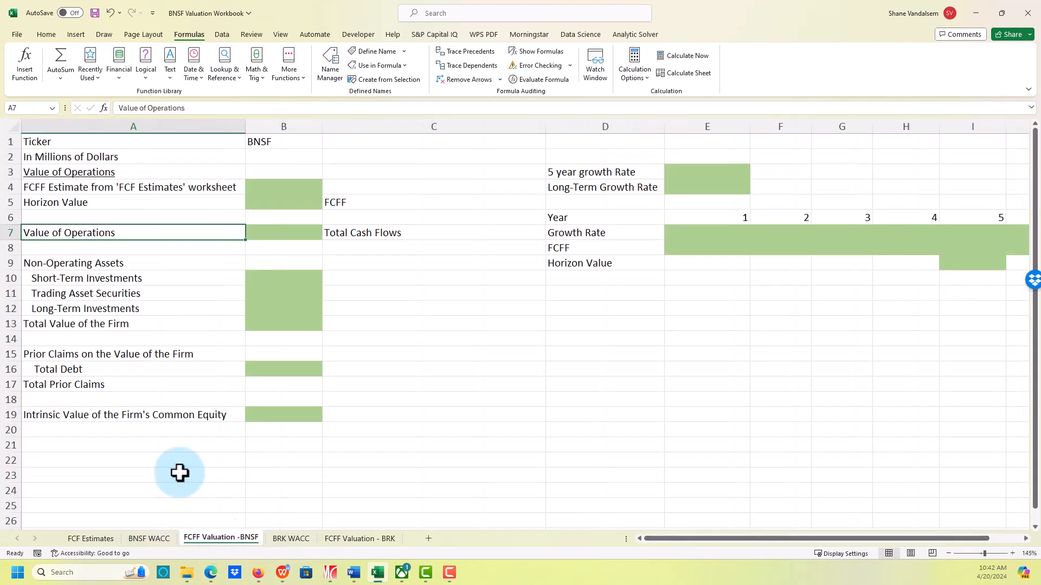
left_click(108, 199)
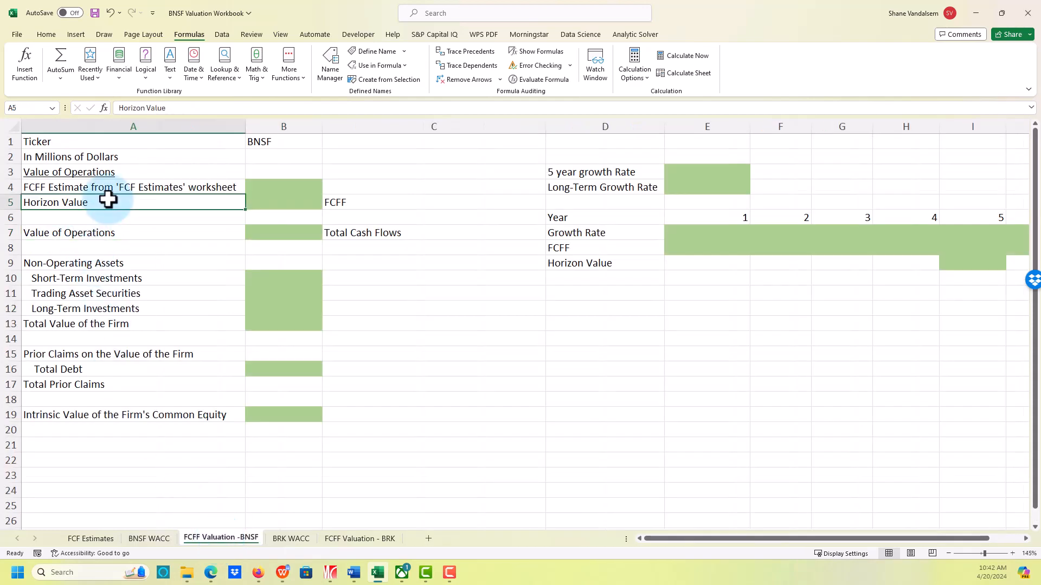
left_click(266, 182)
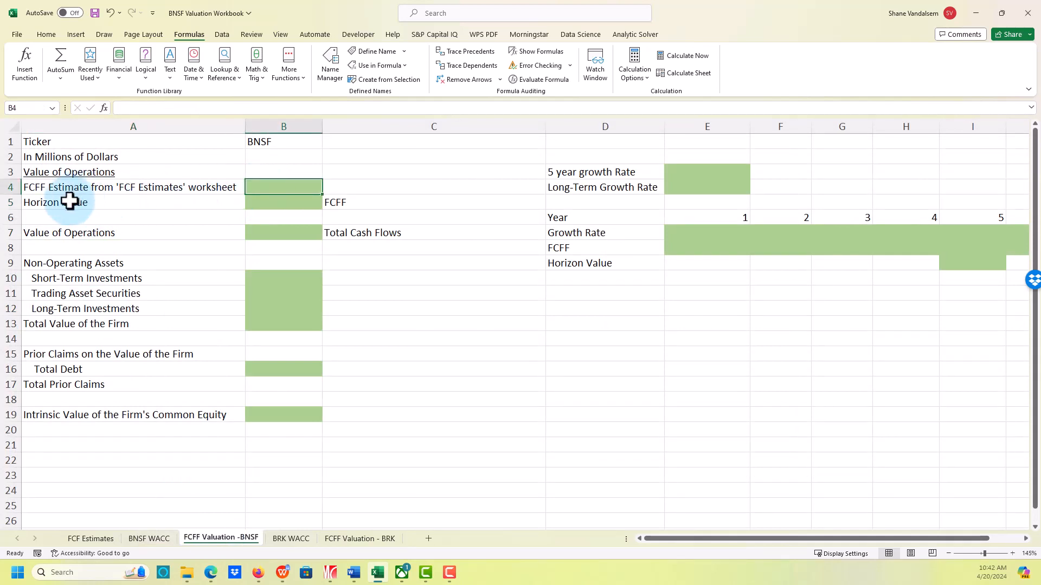
type("=")
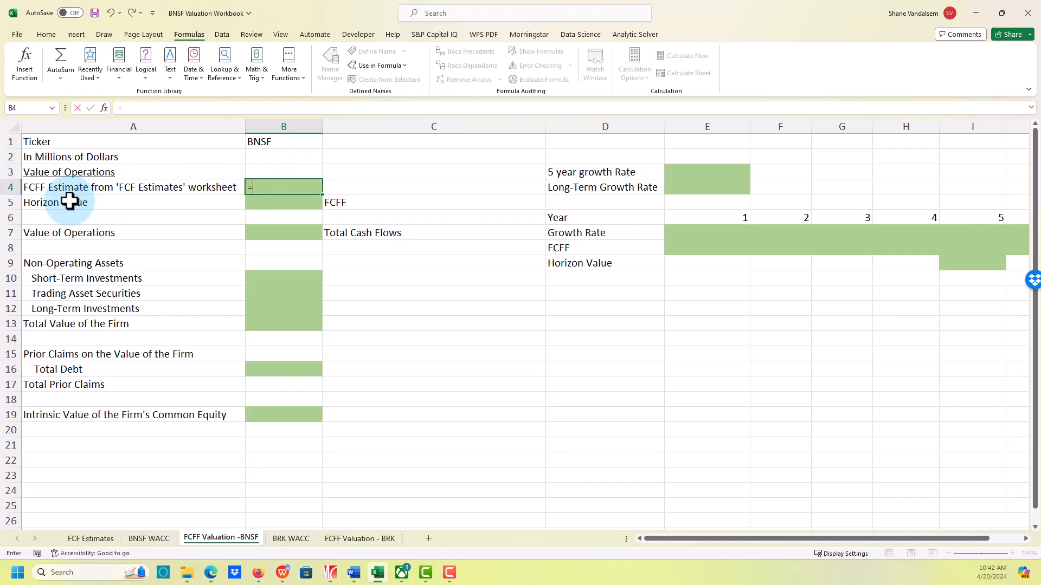
left_click(99, 539)
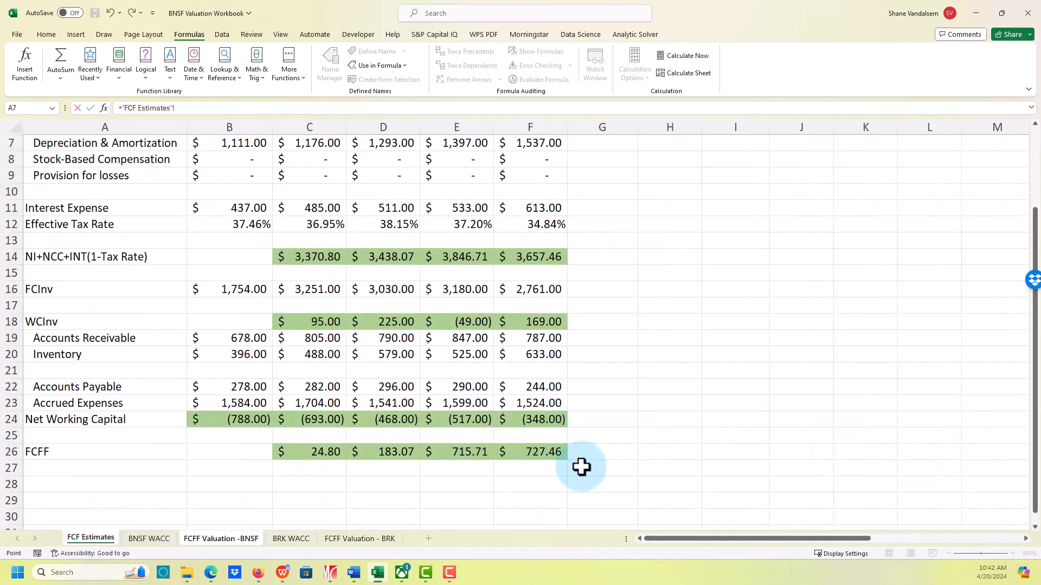
left_click(527, 457)
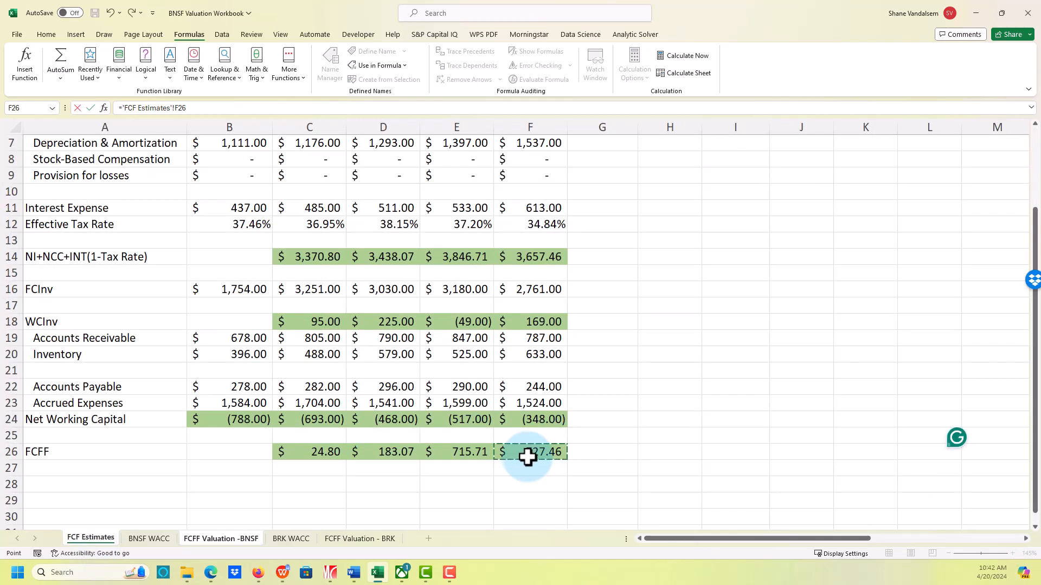
key("Return")
Step: Check the growth rates in the WPS Office document and enter .144 as the 5 year rate in E3 and .0425 as the long-term rate in E4
key("Right")
key("Right")
key("Right")
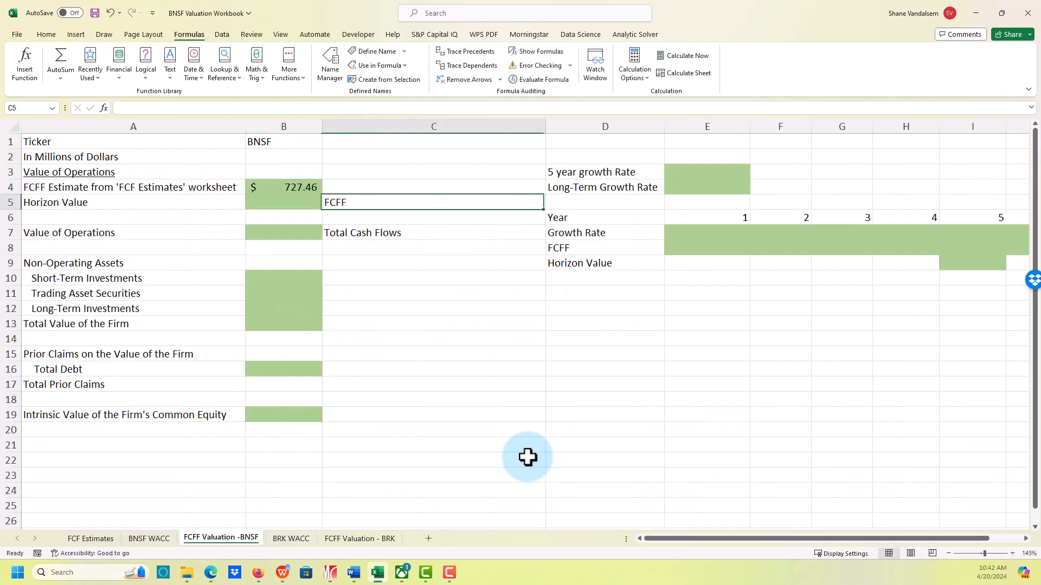
key("Up")
key("Up")
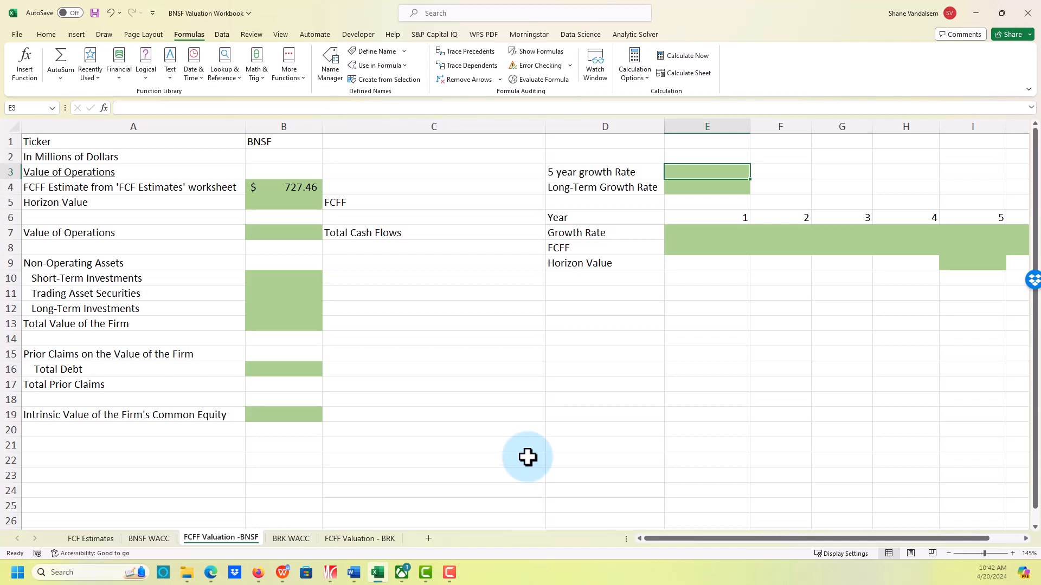
left_click(281, 575)
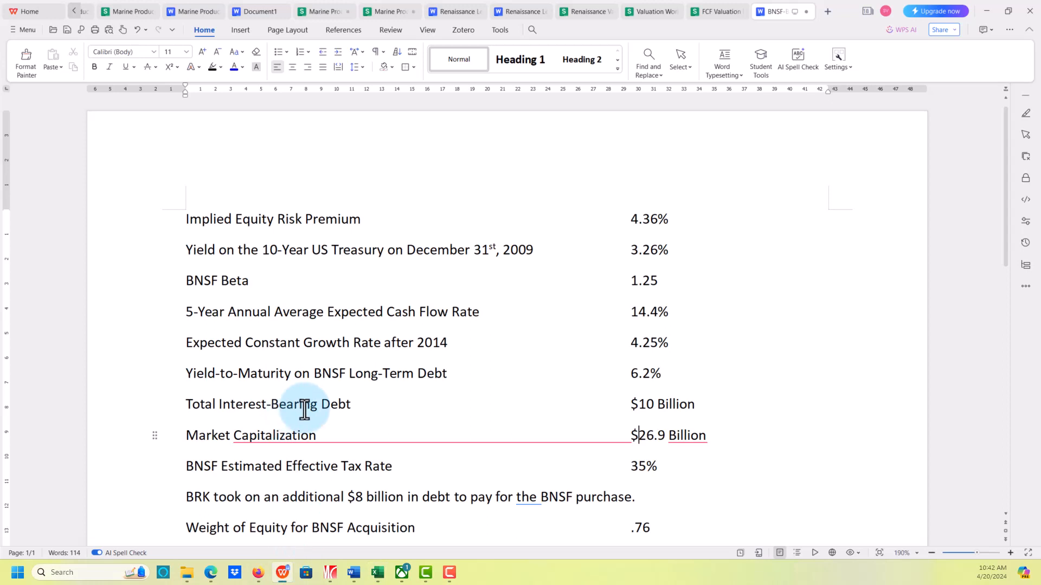
scroll(304, 405, "down", 1)
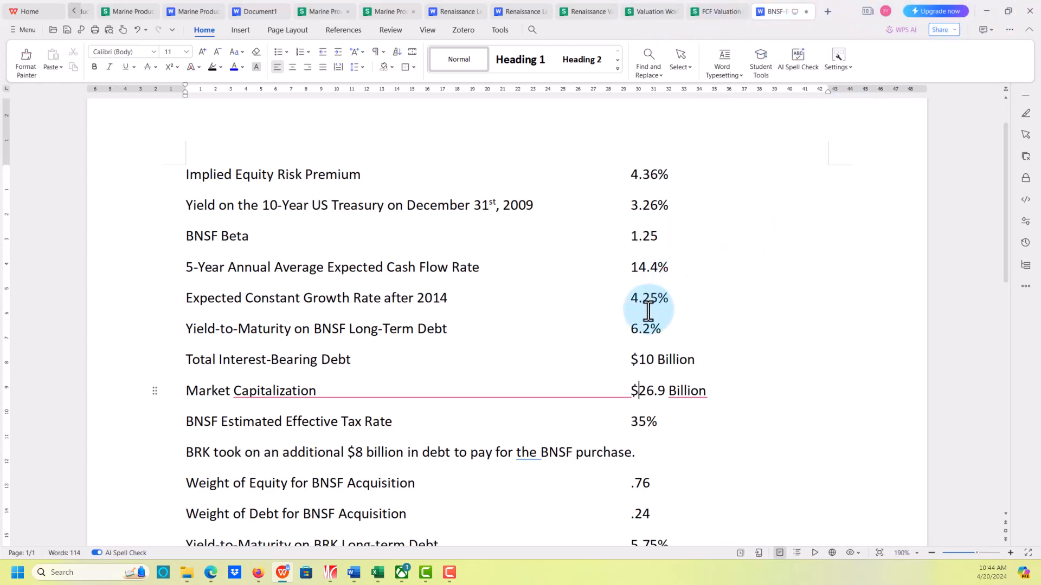
left_click(982, 7)
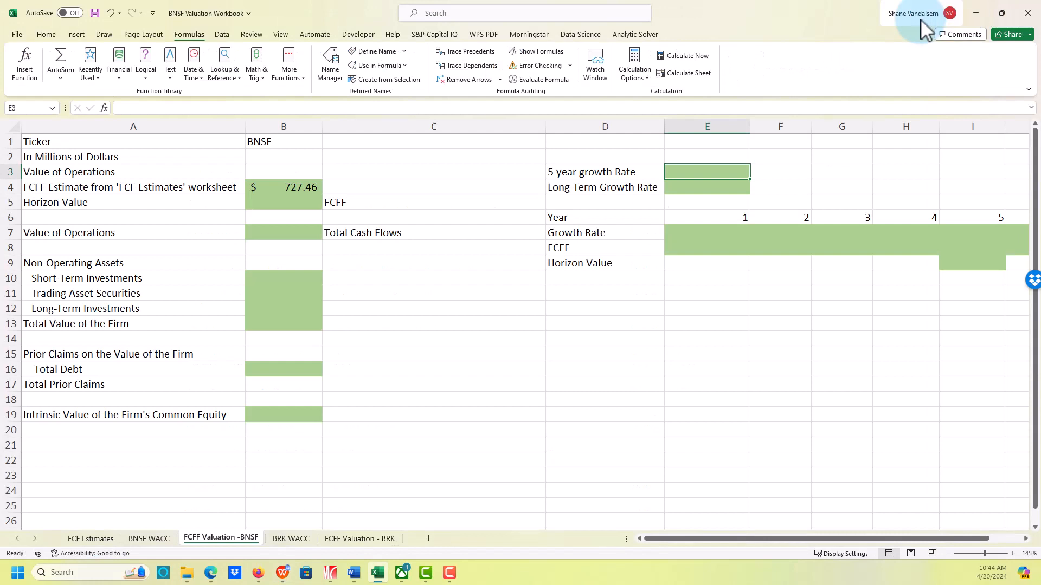
type(".144")
key("Return")
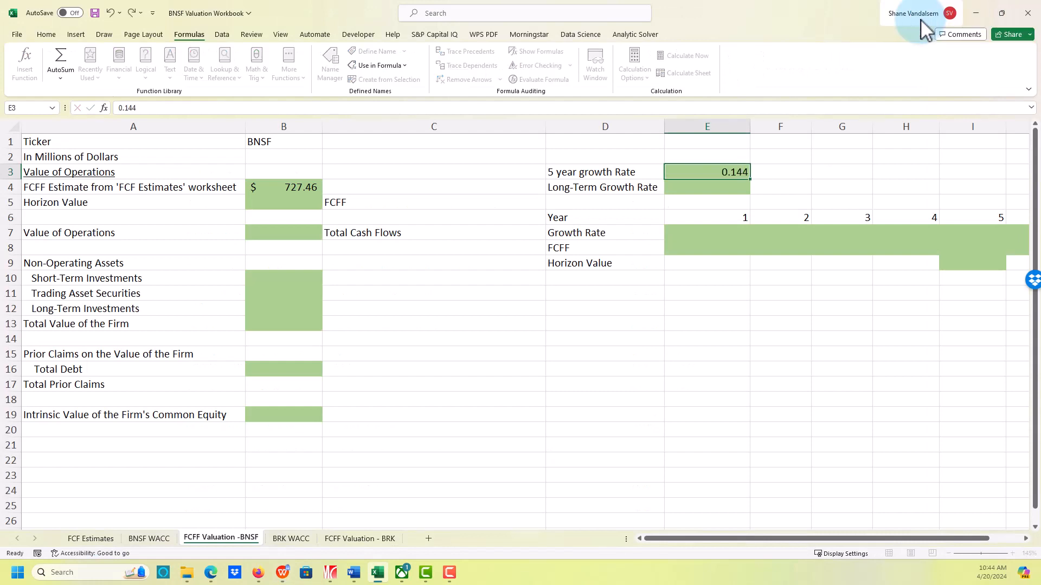
type(".0425")
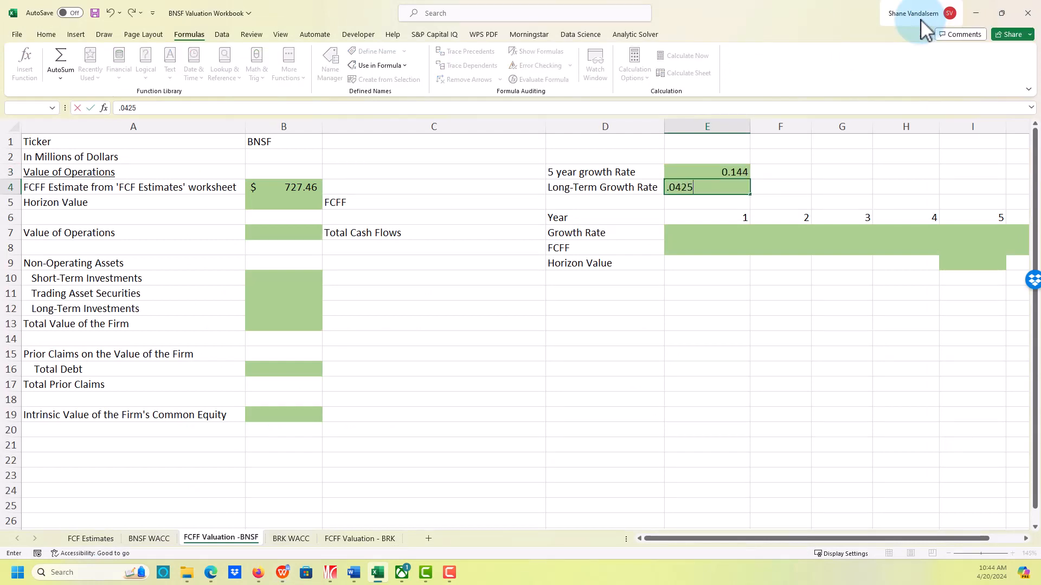
Step: Format the growth rates in E3:E4 as percentages with two decimal places
key("Up")
key("shift+Down")
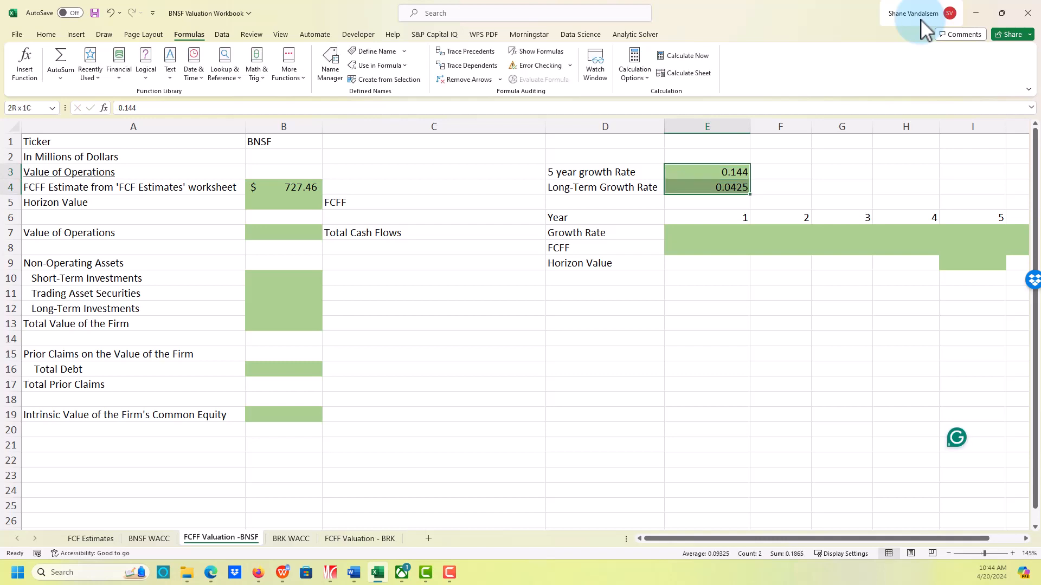
left_click(39, 35)
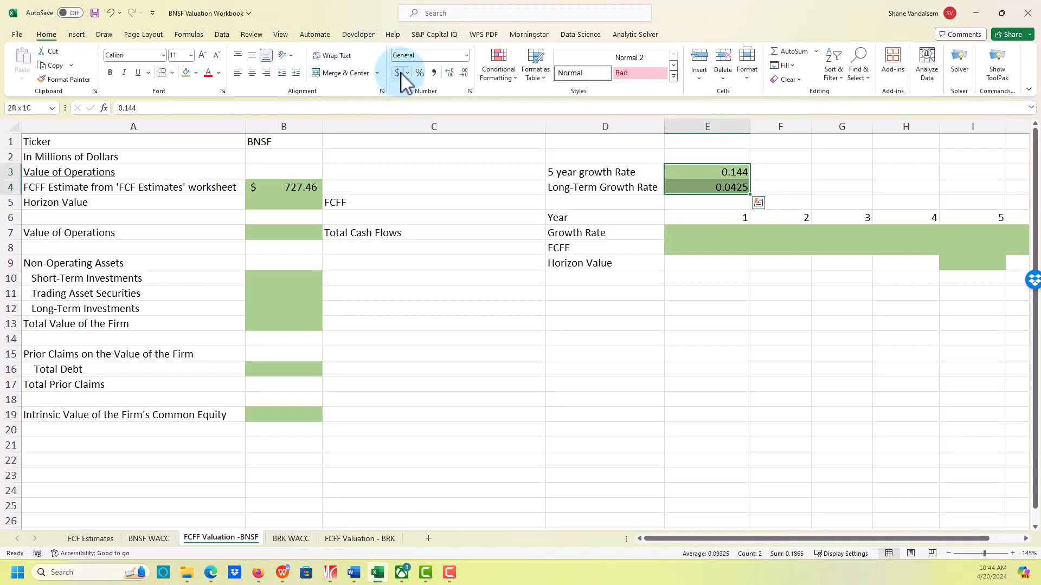
left_click(418, 74)
left_click(450, 74)
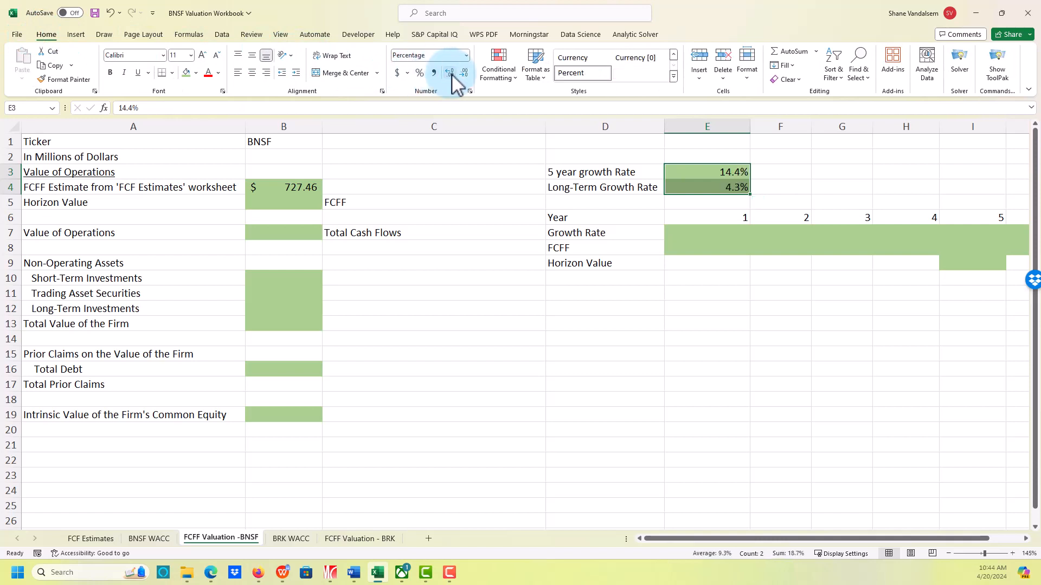
left_click(450, 74)
left_click(642, 288)
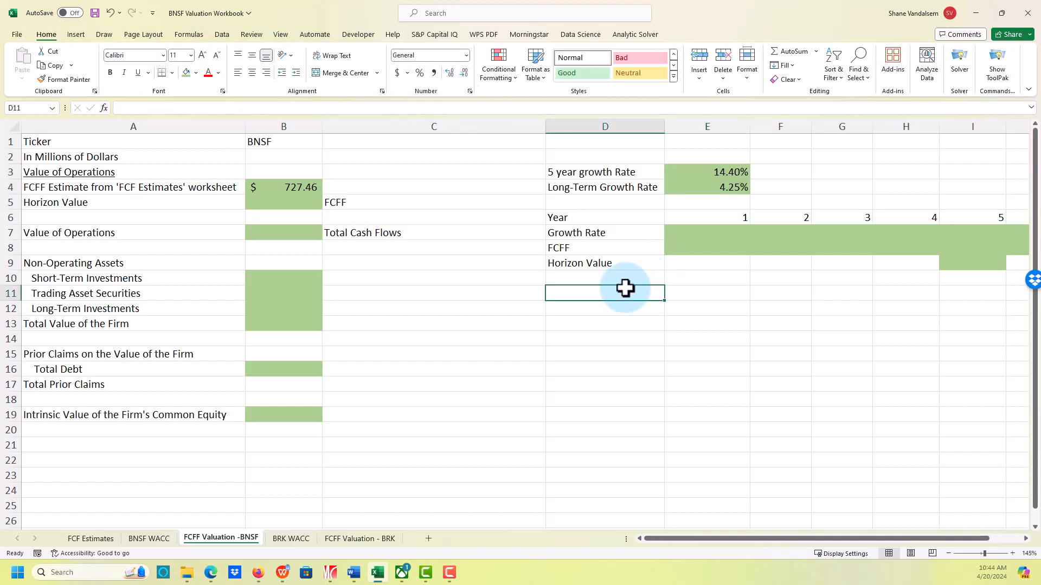
Step: Name the 5 year growth rate cell E3 fiveyear
left_click(745, 172)
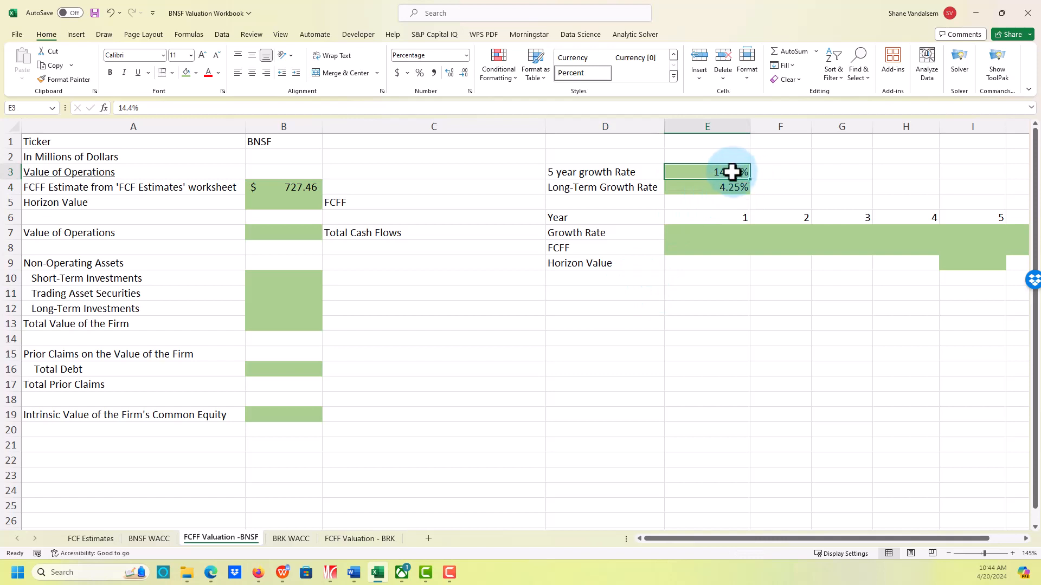
left_click(39, 107)
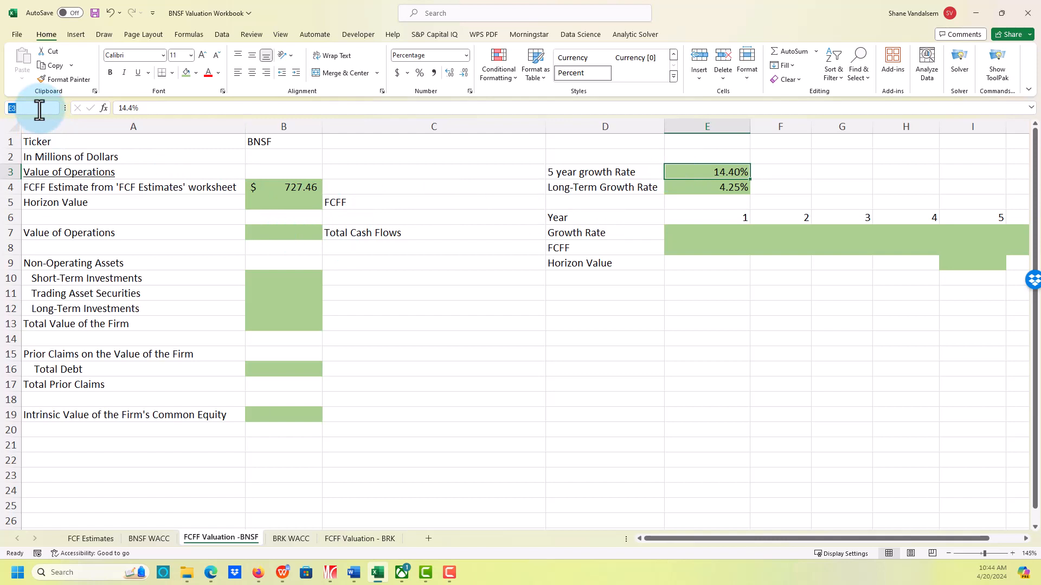
type("fiveyear")
key("Return")
key("Return")
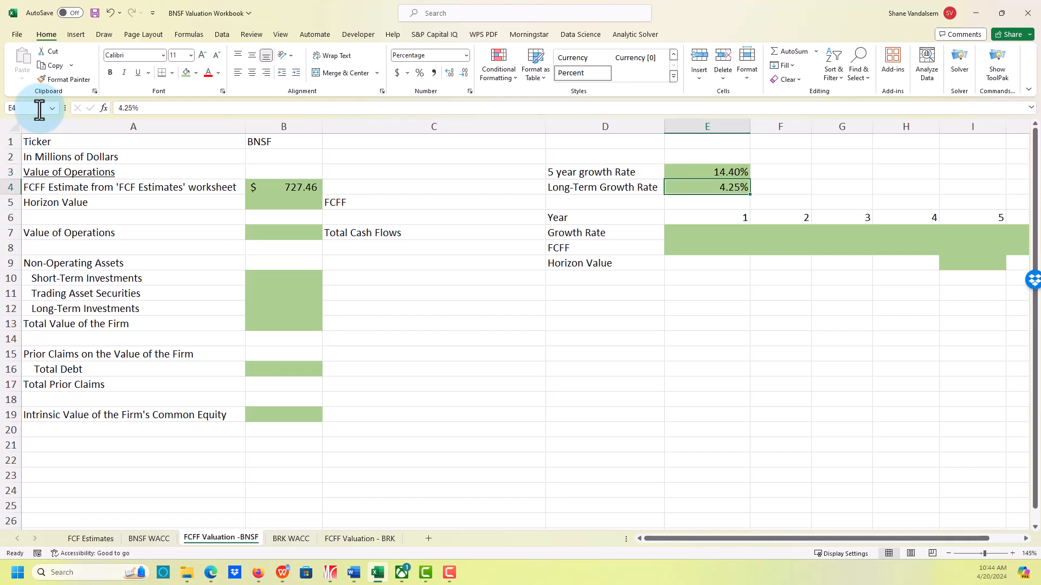
Step: Name the long-term growth rate cell E4 longterm
left_click(39, 108)
type("longterm")
key("Return")
Step: Enter =fiveyear as the growth rate for years 1 to 5 in cells E7 through I7
key("Return")
key("Return")
key("Return")
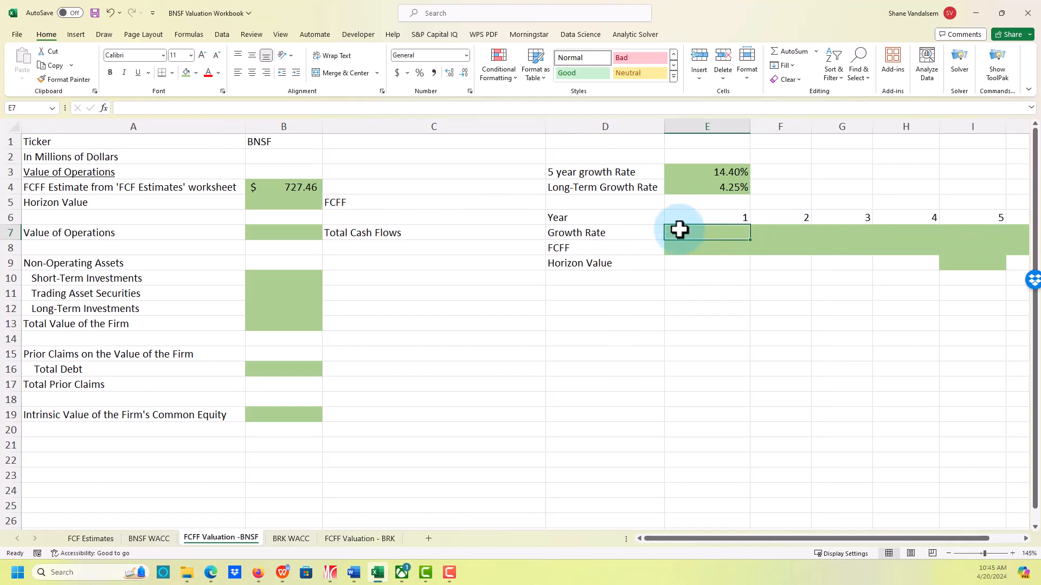
type("=fiveyear")
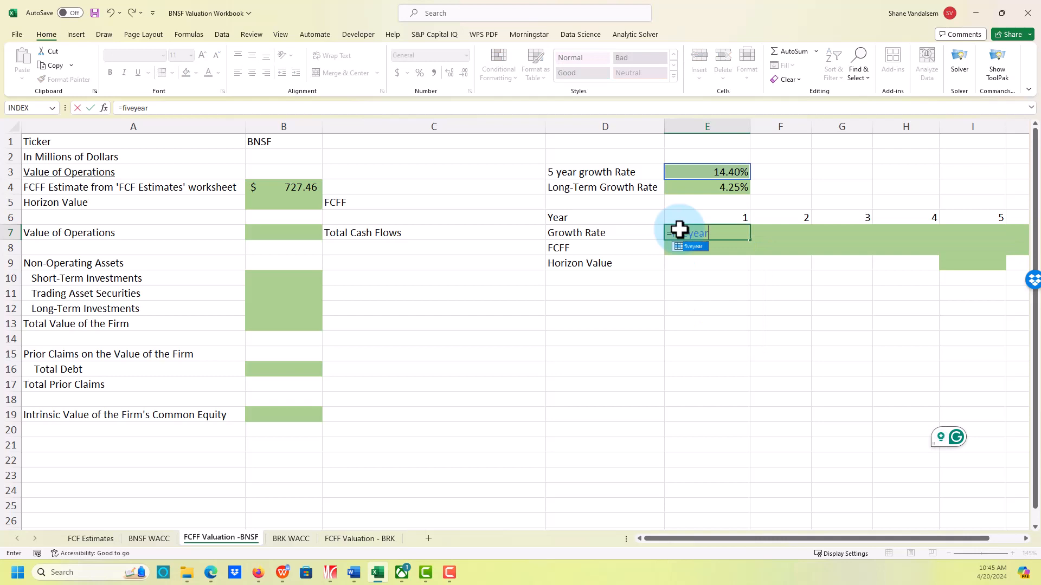
key("Tab")
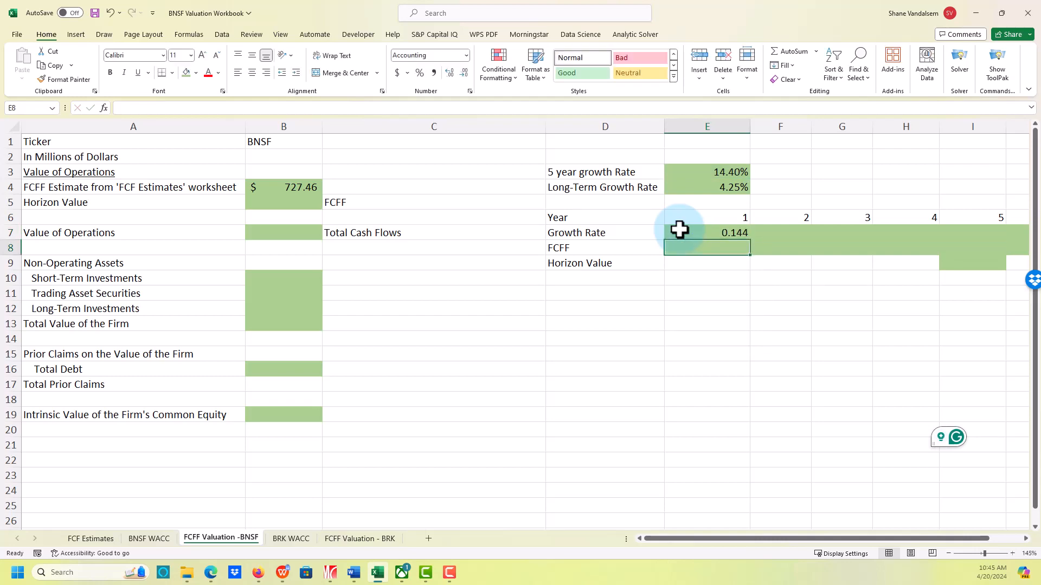
type("=fiveyear")
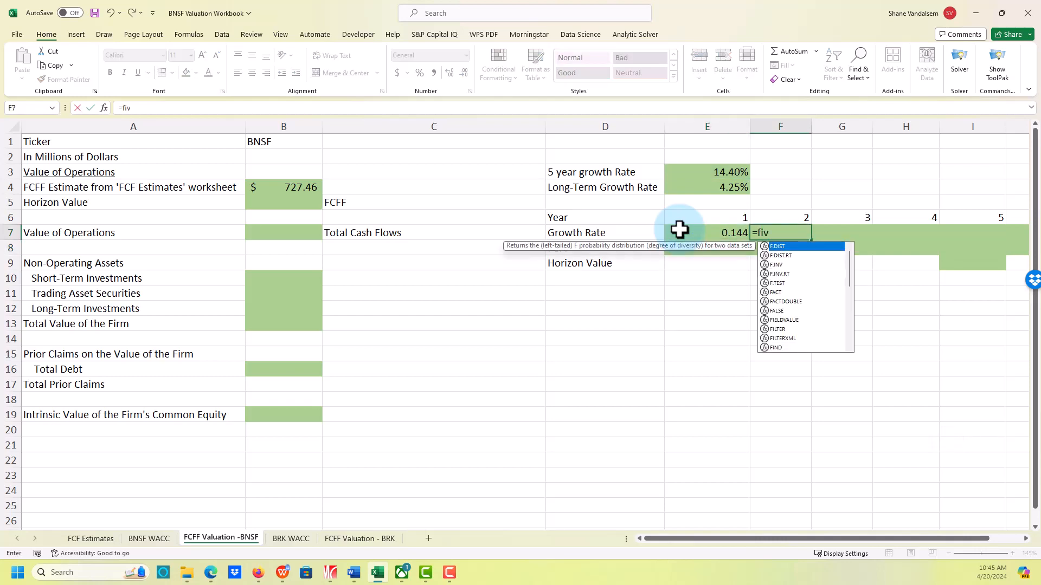
key("ctrl+Return")
key("Tab")
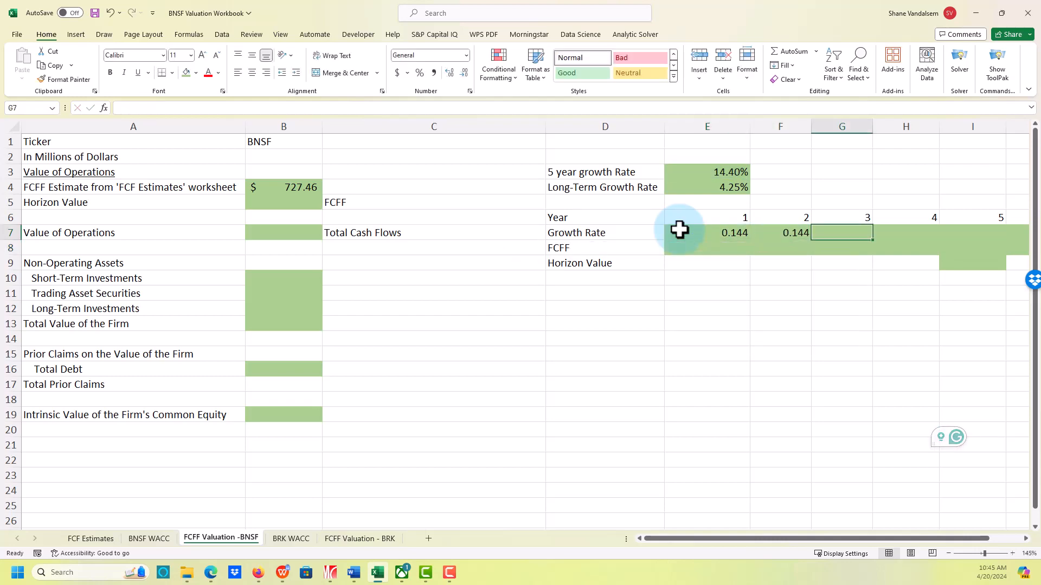
type("=fiveyear")
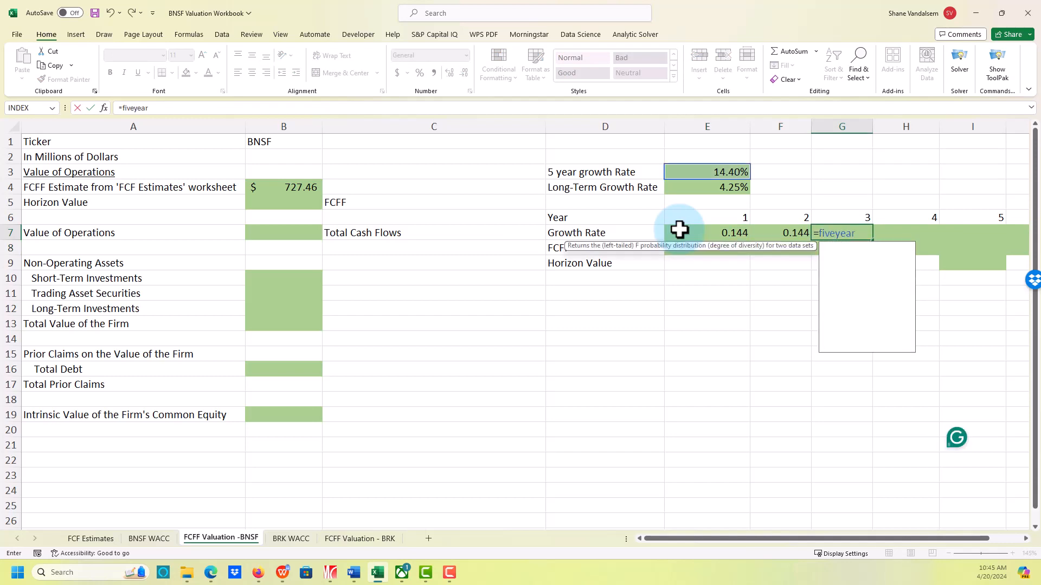
key("Tab")
type("=")
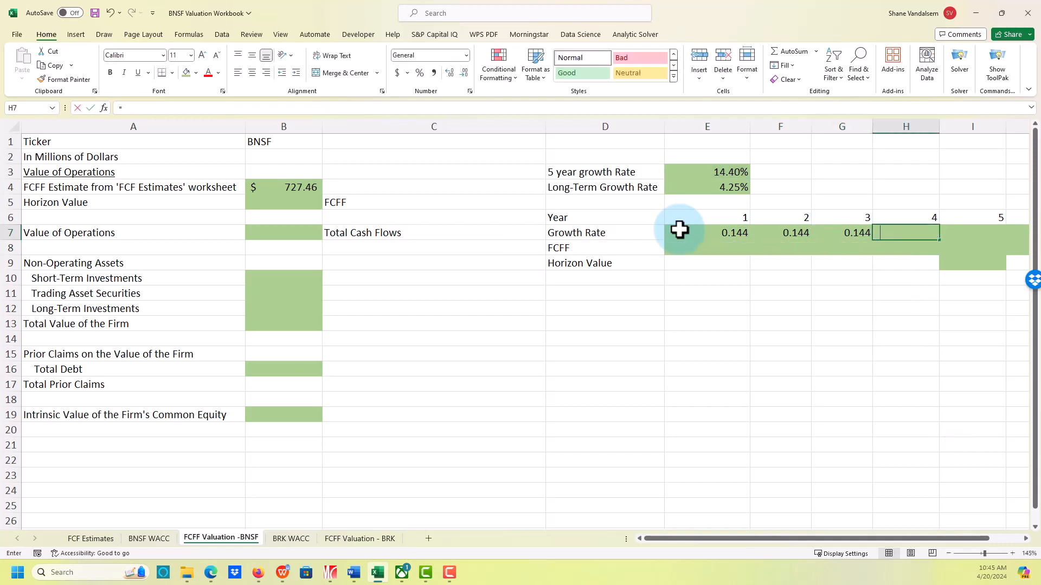
type("fiveyear")
key("Tab")
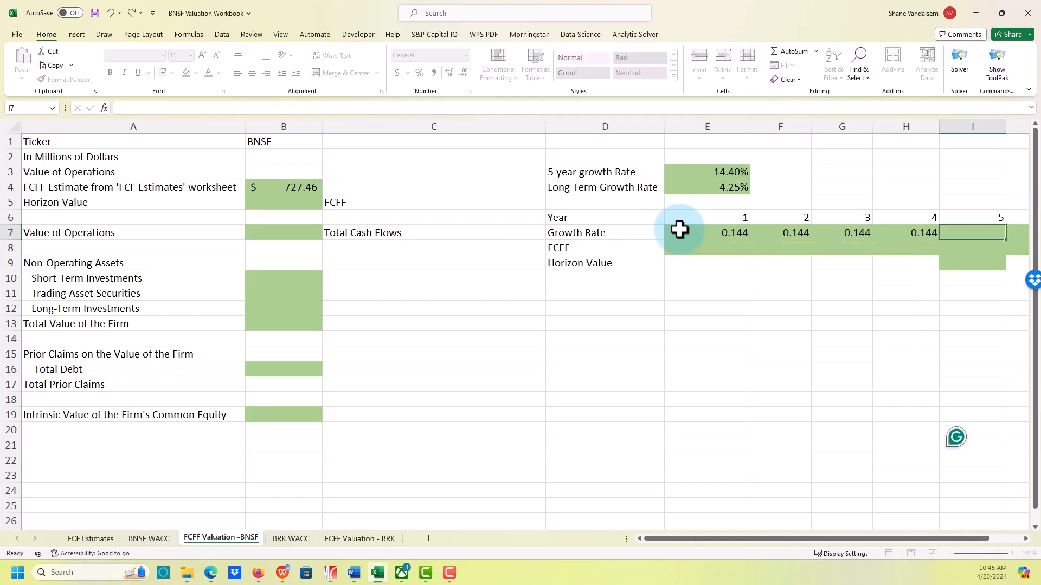
type("=fiveyear")
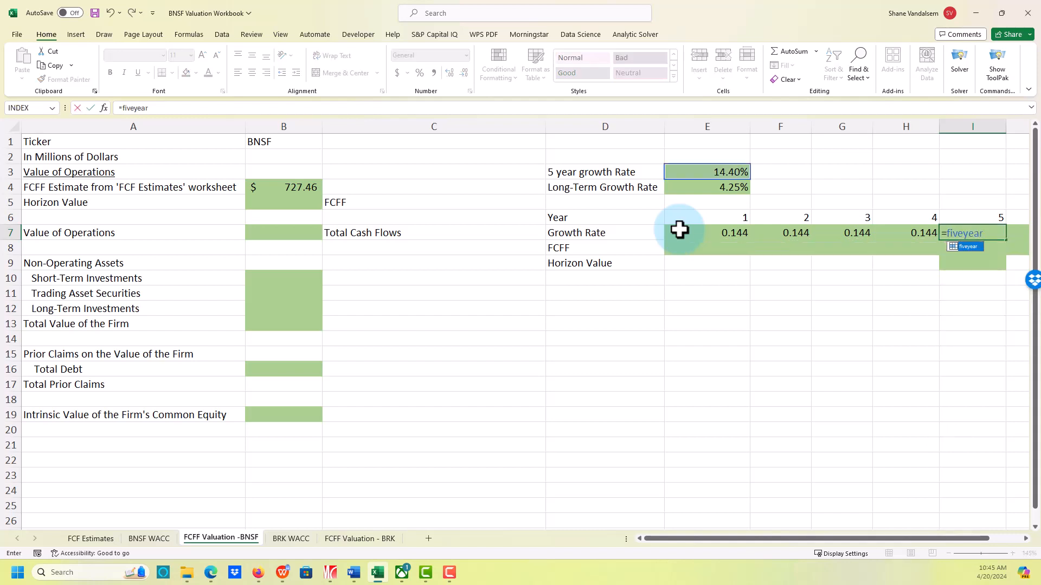
key("Tab")
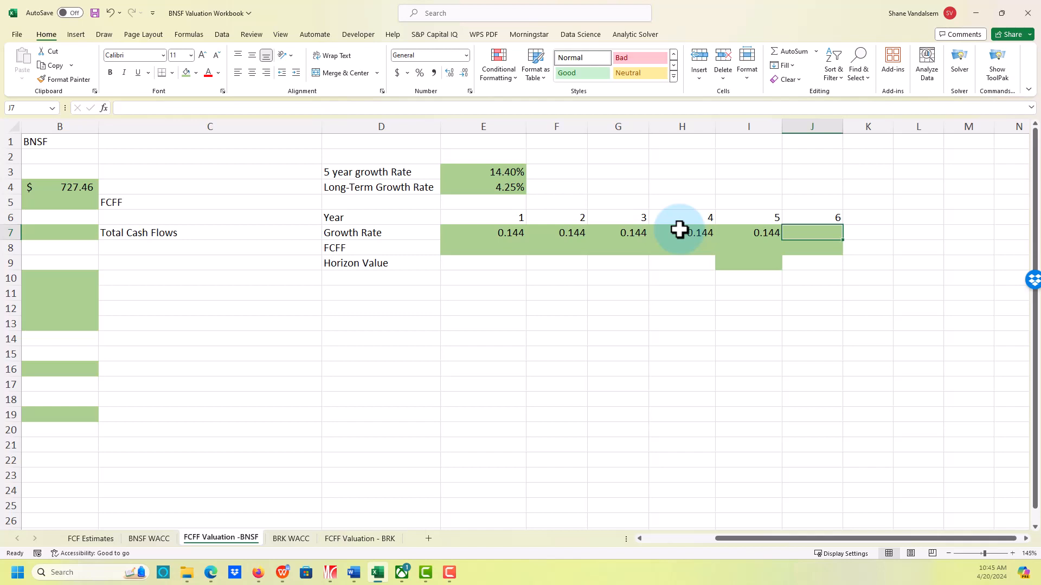
Step: Enter =longterm as the year 6 growth rate in J7
type("=long")
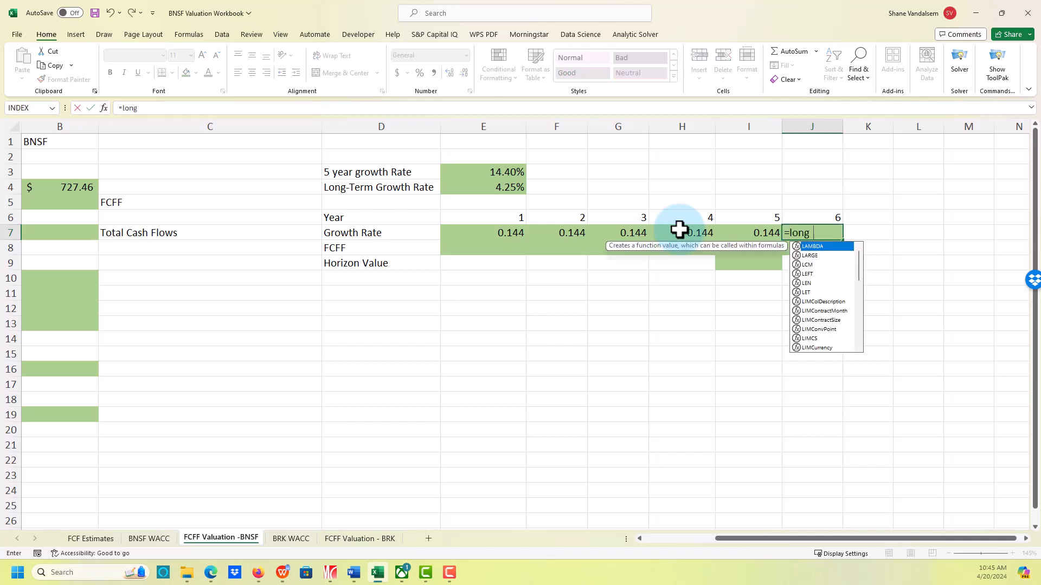
type("term")
key("Return")
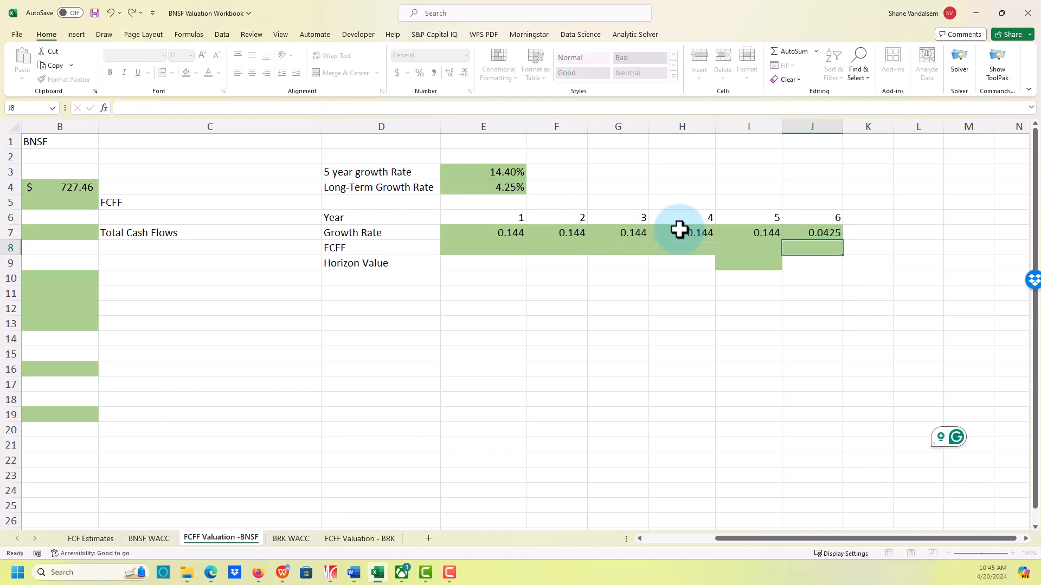
Step: Calculate the year 1 FCFF in E8 by multiplying the B4 estimate by one plus the year 1 growth rate
key("Left")
key("Left")
key("Left")
key("Left")
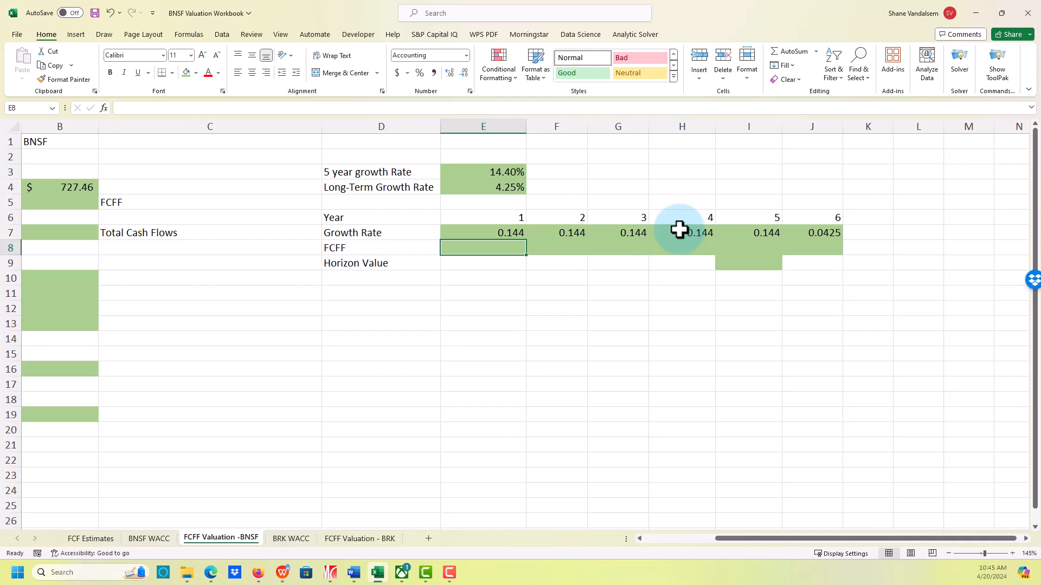
type("=")
key("Left")
key("Left")
key("Left")
key("Left")
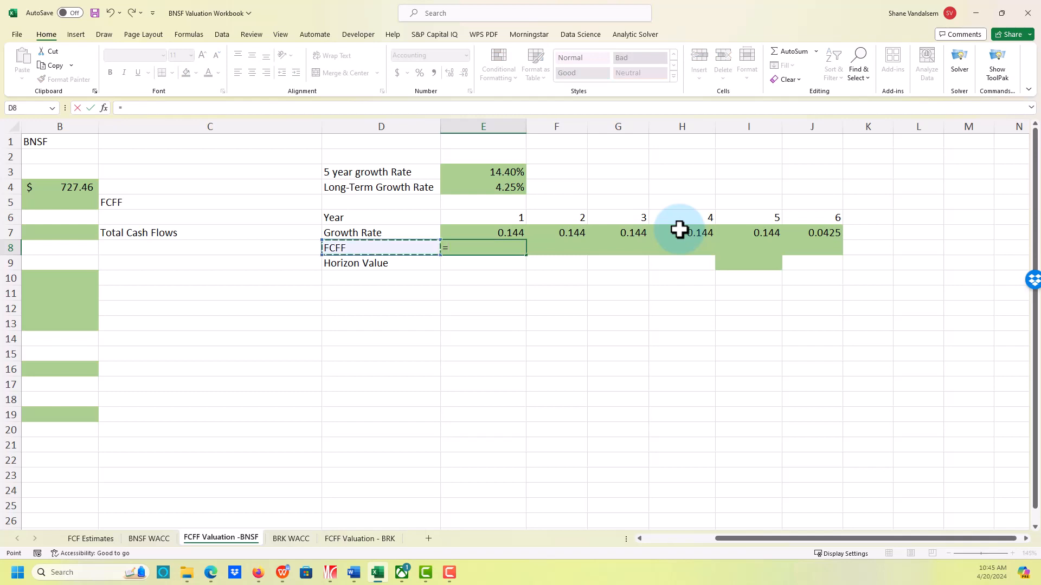
key("Up")
key("Up")
key("Up")
key("Up")
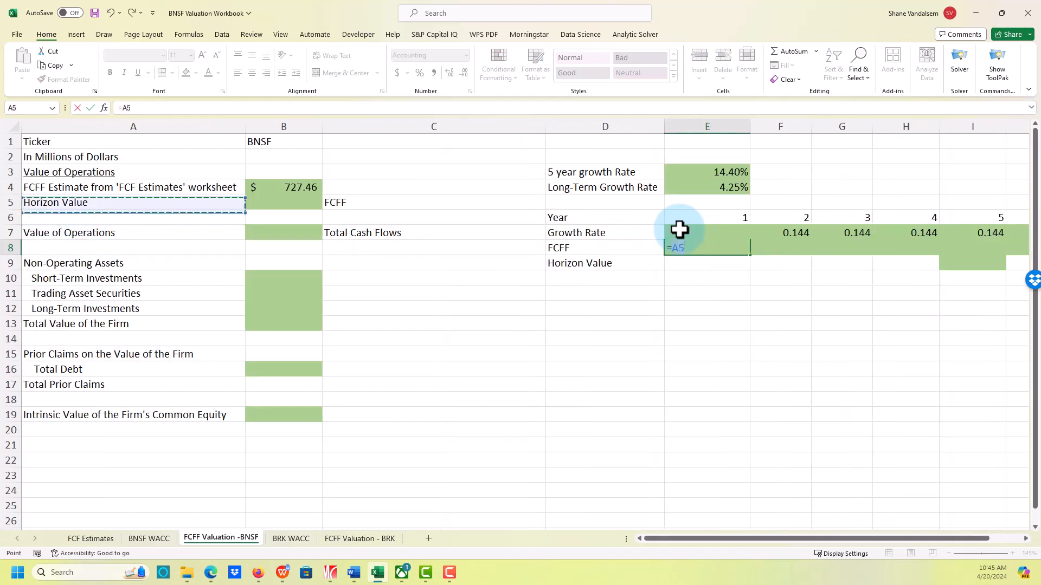
key("Right")
type("+*")
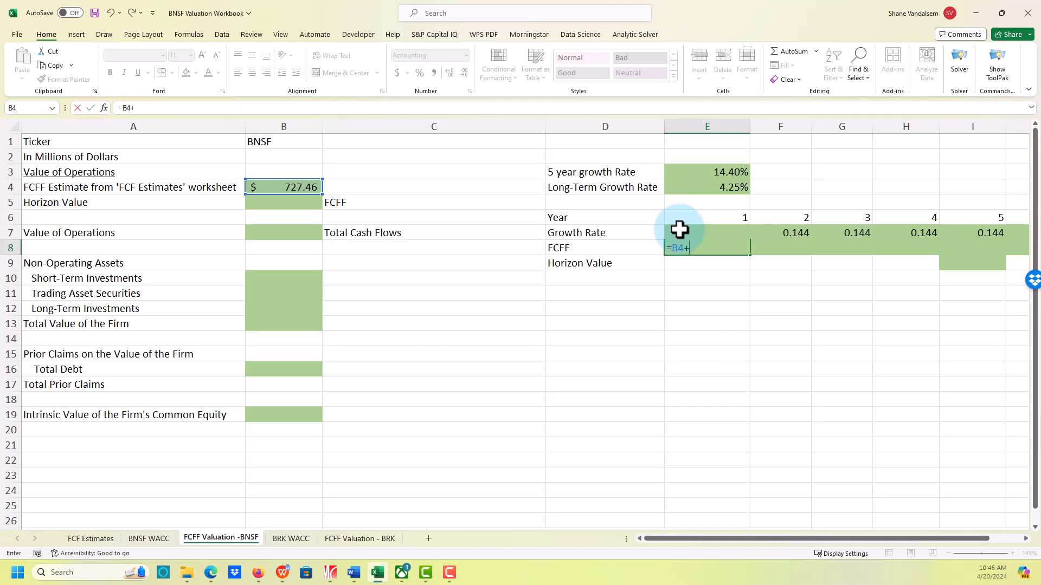
key("BackSpace")
type("(1+")
left_click(679, 230)
type(")")
key("Tab")
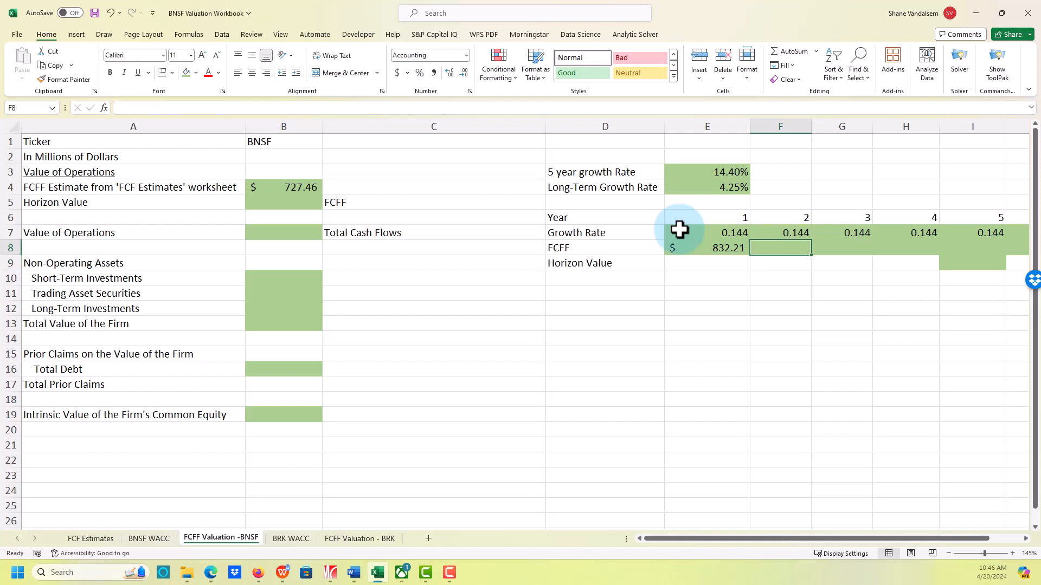
Step: Calculate the year 2 FCFF in F8 with the formula =E8*(1+F7)
key("Up")
key("Up")
key("Down")
key("Down")
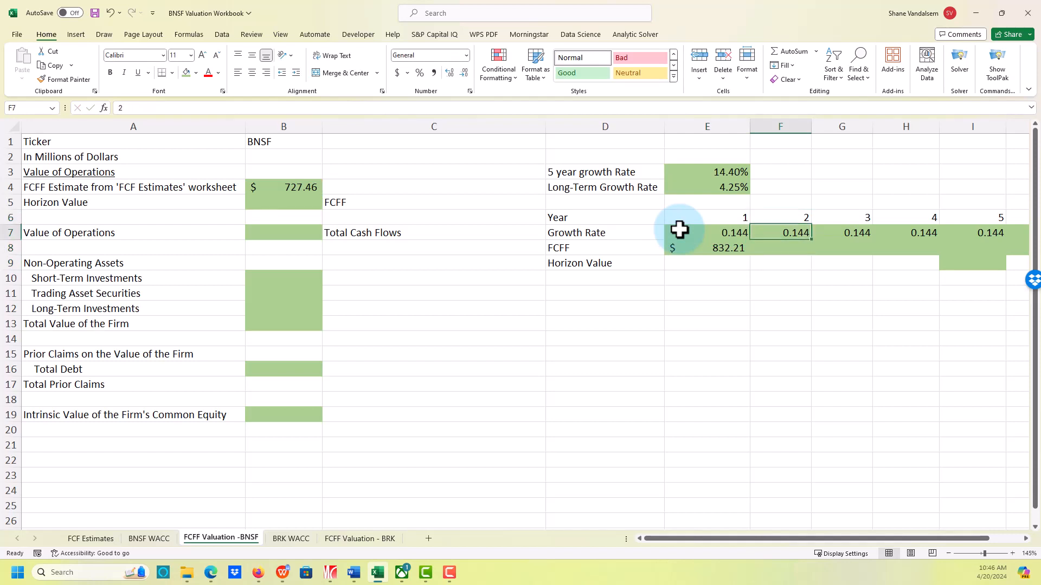
type("=")
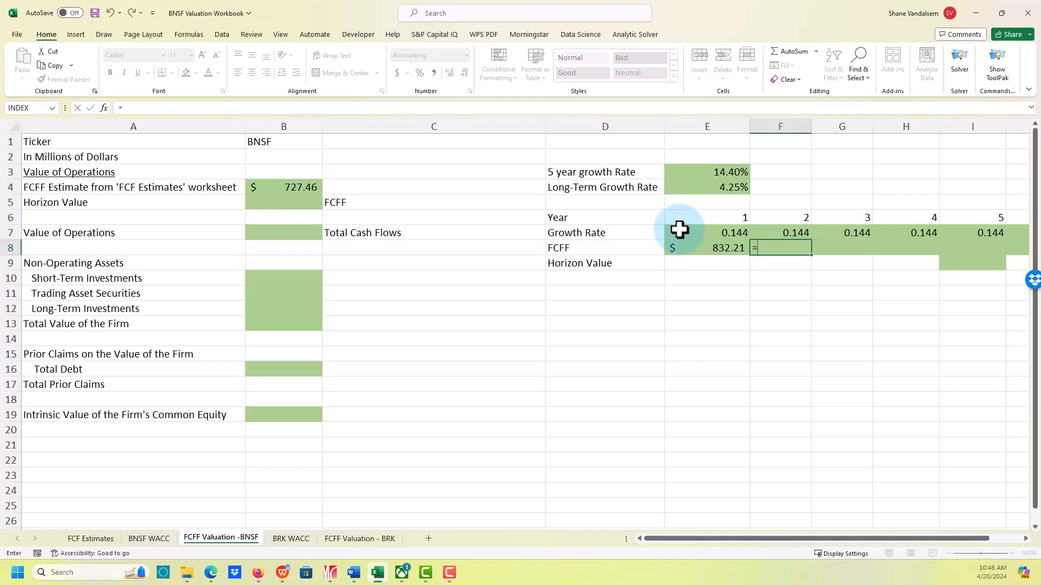
key("Left")
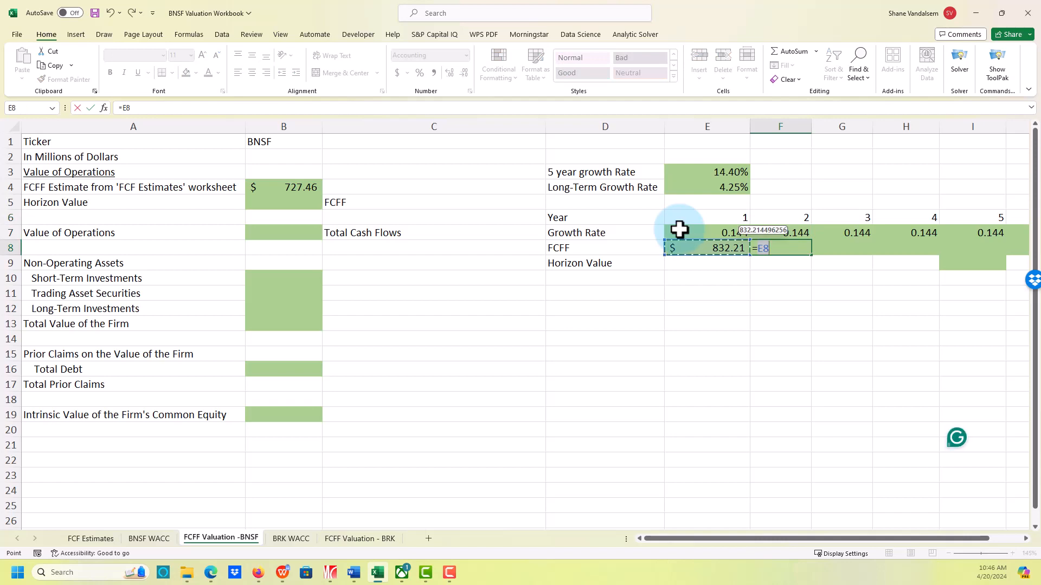
type("*(1+")
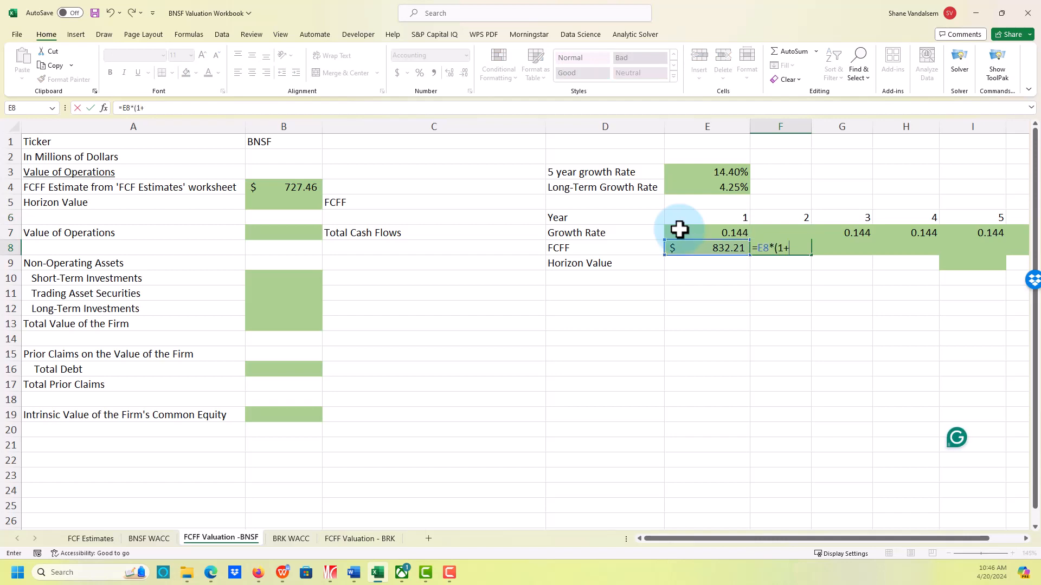
key("Up")
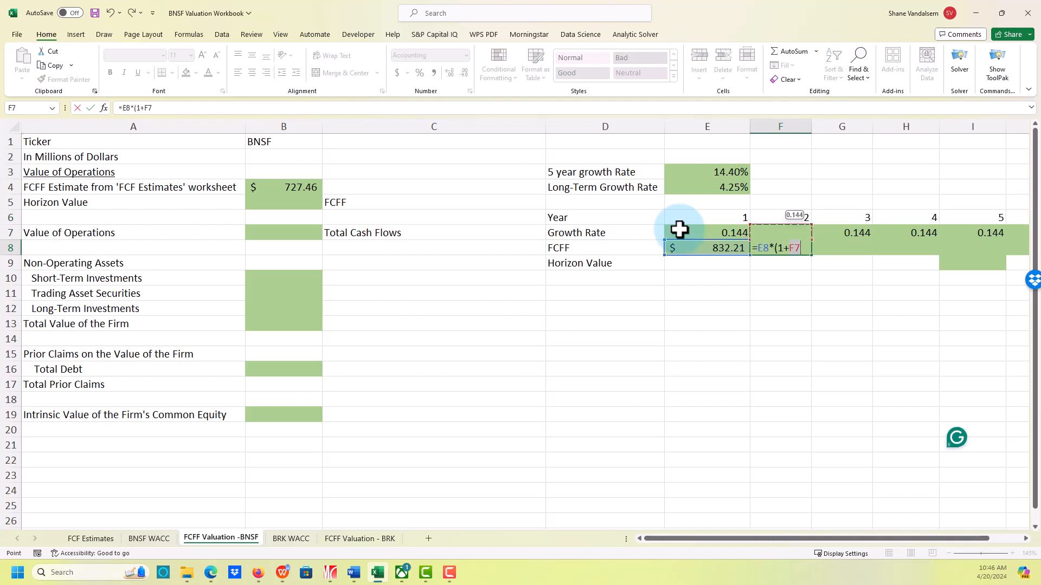
type(")")
left_click(679, 231)
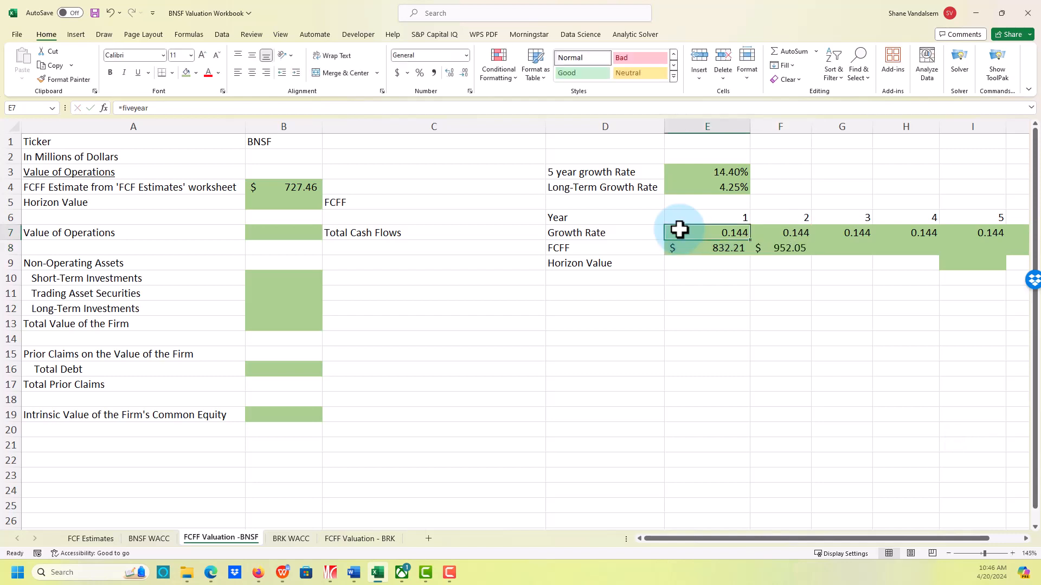
Step: Copy the year 2 FCFF formula from F8 across to year 6 in J8
key("Down")
key("Right")
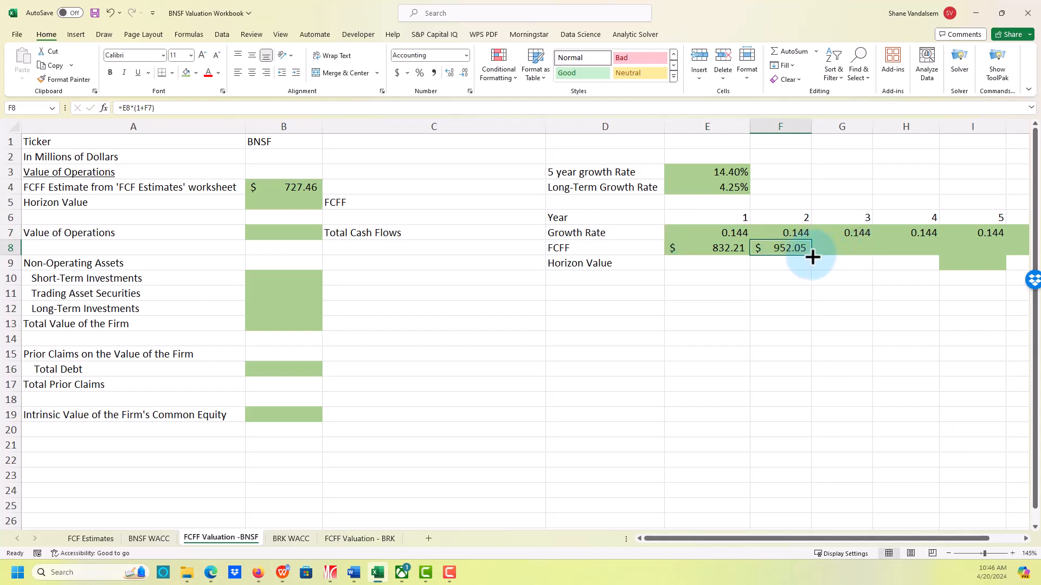
left_click_drag(813, 256, 822, 216)
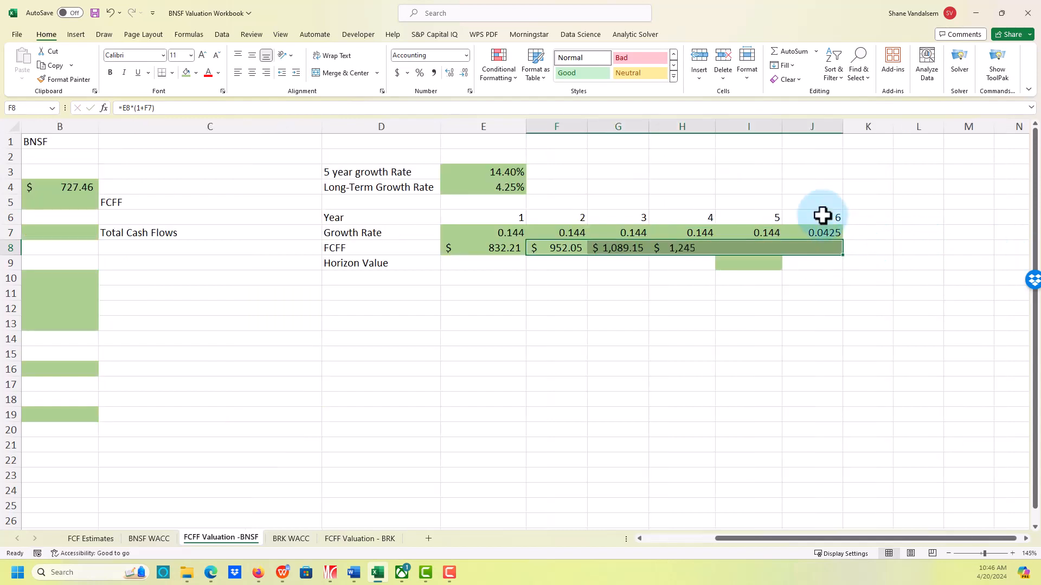
Step: Calculate the horizon value in I9 with the formula =J8/(bnsfwacc-longterm)
left_click(754, 261)
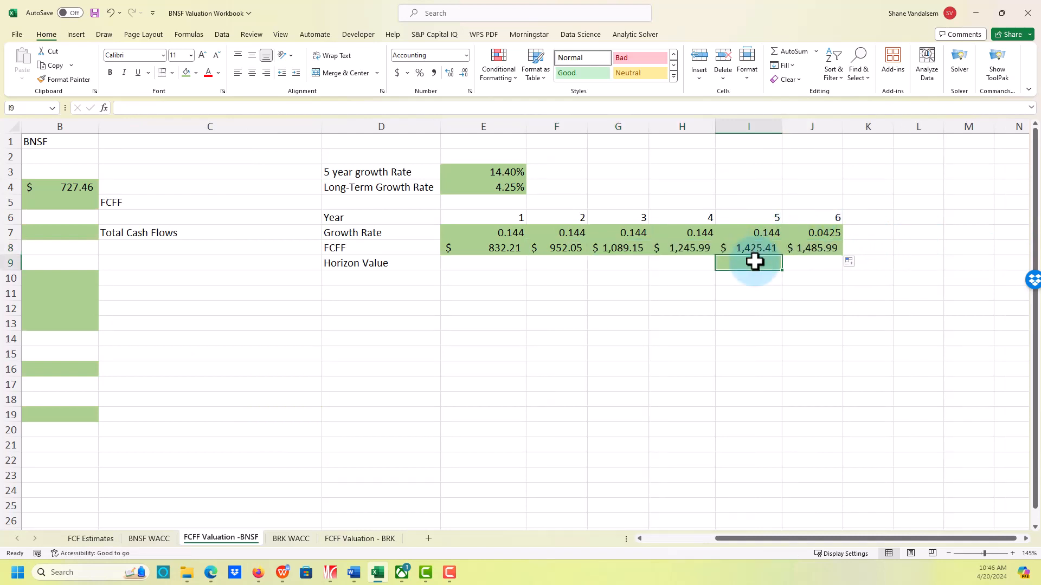
left_click(804, 262)
left_click(377, 265)
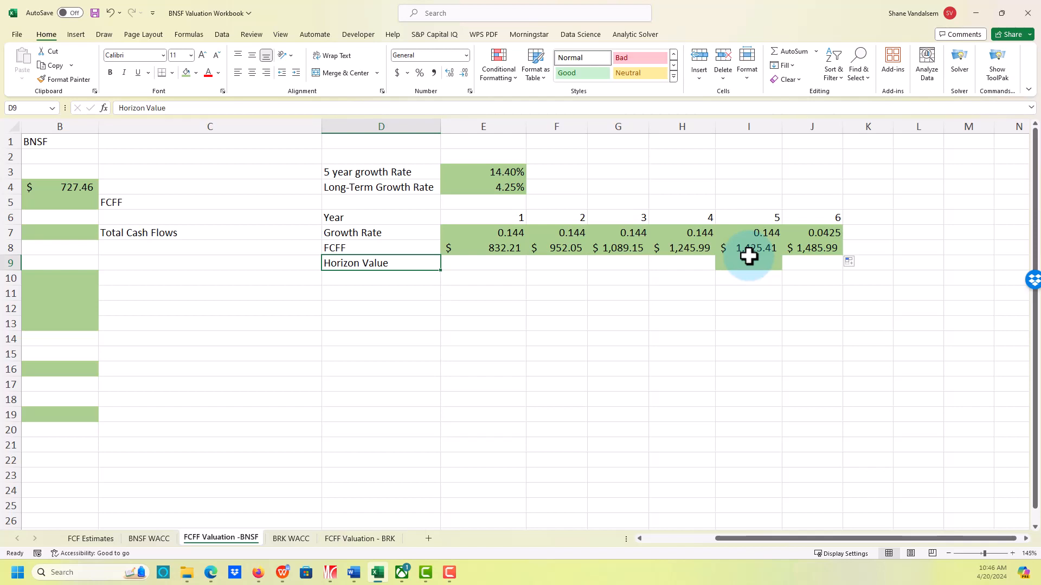
key("Right")
key("Right")
key("Right")
key("Right")
key("Right")
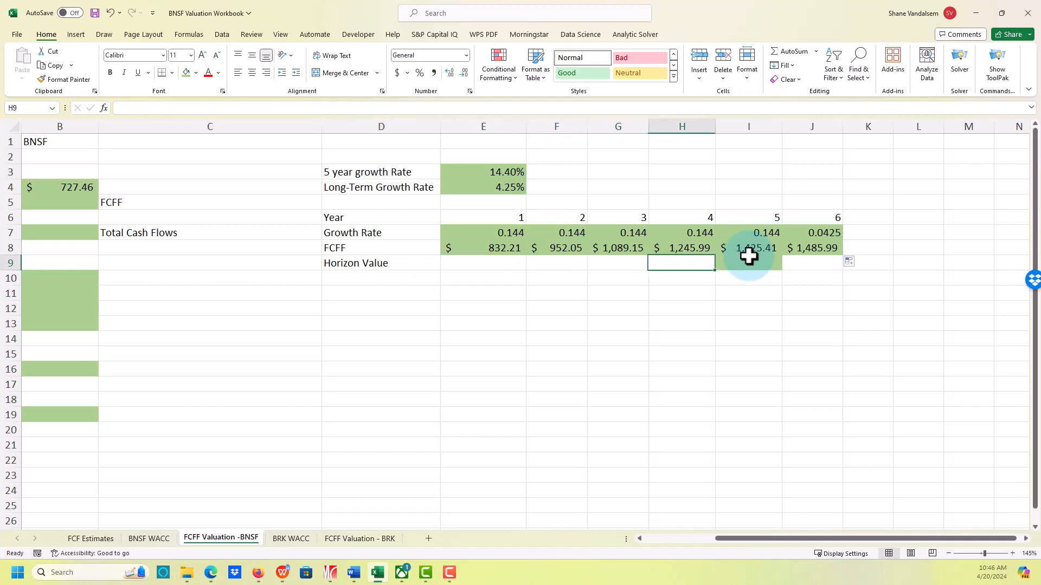
type("=")
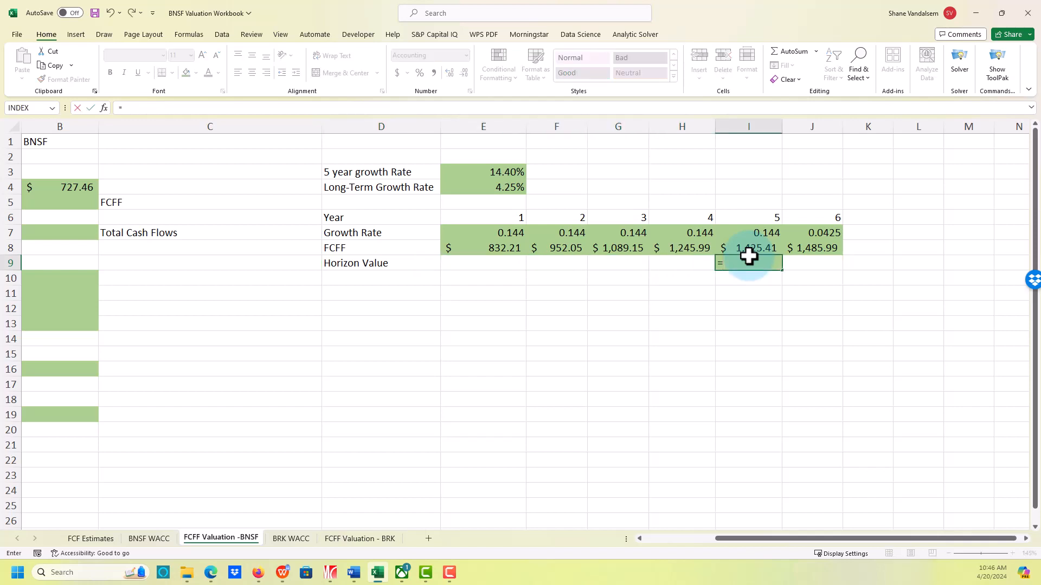
key("Right")
key("Up")
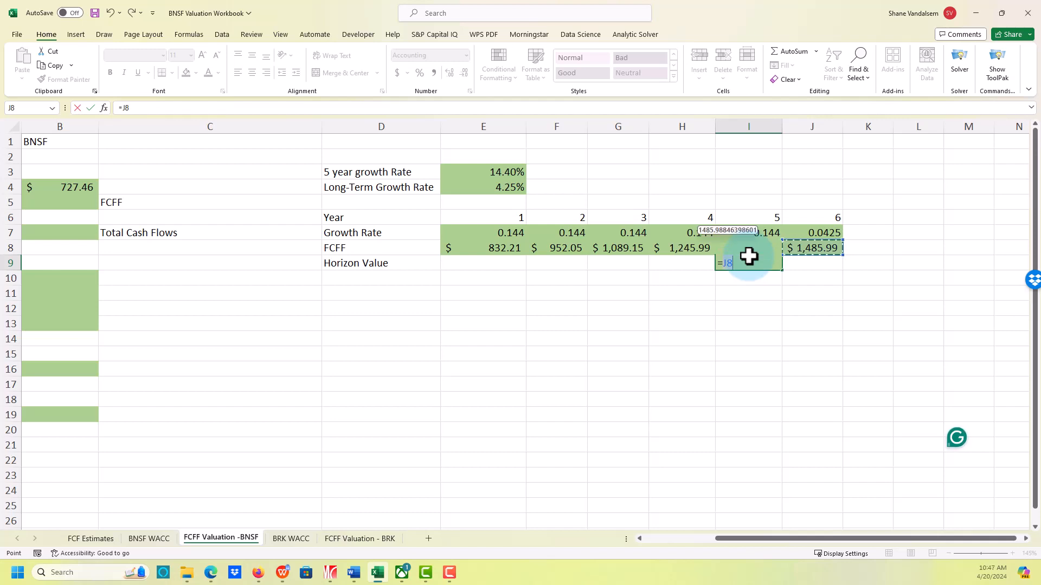
type("/")
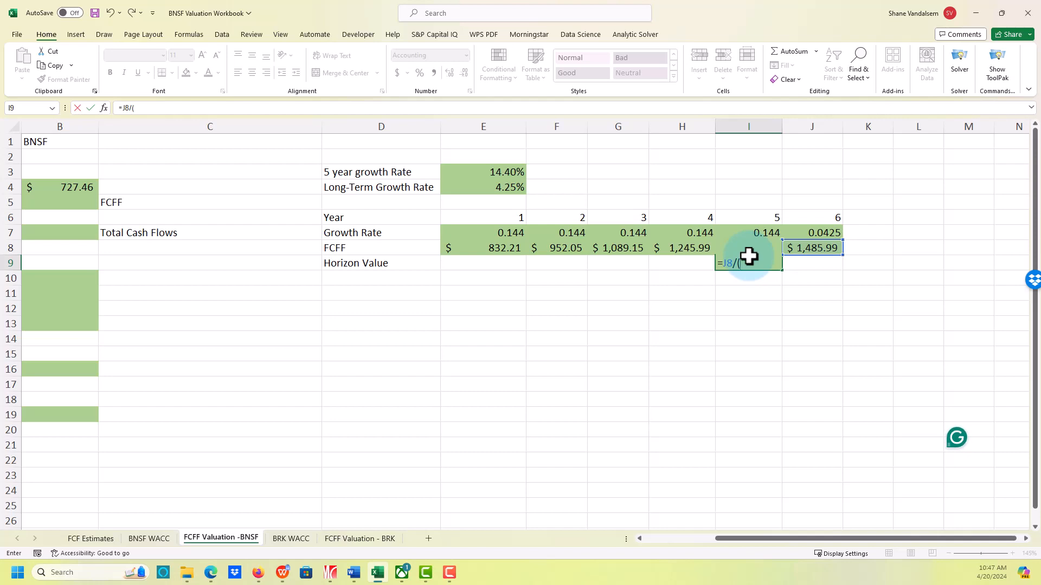
type("(b")
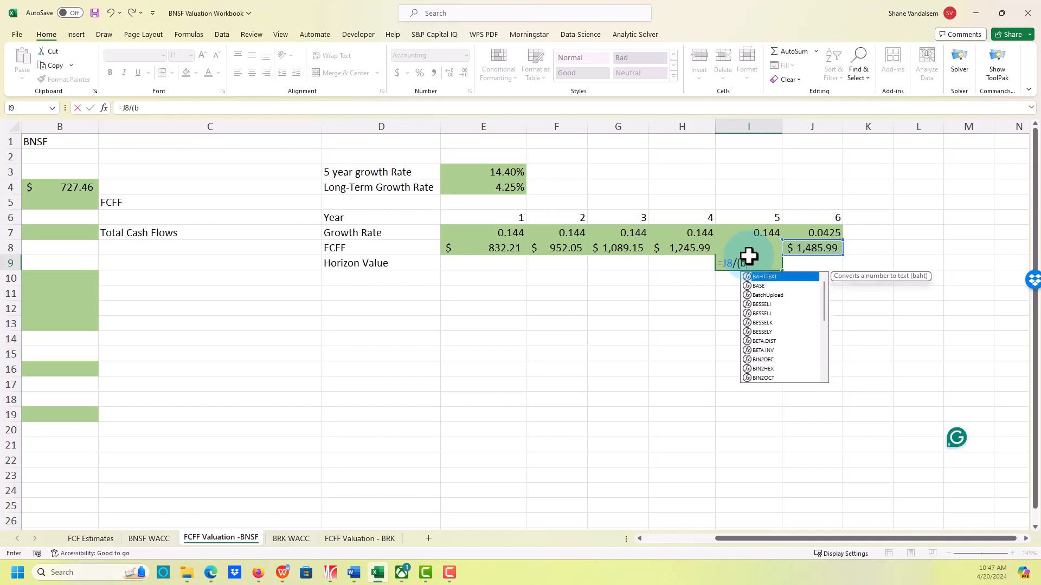
type("nsfwacc)")
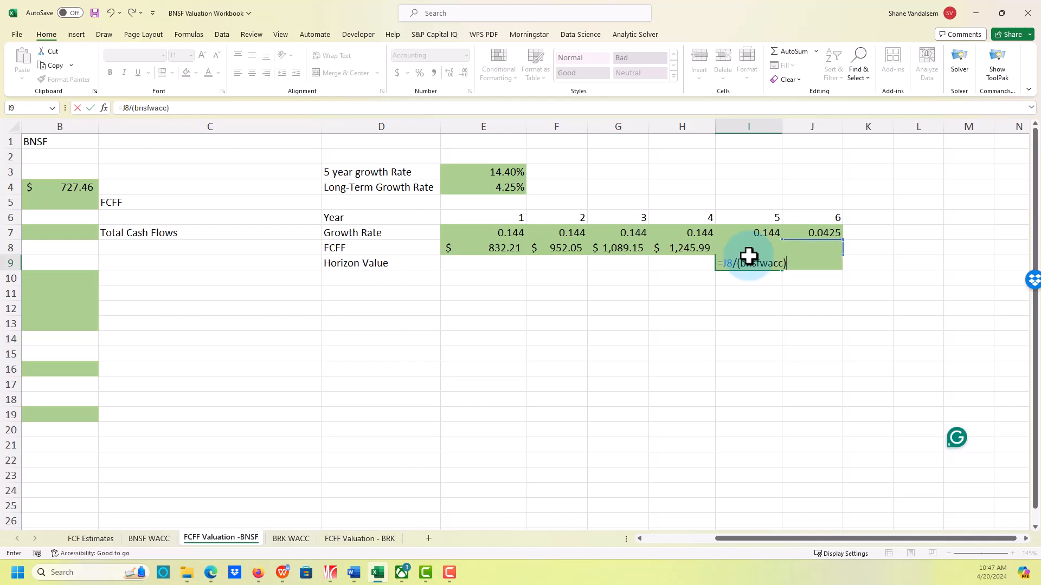
key("BackSpace")
type("=")
key("BackSpace")
type("-long")
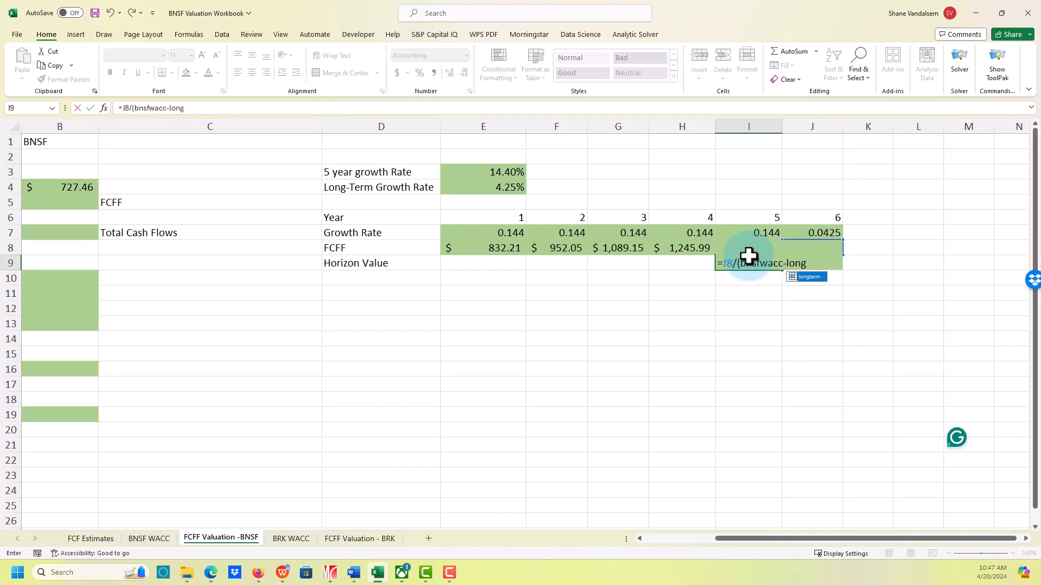
type("term)")
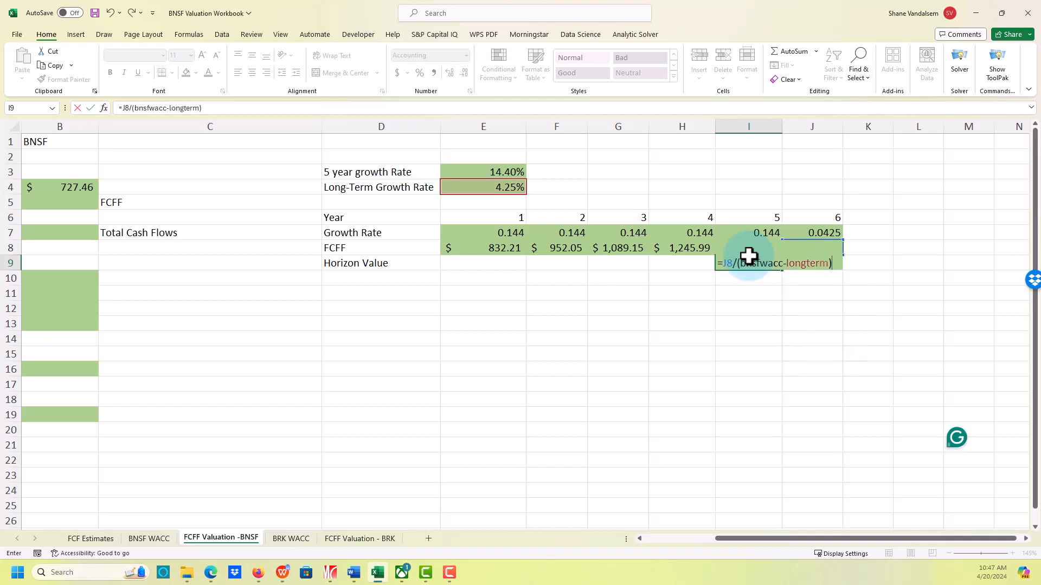
key("Return")
key("Left")
key("Up")
key("Right")
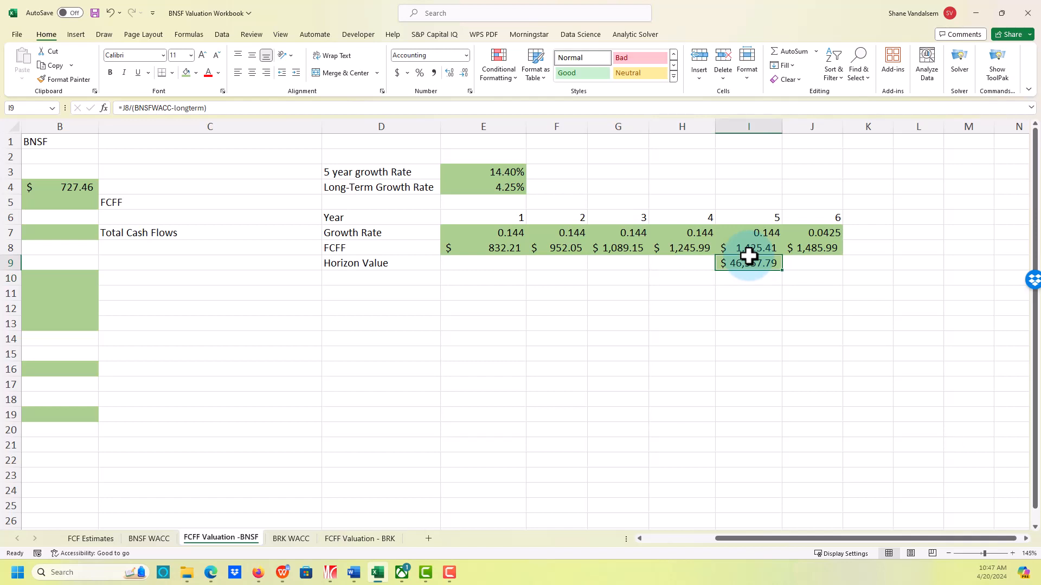
key("Left")
key("Left")
key("Left")
key("Left")
key("Left")
key("Left")
key("Left")
key("Left")
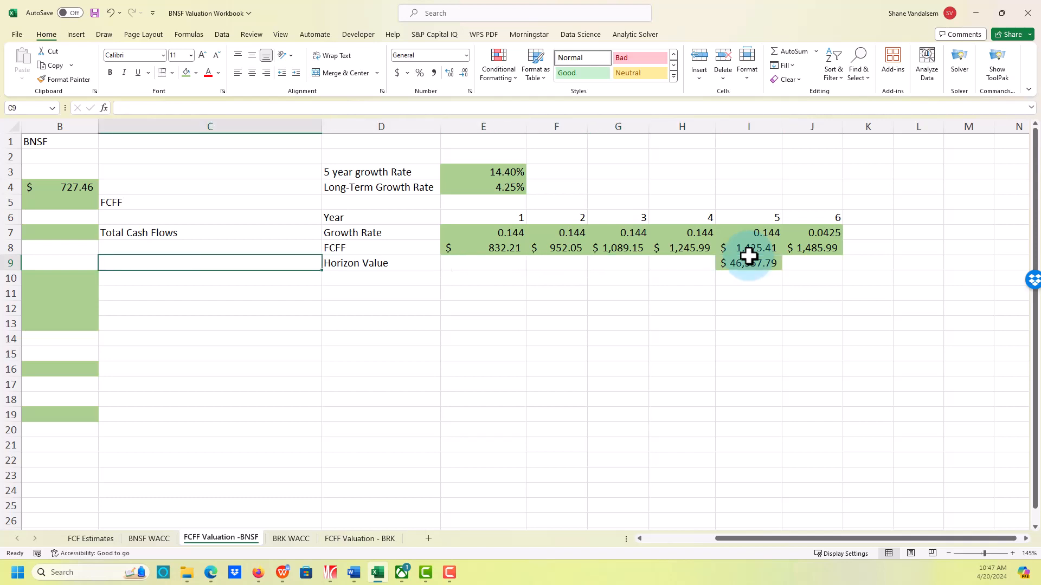
key("Up")
key("Up")
key("Up")
key("Up")
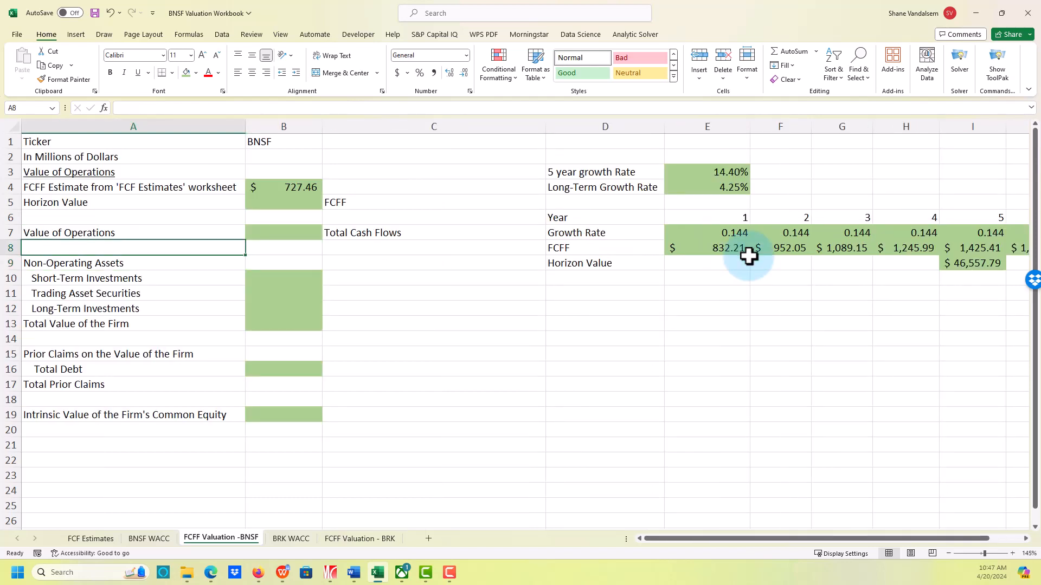
key("Right")
type("=")
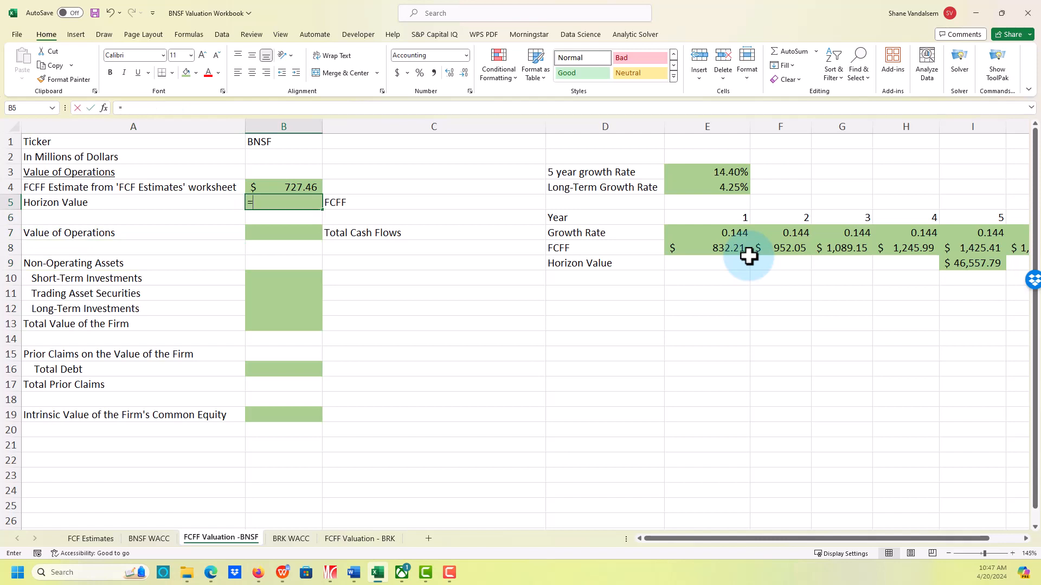
key("Right")
key("Right")
key("Right")
key("Right")
key("Right")
key("Right")
key("Right")
key("Down")
key("Down")
key("Down")
key("Down")
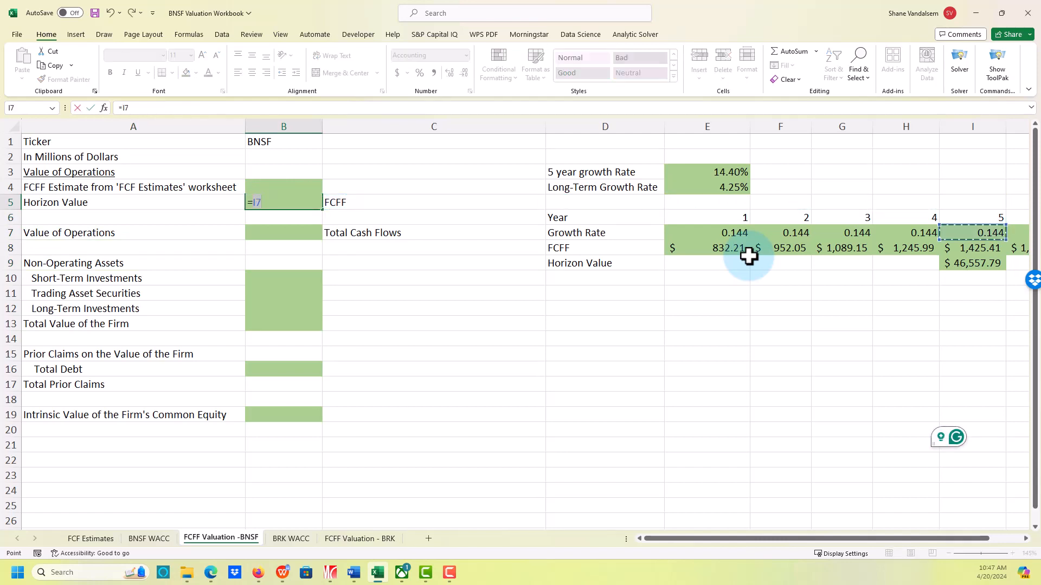
type(".")
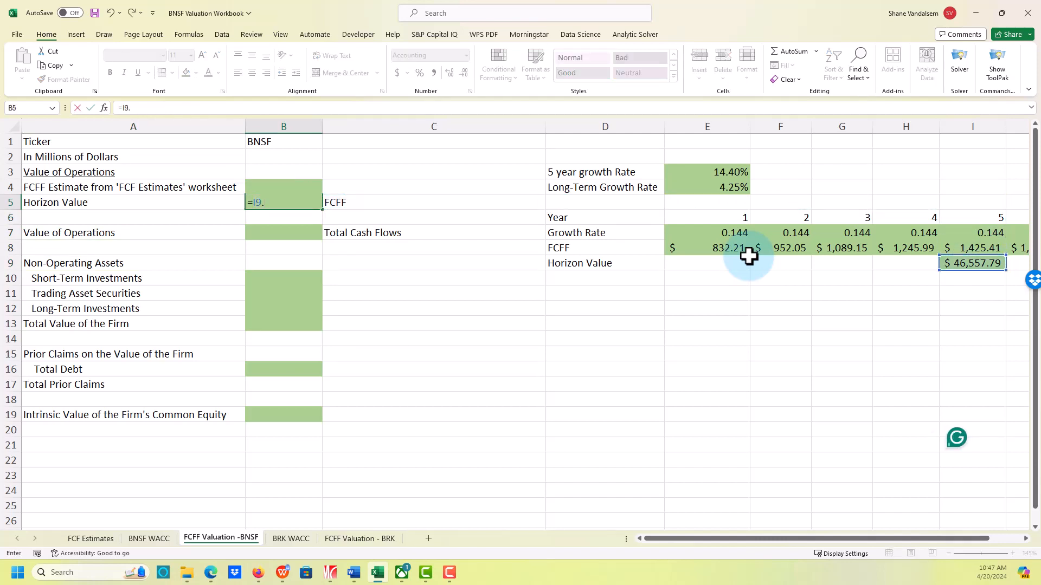
key("Return")
key("Return")
key("BackSpace")
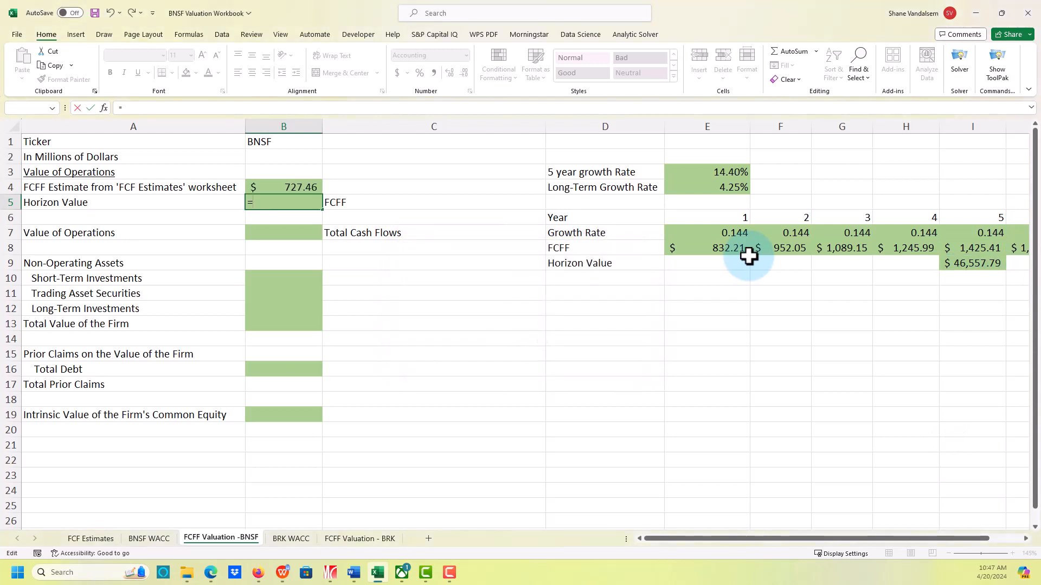
key("Return")
key("BackSpace")
key("Up")
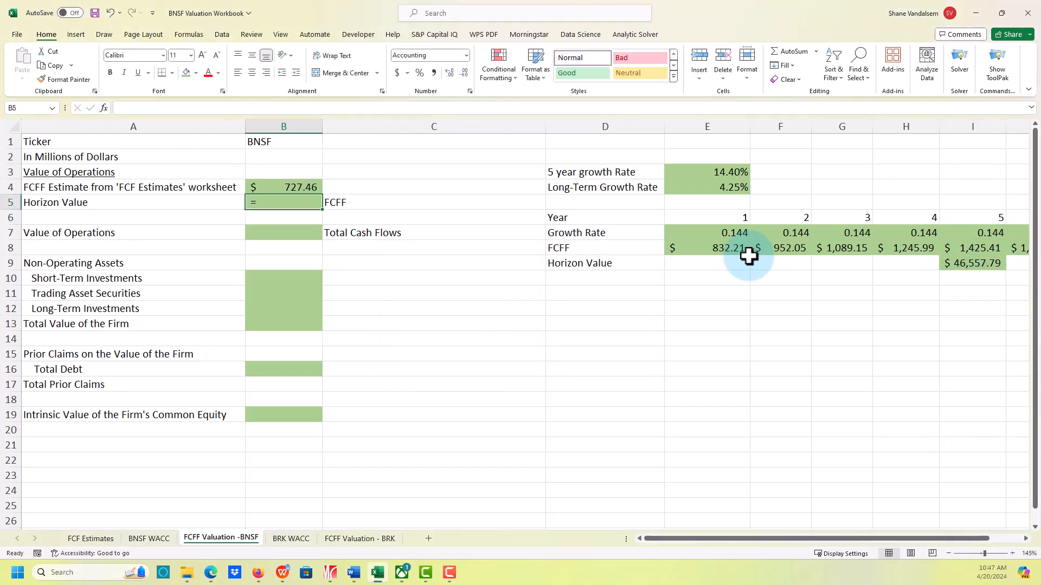
Step: Link the Horizon Value in B5 to the horizon value calculated in I9
type("=")
key("Right")
key("Right")
key("Right")
key("Right")
key("Right")
key("Right")
key("Right")
key("Right")
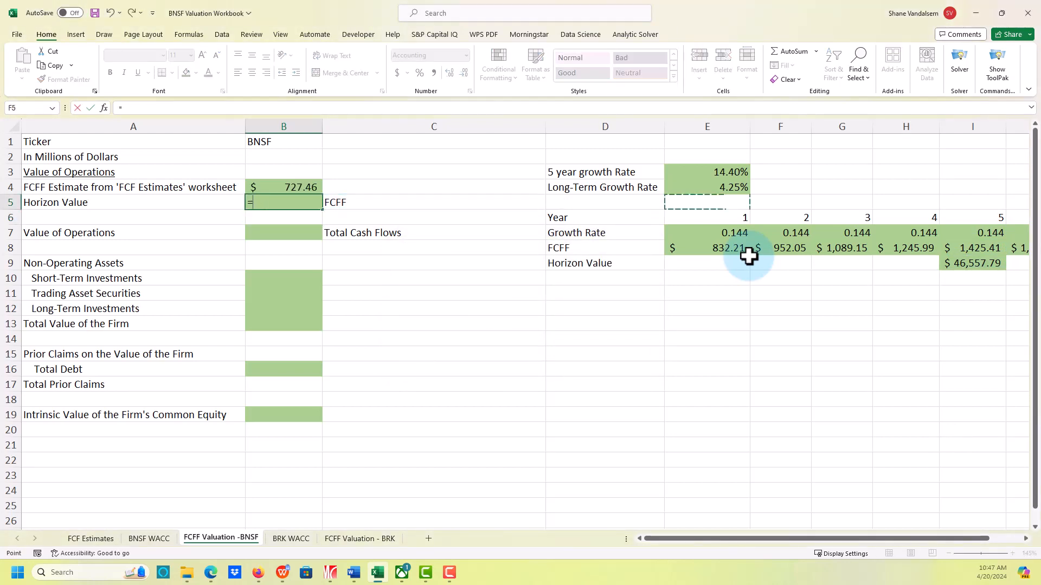
key("Down")
key("Down")
key("Down")
key("Down")
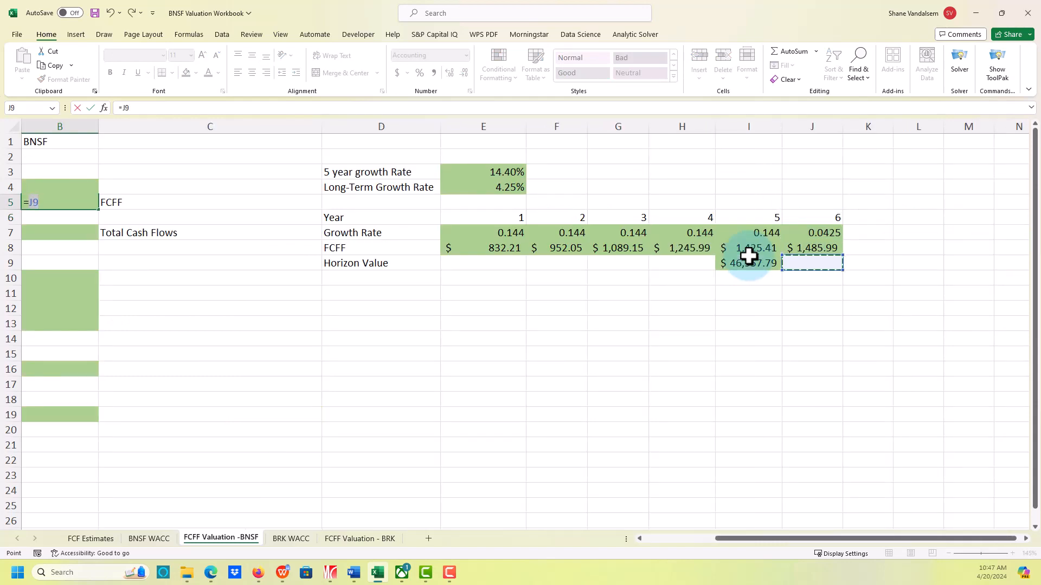
key("Left")
key("Return")
Step: Begin the Value of Operations formula in B7 with the present value of the five-year FCFF, =npv(bnsfwacc,E8:I8)
key("Left")
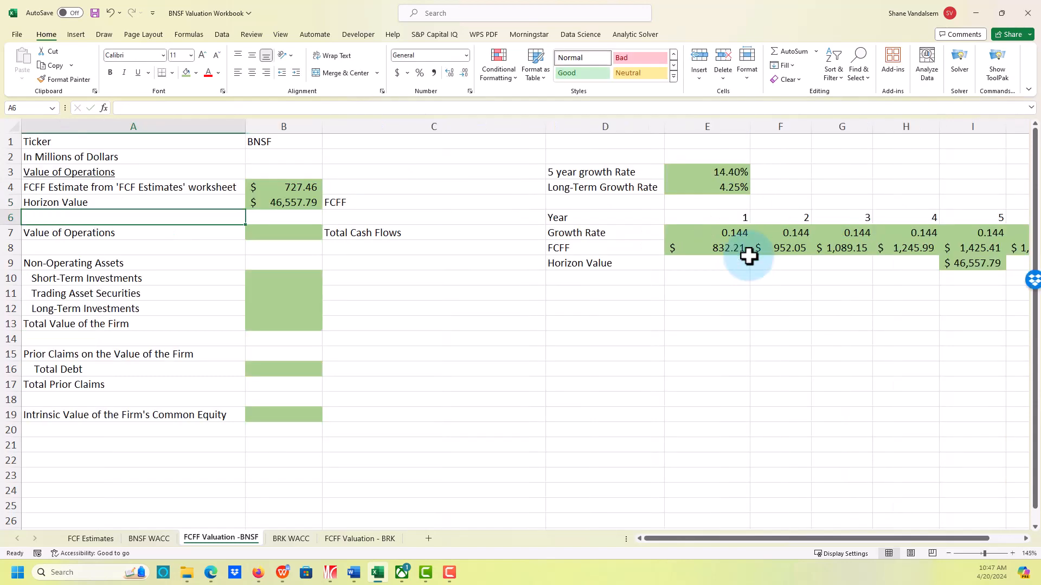
key("Down")
key("Right")
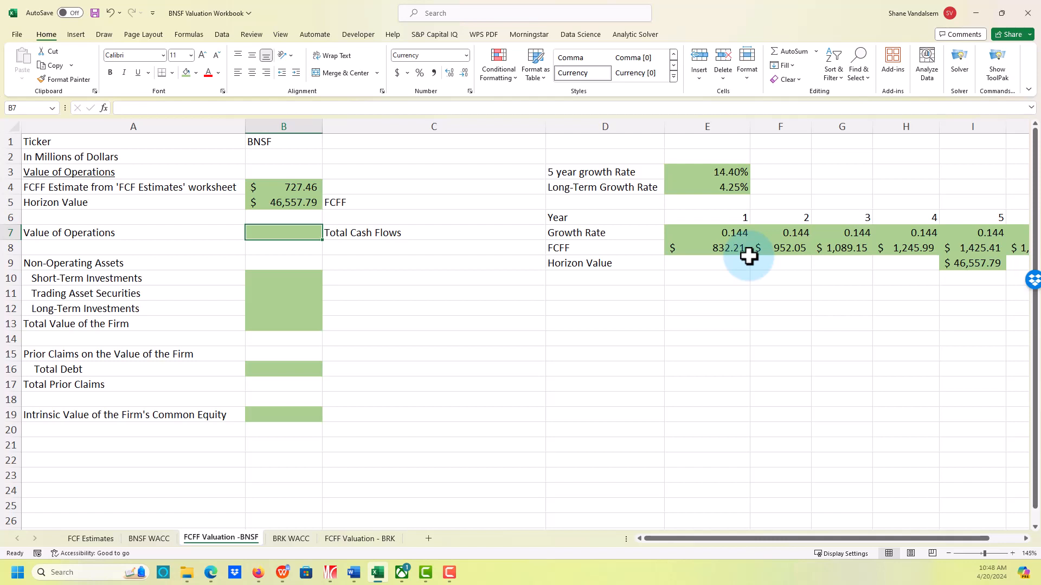
type("=")
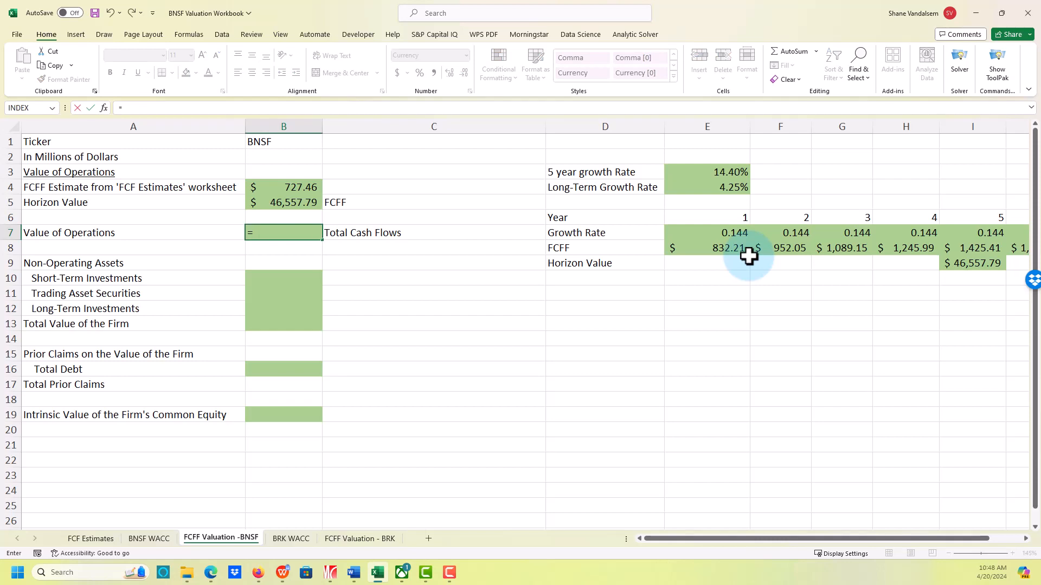
type("npv(")
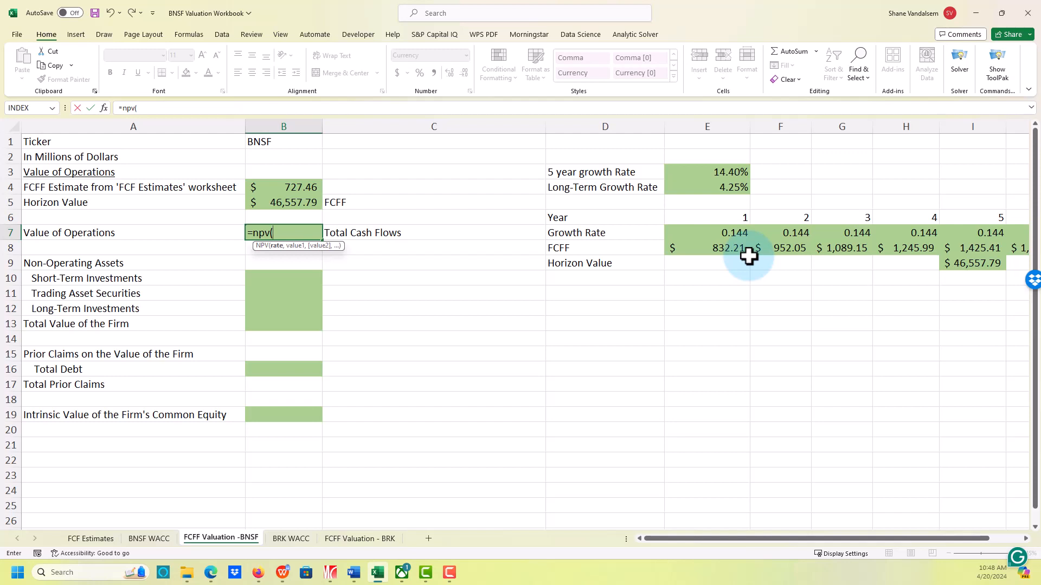
type("bnsf")
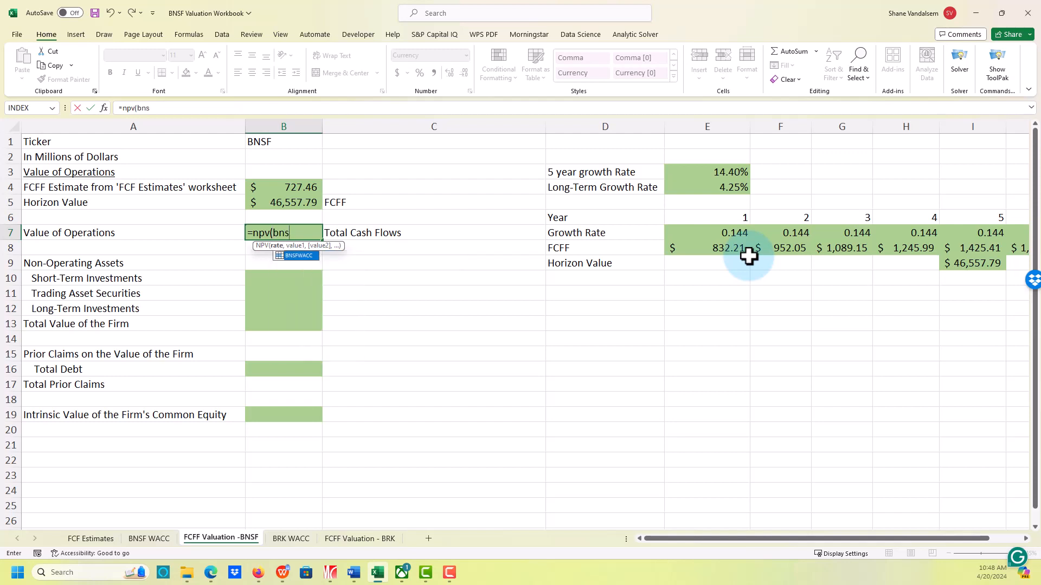
type("ccc")
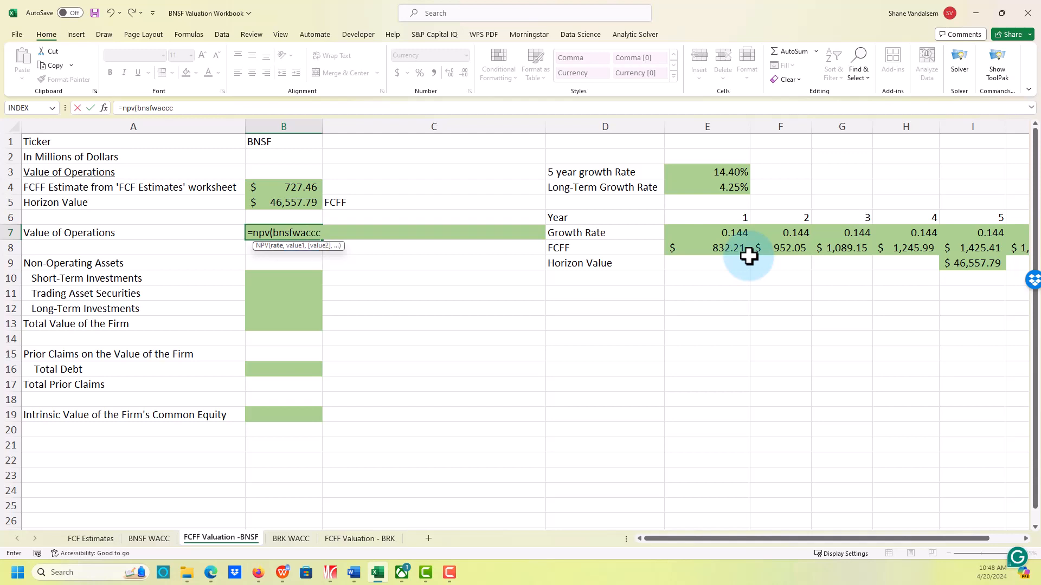
key("BackSpace")
type(",")
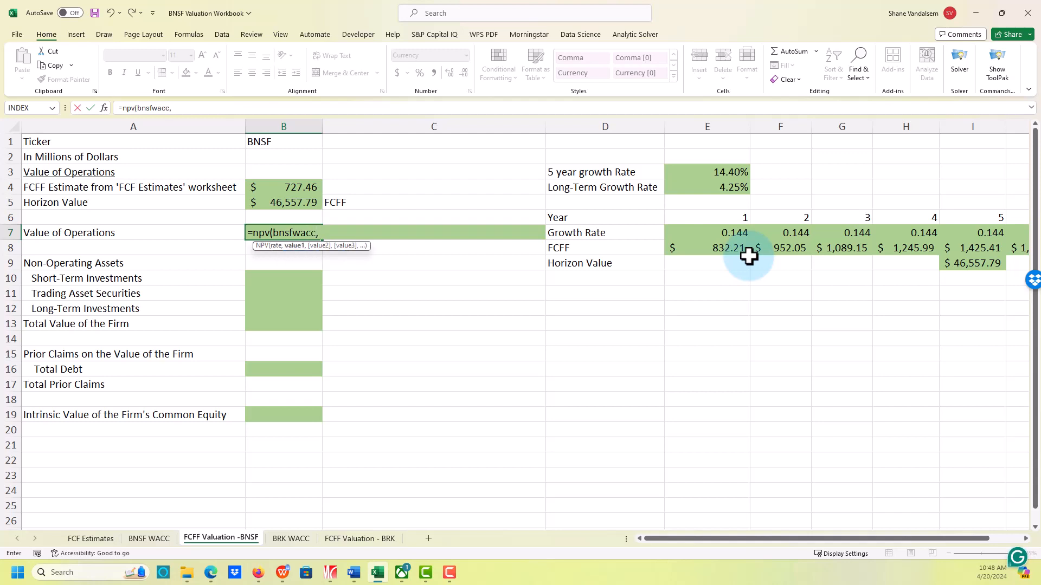
key("Right")
key("Right")
key("Right")
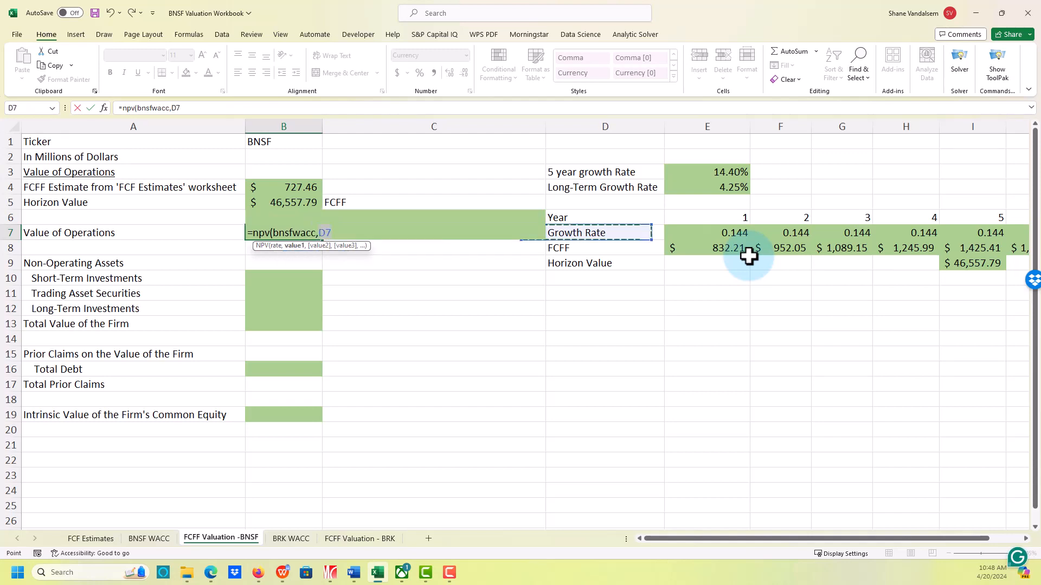
key("Down")
key("shift+Right")
key("shift+Right")
key("shift+Right")
key("shift+Right")
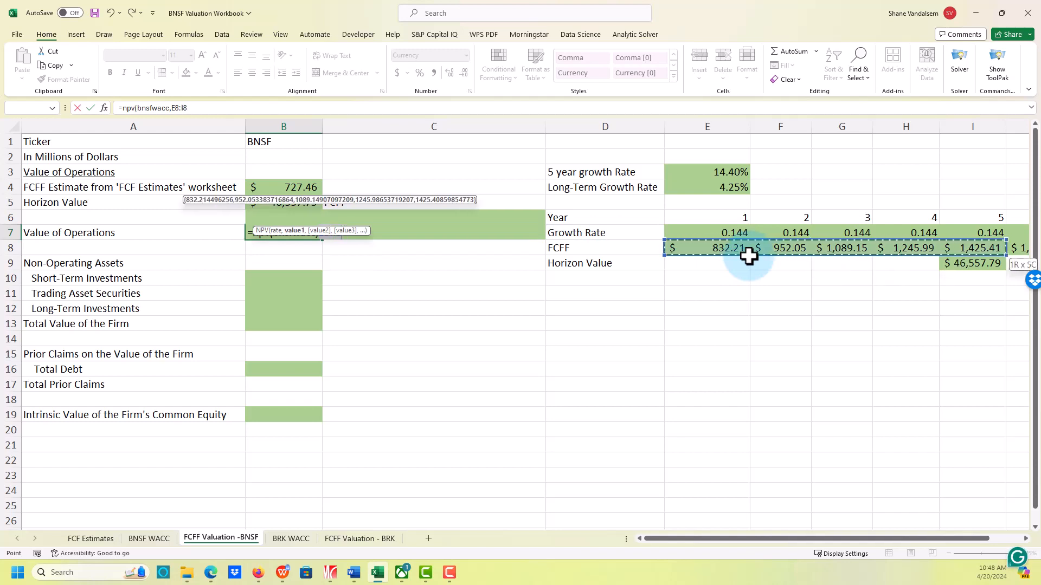
type(")")
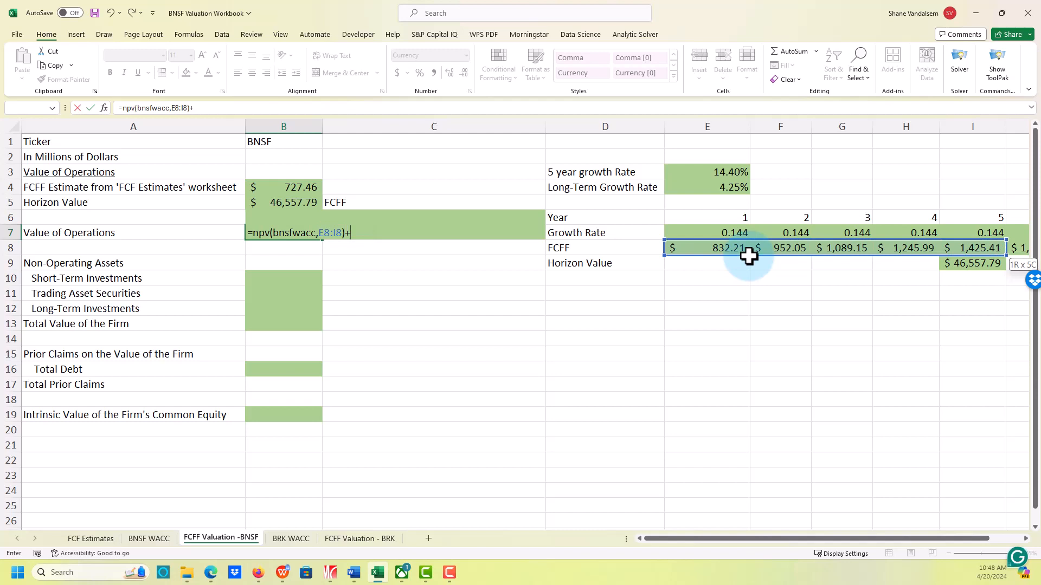
Step: Complete the Value of Operations formula in B7 by adding the discounted horizon value, +B5/(1+bnsfwacc)^5
type("+")
key("Up")
key("Up")
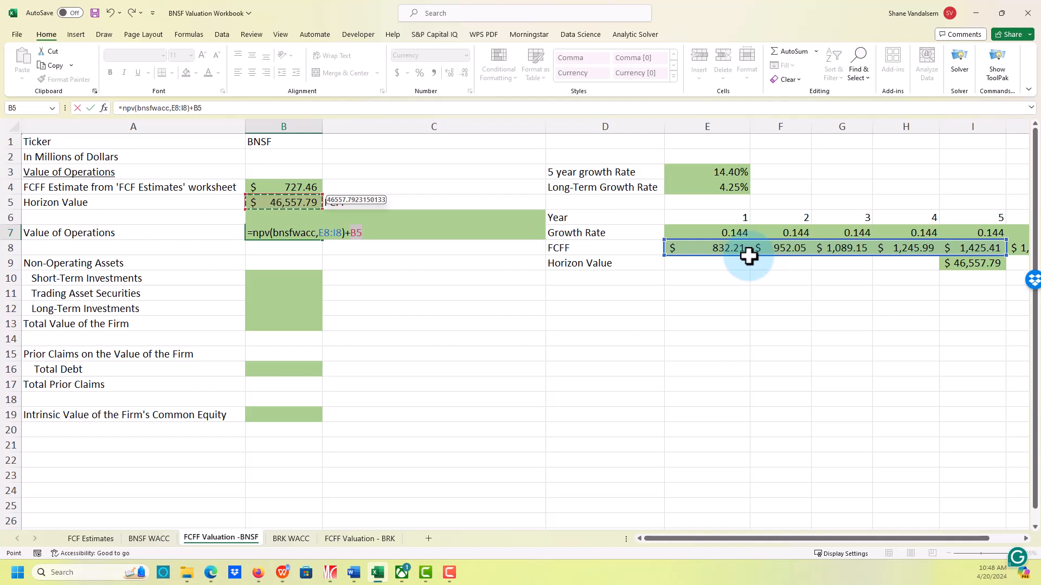
type("/(")
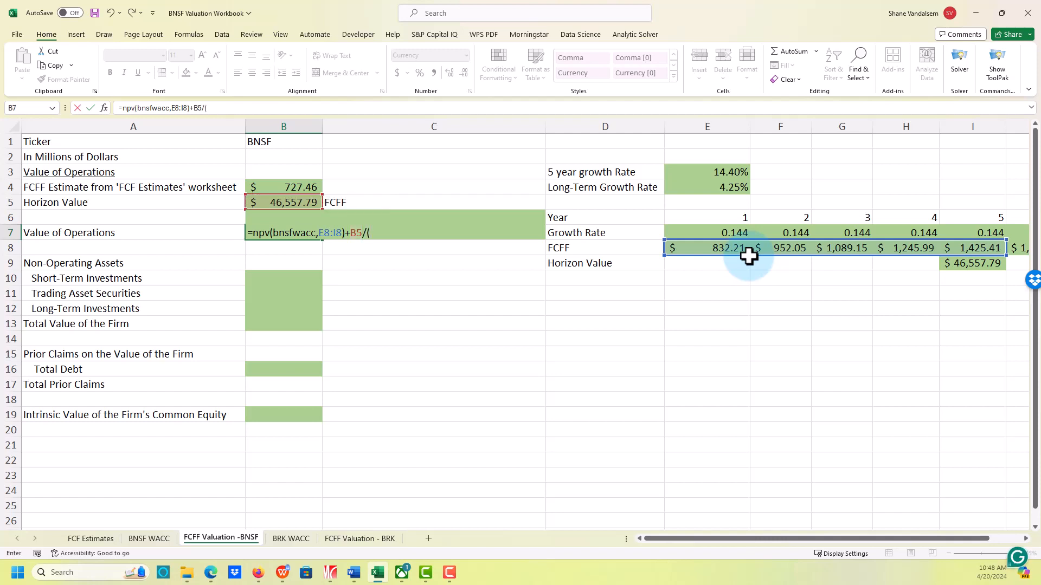
type("1+b")
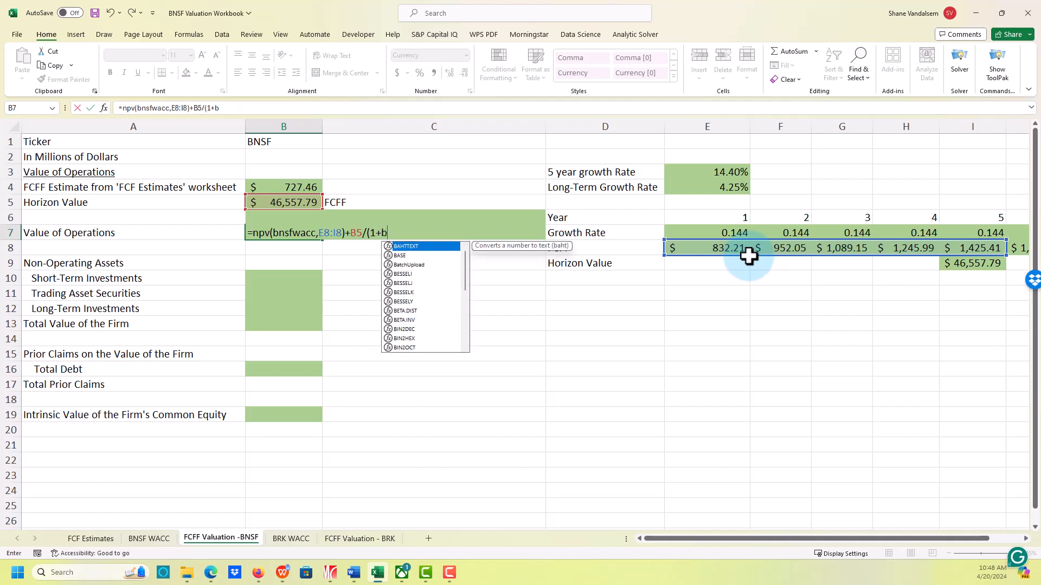
type("nsfwacc")
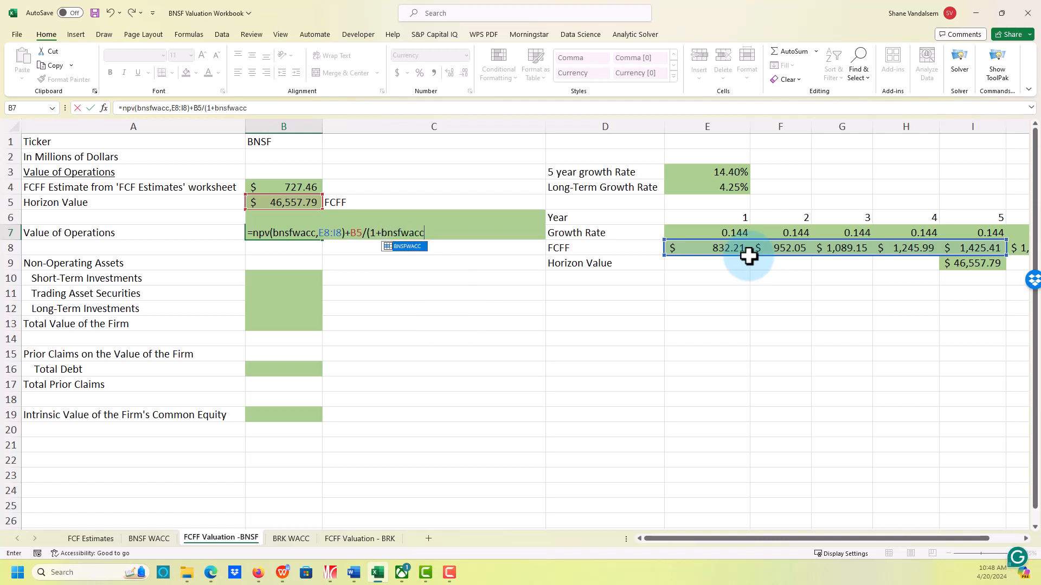
type(")^")
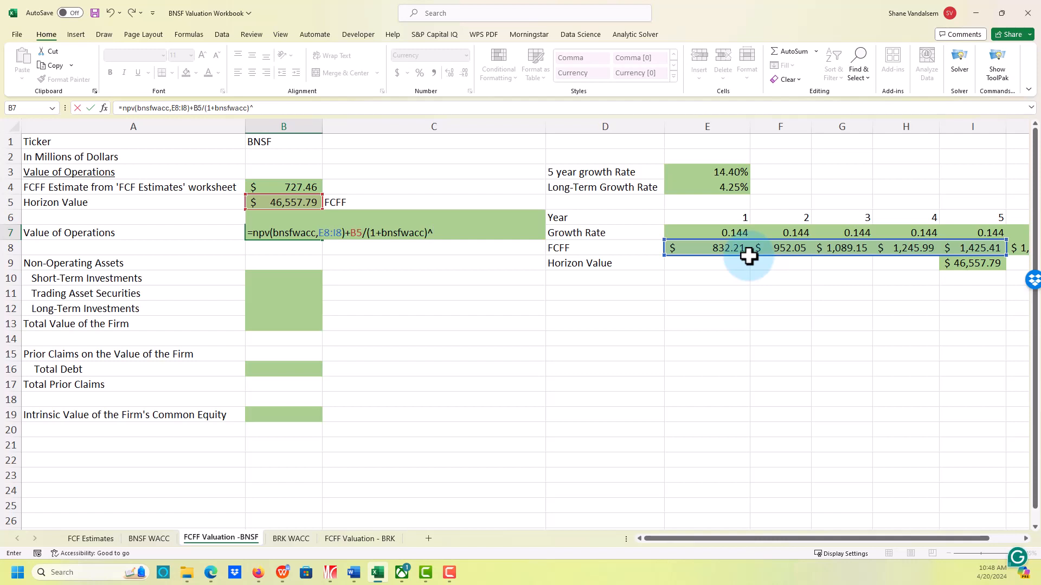
type("5")
key("Return")
key("Up")
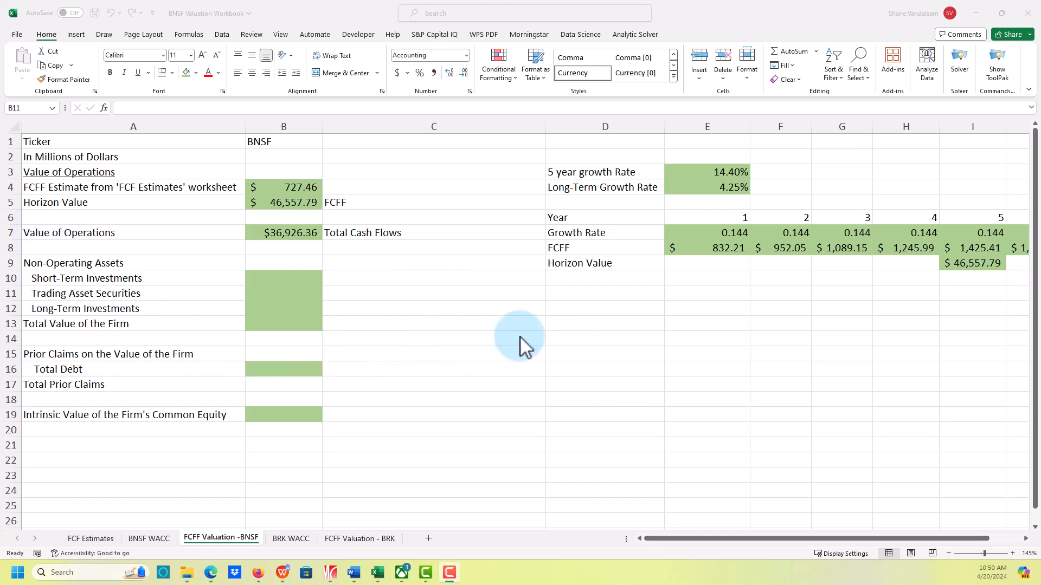
Step: Enter the non-operating assets in B10:B12: Short-Term Investments 0, Trading Asset Securities 14 and Long-Term Investments 17
left_click(292, 275)
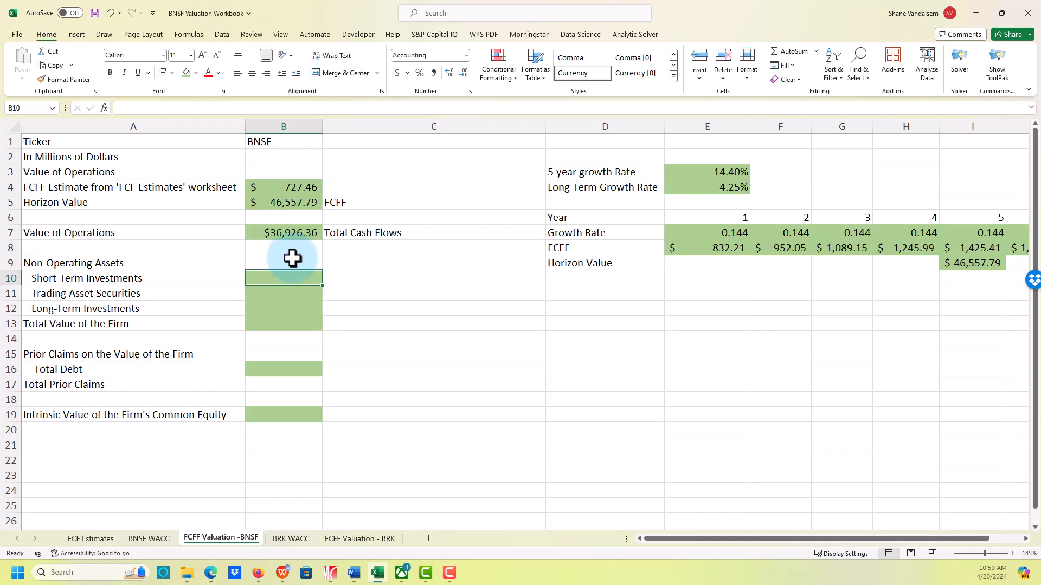
type("0")
key("Return")
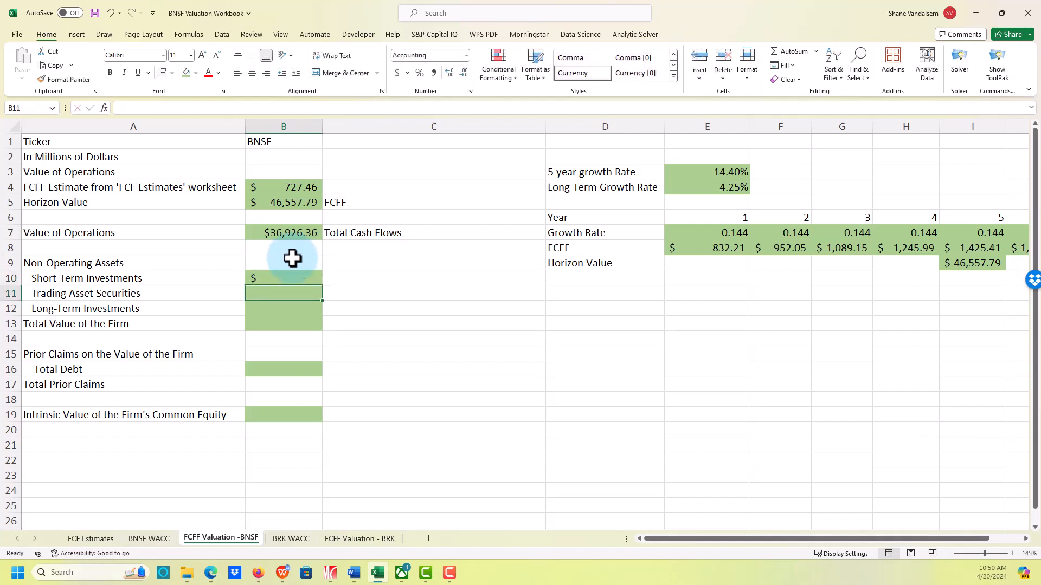
type("14")
key("Return")
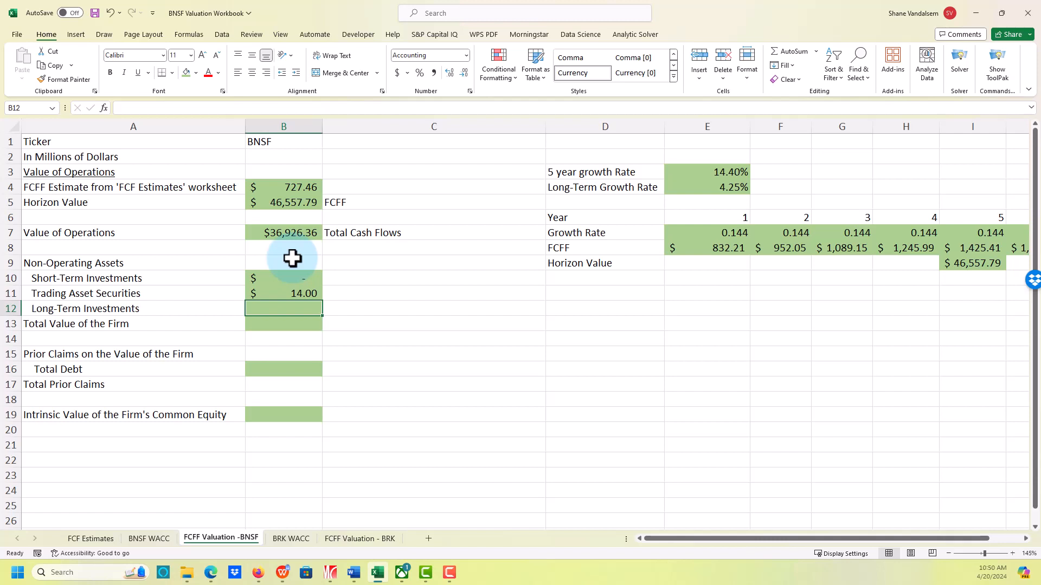
type("17")
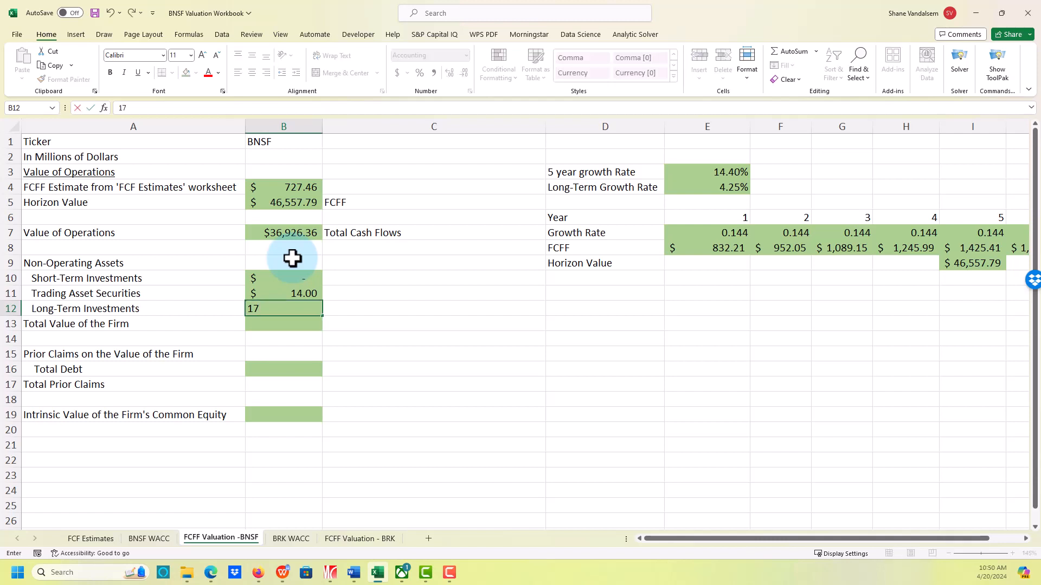
key("Return")
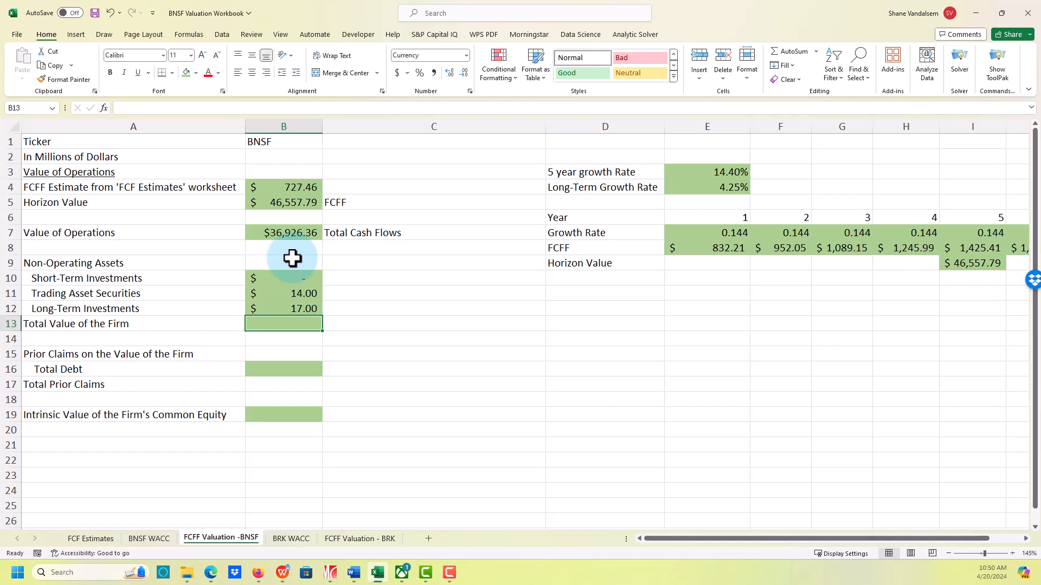
Step: Calculate the Total Value of the Firm in B13 with the formula =B7+B11+B12
type("=")
key("Up")
key("Up")
key("Up")
key("Up")
key("Up")
key("Up")
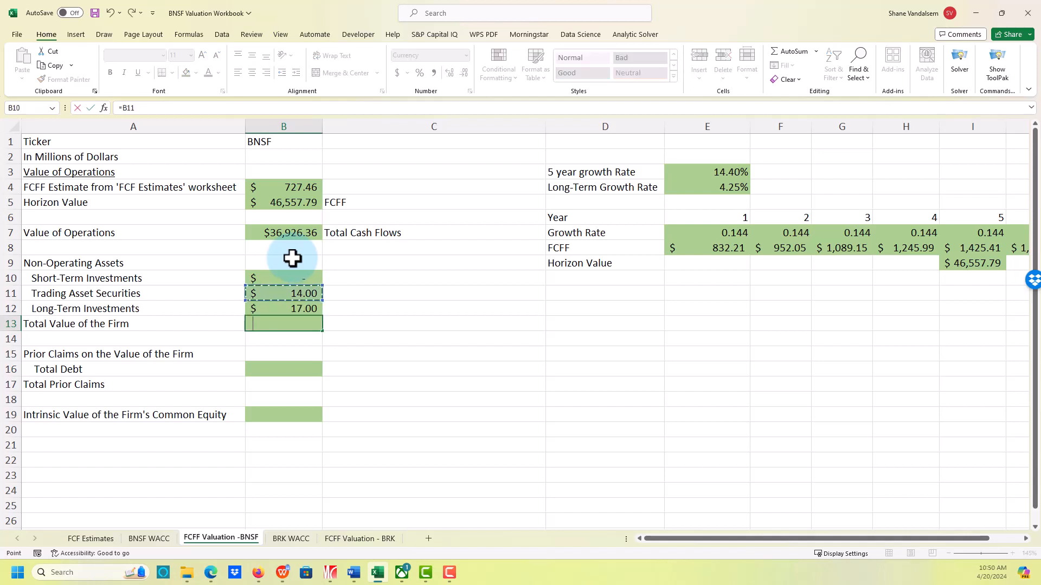
key("Up")
key("Up")
key("Down")
key("Down")
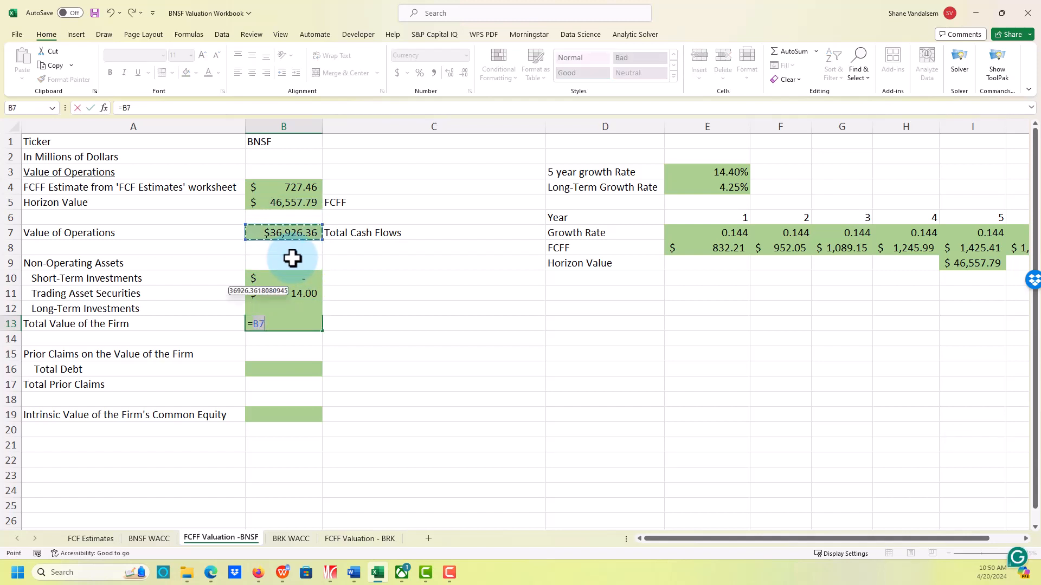
type("+")
key("Up")
key("Up")
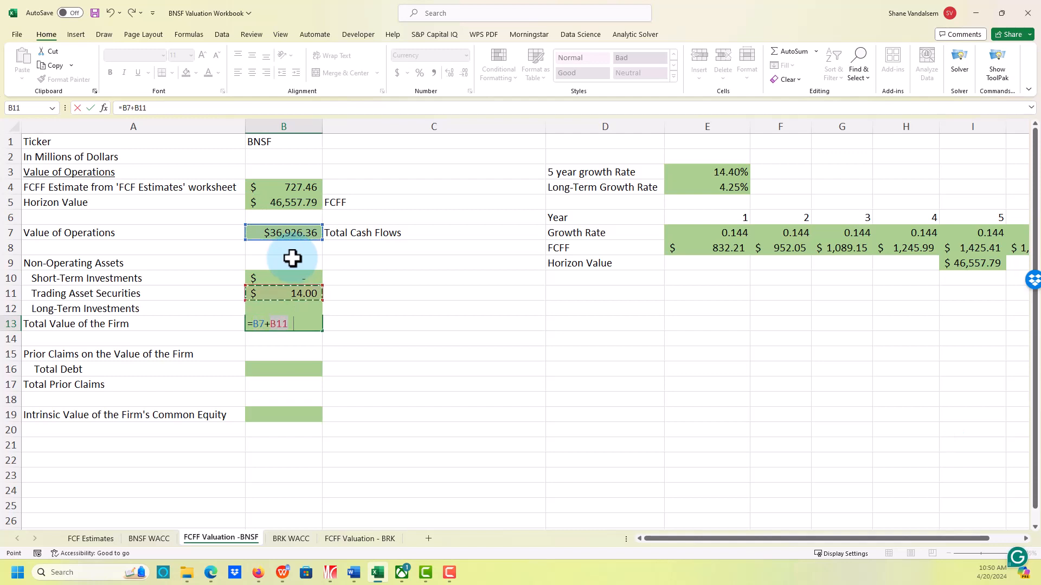
type("+")
key("Up")
key("Return")
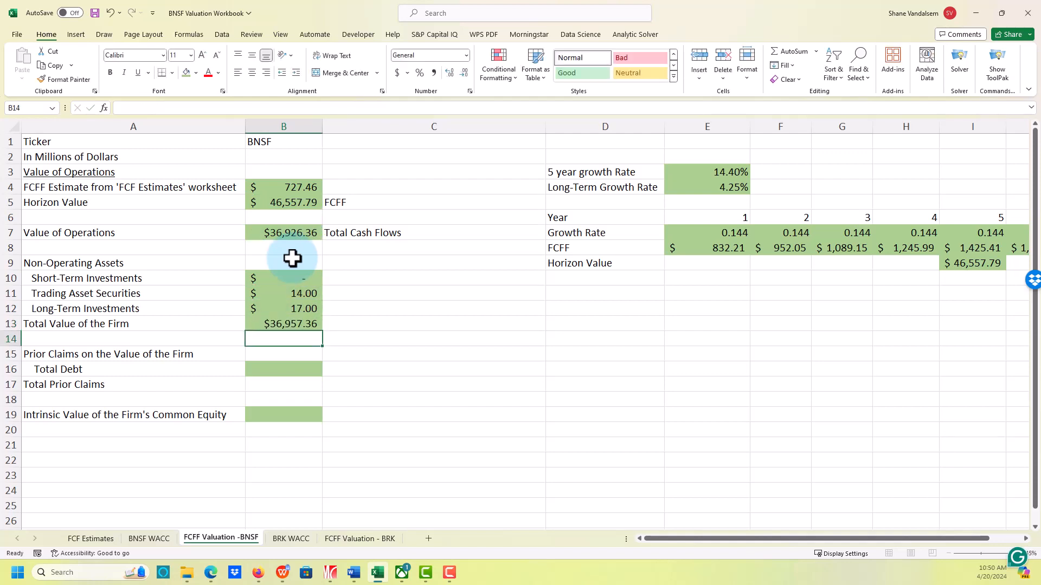
key("Up")
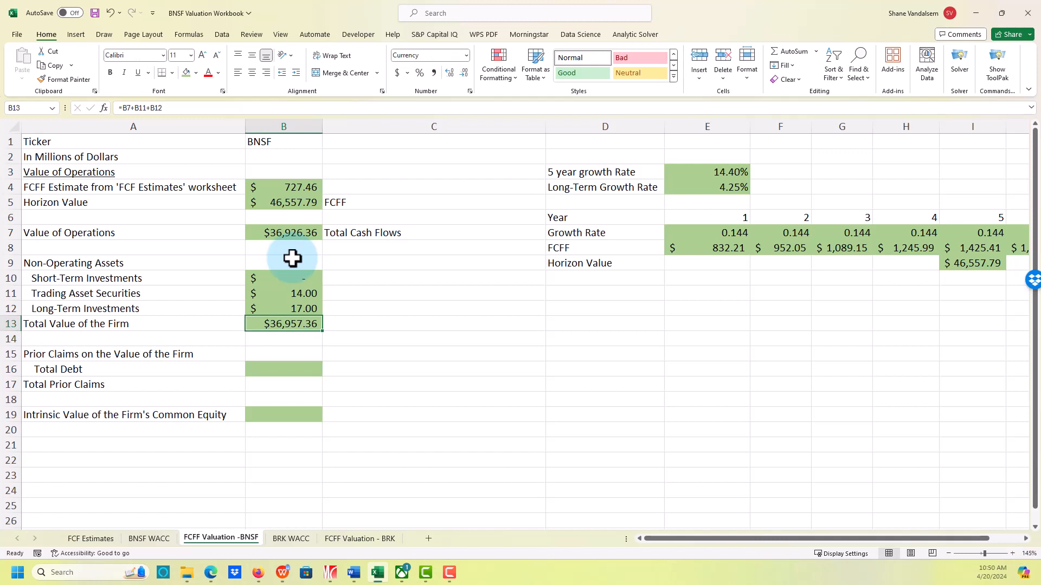
Step: Enter 10000 as the Total Debt in B16 under the prior claims
key("Down")
key("Down")
key("Down")
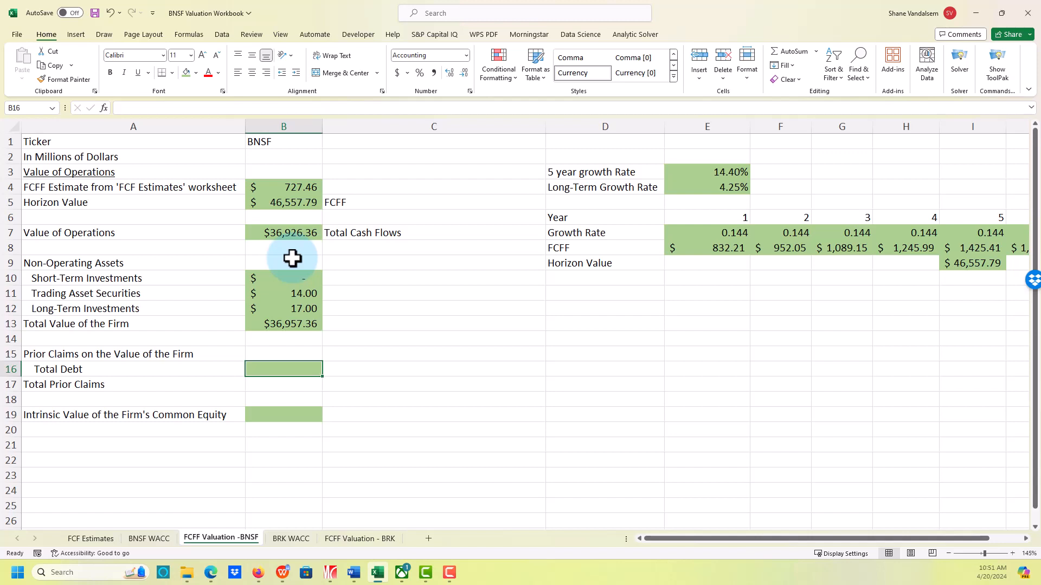
type("10,0")
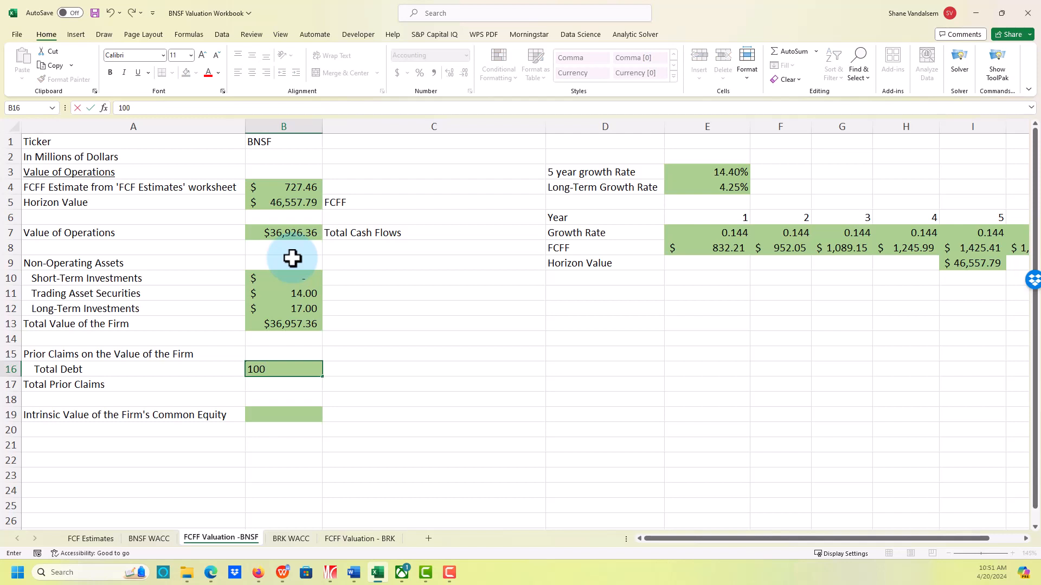
type("00")
key("Return")
key("Up")
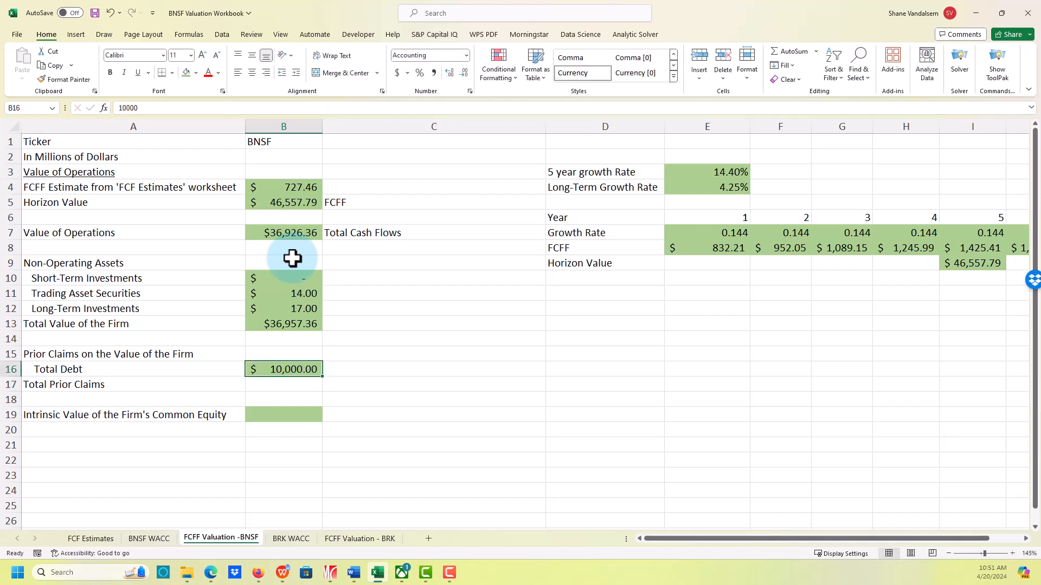
Step: Calculate the Intrinsic Value of the Firm's Common Equity in B19 with the formula =B13-B16
key("Down")
key("Down")
key("Down")
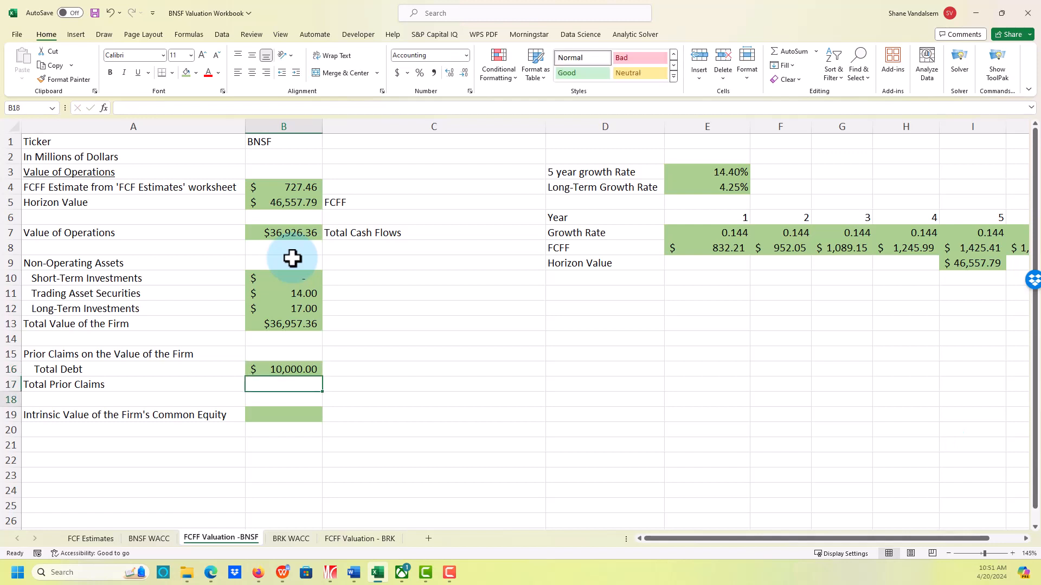
type("=")
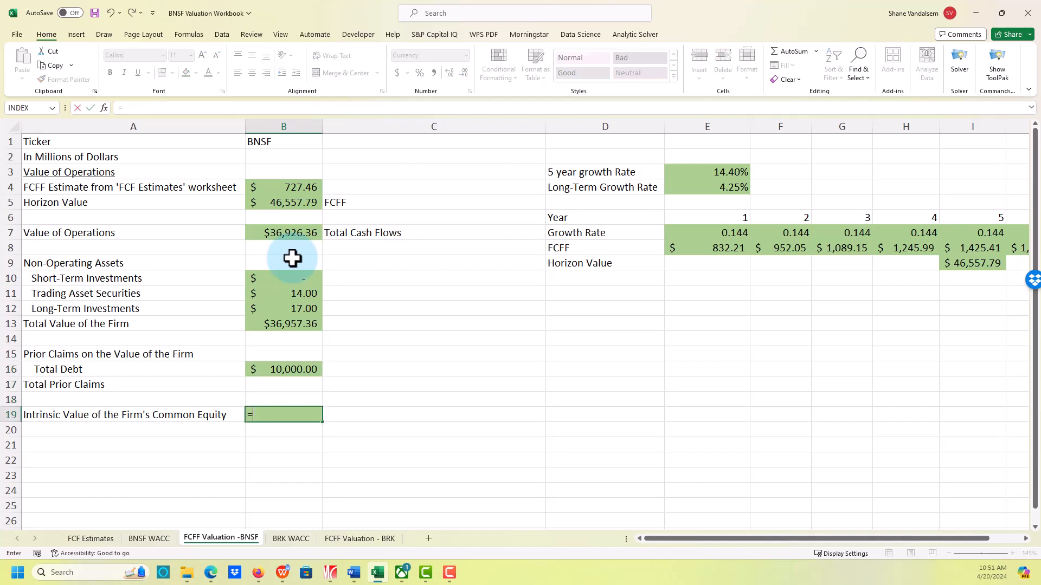
key("Up")
key("Up")
key("Up")
key("Up")
key("Up")
key("Up")
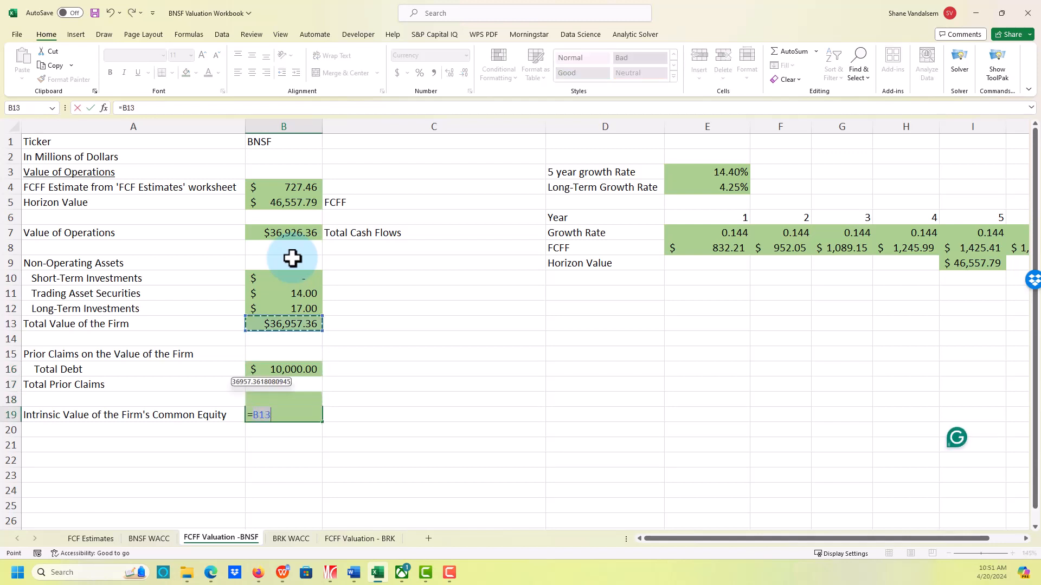
type("-")
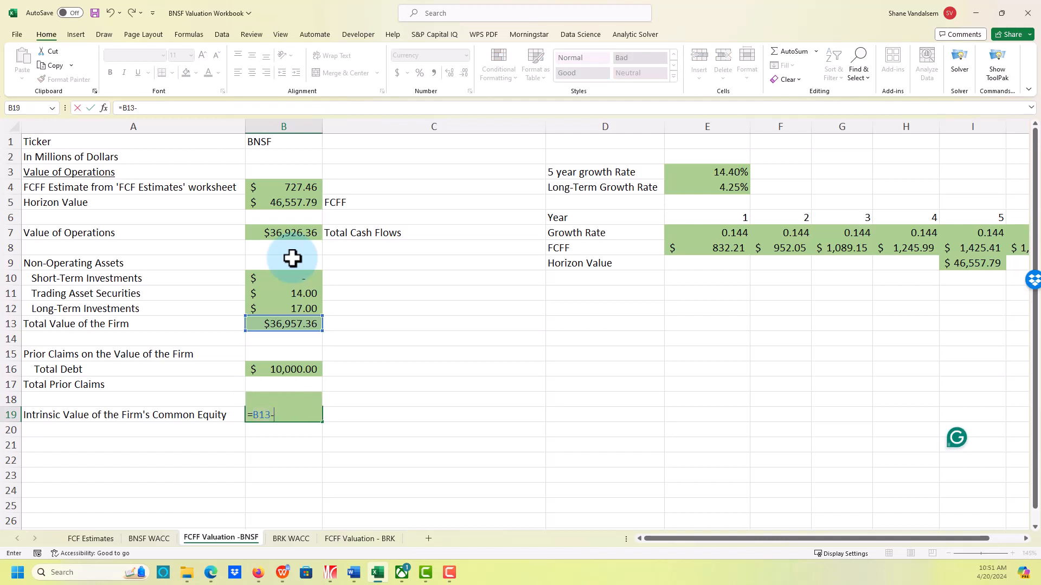
key("Up")
key("Up")
key("Up")
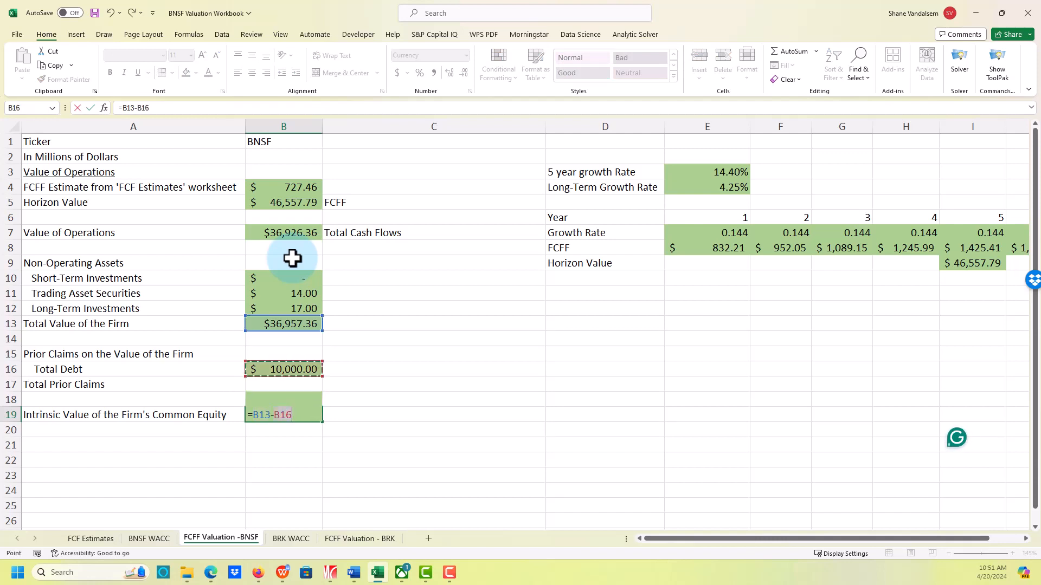
key("Return")
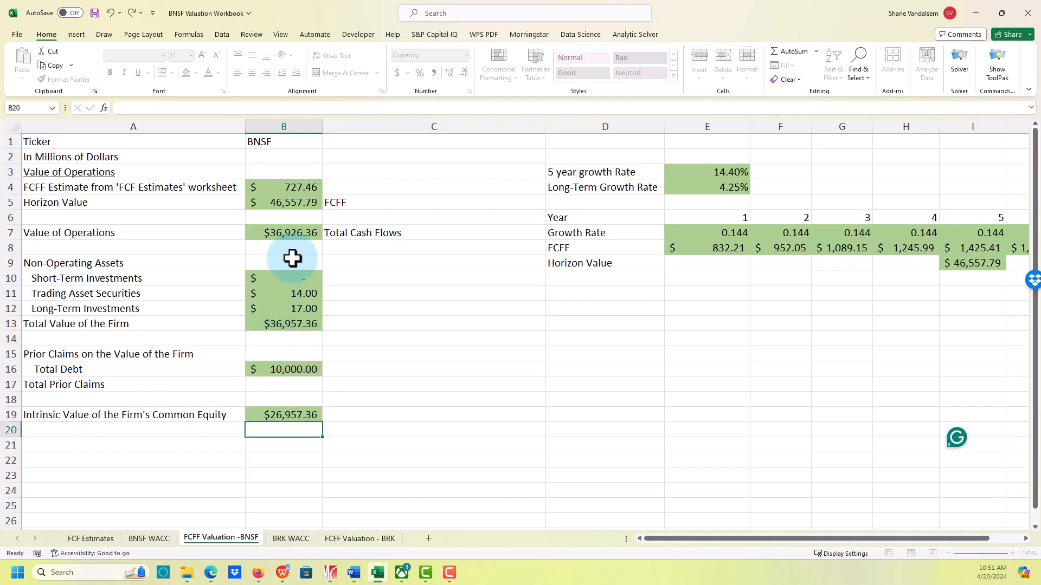
key("Up")
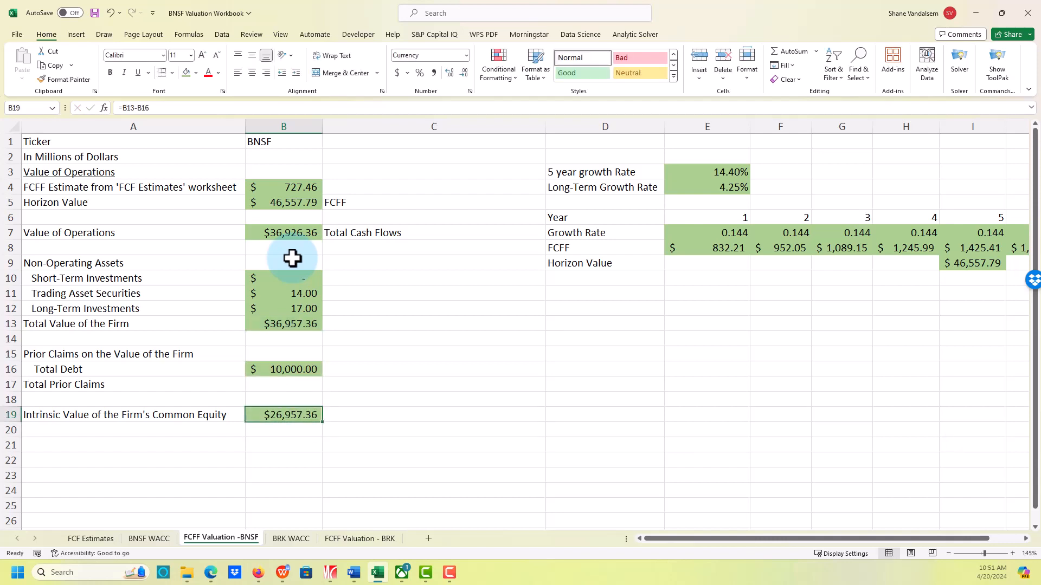
Step: Review the WACC on the BNSF WACC worksheet and the Market Capitalization in the WPS assumptions document, returning to the Excel valuation
left_click(149, 539)
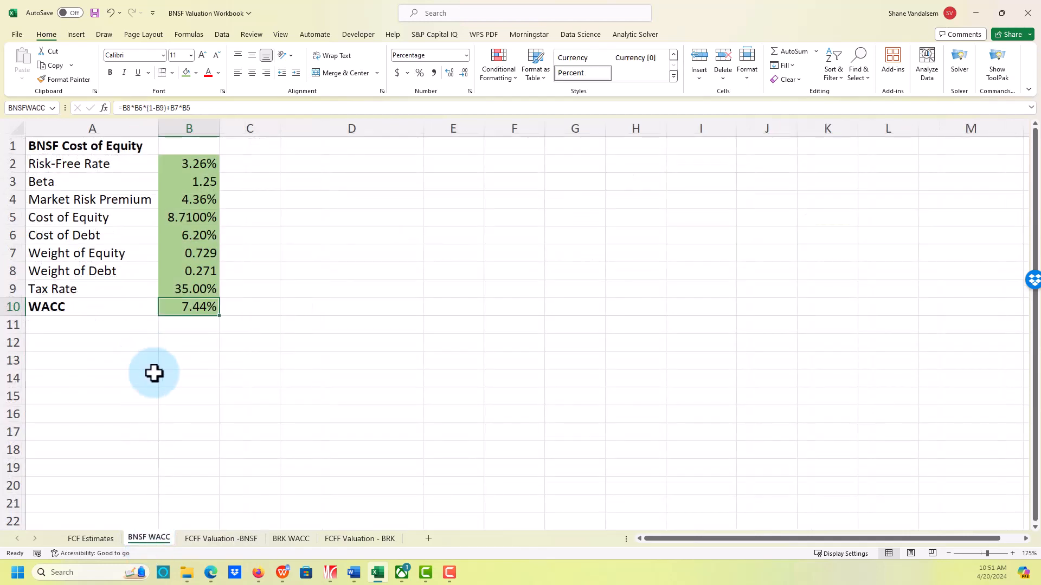
left_click(234, 541)
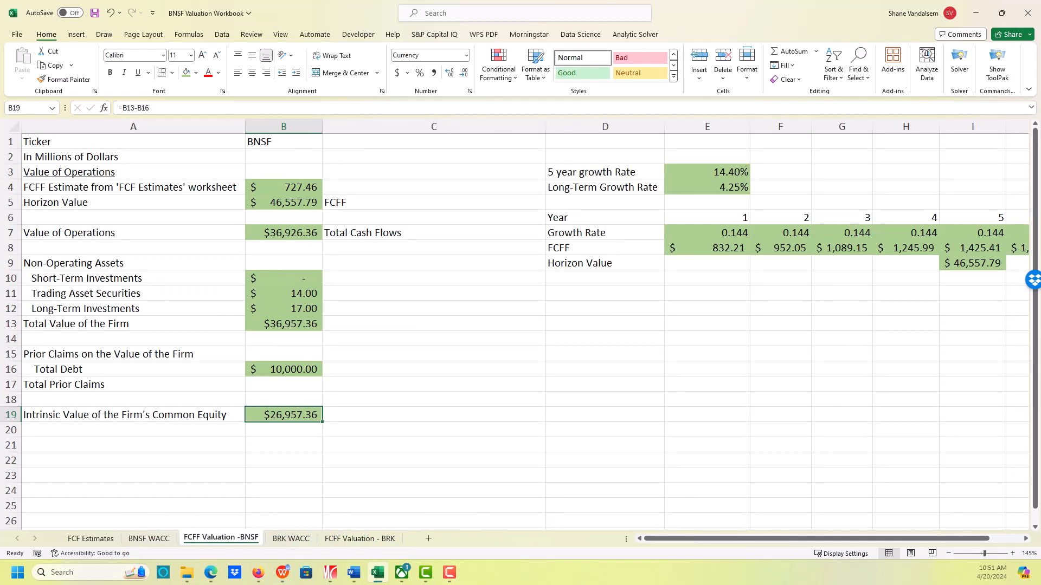
key("alt+Tab")
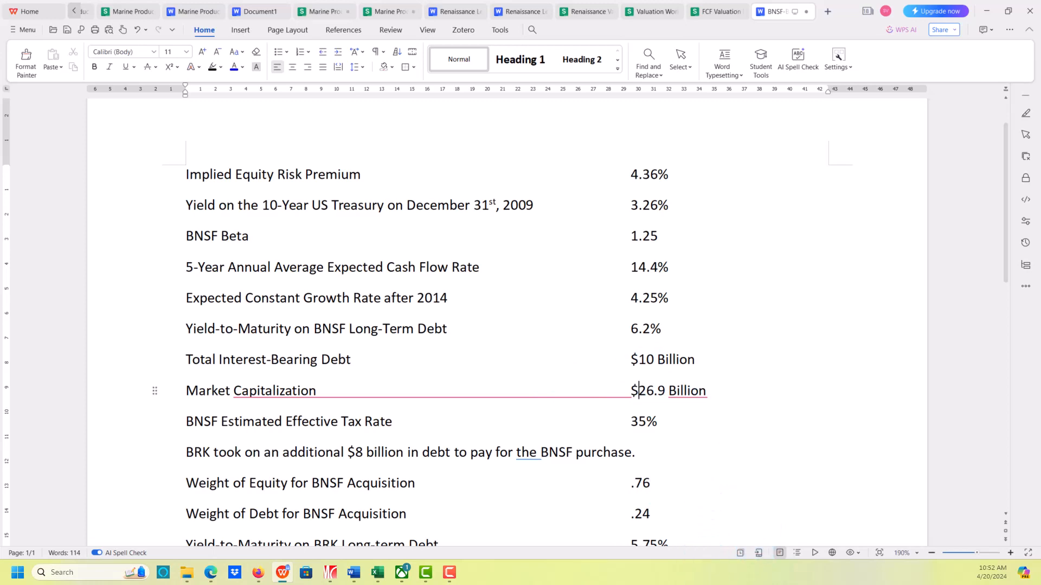
key("alt+Tab")
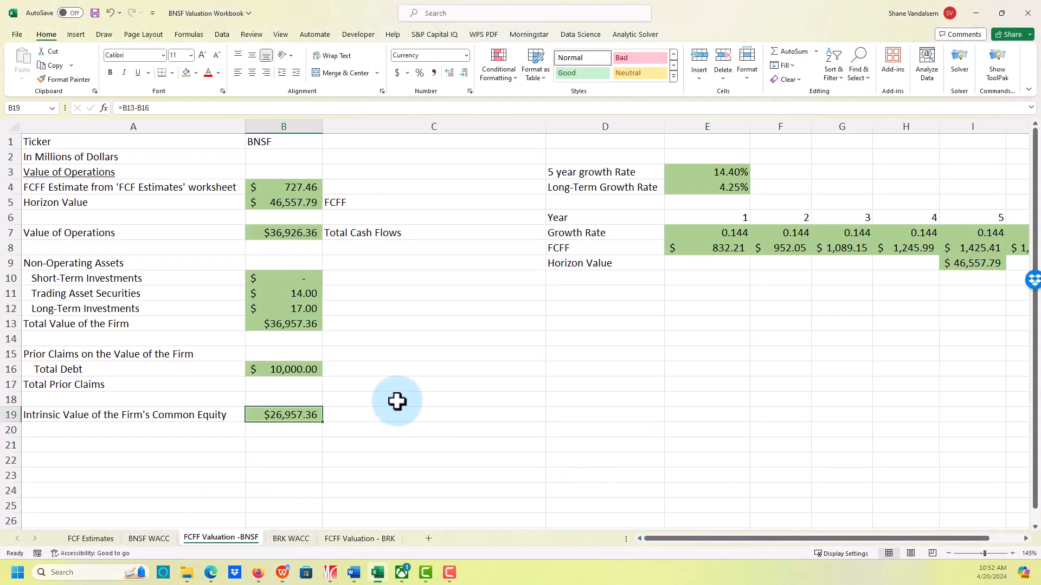
left_click(398, 401)
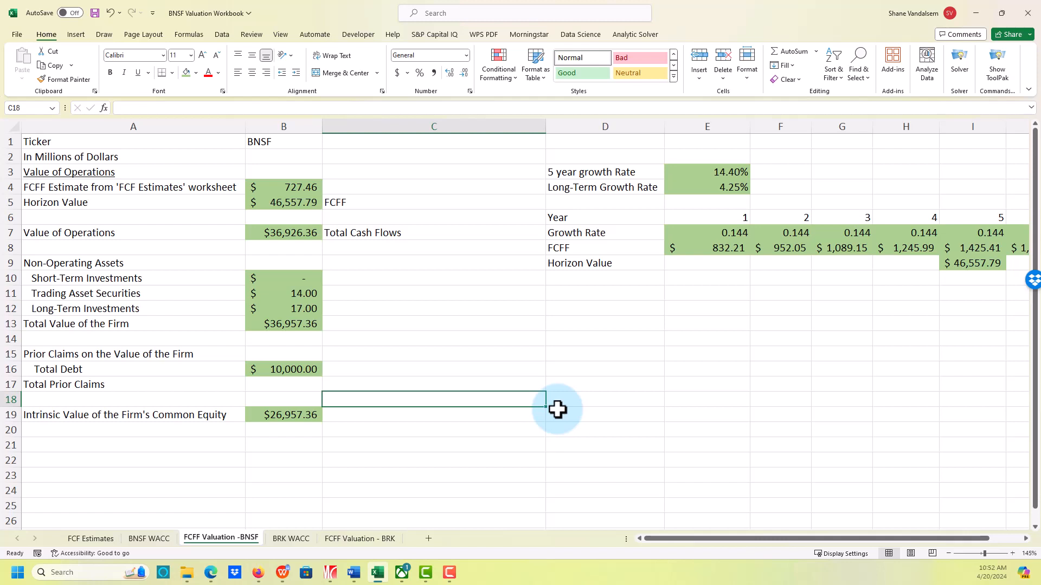
Step: Open the BRK WACC worksheet with its WACC for BRK input table
left_click(287, 538)
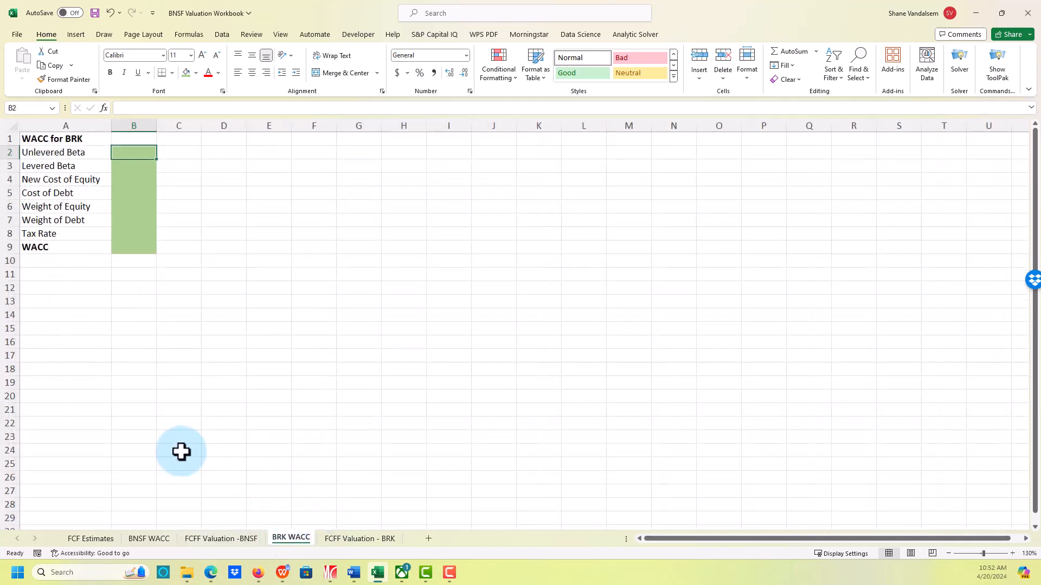
scroll(143, 332, "up", 1)
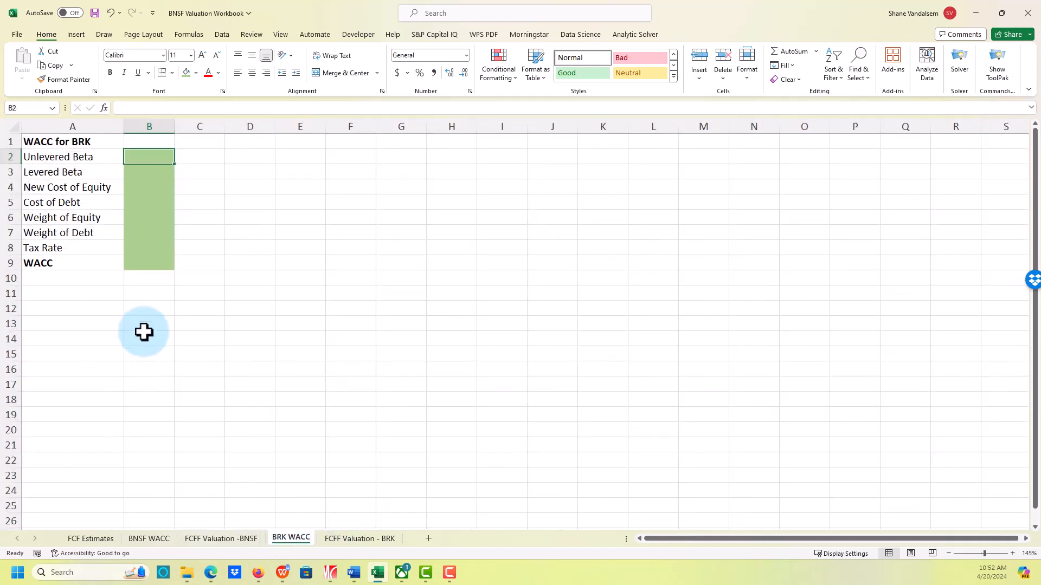
scroll(144, 332, "up", 1)
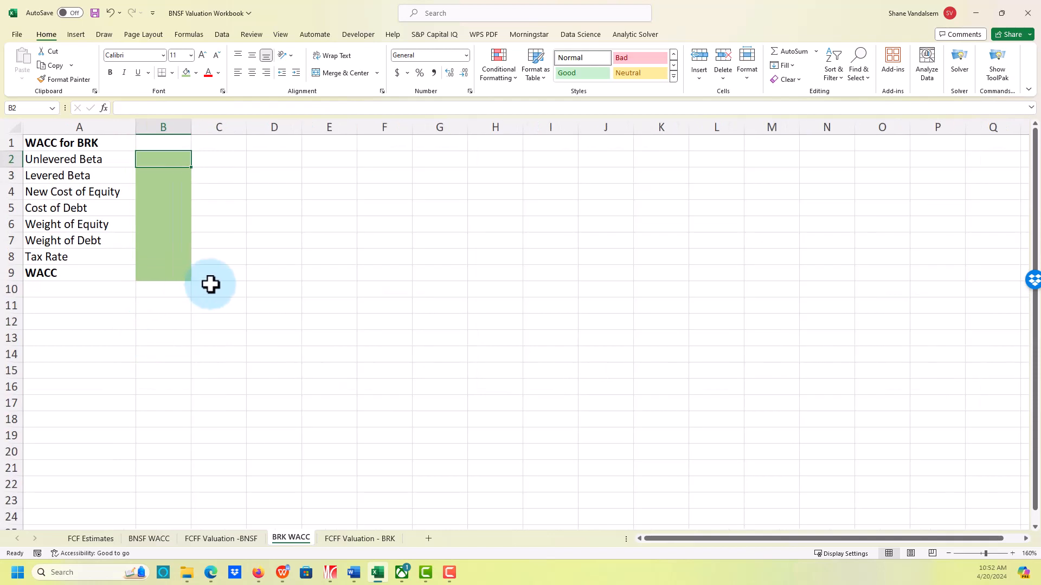
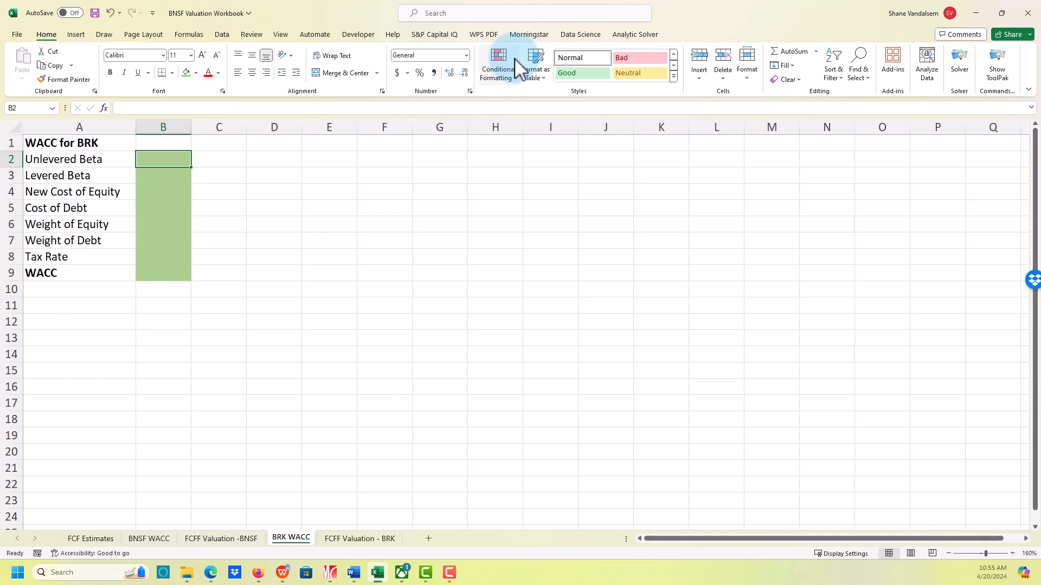
Step: Calculate the Unlevered Beta in B2 with =1.25/(1+(1-.35)*(10/26.9)), checking the debt and market capitalization in the WPS assumptions document
type("=1.25")
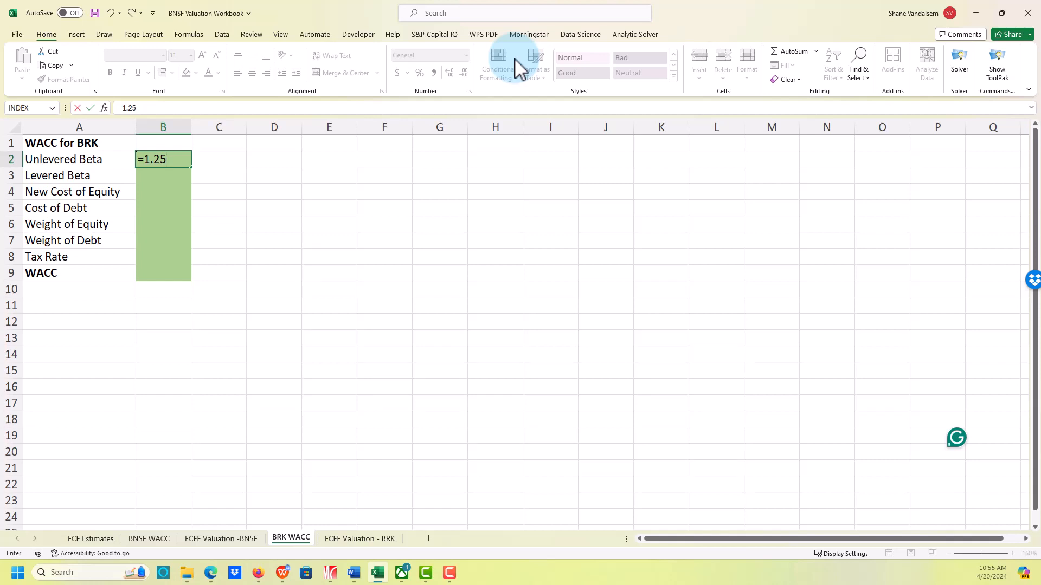
type("/(")
type("1+(1-")
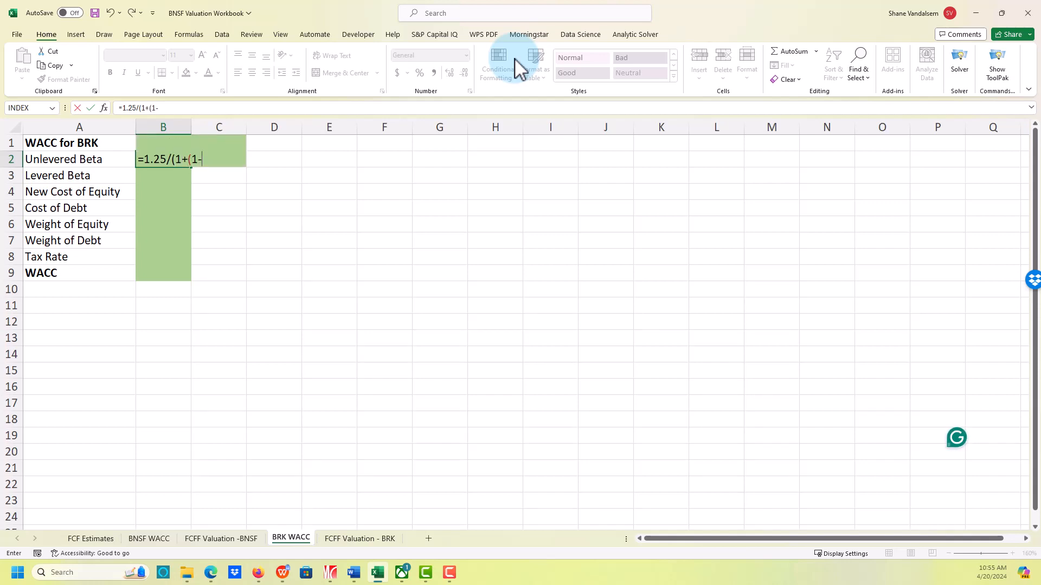
type(".35")
type(")(")
type("(")
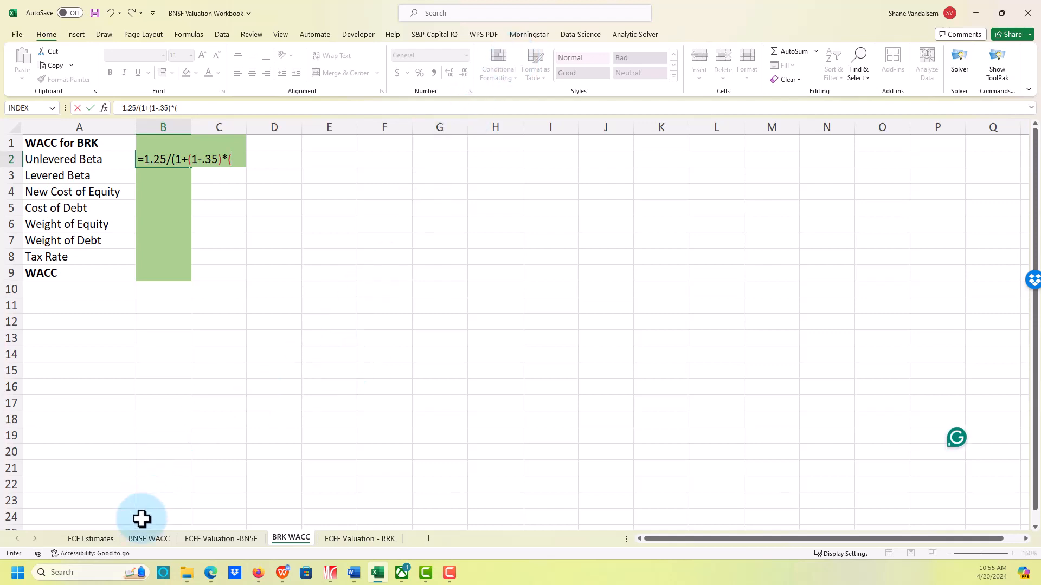
left_click(282, 573)
scroll(483, 365, "up", 3)
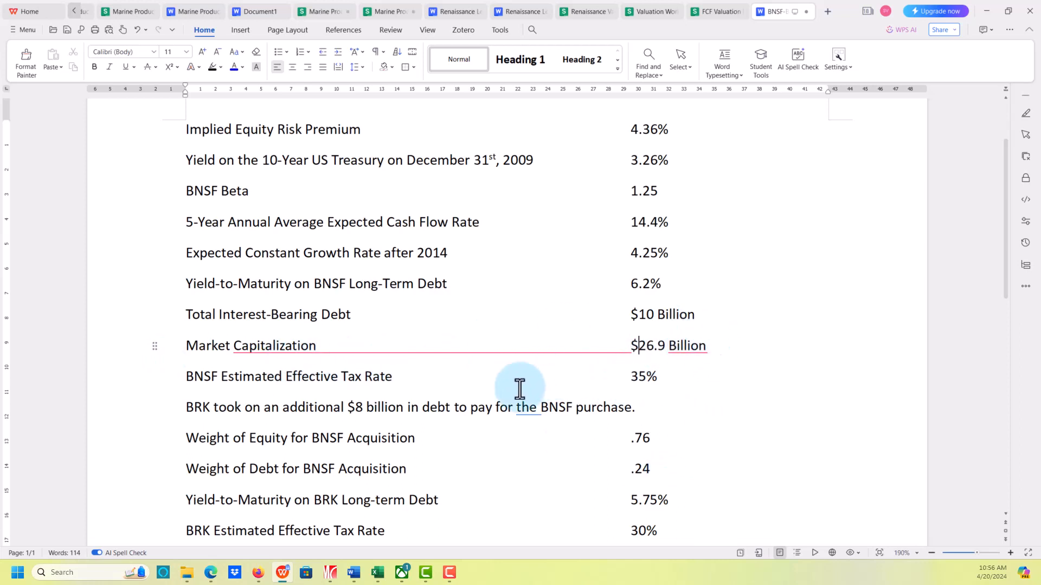
mouse_move(378, 573)
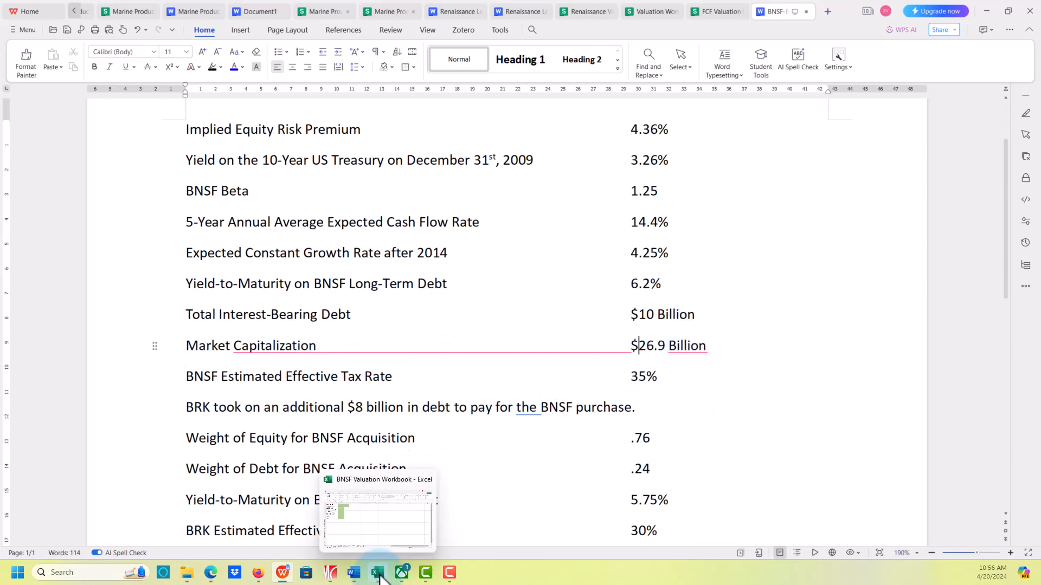
left_click(349, 515)
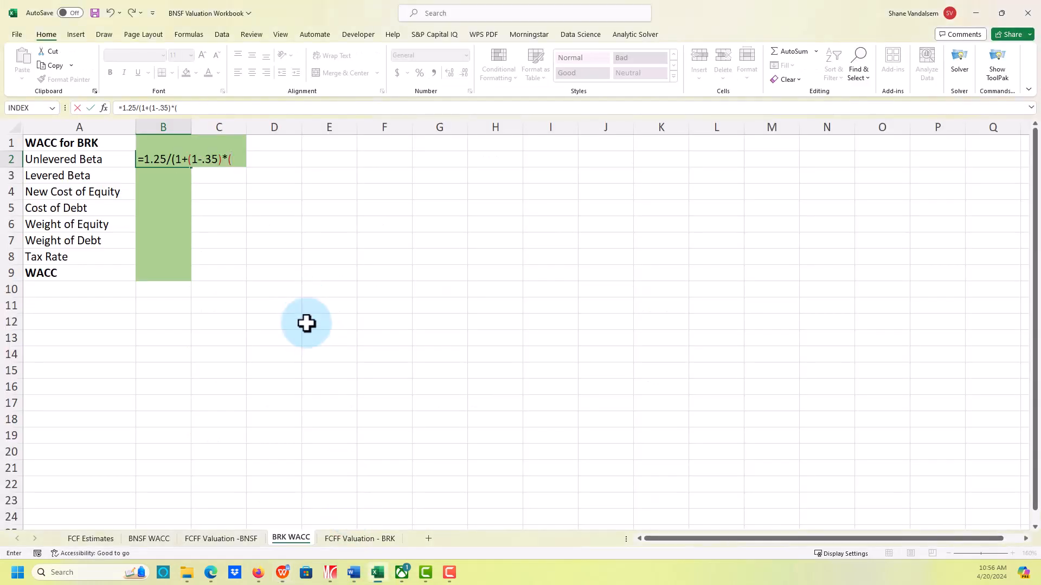
type("1")
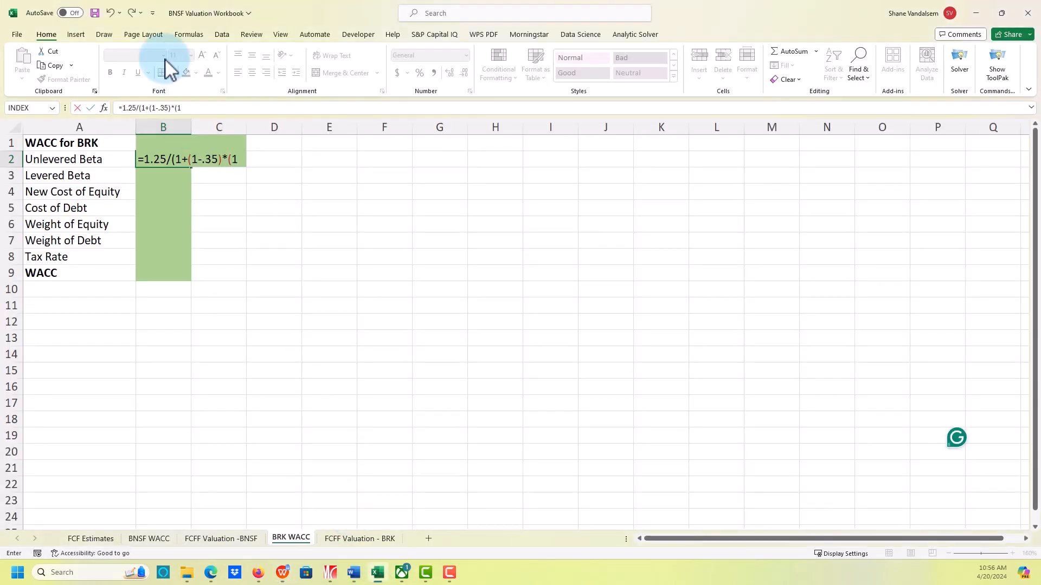
type("0/26.")
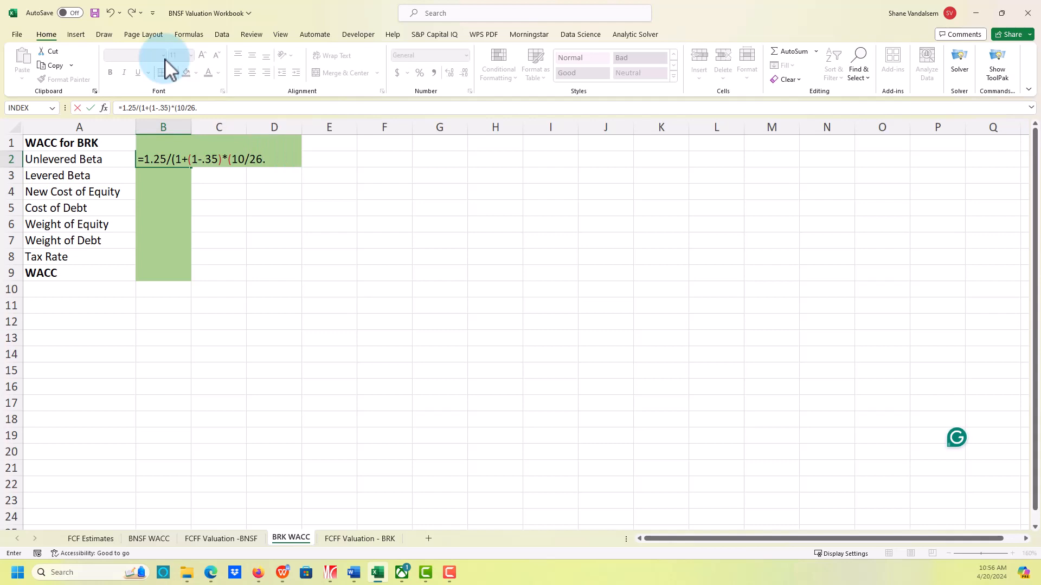
type("9))")
key("ctrl+Return")
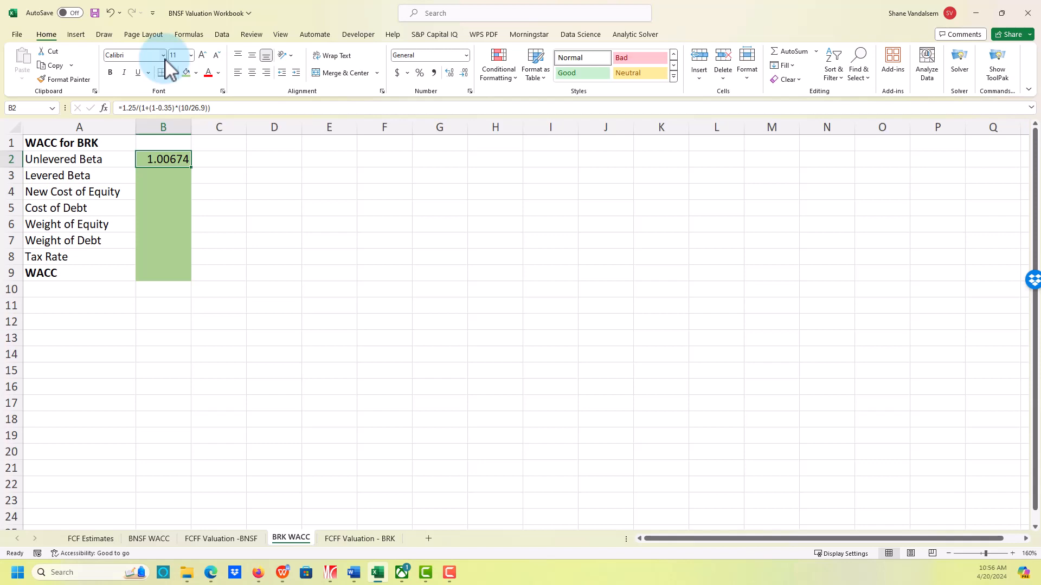
Step: Calculate the Levered Beta in B3 with =B2*(1+(1-.30)*(.24/.76)), checking the acquisition weights in the WPS assumptions document
key("Down")
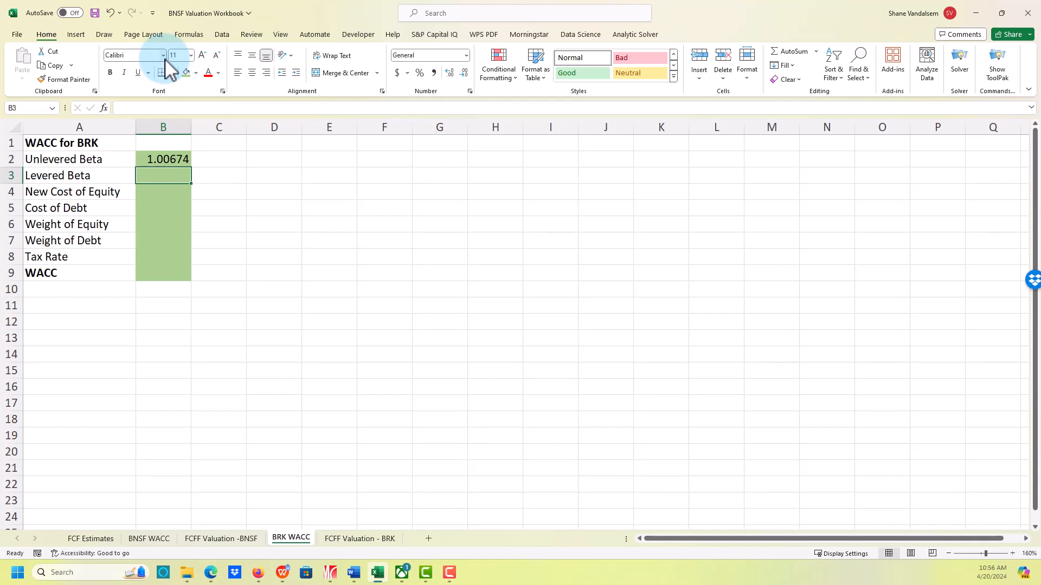
type("=")
key("Up")
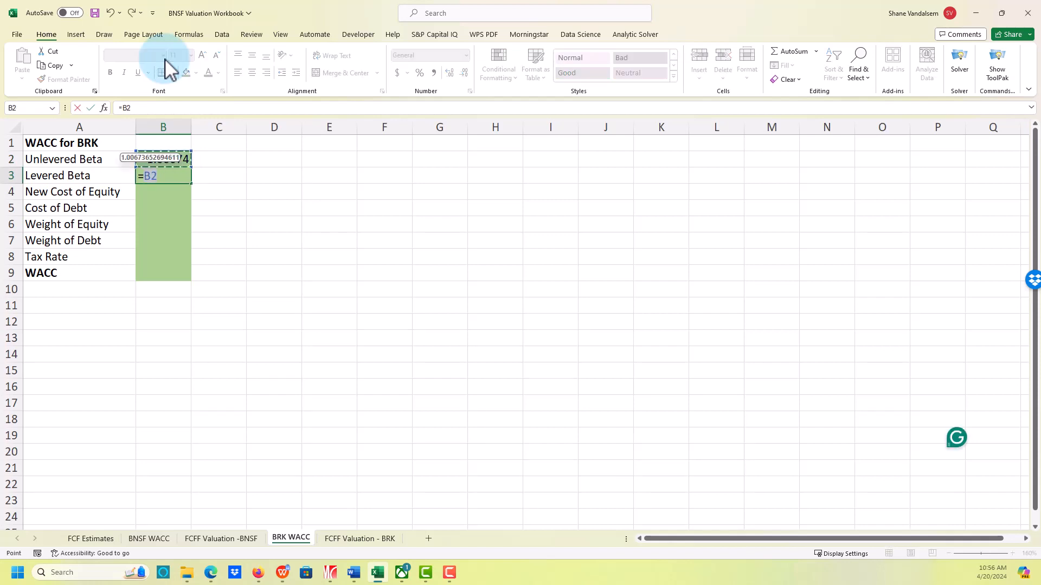
type("*(1")
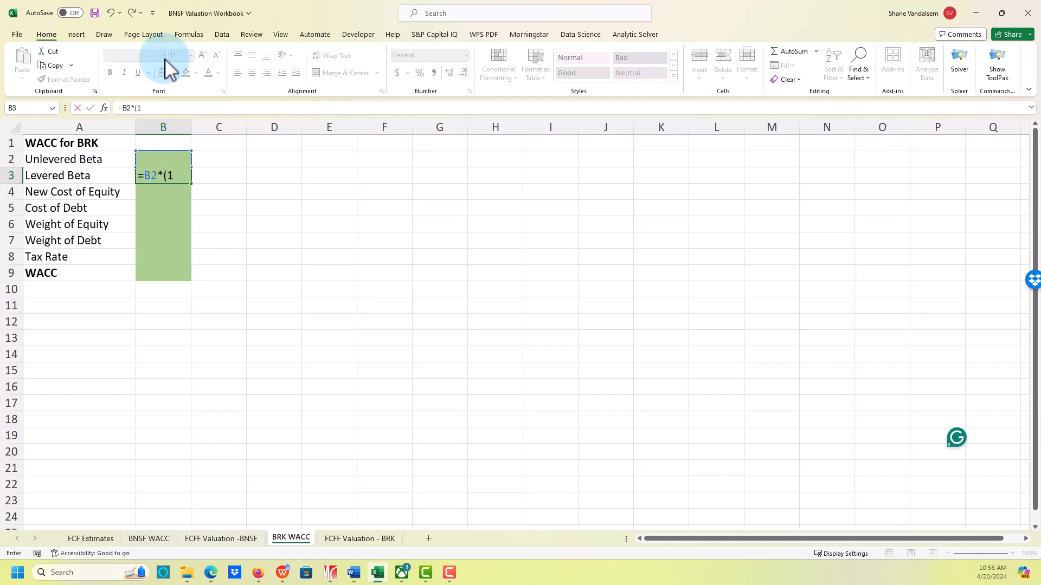
type("+(1")
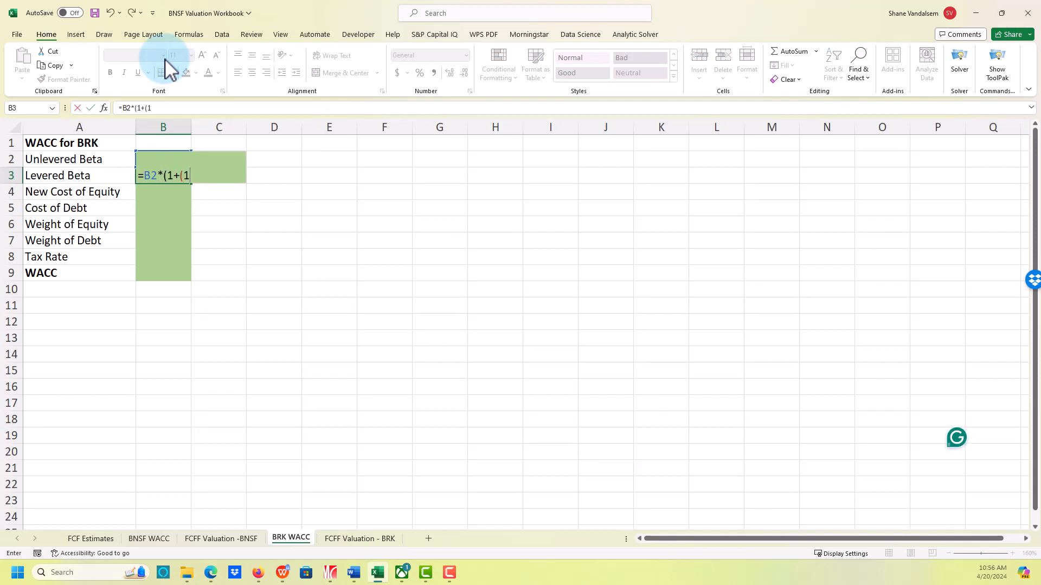
type("-.30)*")
key("BackSpace")
type("(")
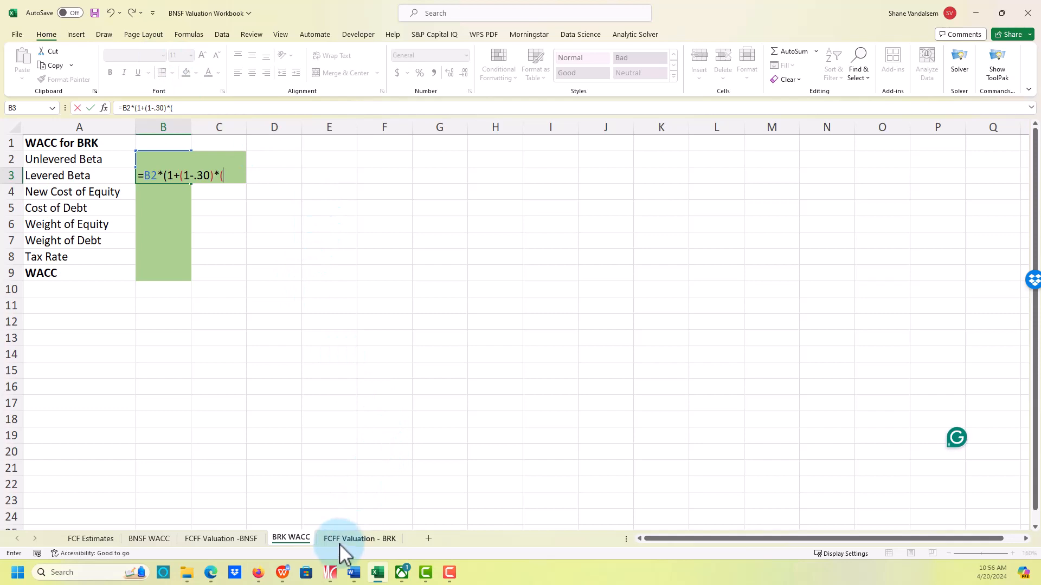
left_click(284, 574)
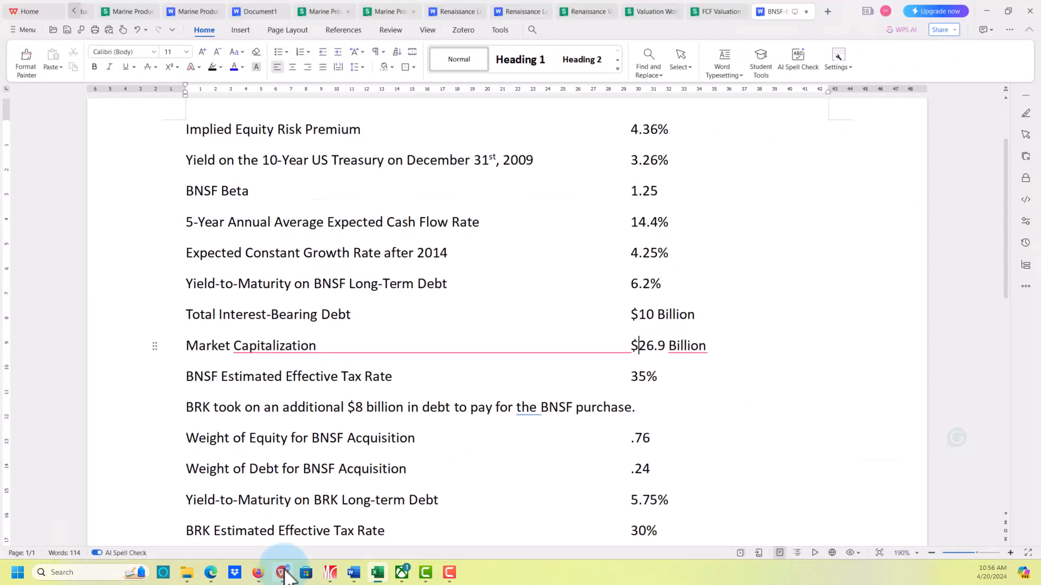
scroll(600, 441, "down", 1)
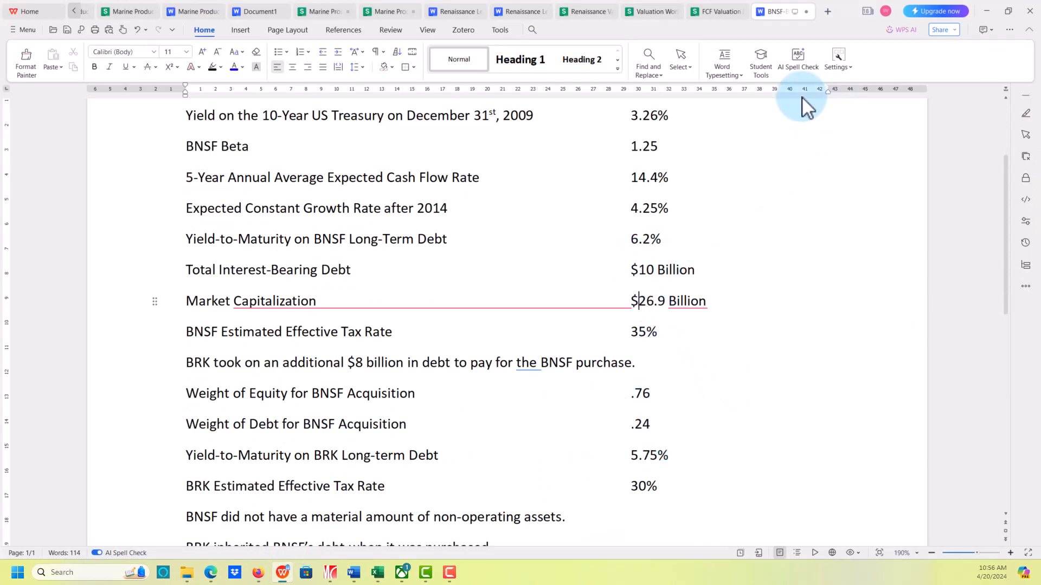
left_click(985, 10)
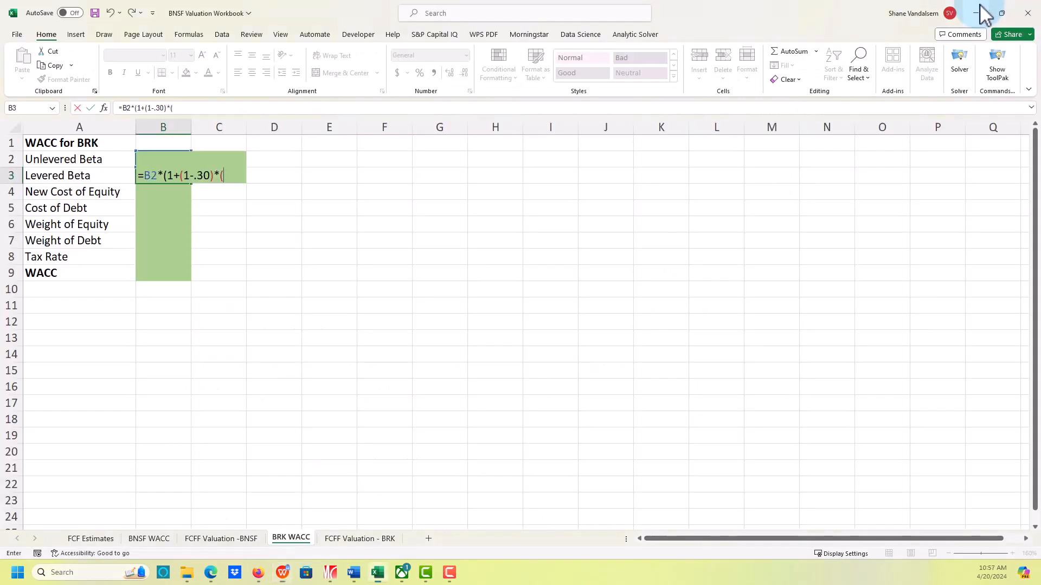
type("e")
key("BackSpace")
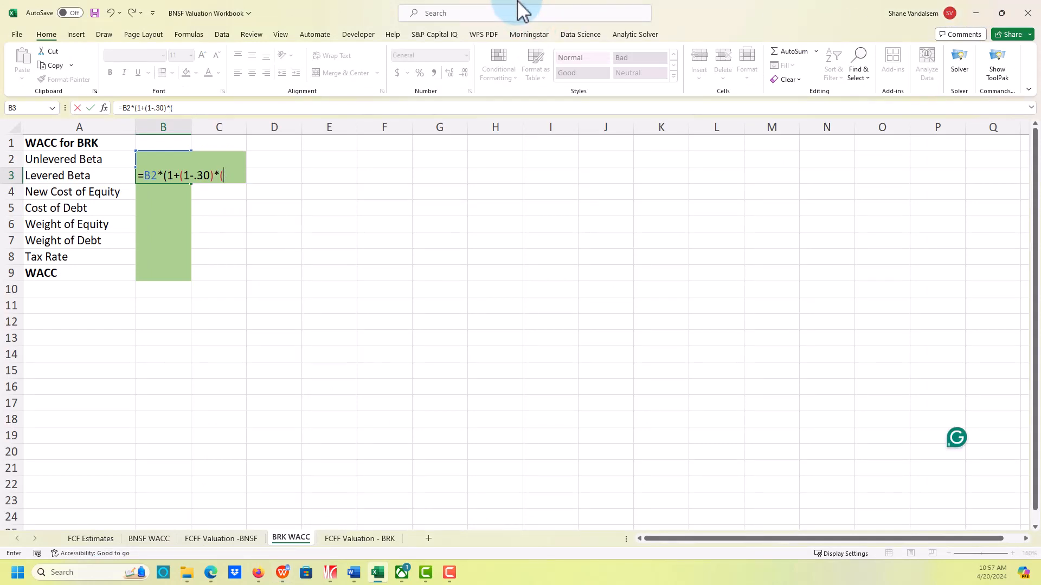
type(".24/.")
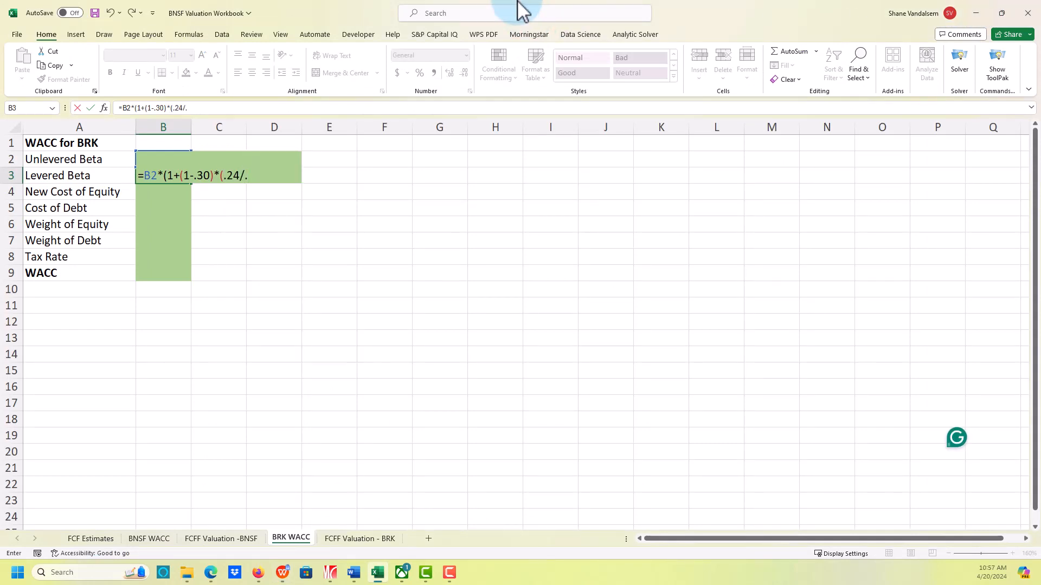
type("76))")
key("ctrl+Return")
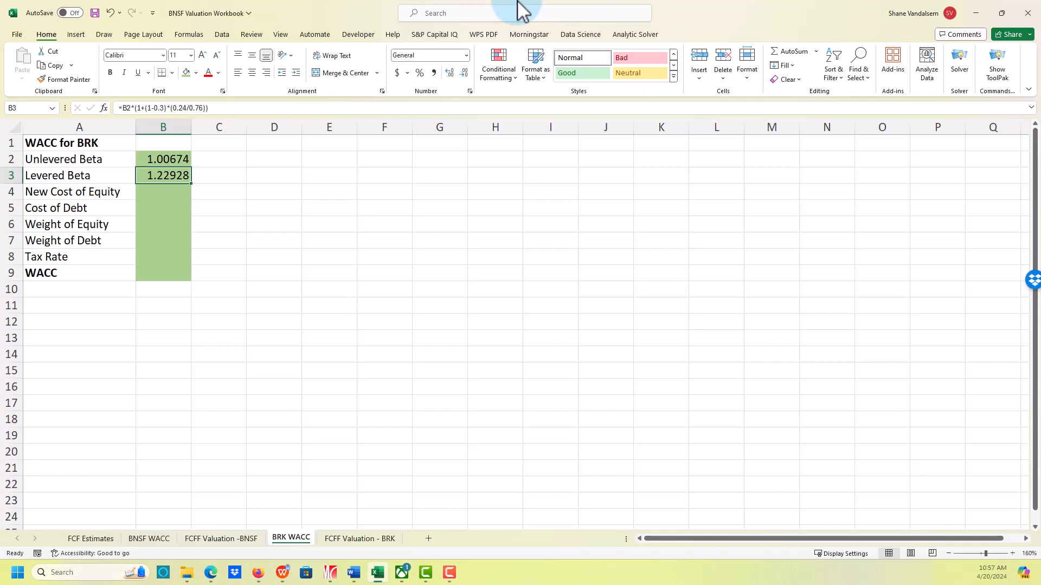
Step: Calculate the New Cost of Equity in B4 with =B3*'BNSF WACC'!B4+'BNSF WACC'!B2, using BNSF's market risk premium and risk-free rate
key("Down")
type("=")
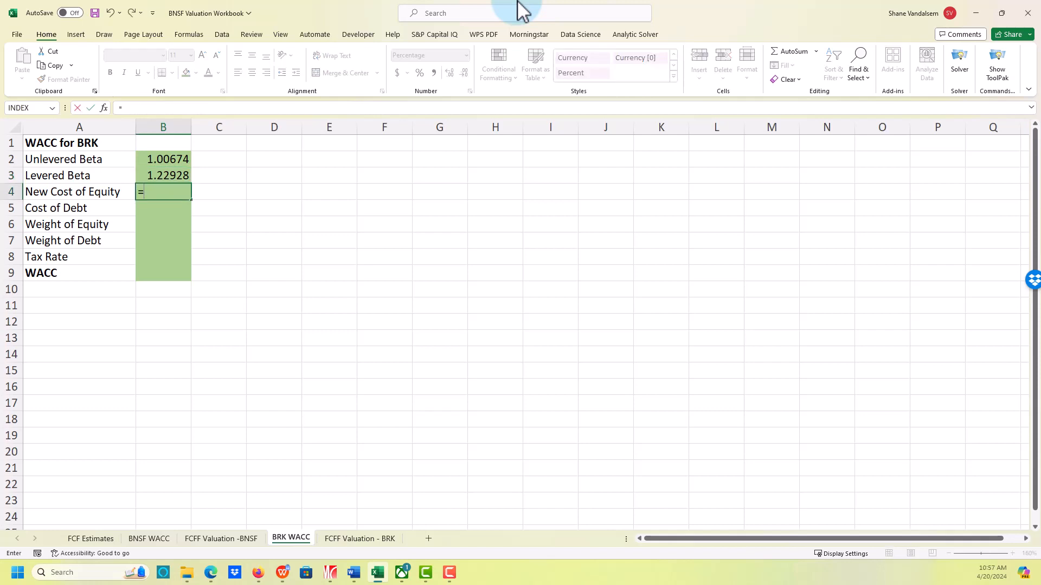
key("Up")
type("*")
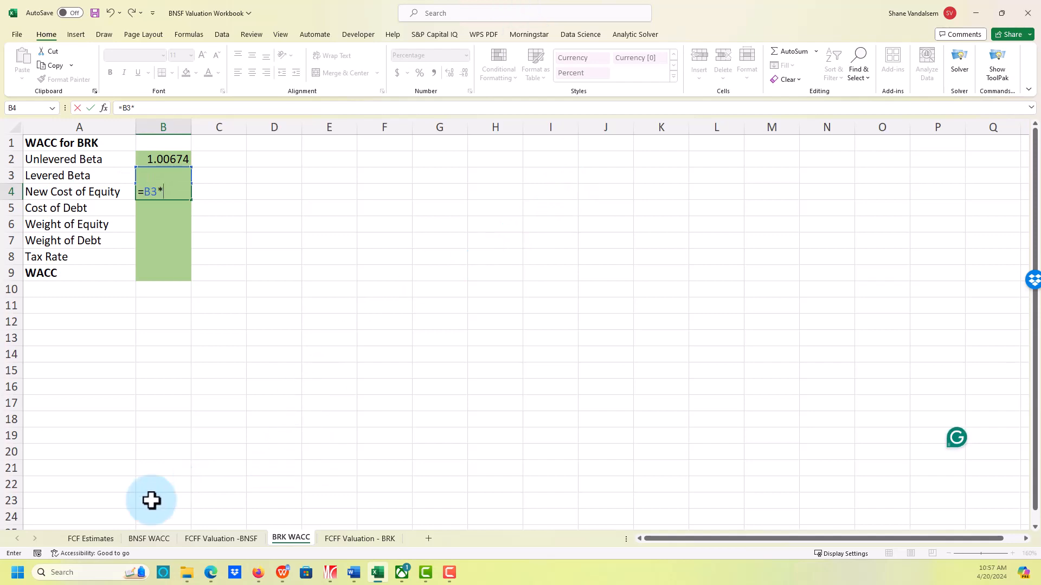
left_click(151, 539)
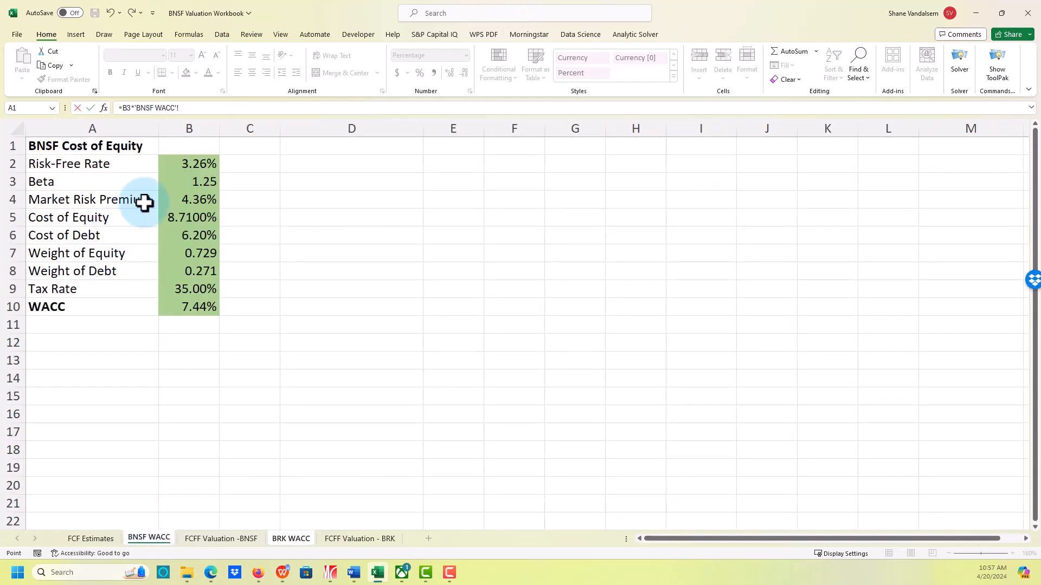
left_click(189, 201)
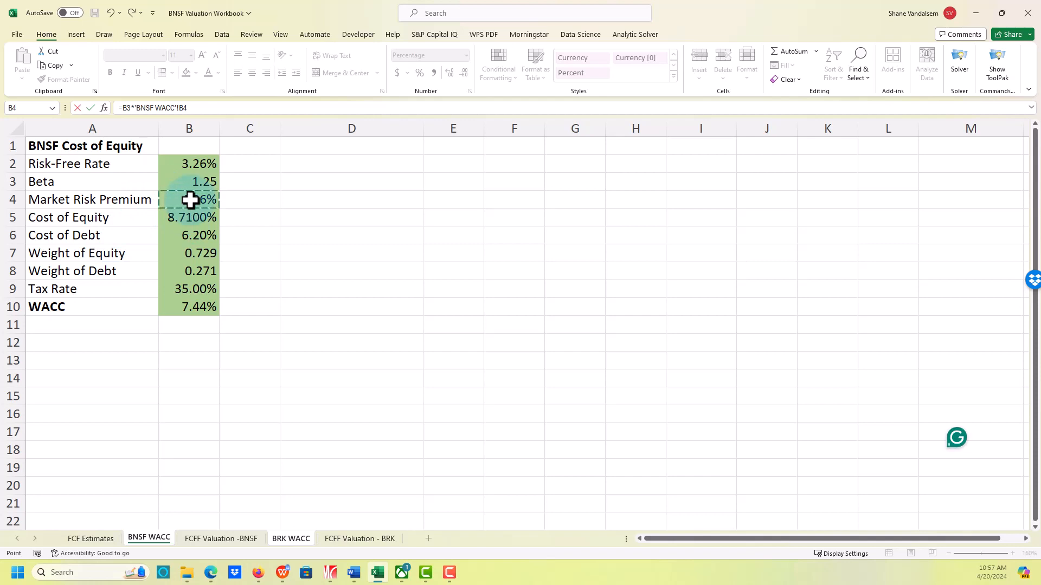
type("+")
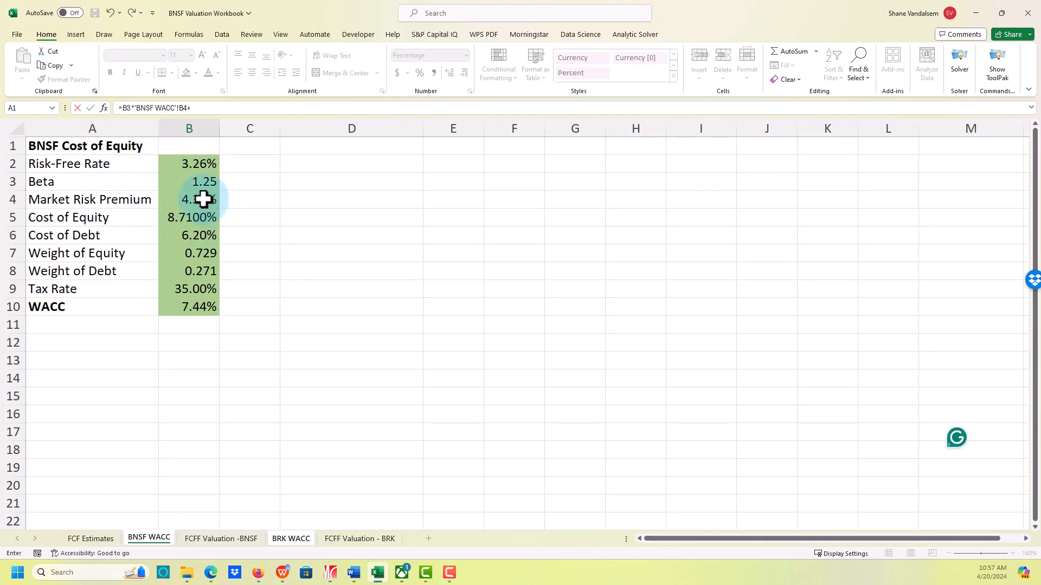
left_click(185, 160)
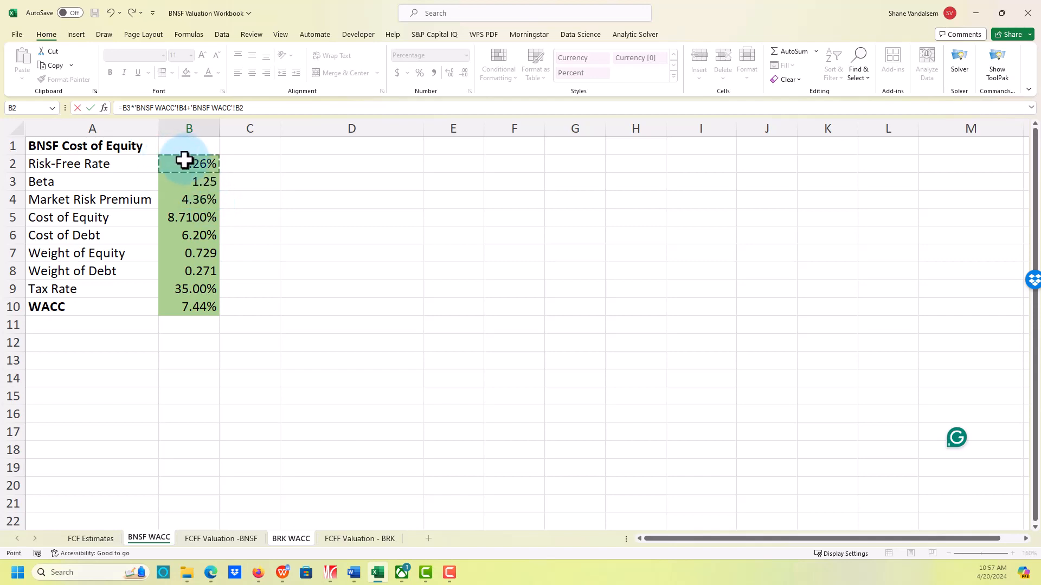
key("Return")
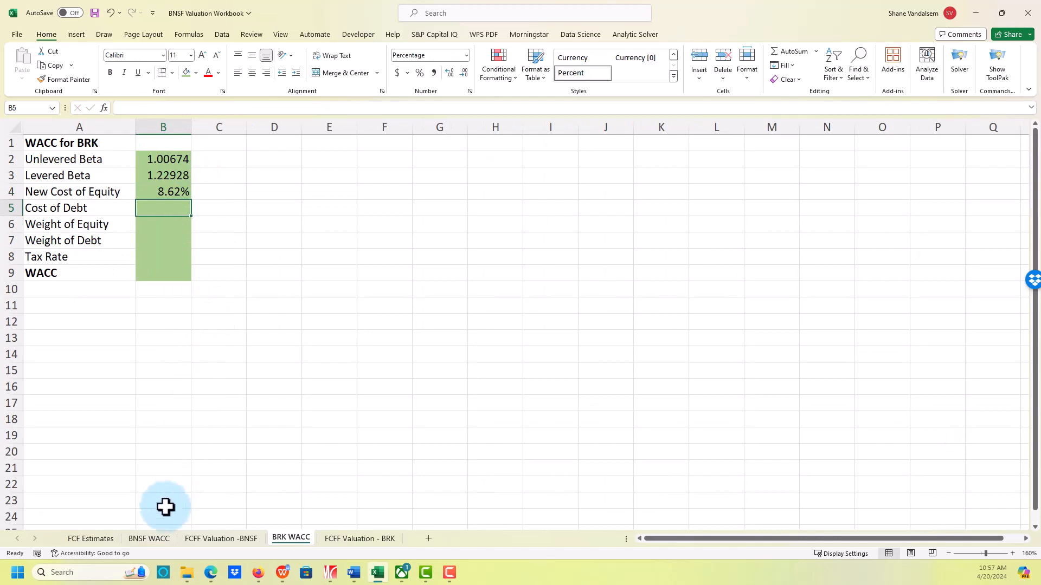
Step: Review the BNSF WACC worksheet and the WPS assumptions document, and enter 5.75% as BRK's Cost of Debt in B5
left_click(156, 536)
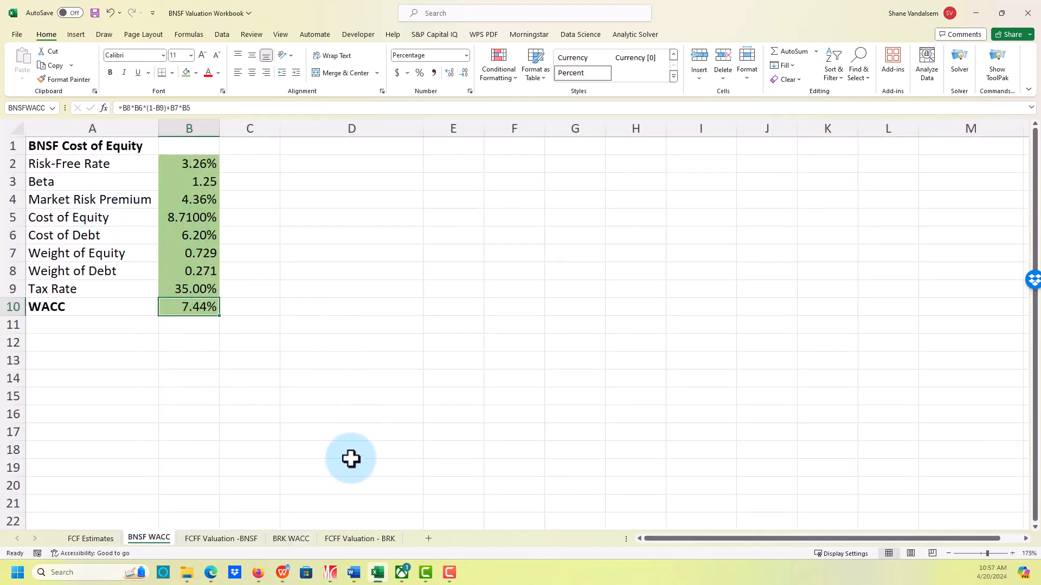
left_click(309, 539)
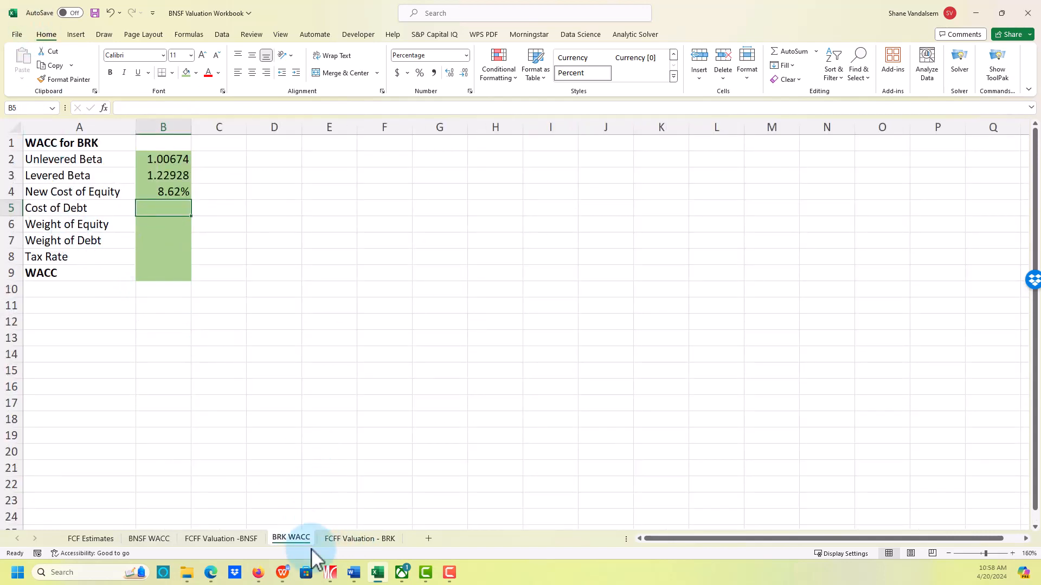
left_click(285, 572)
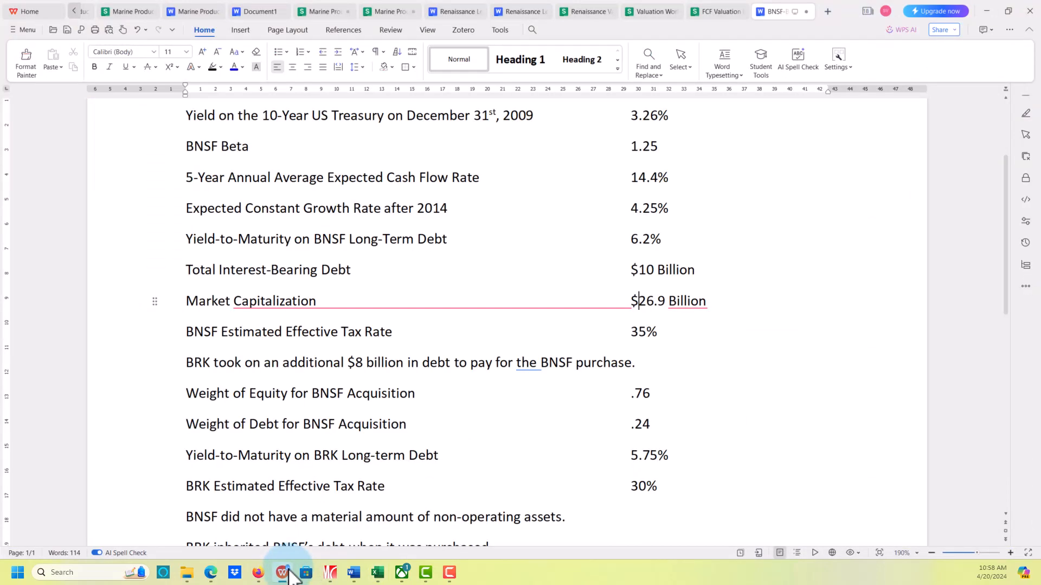
left_click(282, 572)
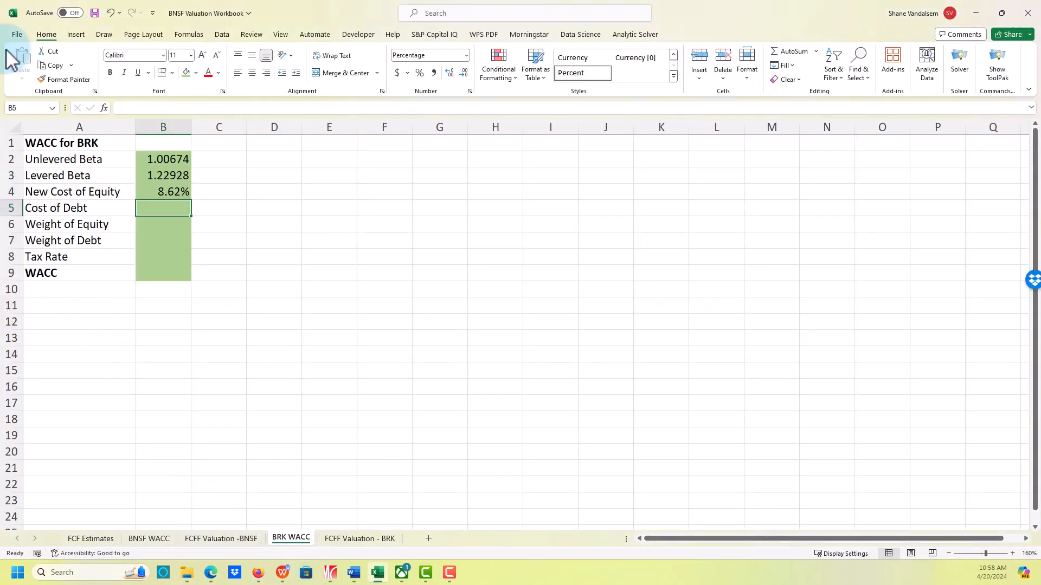
type("5.75")
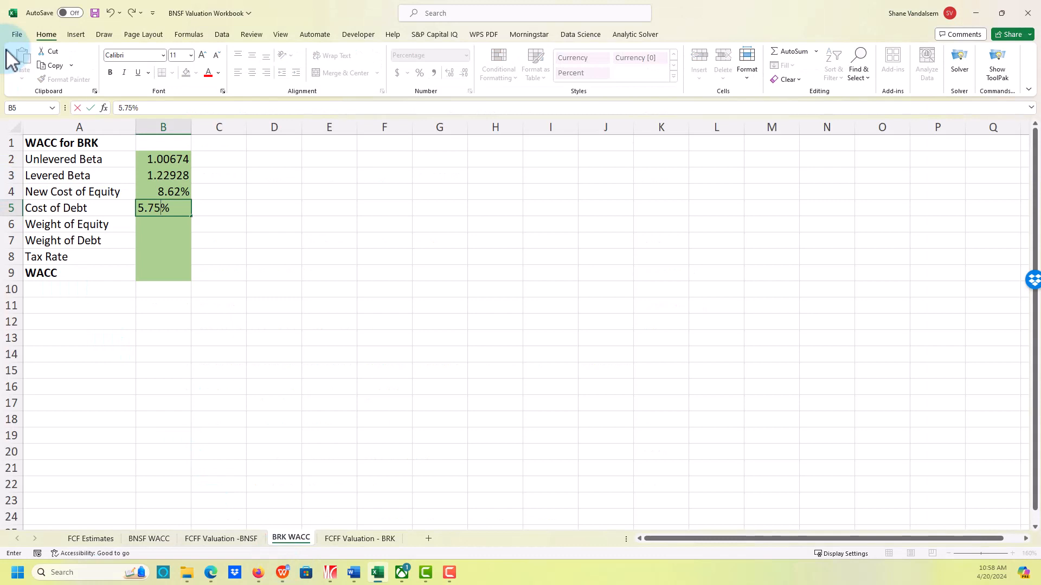
key("Return")
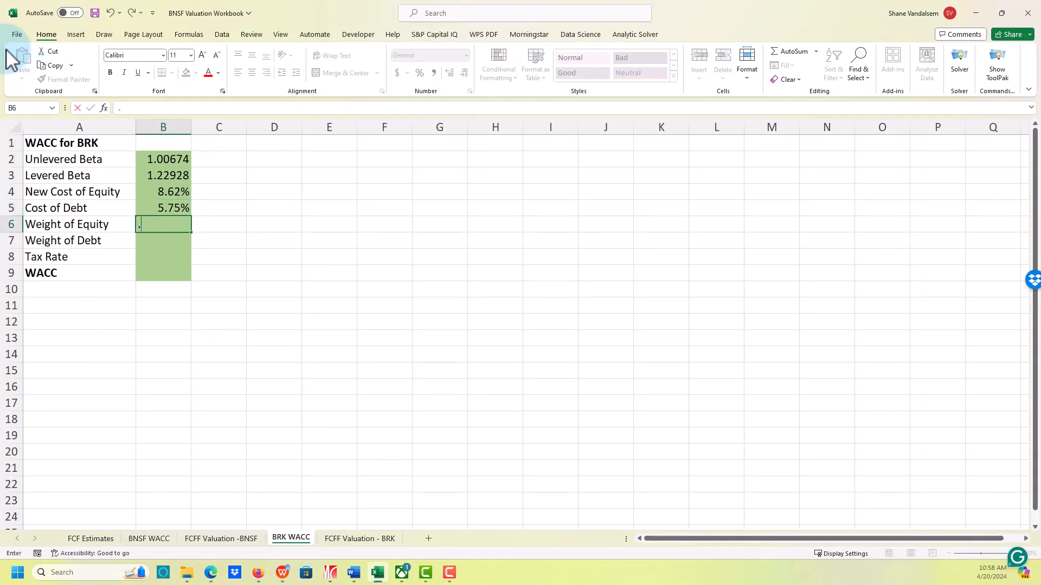
Step: Enter .76 as the Weight of Equity in B6 and .24 as the Weight of Debt in B7
type(".76")
key("Return")
type(".24")
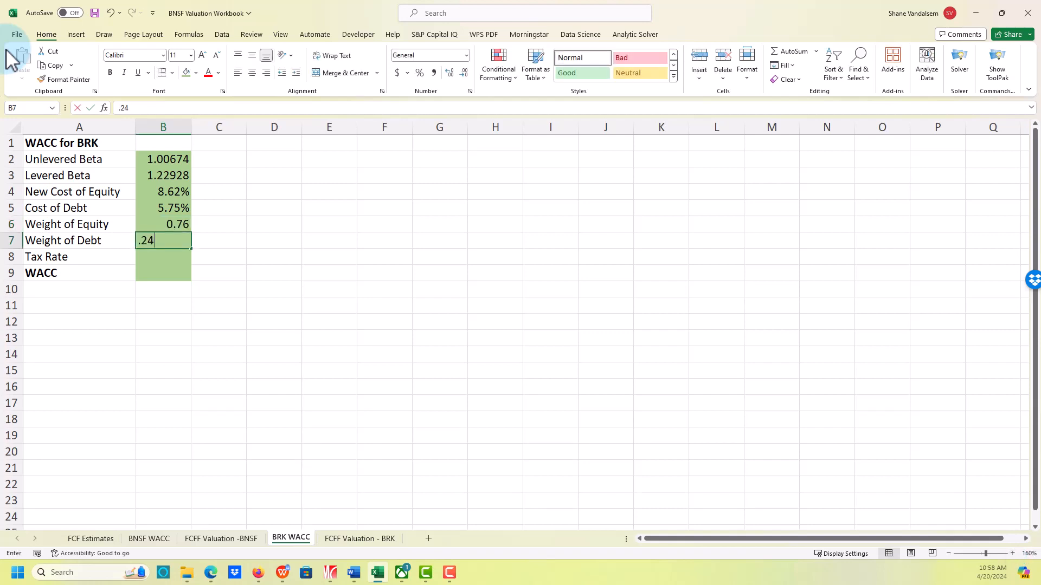
key("Return")
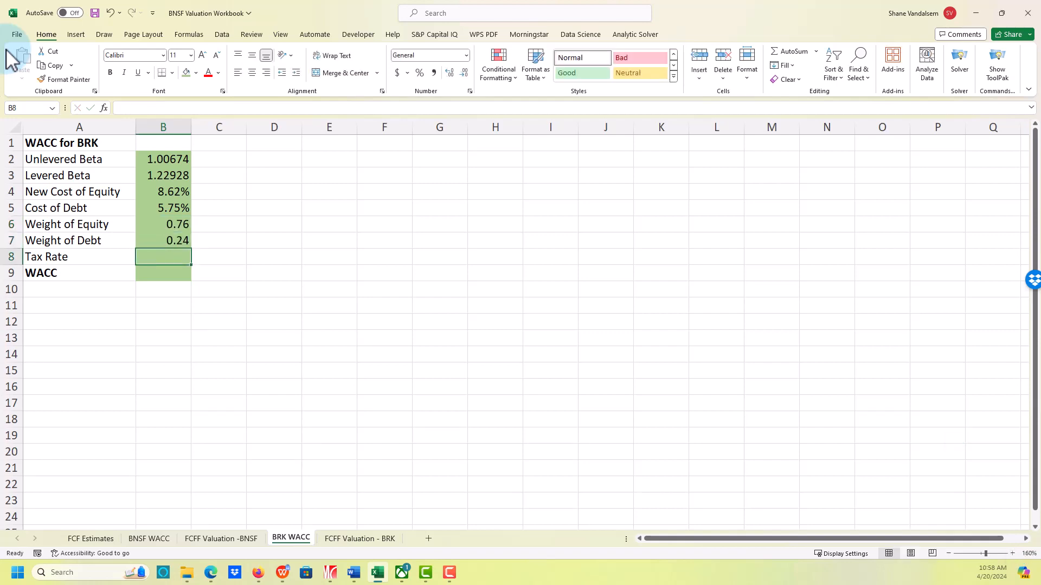
Step: Enter .30 as the Tax Rate in B8 and format it as a percentage with no decimal places
type(".30")
key("ctrl+Return")
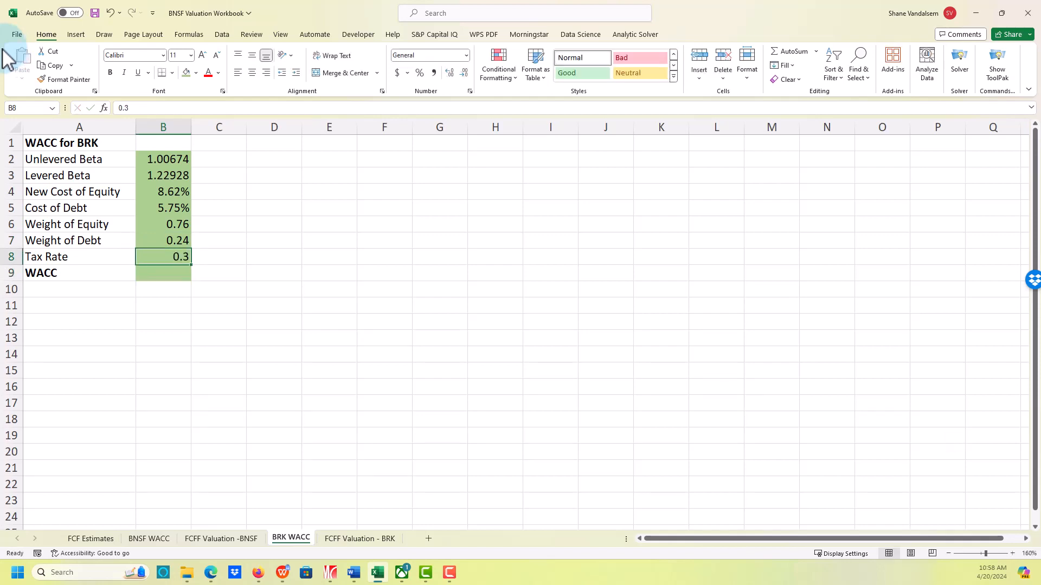
left_click(419, 72)
left_click(454, 76)
left_click(454, 77)
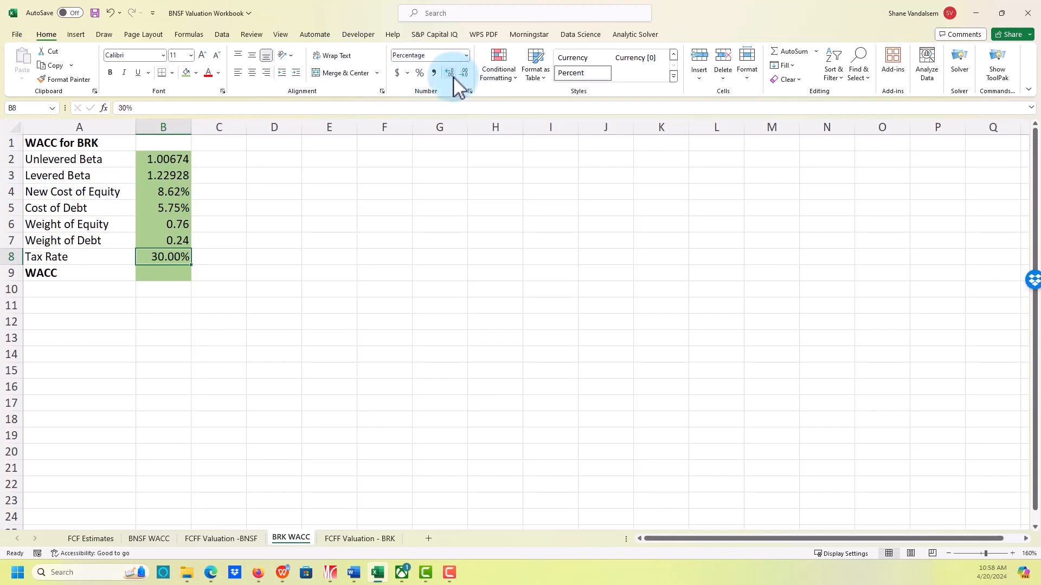
left_click(465, 74)
left_click(465, 74)
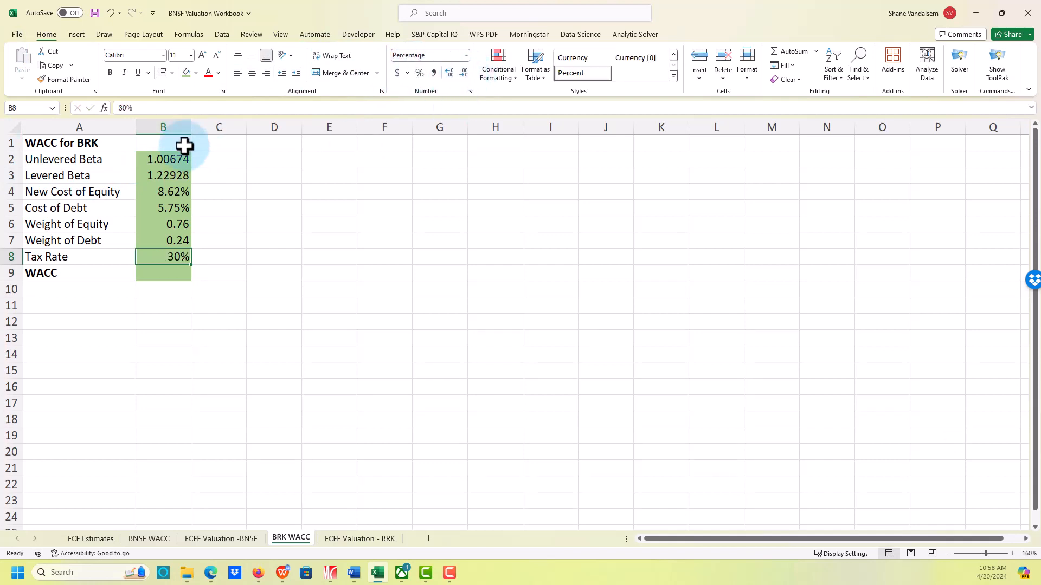
Step: Calculate the BRK WACC in B9 with =B6*B4+B7*B5*(1-B8)
key("Return")
type("=")
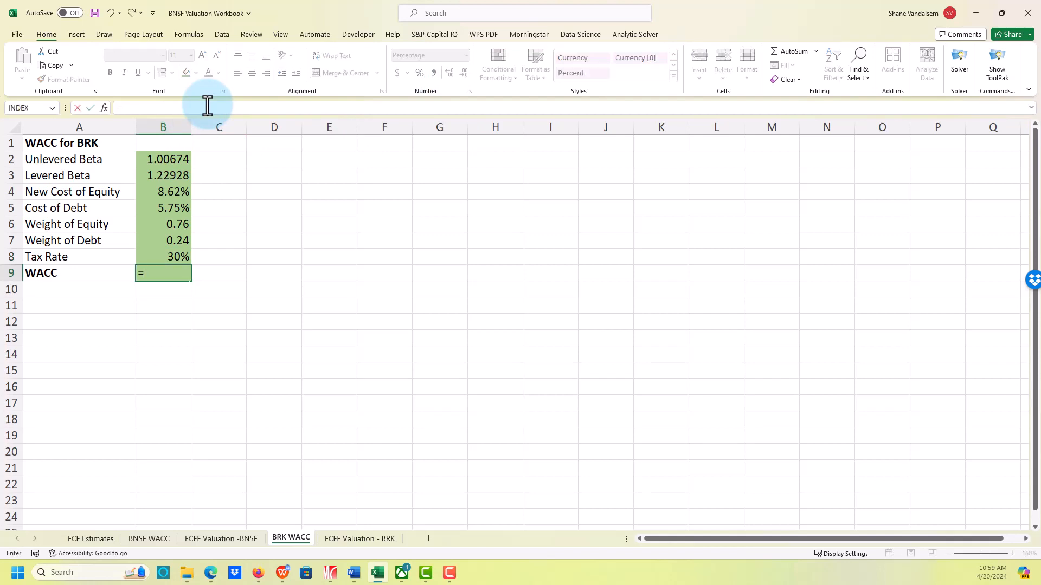
key("Up")
key("Up")
key("Up")
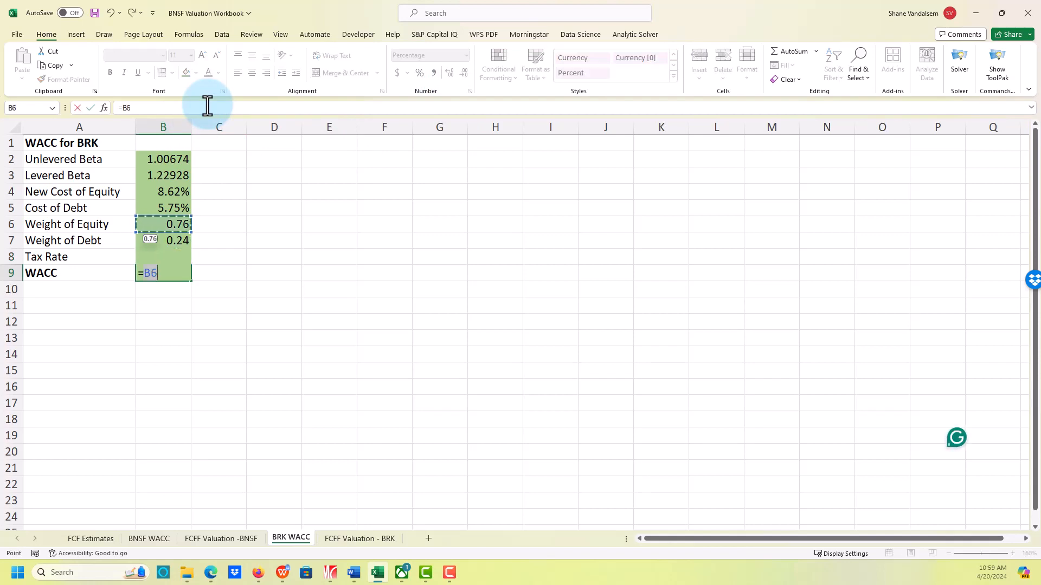
type("*")
key("Up")
key("Up")
key("Up")
key("Up")
key("Up")
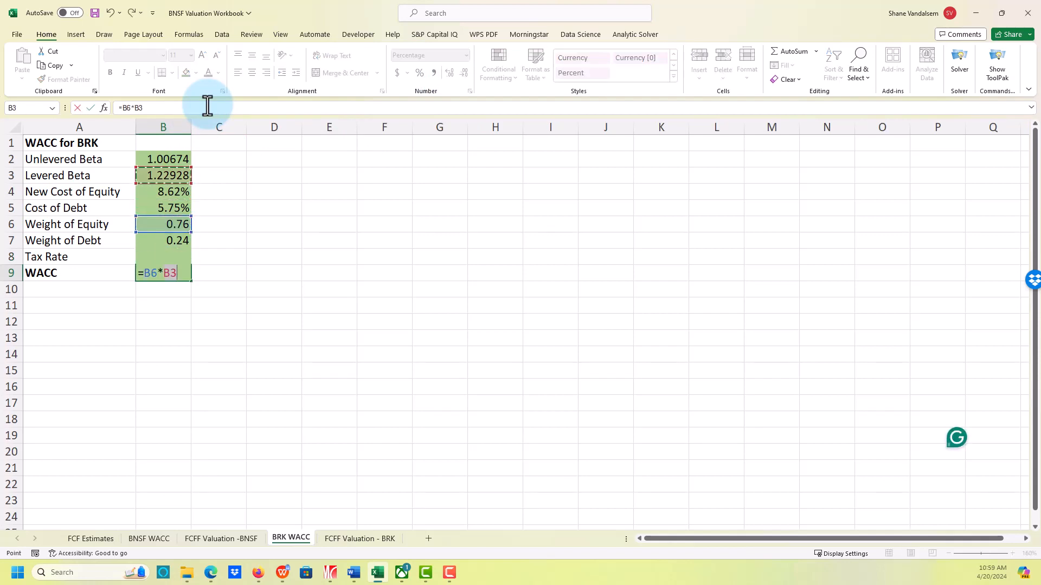
type("+")
key("Up")
key("Up")
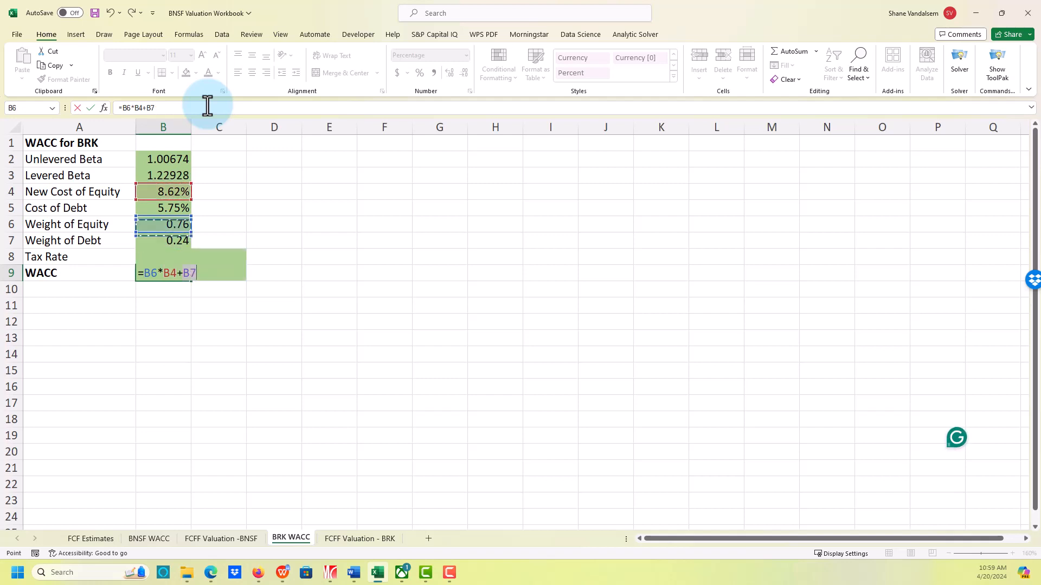
type("*")
key("Up")
key("Up")
key("Up")
key("Up")
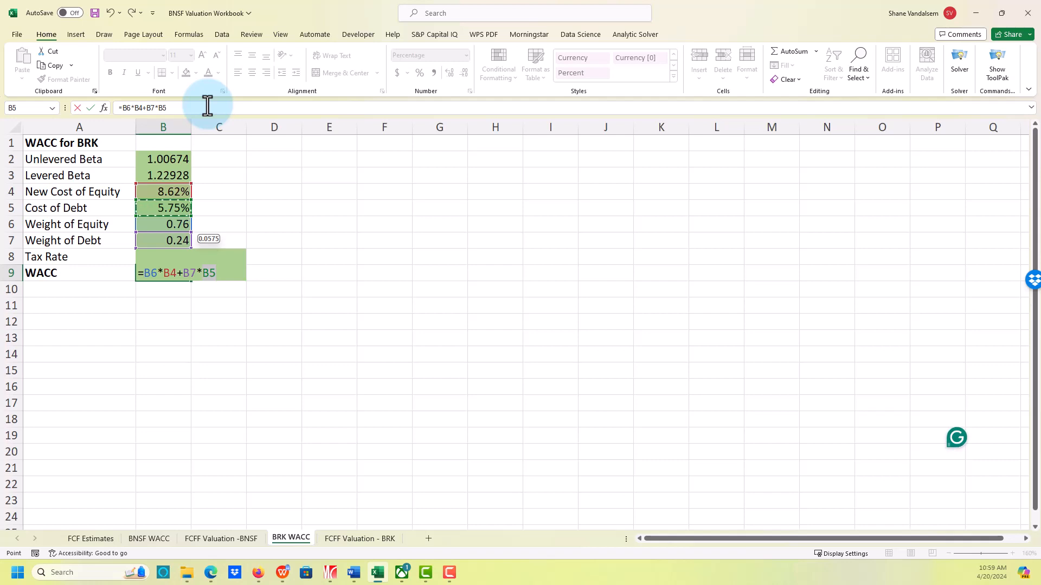
type("*(1-")
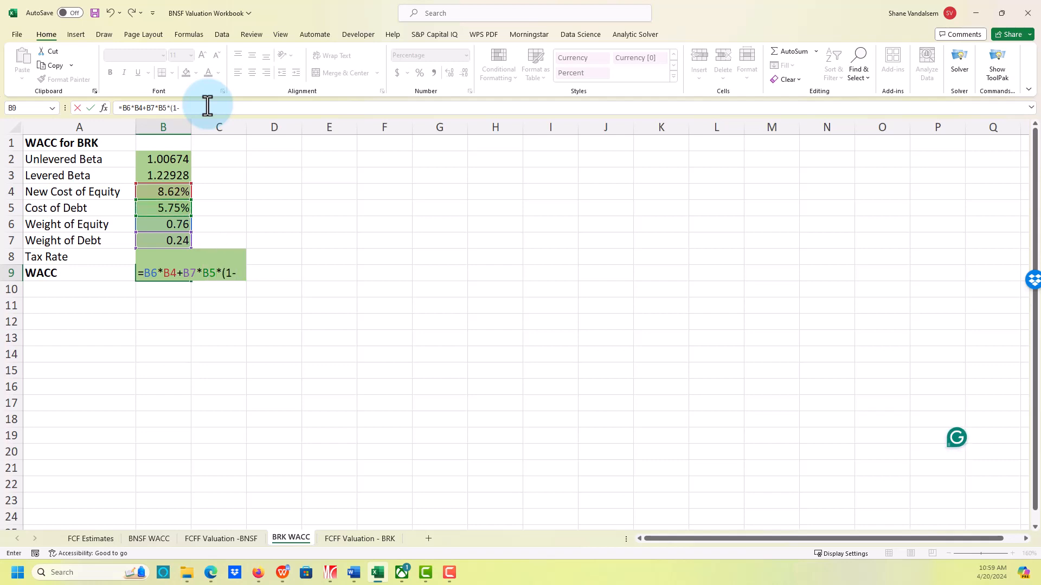
key("Up")
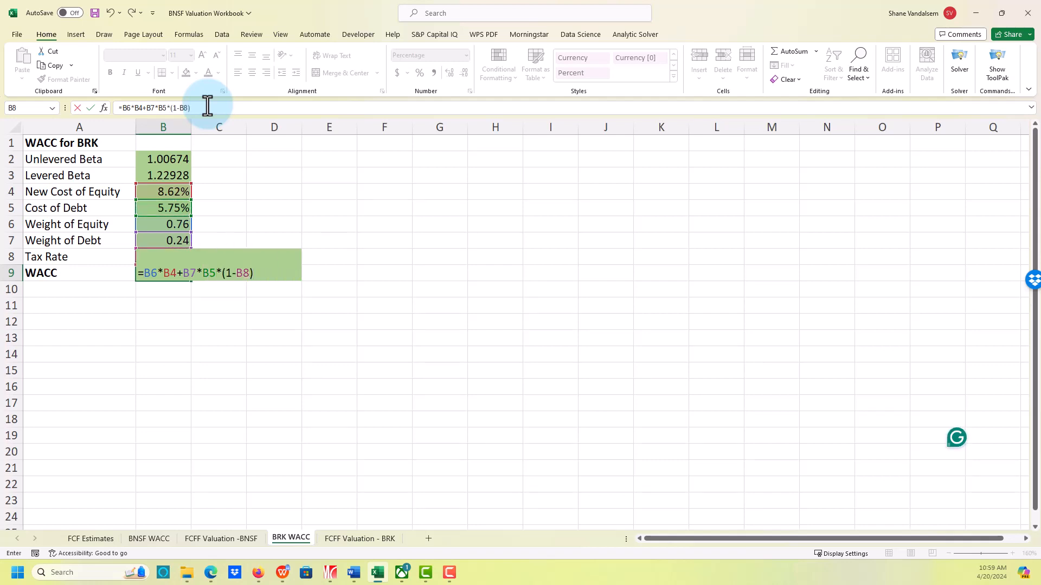
key("Return")
key("Up")
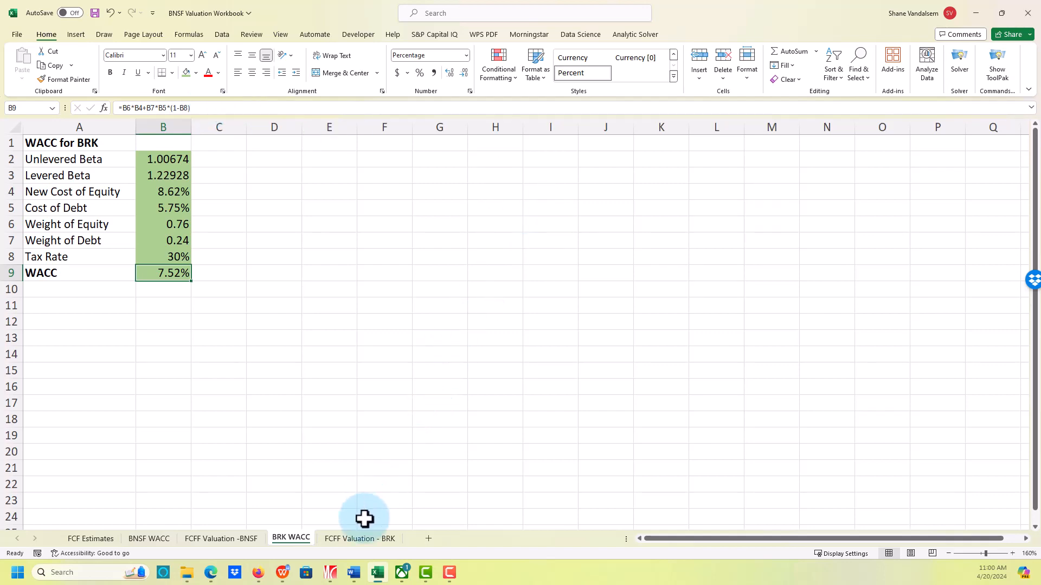
Step: Name the WACC cell B9 on the BRK WACC worksheet BRKWACC
left_click(366, 536)
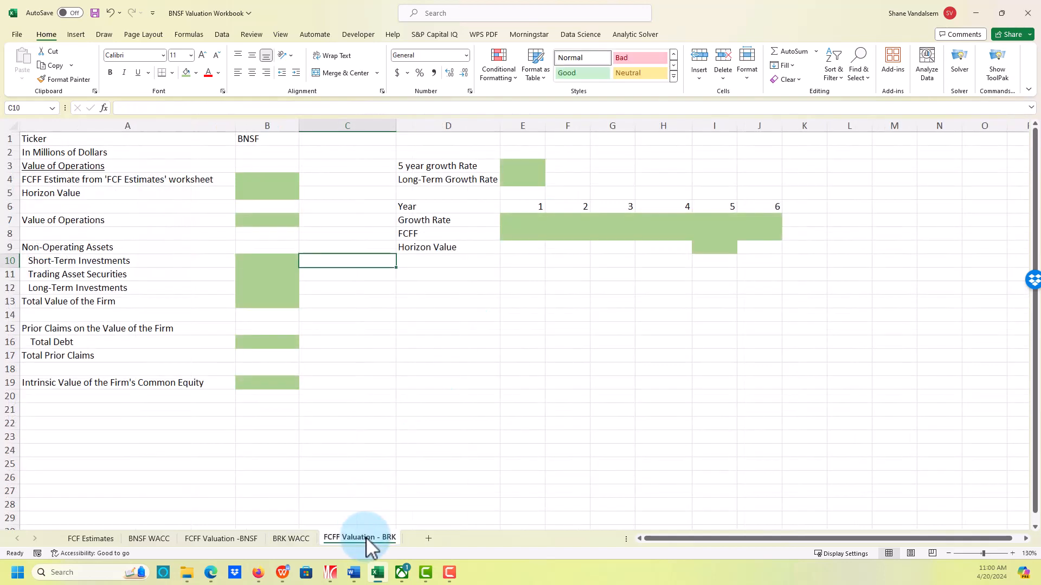
left_click(589, 290)
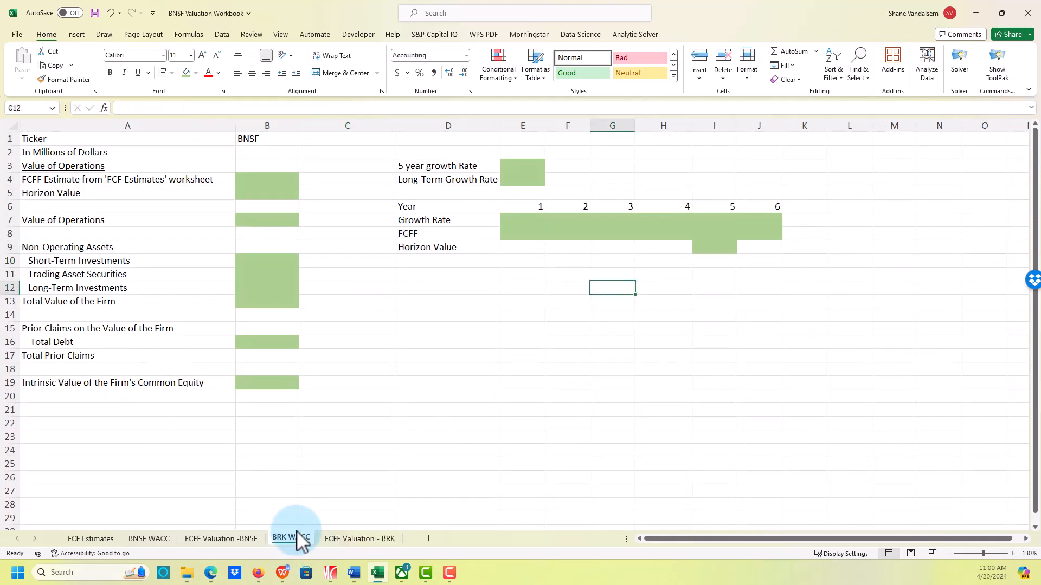
left_click(292, 537)
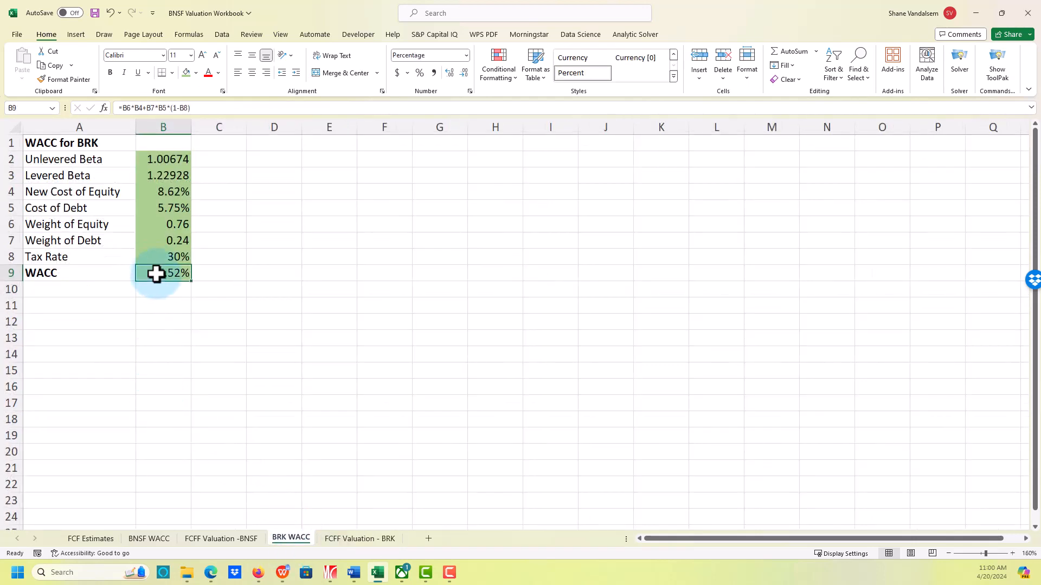
left_click(32, 111)
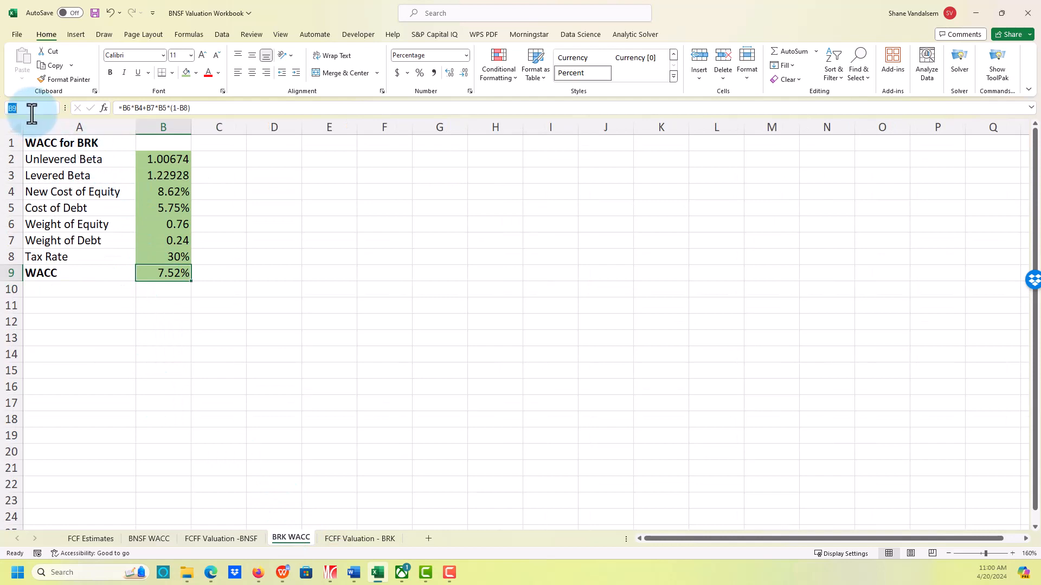
type("BR")
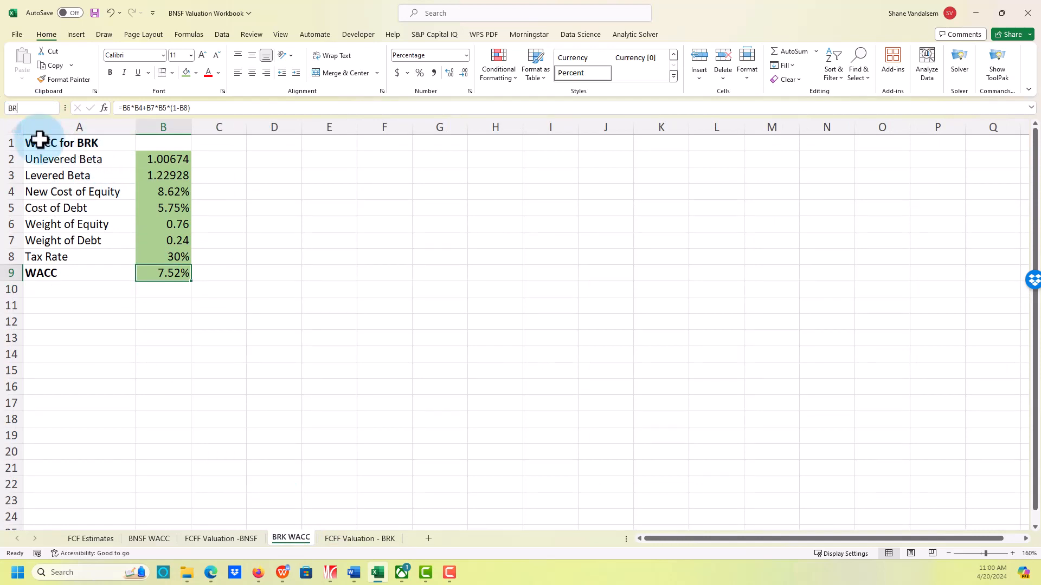
type("KWACC")
key("Return")
key("Return")
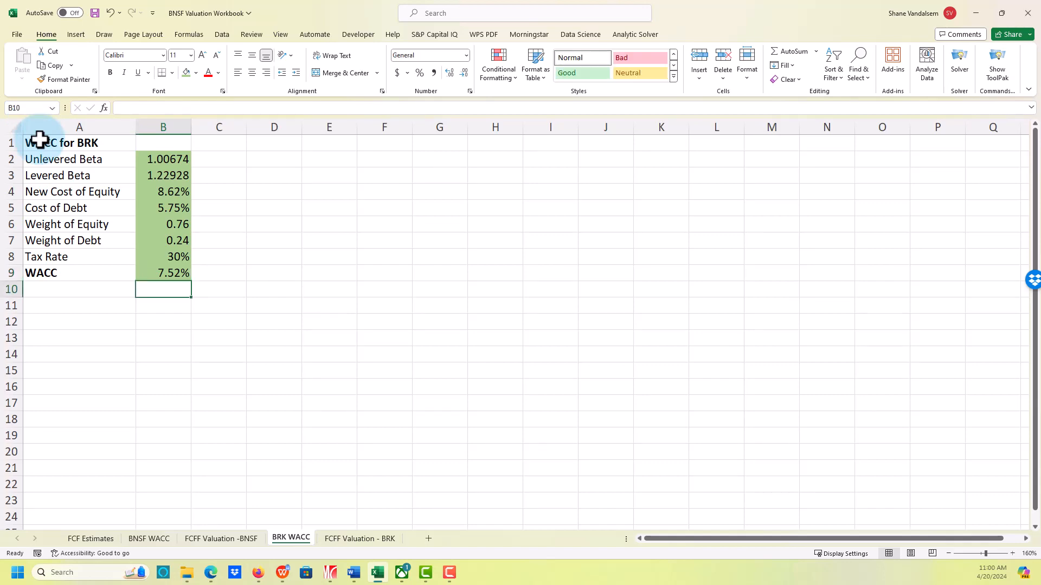
Step: Link the FCFF Estimate in B4 of the FCFF Valuation - BRK worksheet to ='FCF Estimates'!F26
left_click(356, 538)
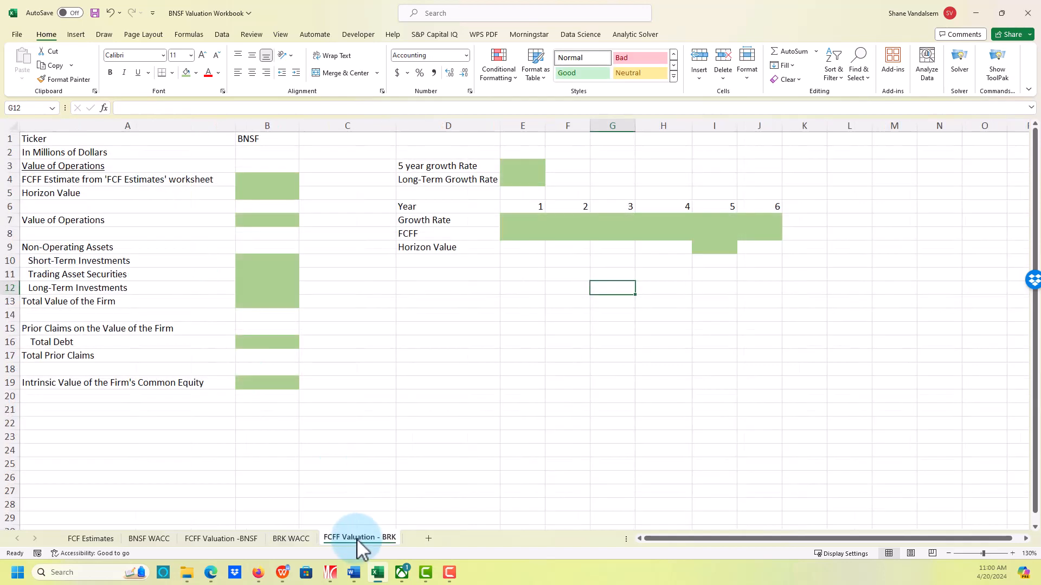
left_click(255, 177)
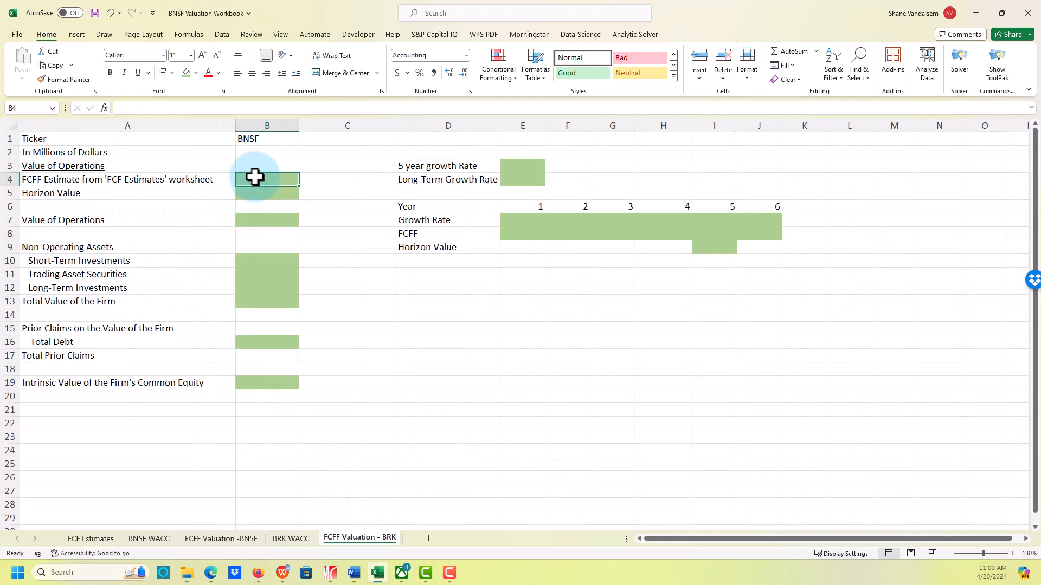
type("=")
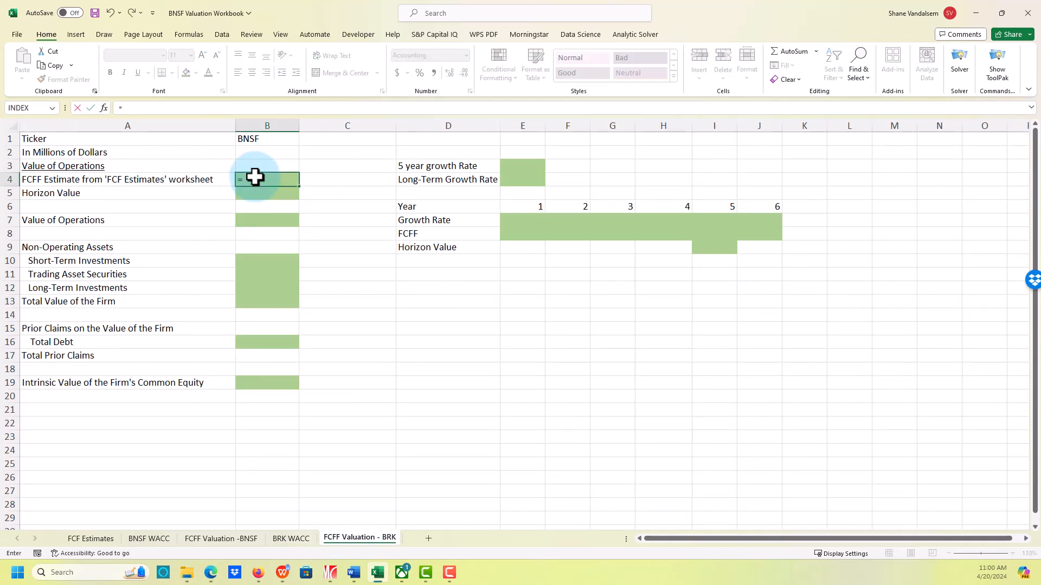
left_click(110, 544)
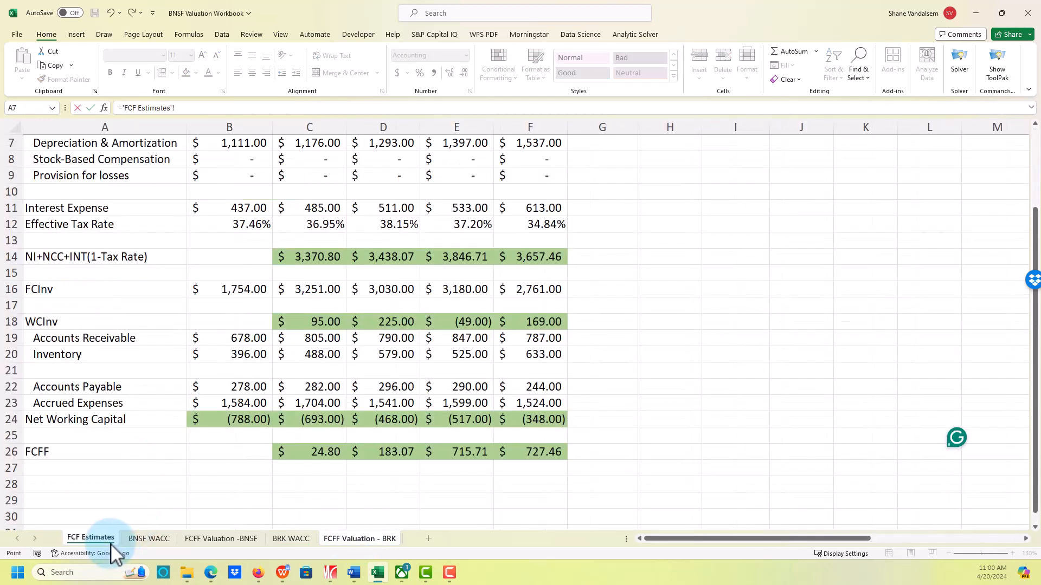
left_click(547, 453)
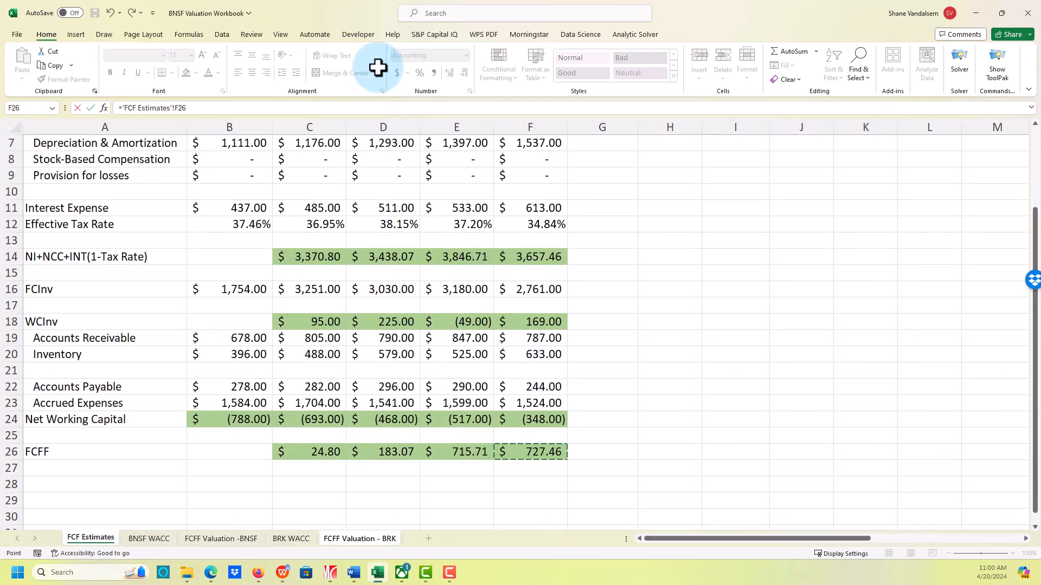
key("Return")
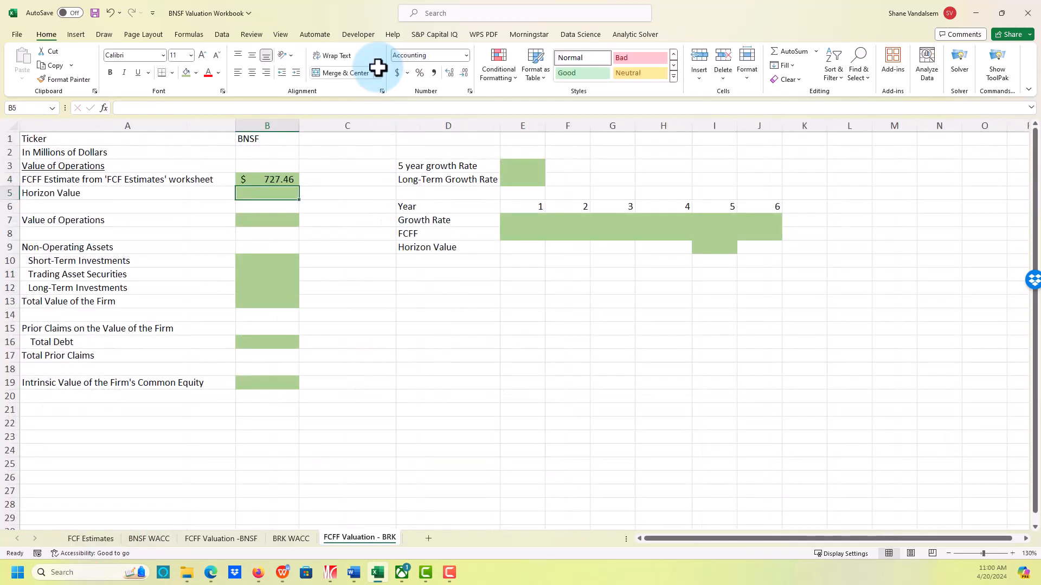
Step: Check the growth assumptions in the WPS document and enter .0425 as the Long-Term Growth Rate in E4
key("Right")
key("Right")
key("Right")
key("Up")
key("Up")
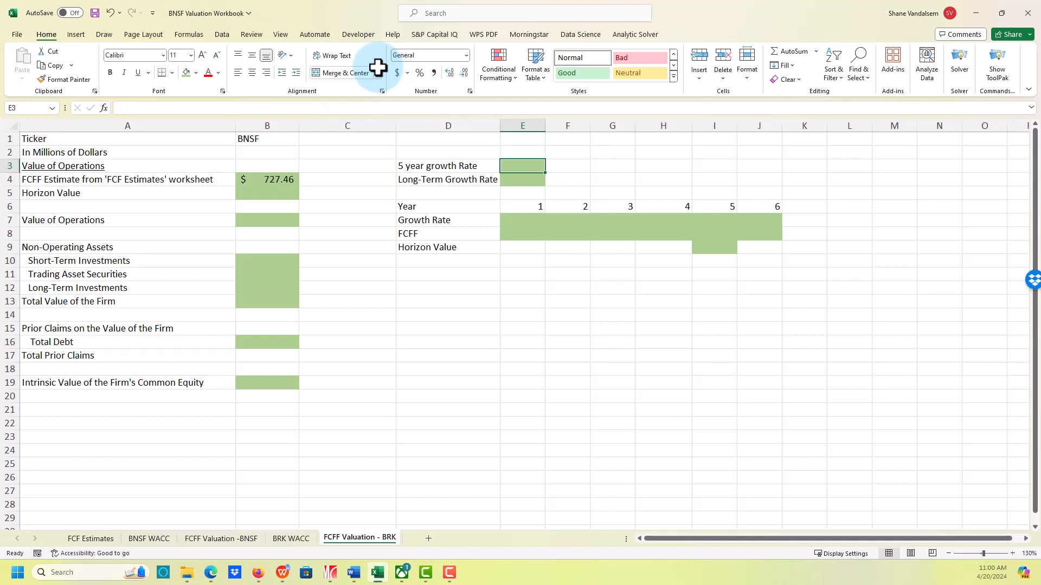
key("Down")
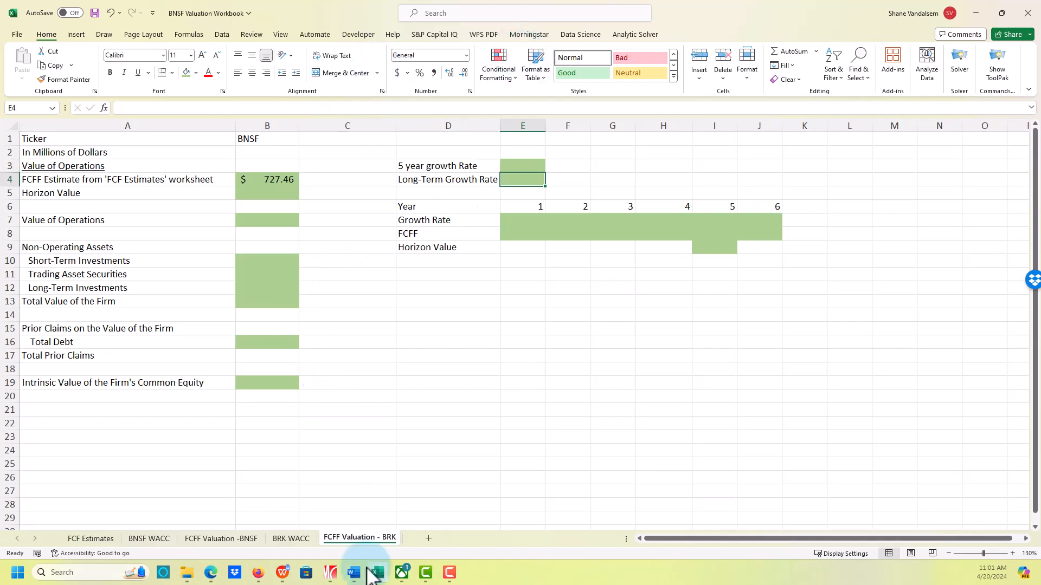
left_click(282, 576)
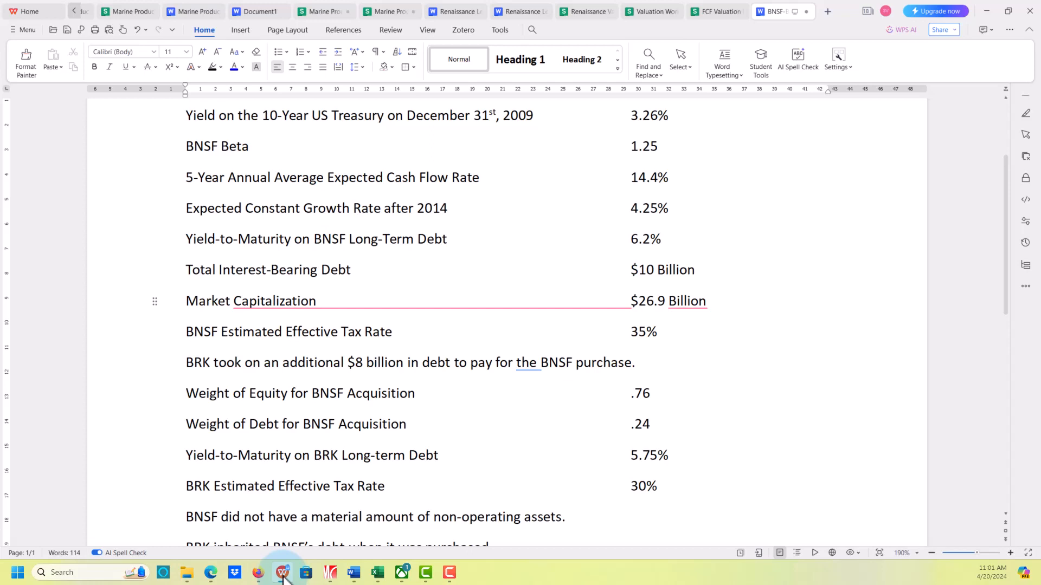
left_click(283, 575)
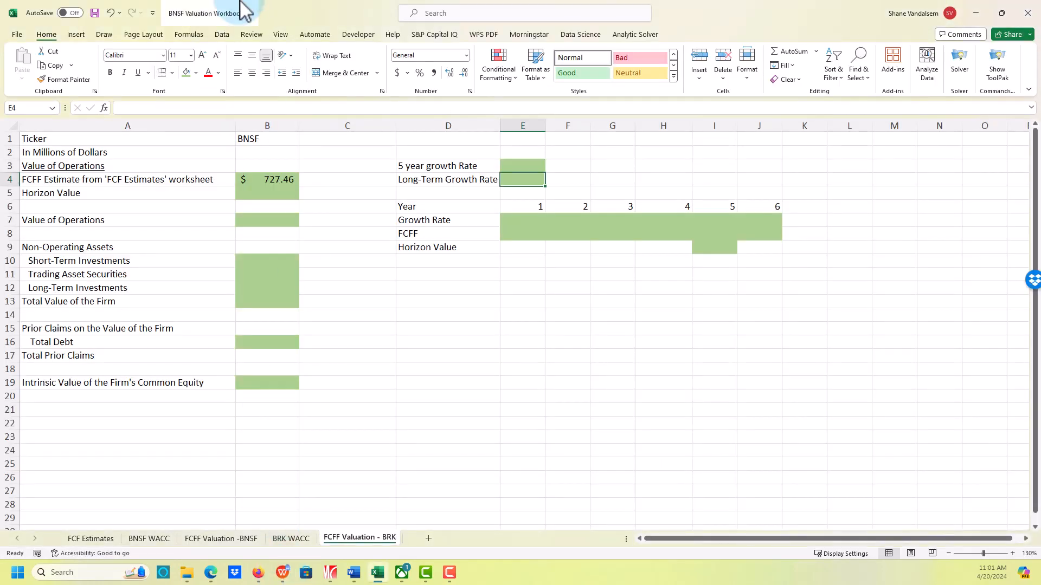
type("0.0425")
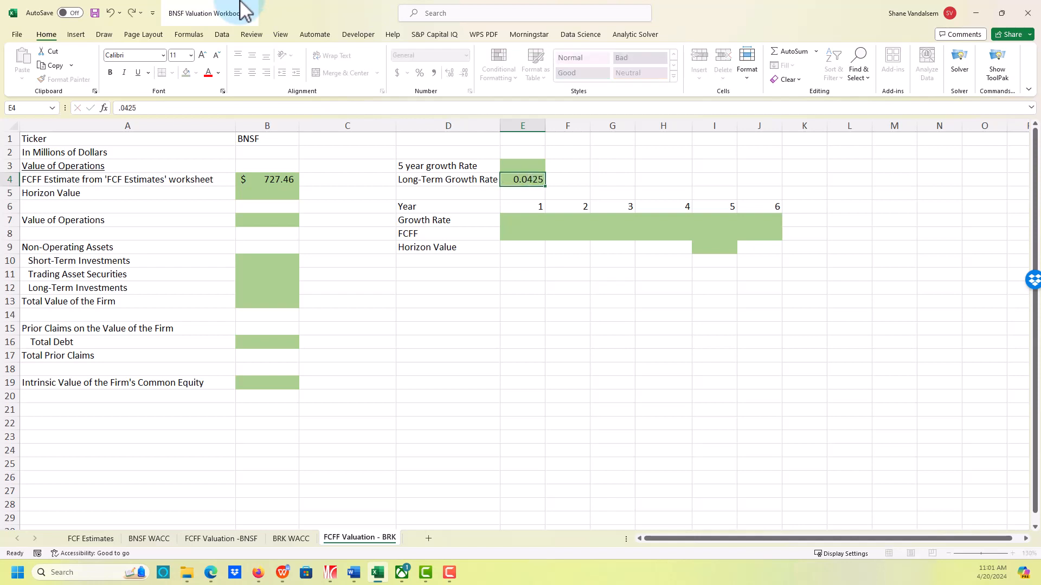
key("Return")
Step: Name the empty 5 year growth Rate cell E3 newfiveyear
key("Up")
key("Up")
key("Down")
key("Down")
key("Down")
key("Down")
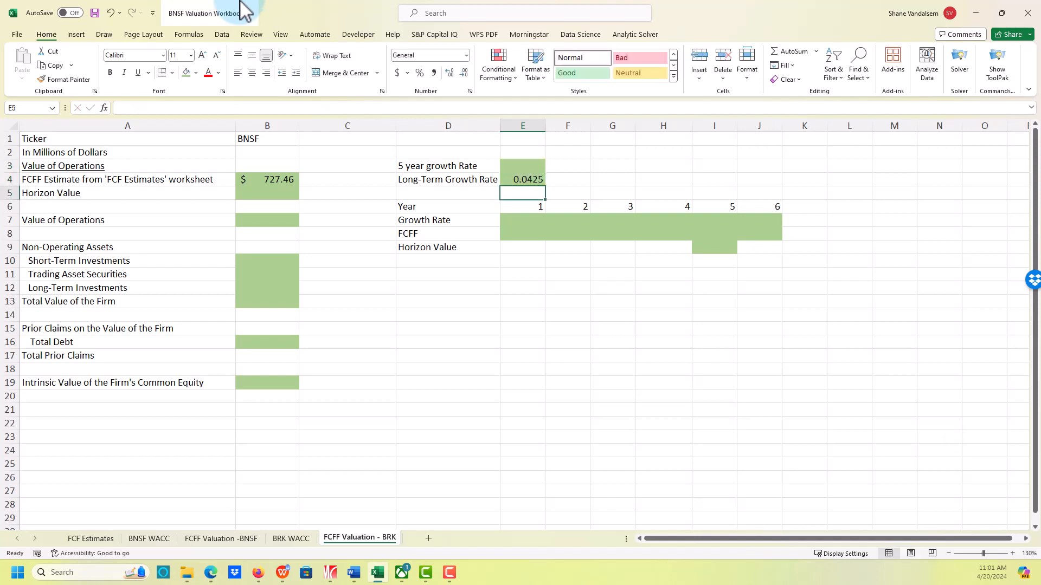
key("Up")
key("Up")
key("Up")
key("Up")
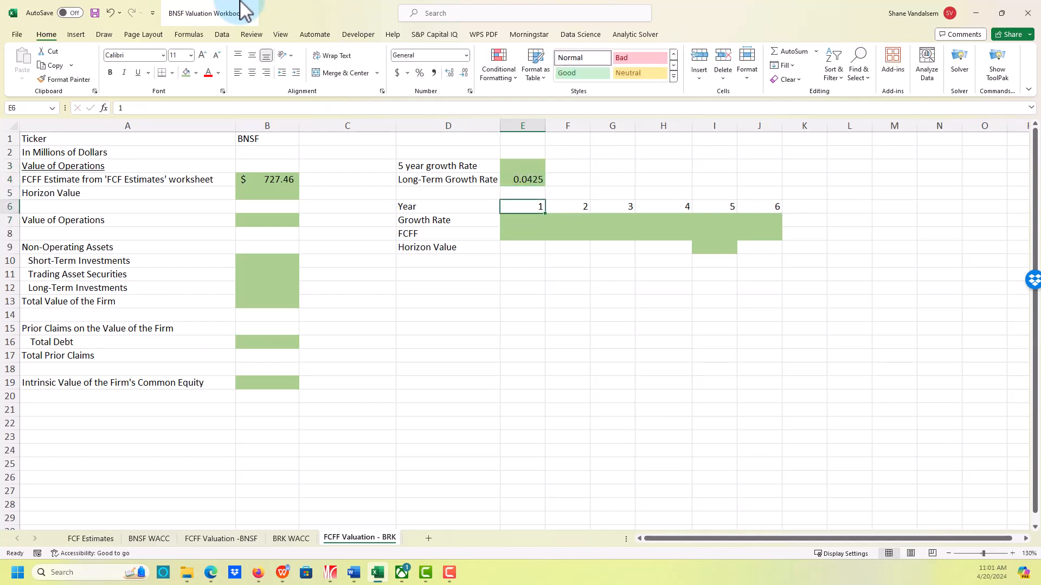
left_click(39, 108)
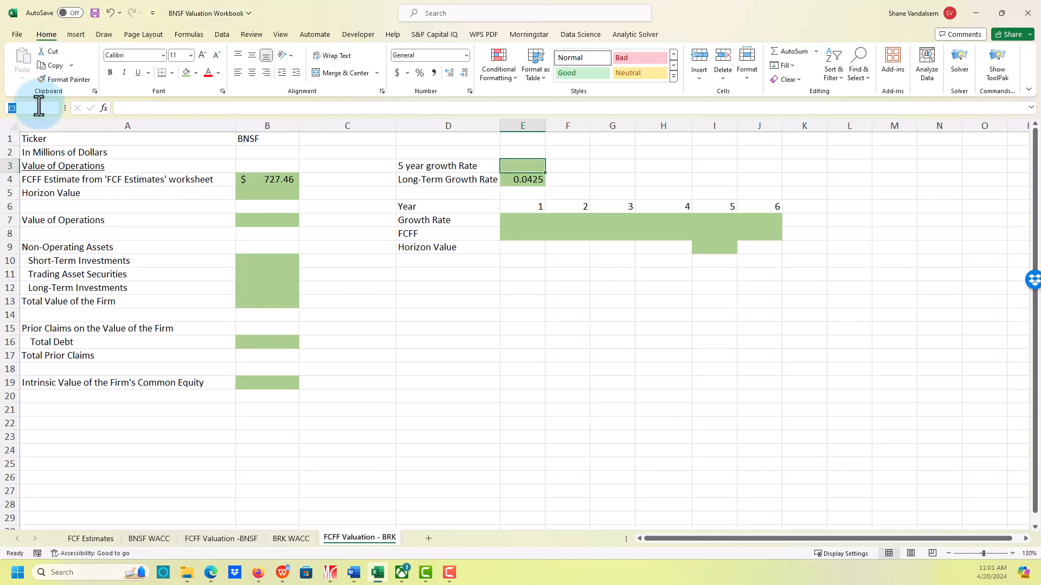
type("newfiveyear")
key("Return")
Step: Set the year 6 Growth Rate in J7 to =longterm
key("Down")
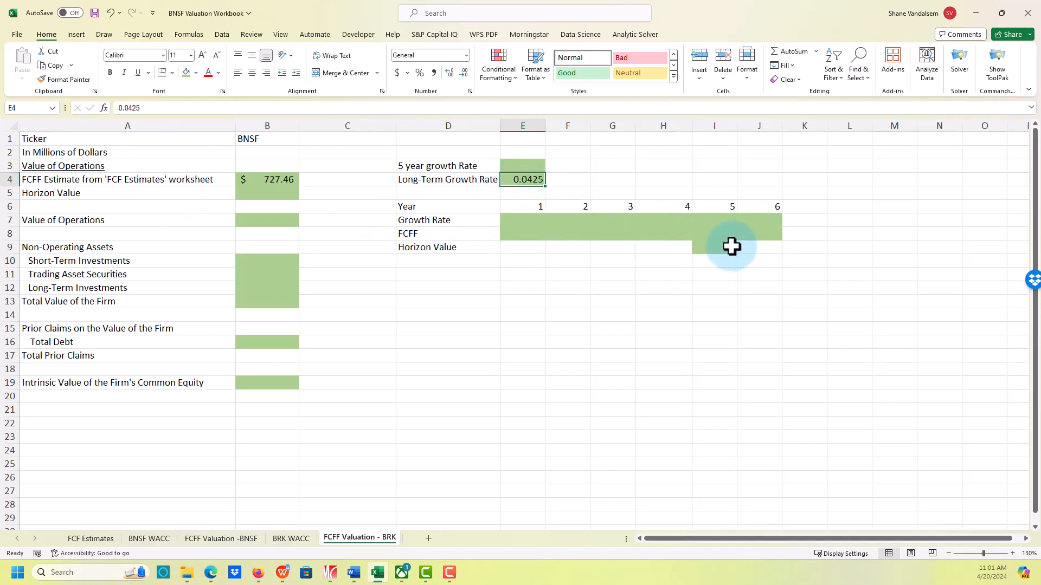
left_click(762, 232)
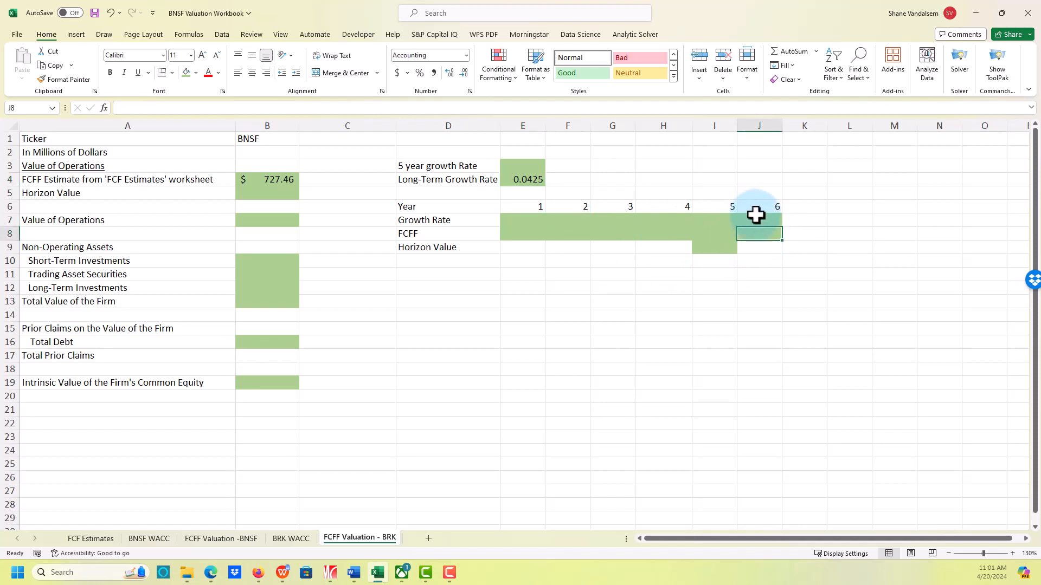
left_click(756, 216)
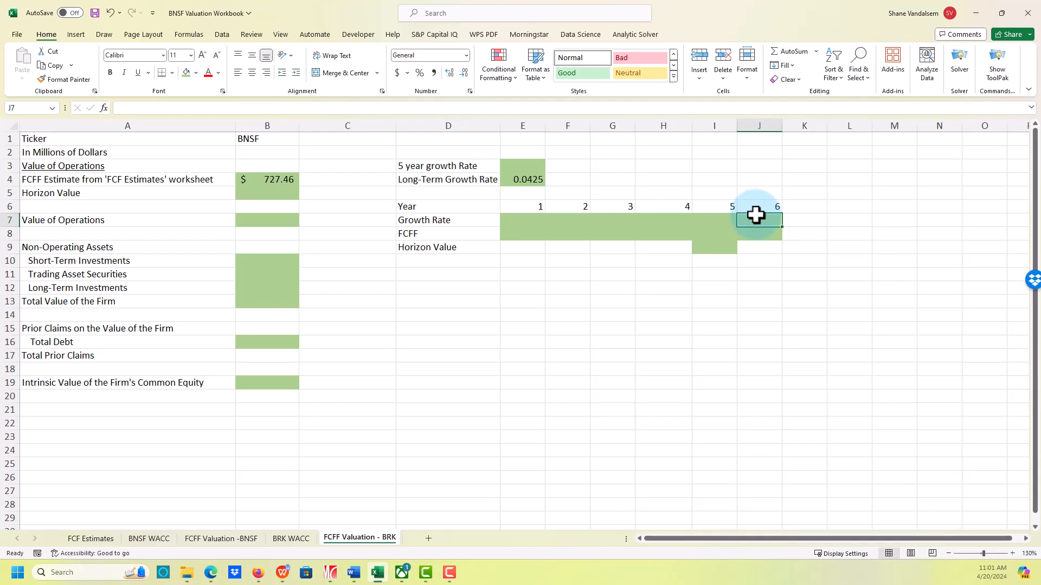
type("=longterm")
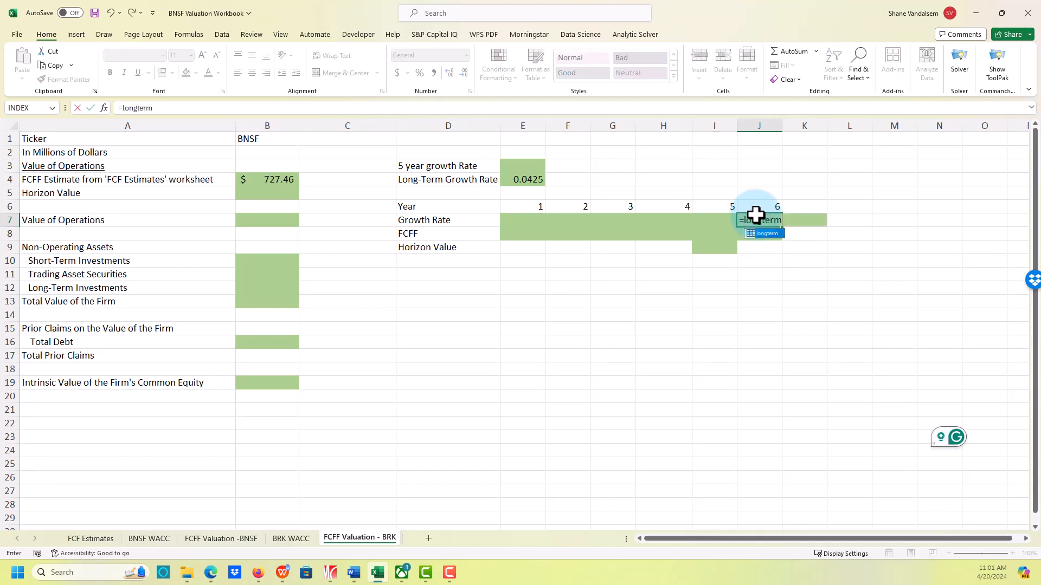
key("Return")
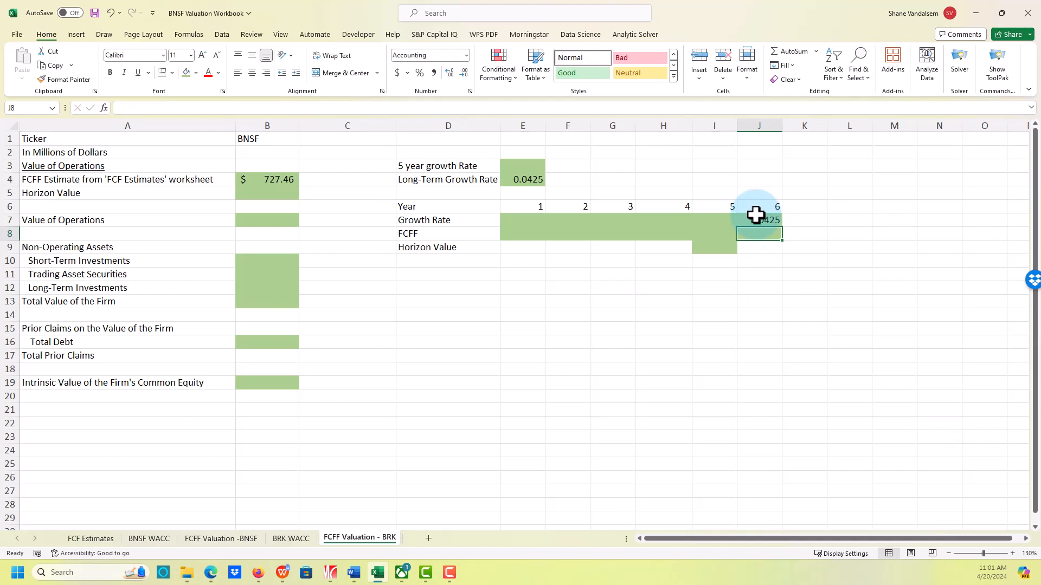
left_click(756, 215)
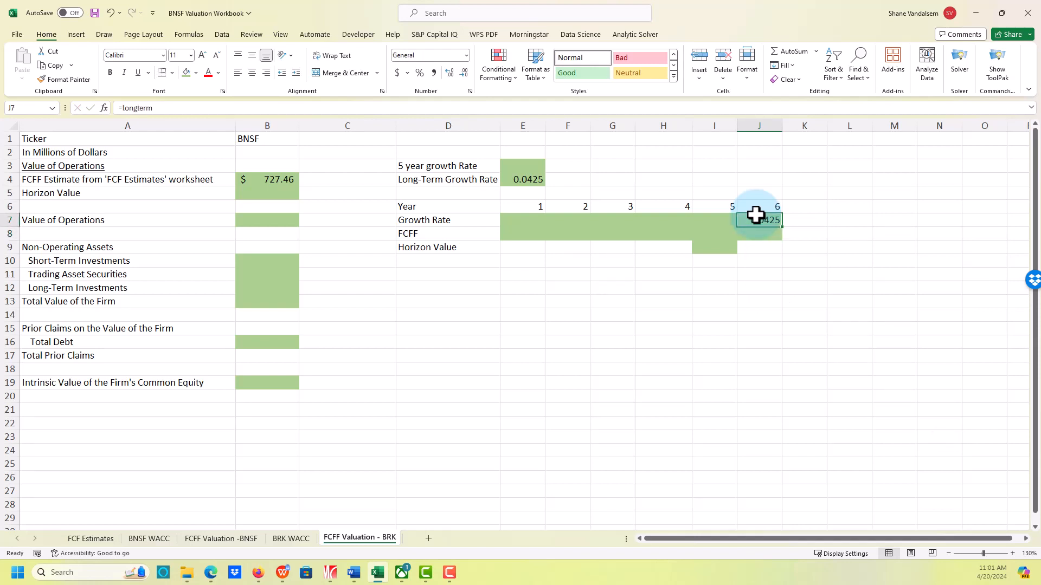
Step: Enter =newfiveyear as the year 1 Growth Rate in E7 and fill it across through year 5 in I7
key("Left")
key("Left")
key("Left")
key("Left")
key("Left")
key("Up")
key("Up")
key("Up")
key("Up")
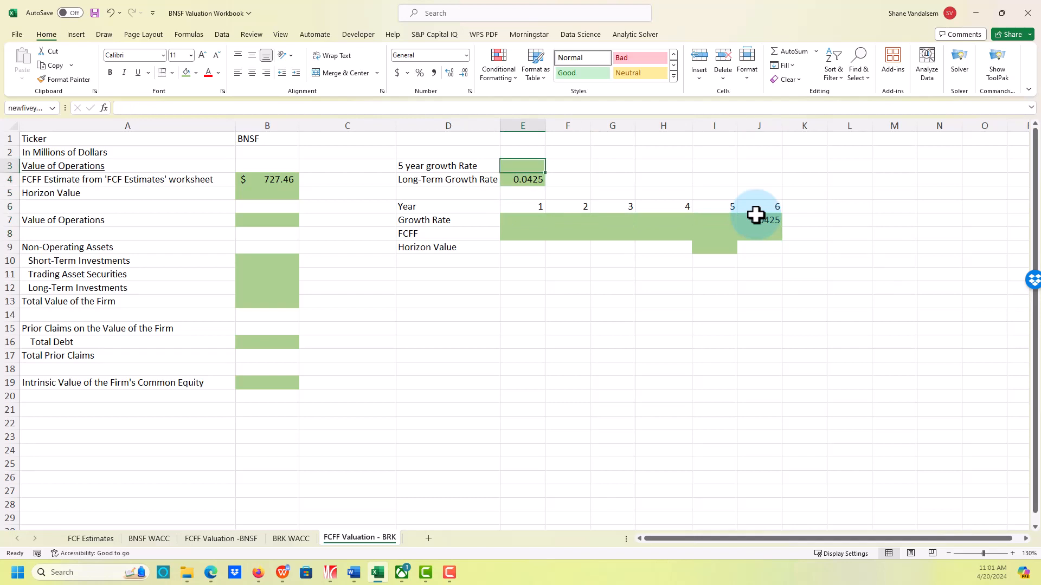
key("Down")
key("Down")
key("Down")
key("Down")
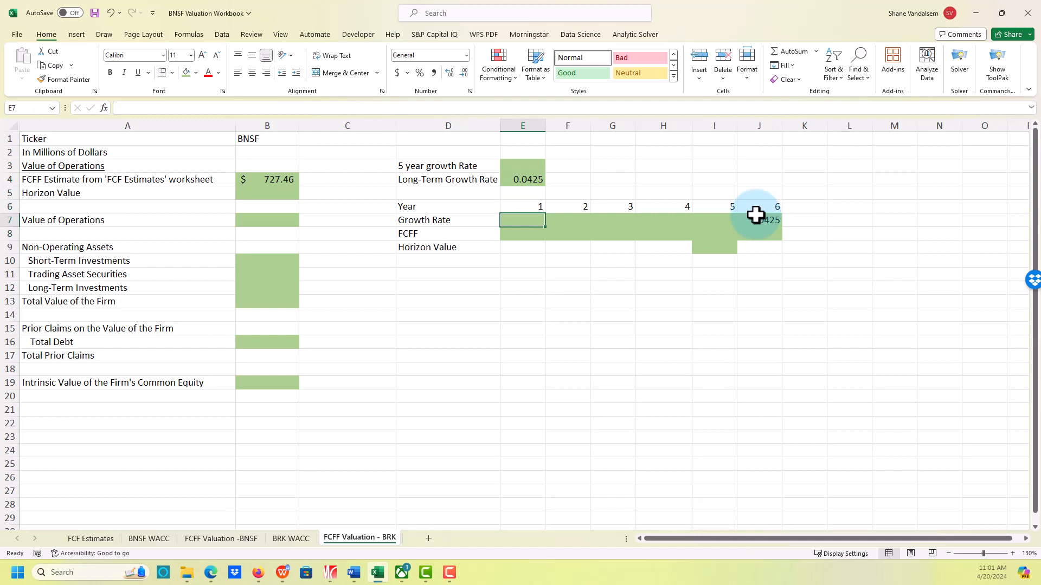
type("=newf")
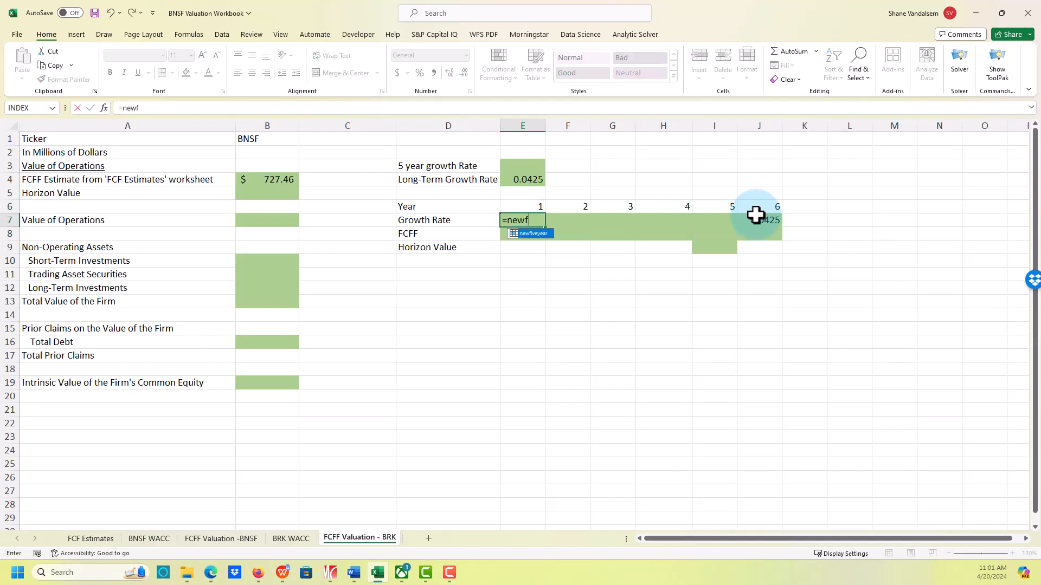
type("iveyear")
key("Return")
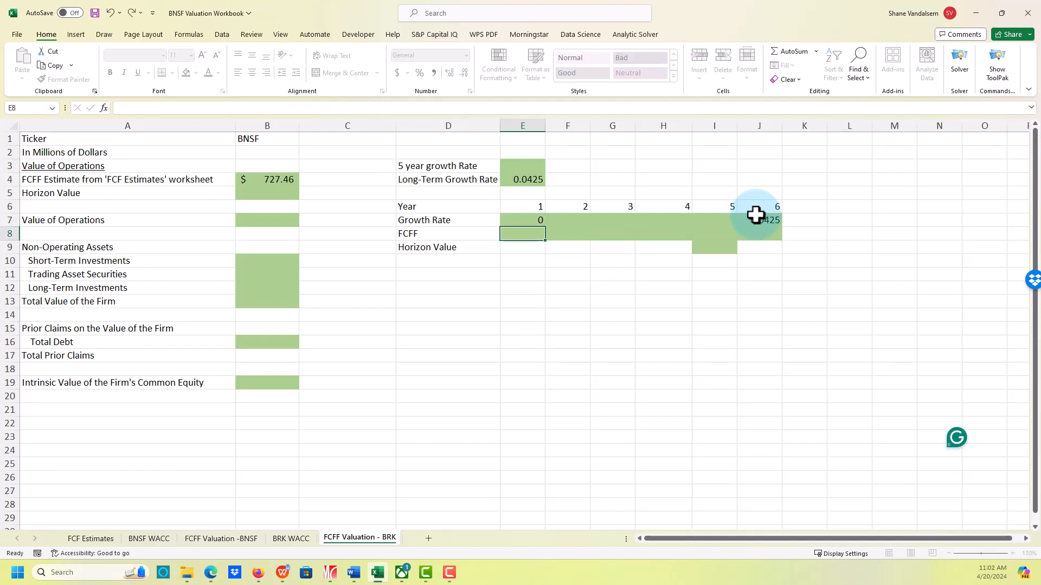
key("Up")
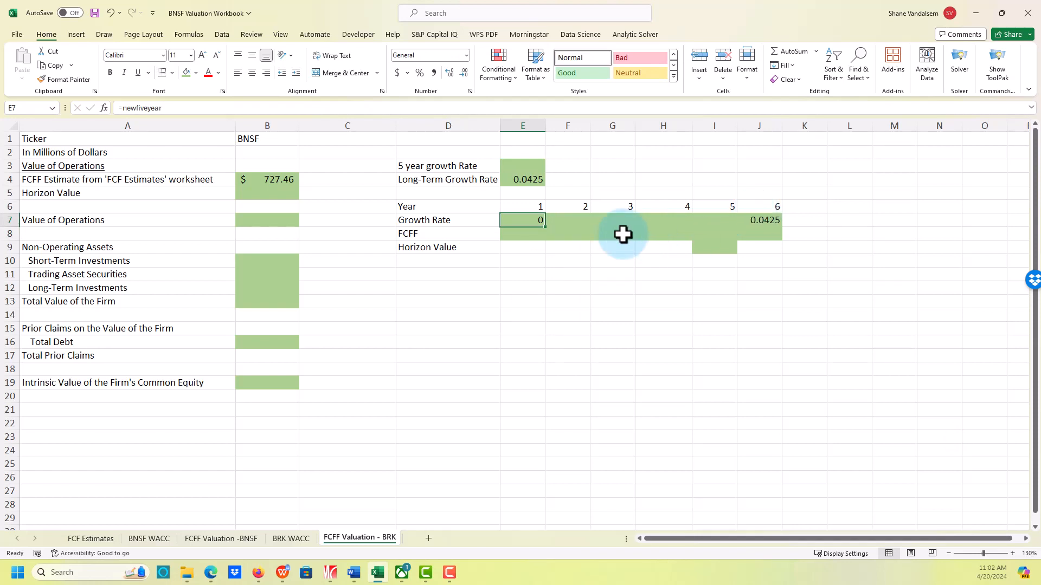
left_click_drag(545, 227, 732, 228)
Step: Calculate the year 1 FCFF in E8 with =B4*(1+E7) and autofit column E
left_click(529, 232)
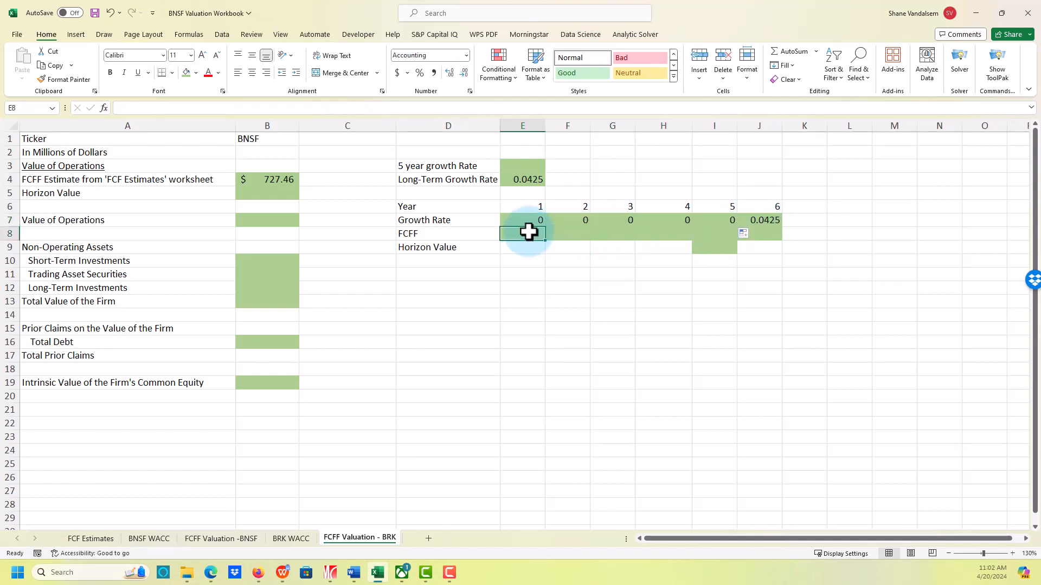
type("=")
key("Left")
key("Left")
key("Left")
key("Up")
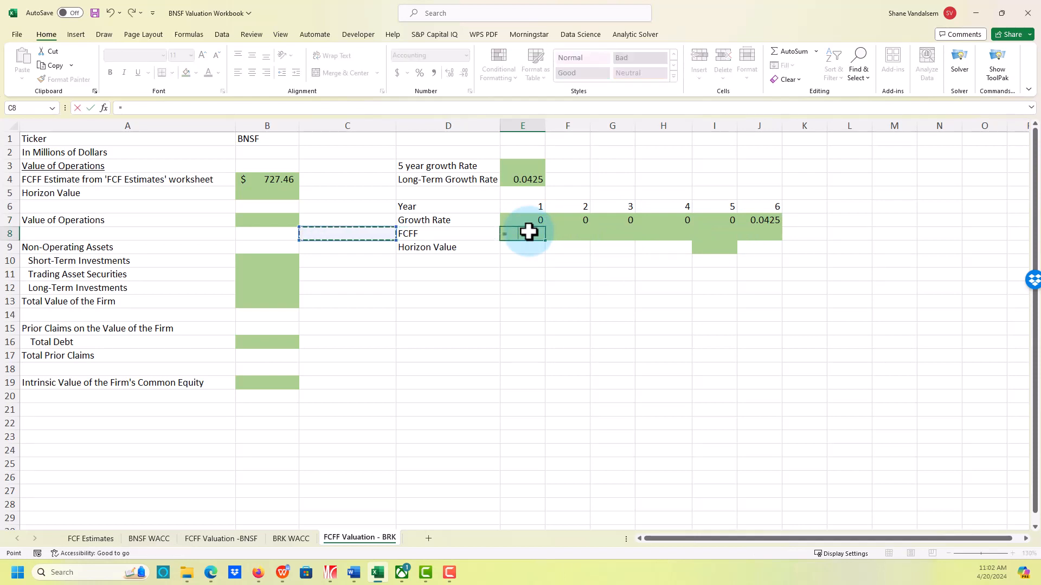
key("Up")
key("Up")
key("Up")
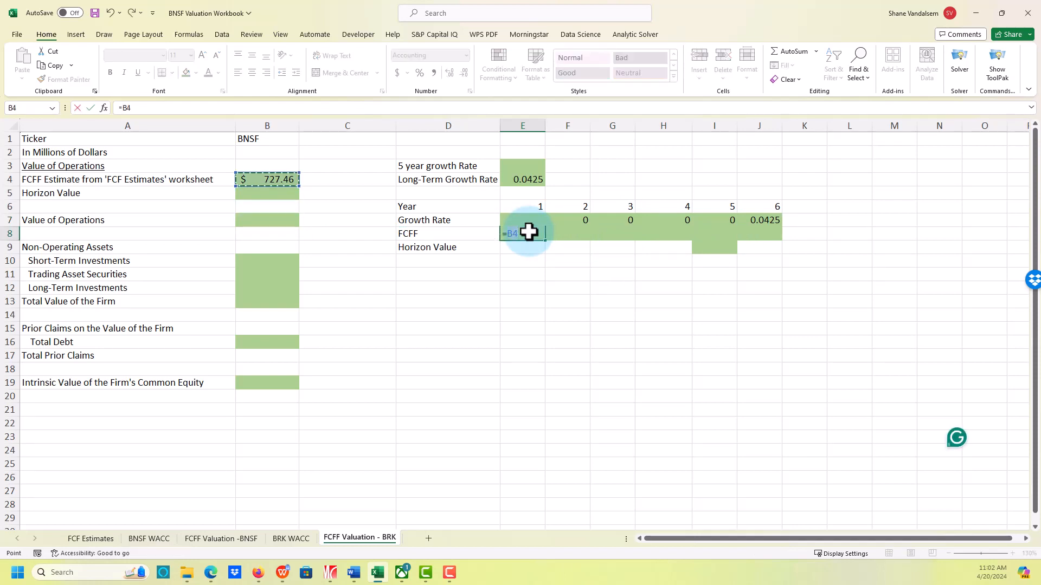
type("*(1+")
key("Up")
type(")")
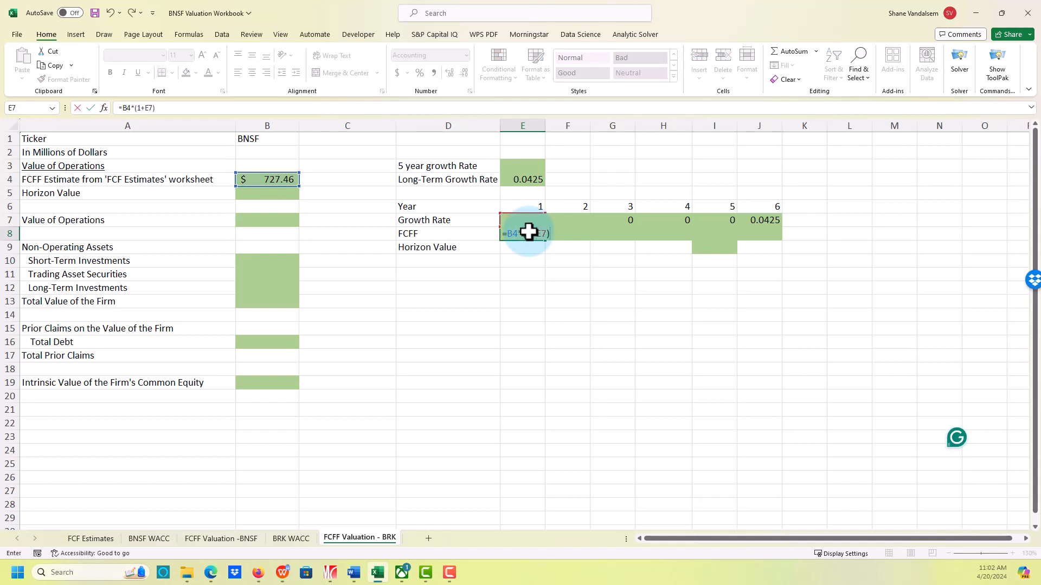
key("ctrl+Return")
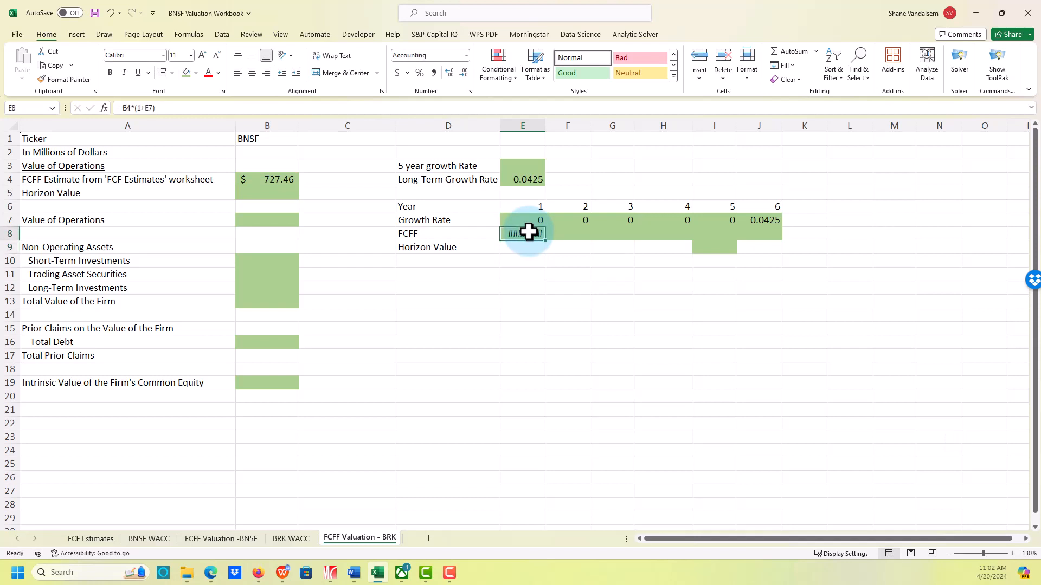
double_click(545, 126)
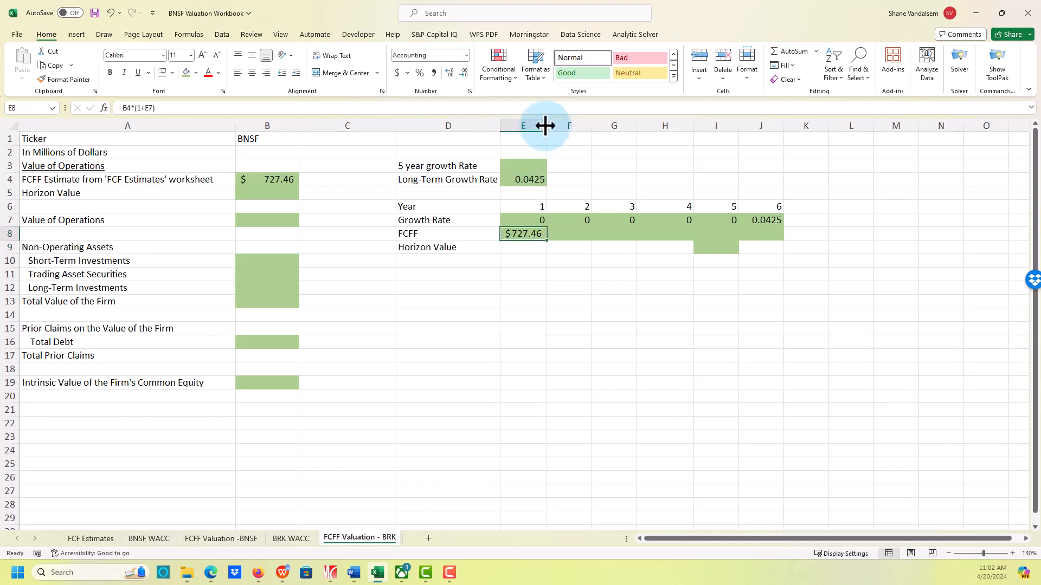
Step: Calculate the year 2 FCFF in F8 with =E8*(1+F7) and autofit column F
left_click(574, 234)
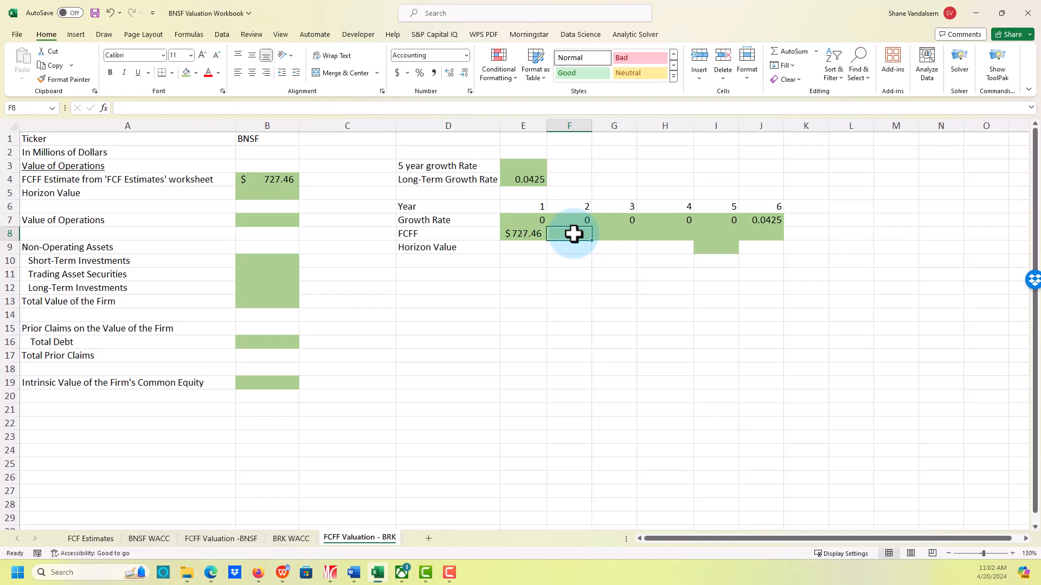
type("=")
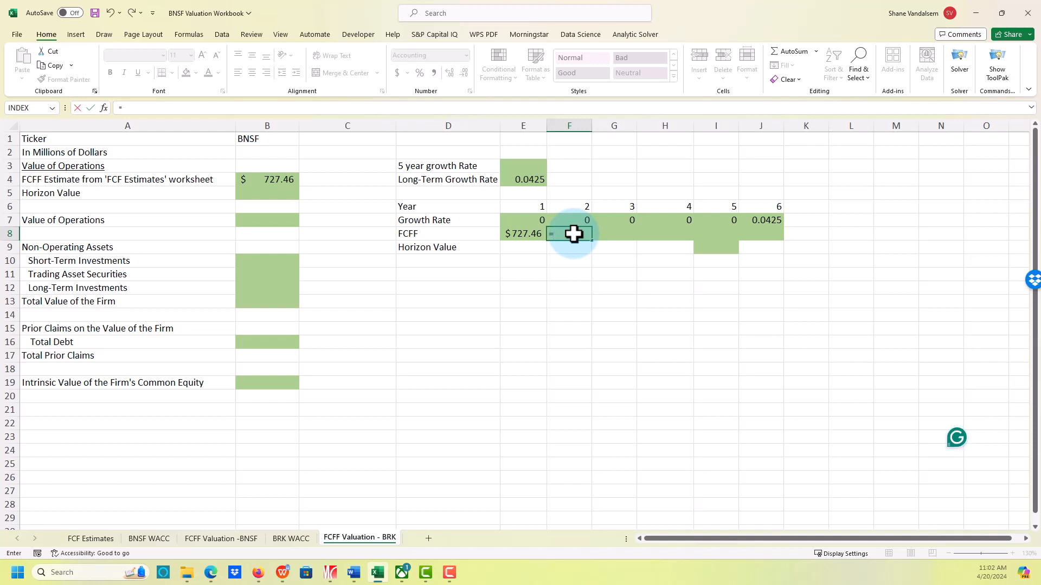
key("Left")
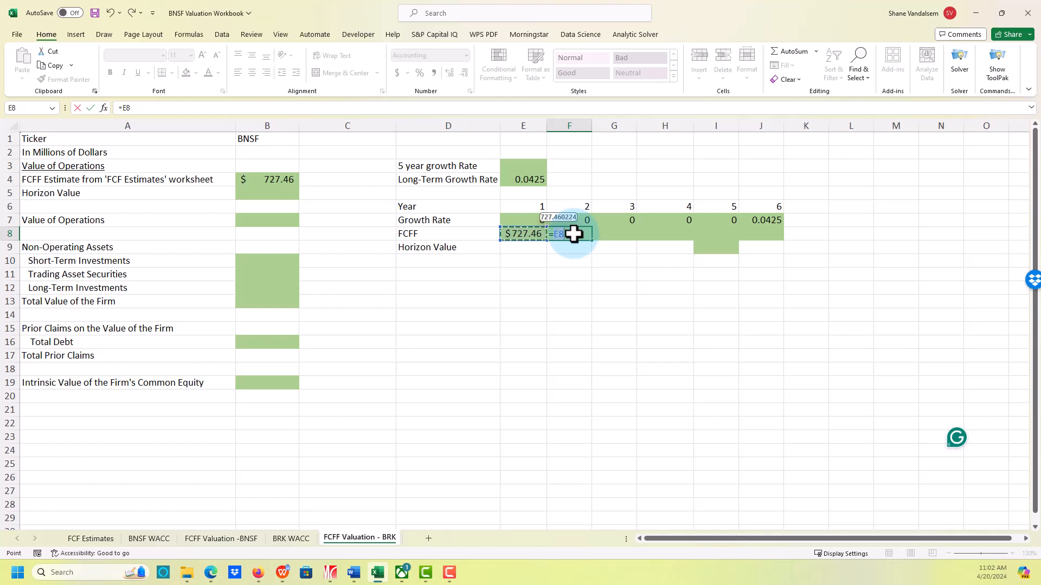
type("*(")
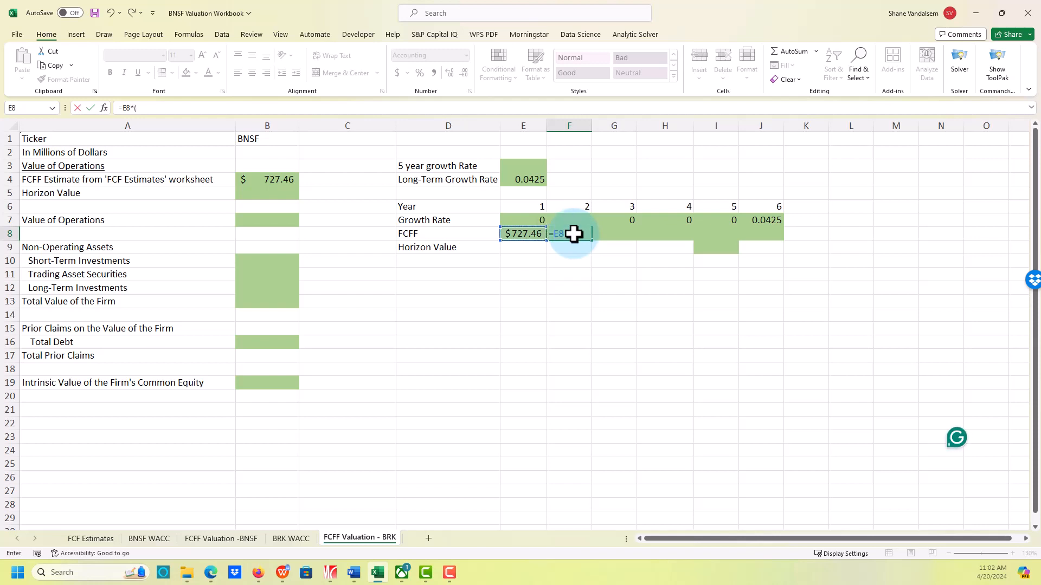
type("1+")
key("Up")
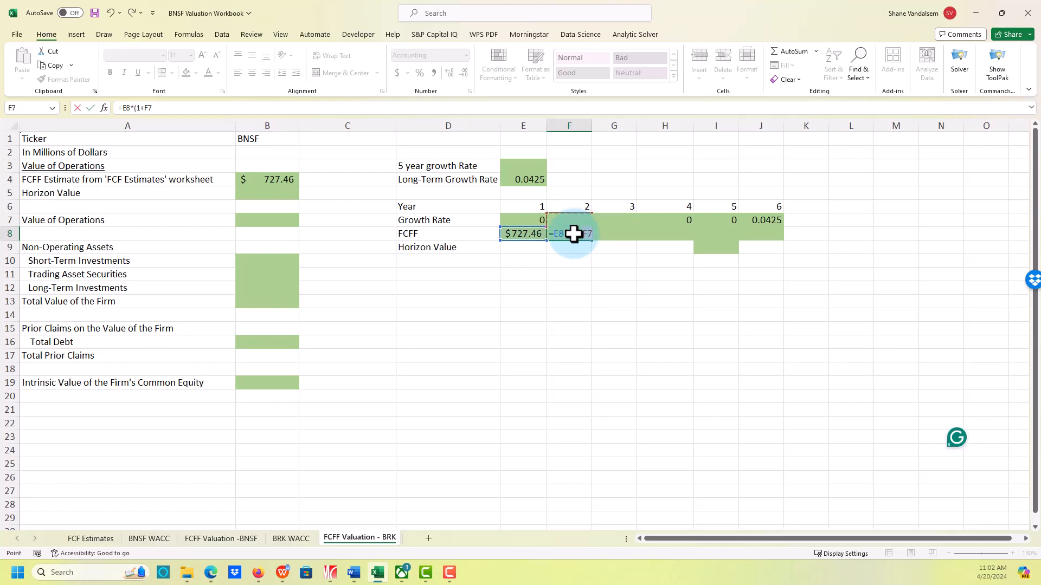
key("Return")
left_click(574, 234)
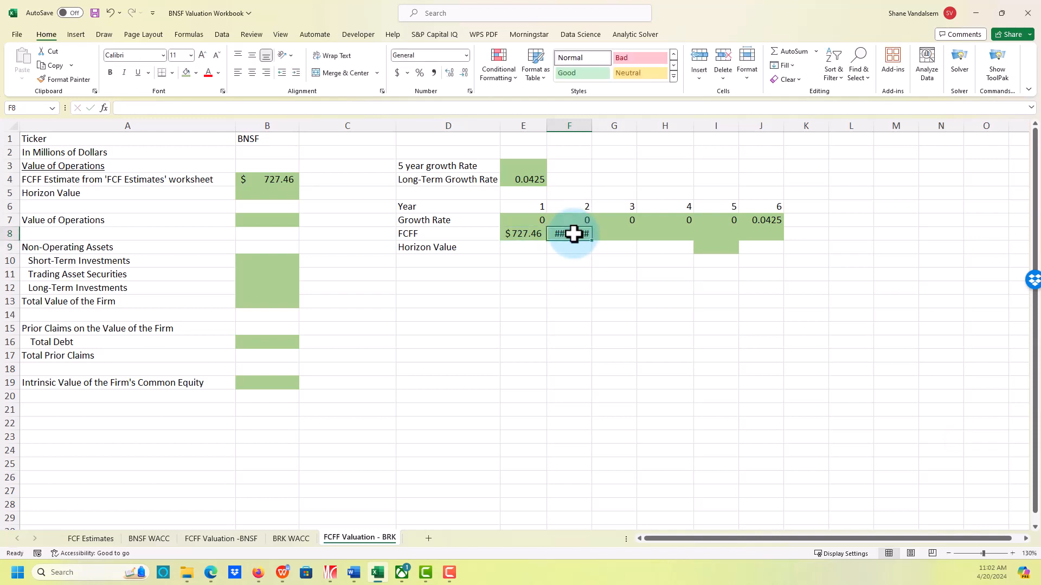
double_click(593, 124)
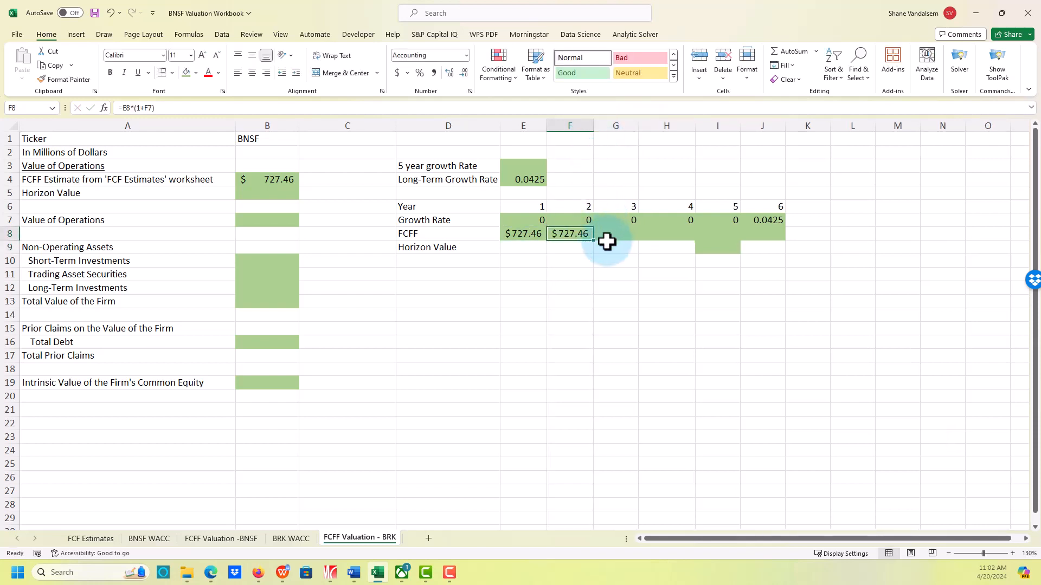
Step: Fill the year 2 FCFF formula across to year 6 in J8 and autofit columns G, I and J
left_click_drag(593, 241, 793, 237)
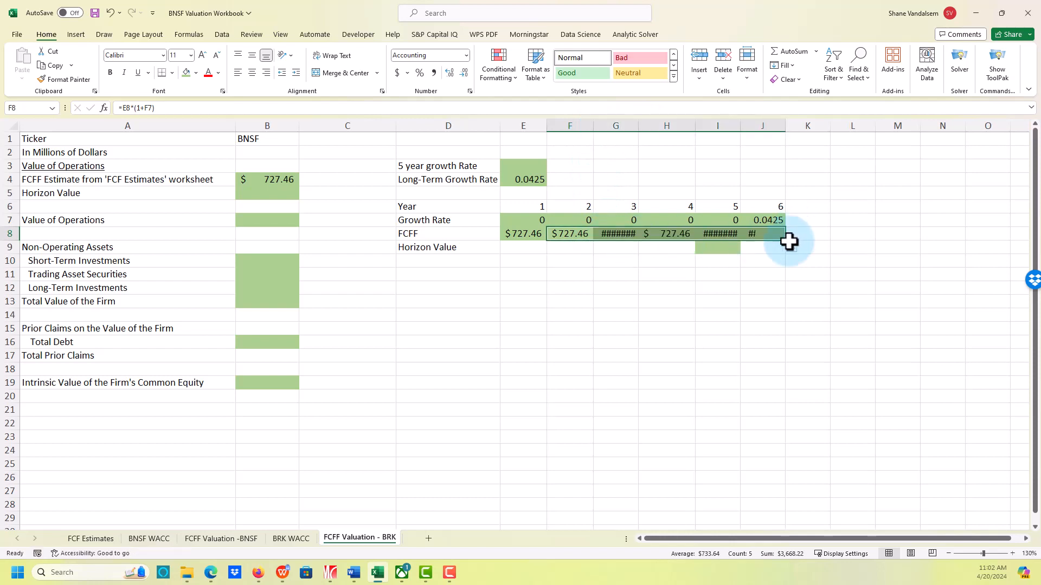
double_click(639, 125)
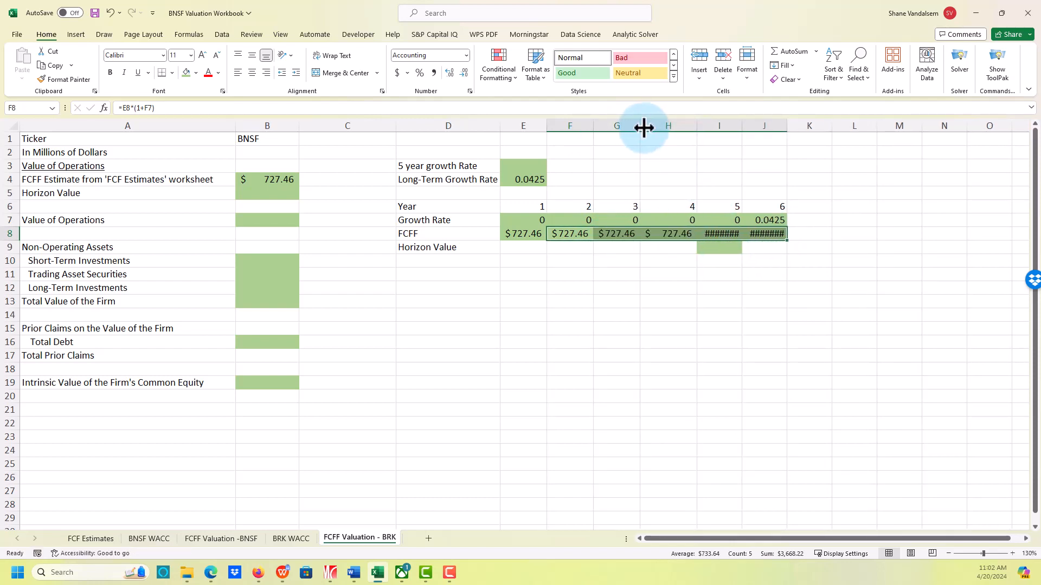
double_click(741, 124)
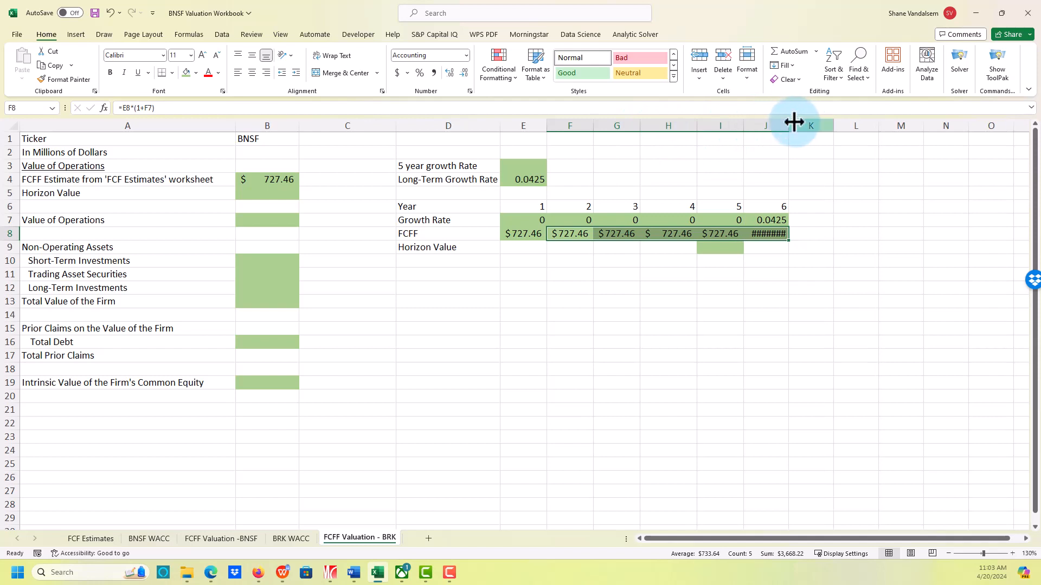
double_click(788, 124)
Step: Calculate the year 5 Horizon Value in I9 with =J8/(brkwacc-longterm)
left_click(723, 248)
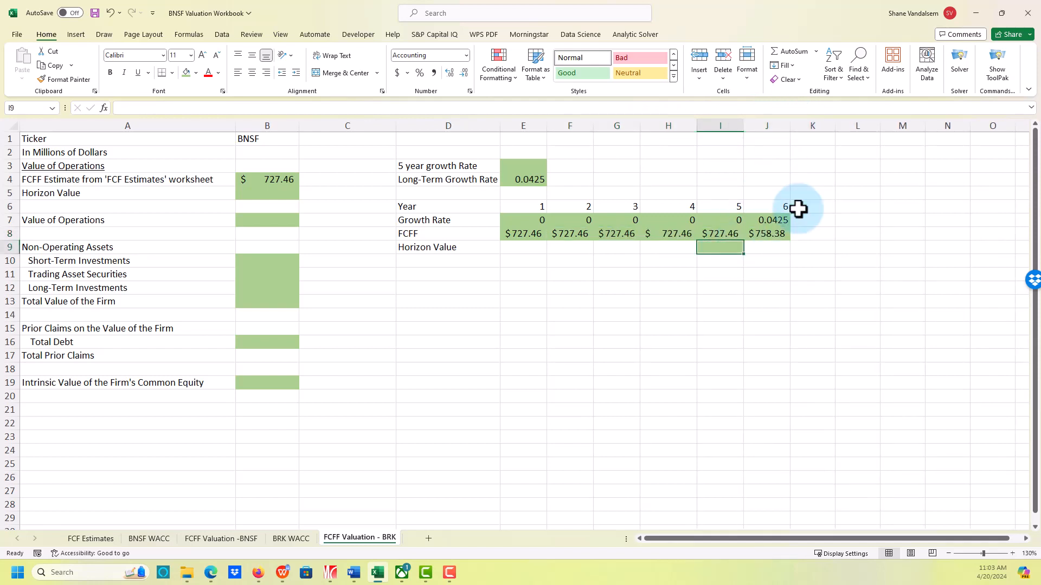
type("=")
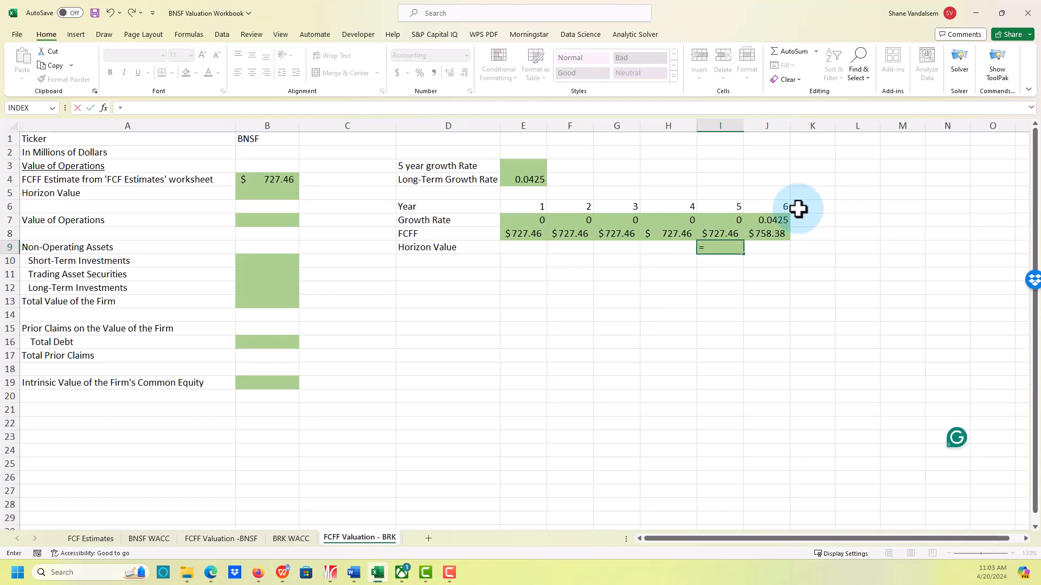
key("Right")
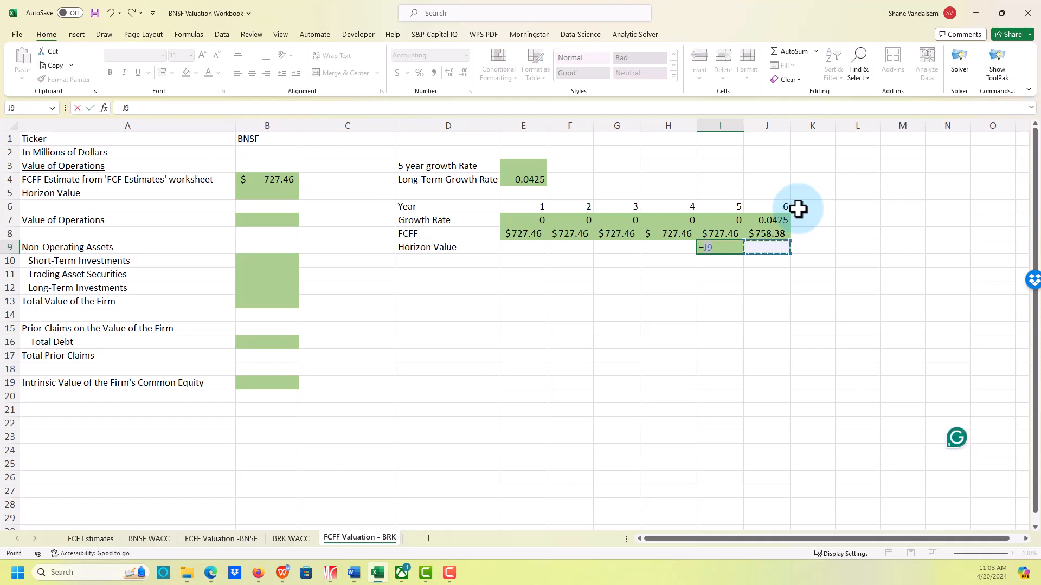
key("Up")
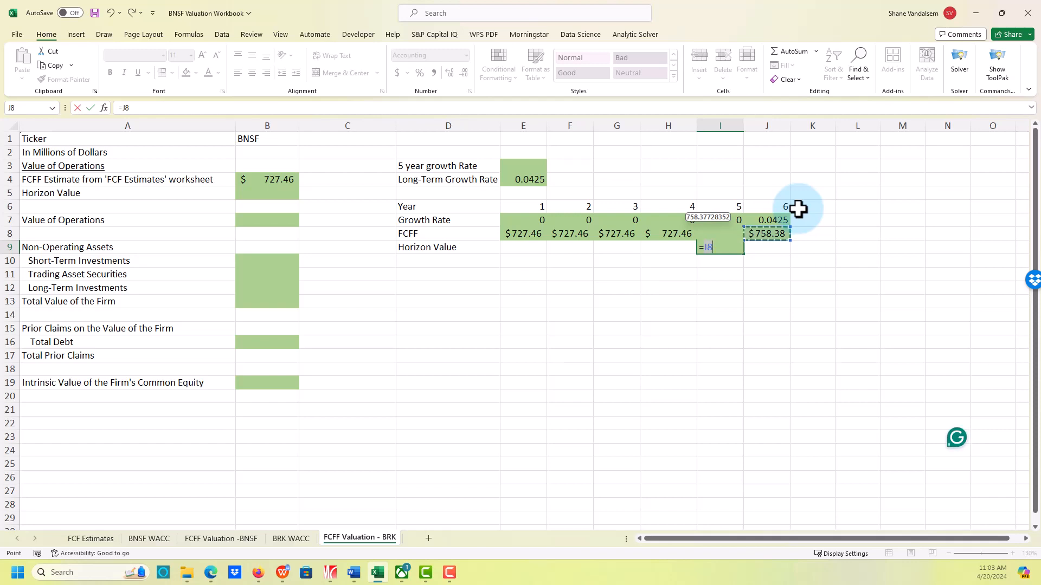
type("/")
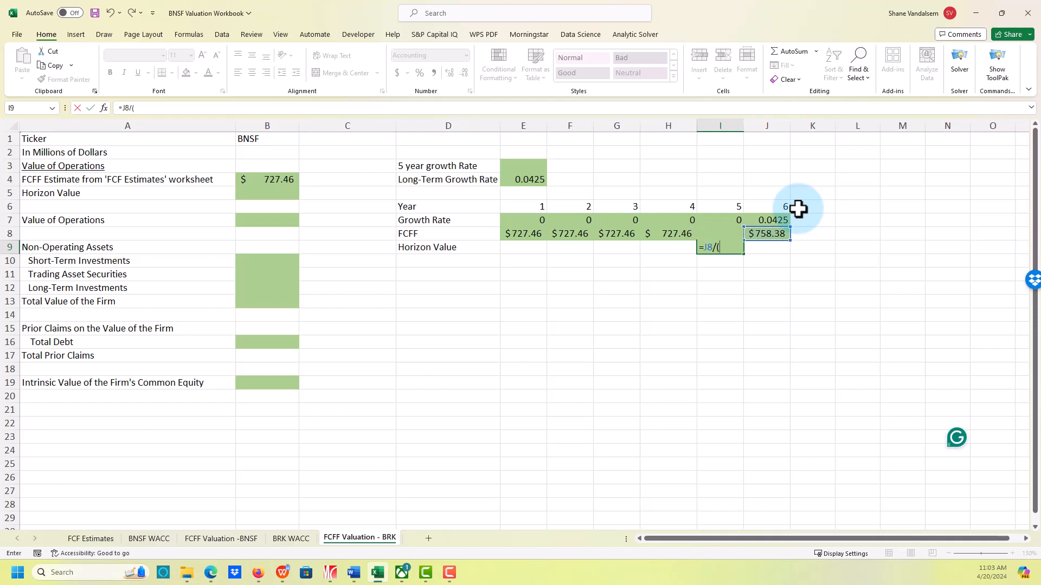
type("(brk")
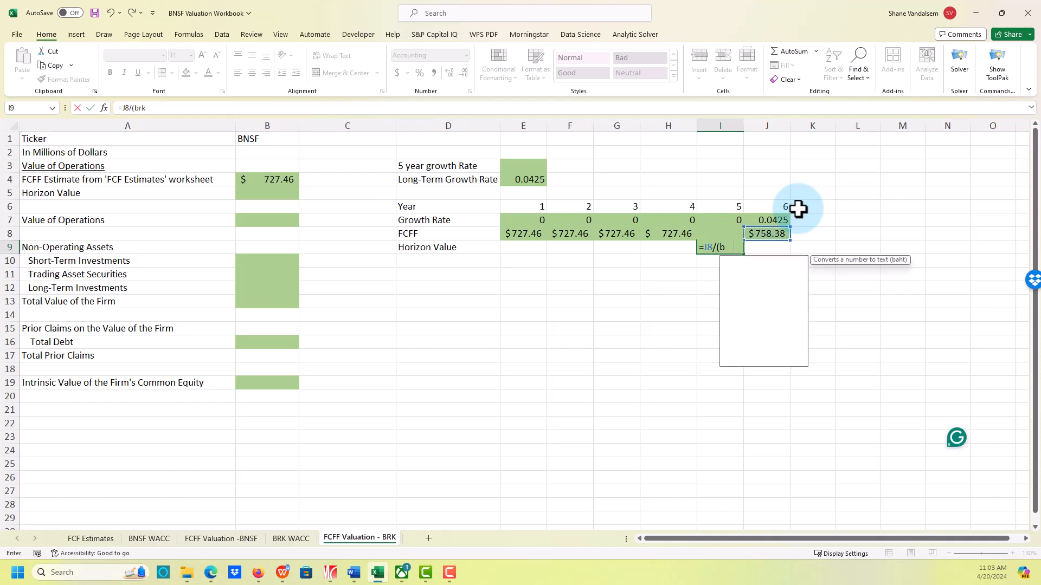
type("wacc")
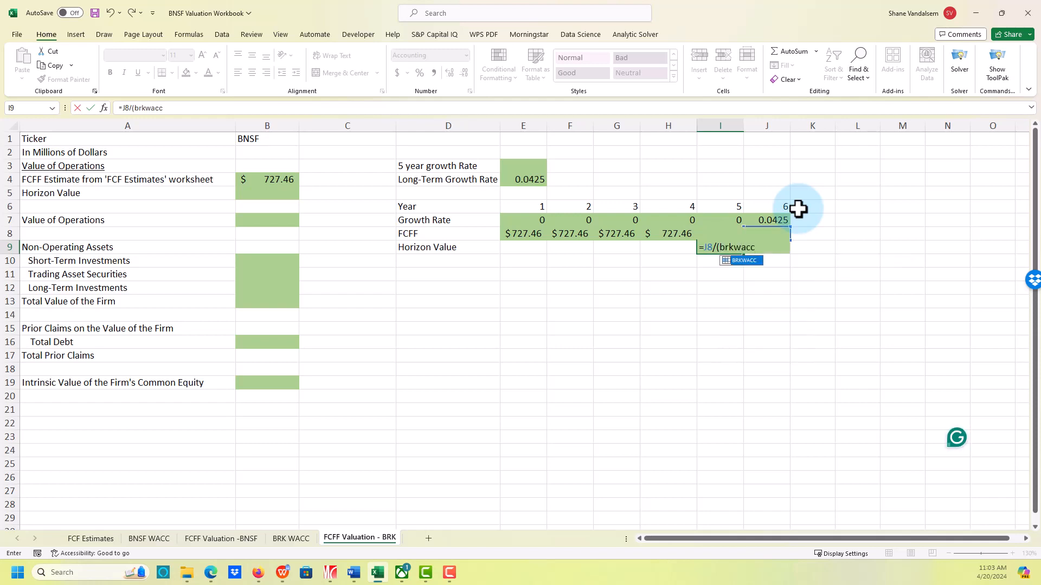
type("-;png")
key("BackSpace")
key("BackSpace")
key("BackSpace")
type("longterm)")
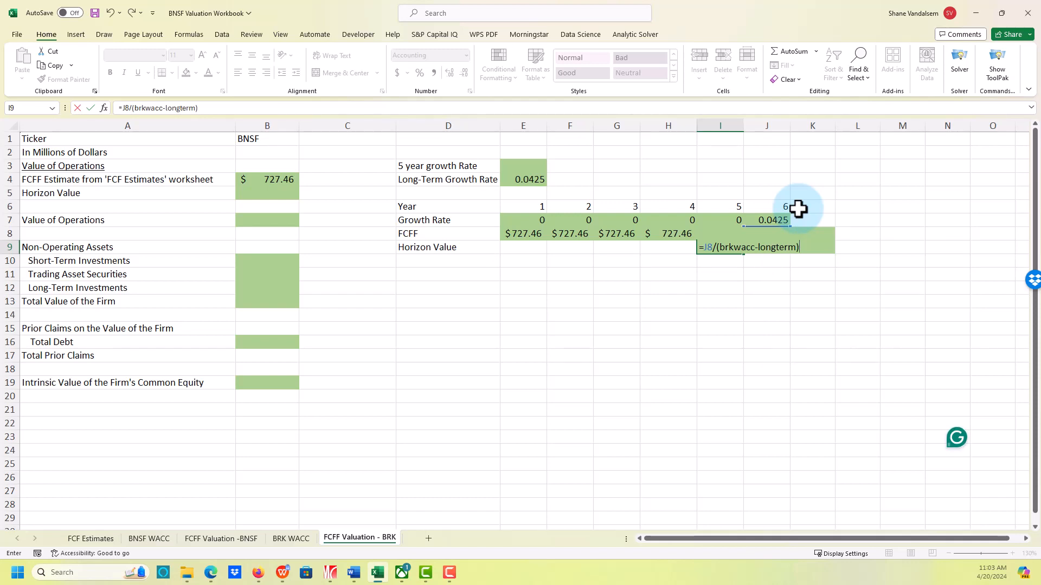
key("Return")
Step: Link the Horizon Value under Value of Operations in B5 to the projection table with =I9
key("Left")
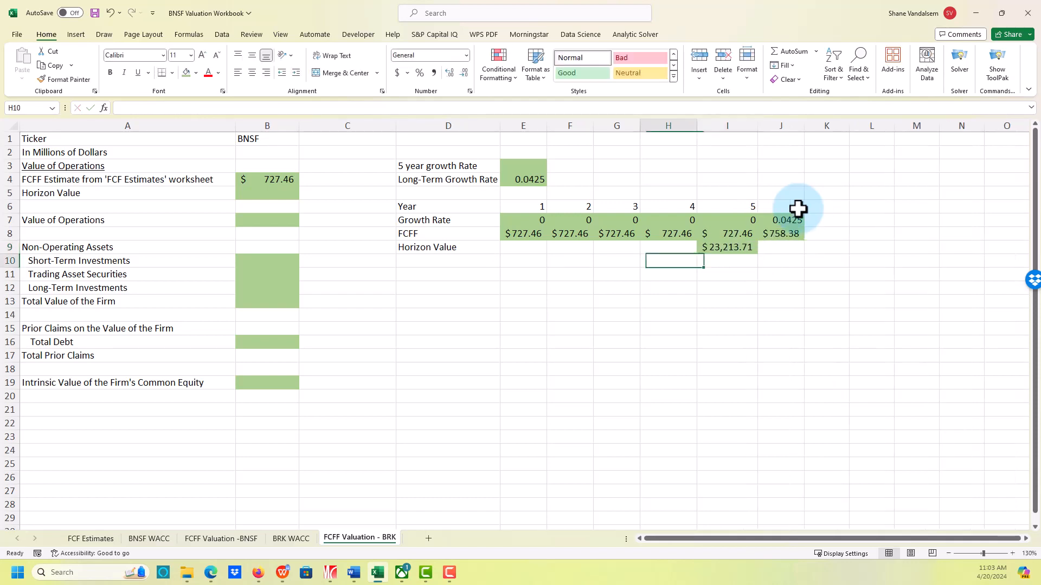
key("Left")
key("Up")
key("Left")
key("Left")
key("Left")
key("Left")
key("Left")
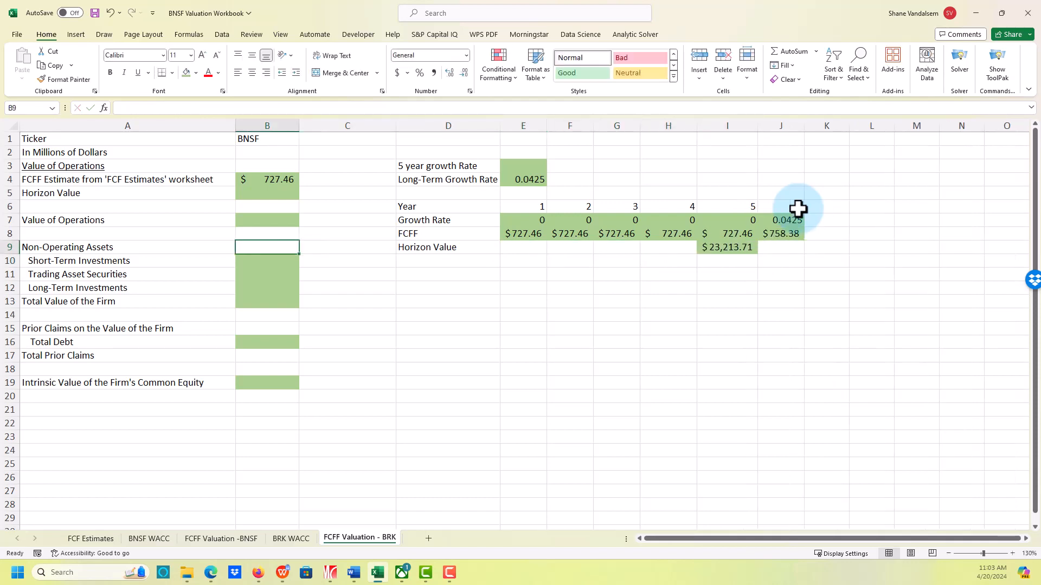
key("Up")
key("Up")
key("Up")
key("Up")
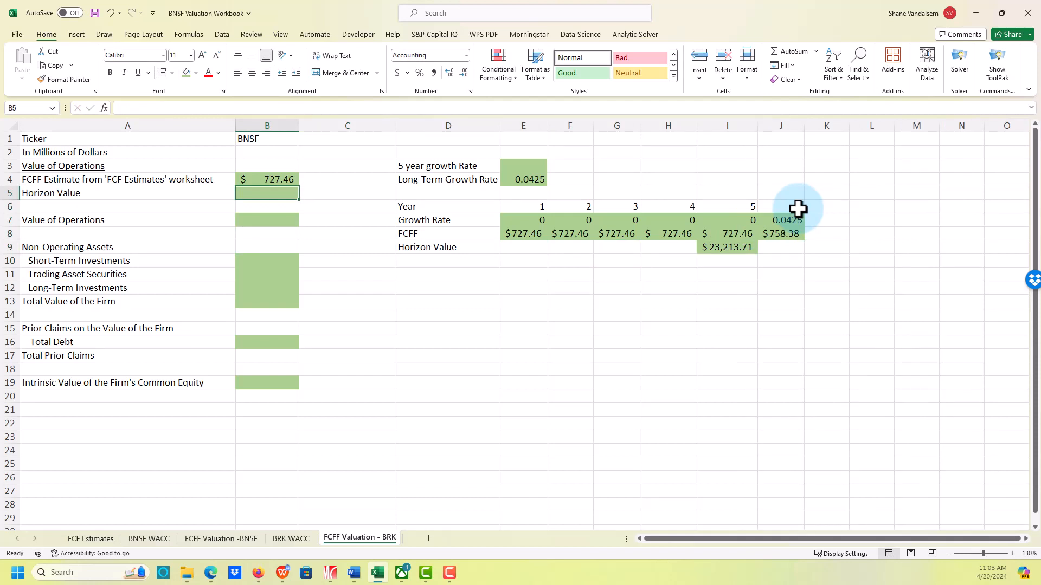
type("=")
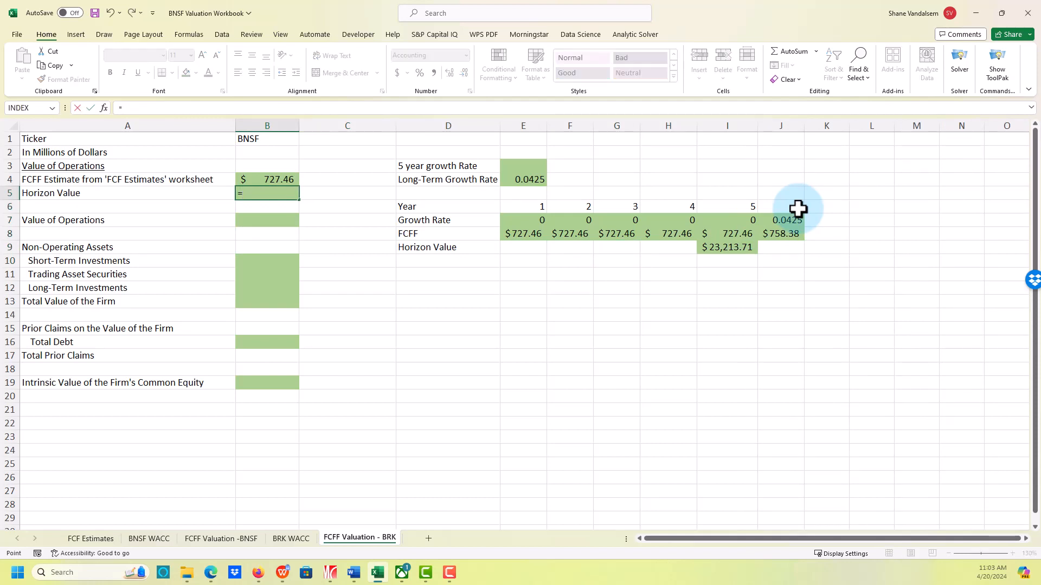
key("Right")
key("Right")
key("Right")
key("Right")
key("Right")
key("Right")
key("Right")
key("Down")
key("Down")
key("Down")
key("Down")
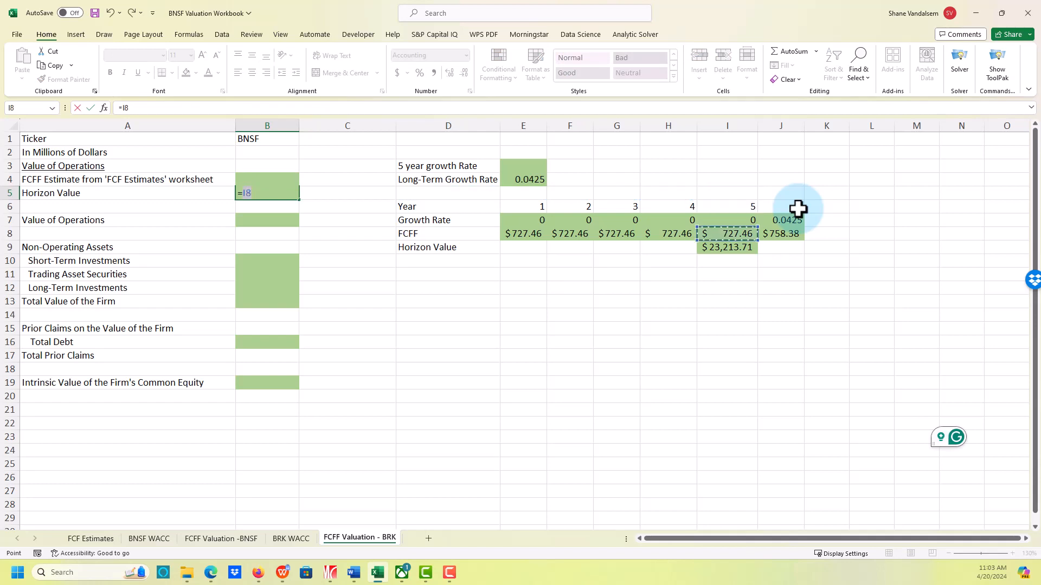
key("Return")
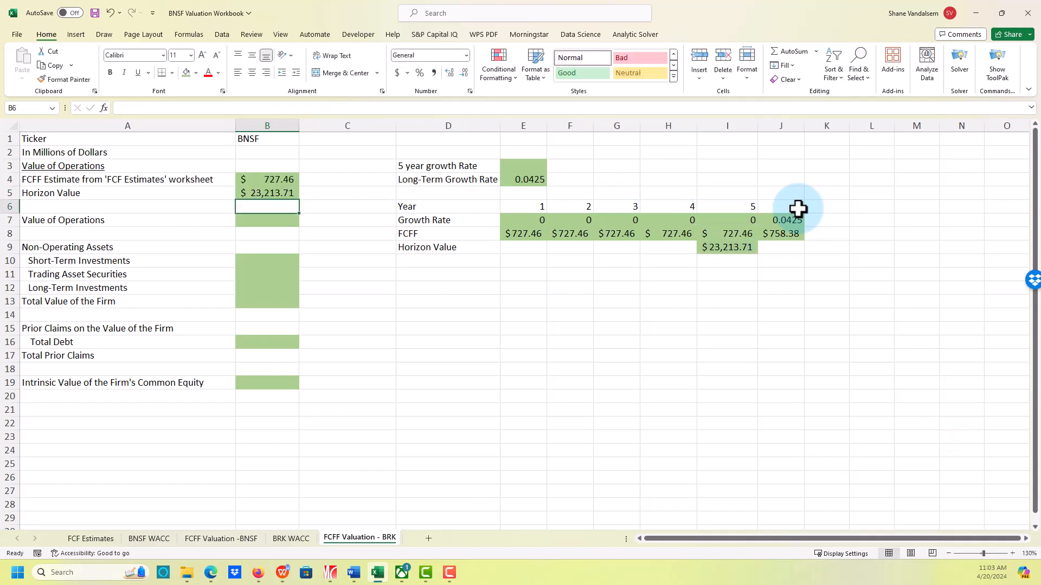
Step: Calculate the Value of Operations in B7 with =npv(brkwacc,E8:I8)+B5/(1+brkwacc)^5
key("Down")
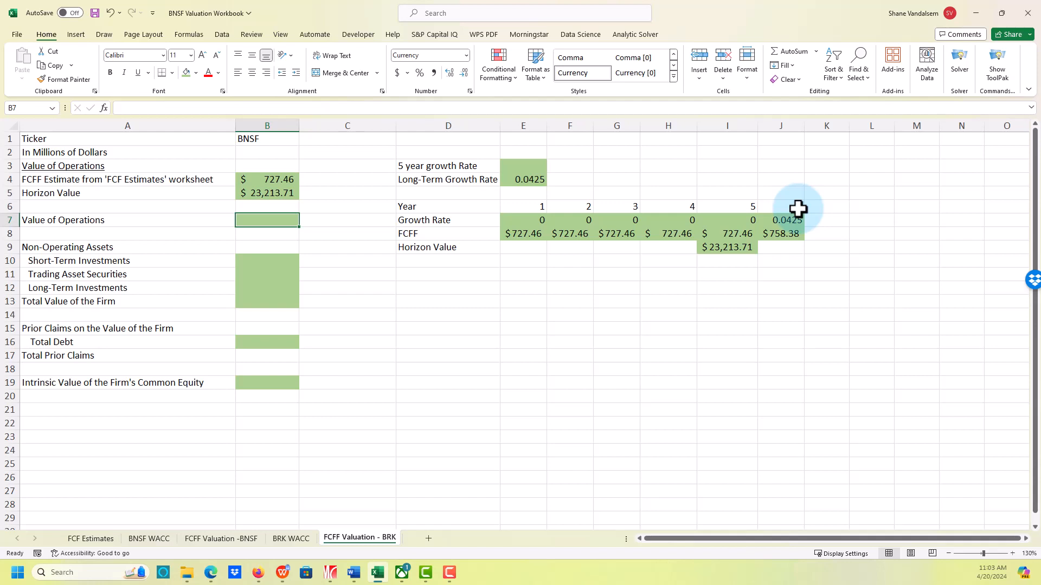
type("=")
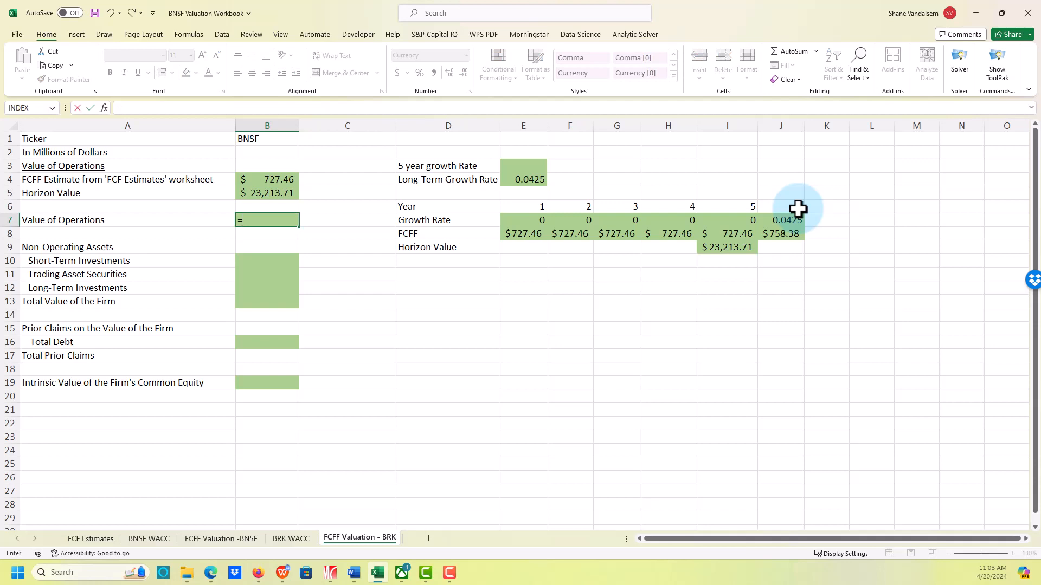
type("npv(")
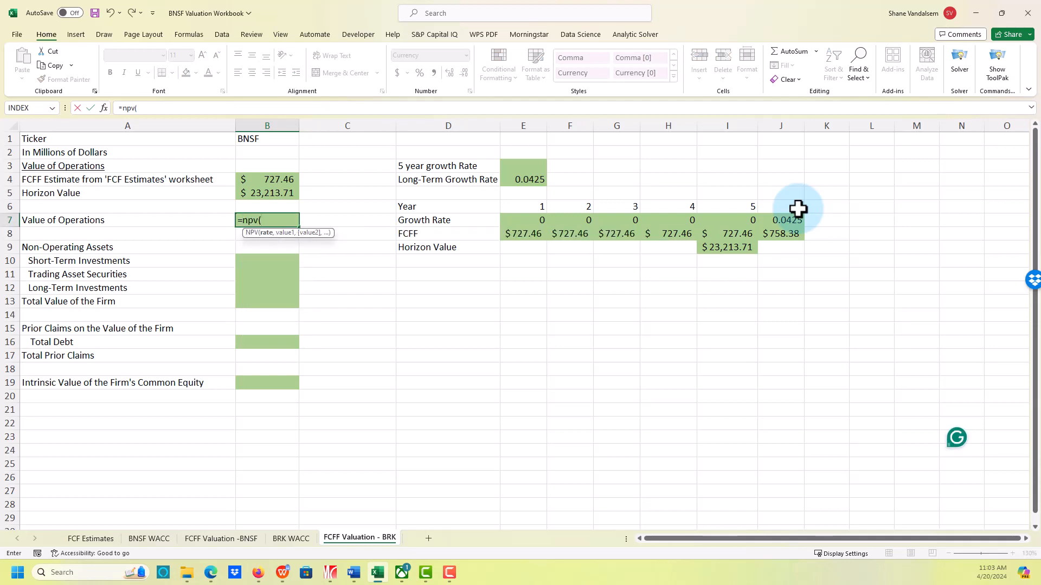
type("brkwacc,")
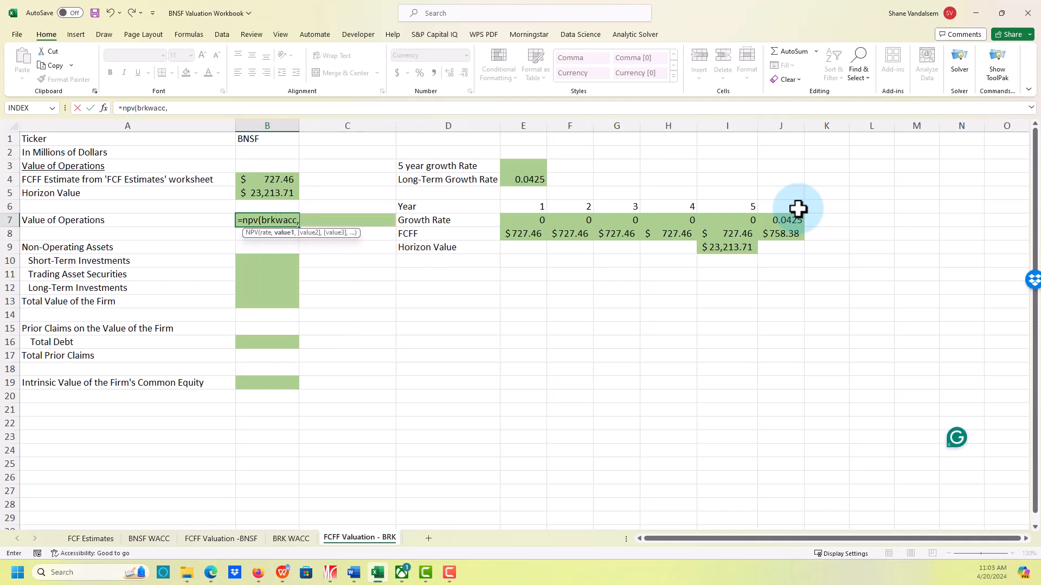
key("Right")
key("Right")
key("Right")
key("Down")
key("shift+Right")
key("shift+Right")
key("shift+Right")
key("shift+Right")
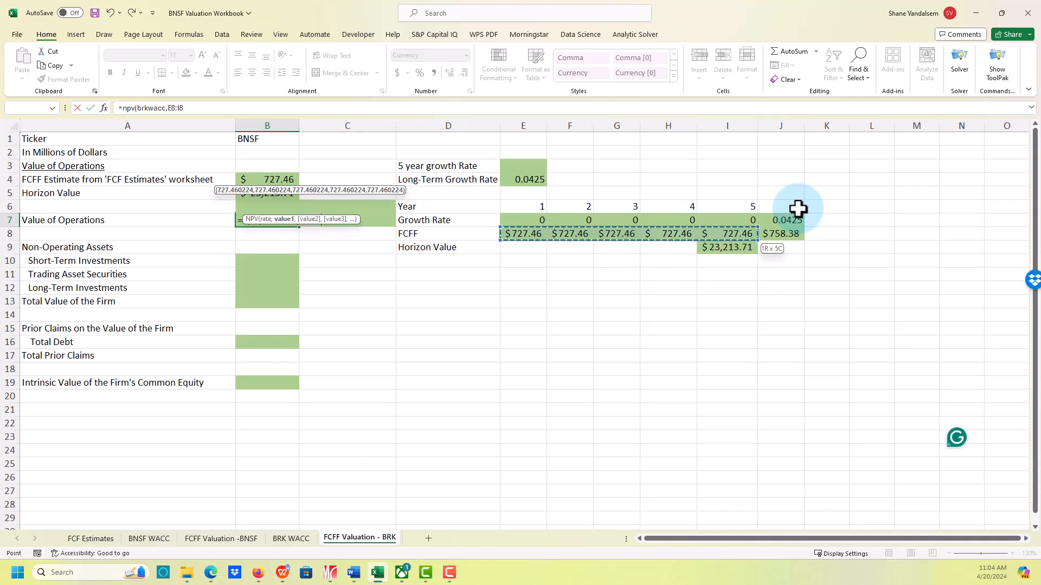
type(")")
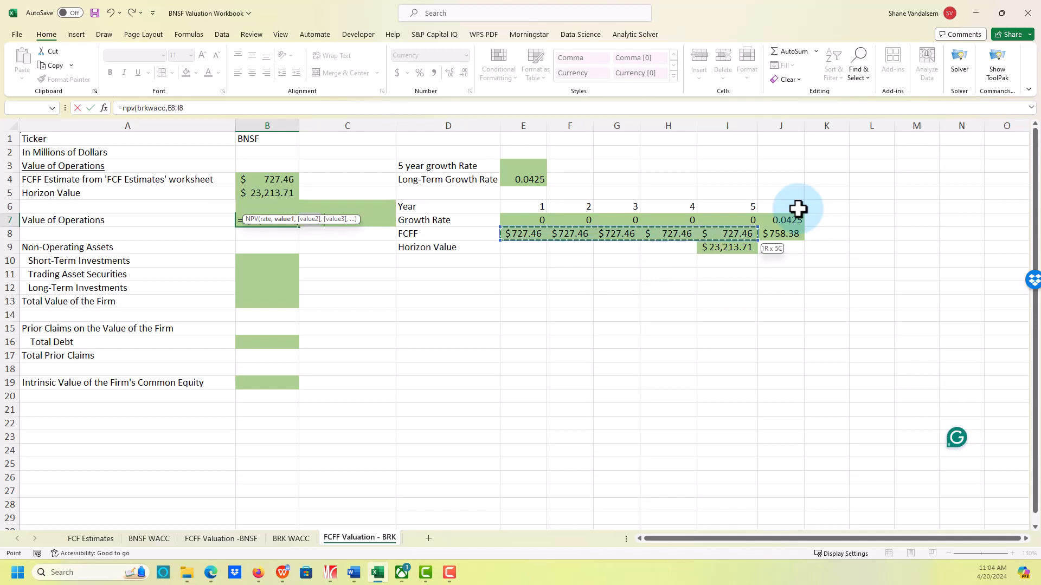
type("+")
key("Up")
key("Up")
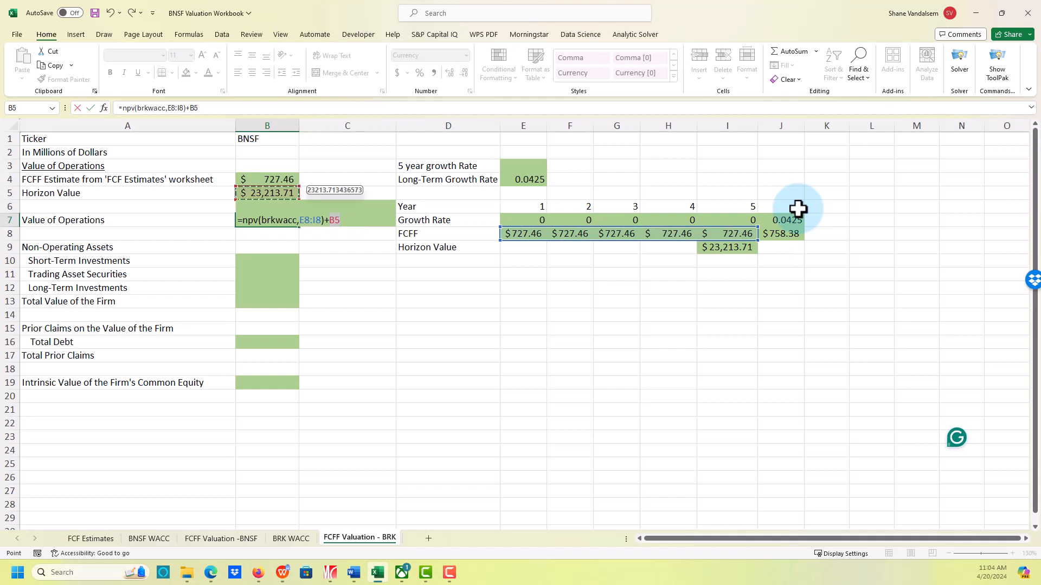
type("/")
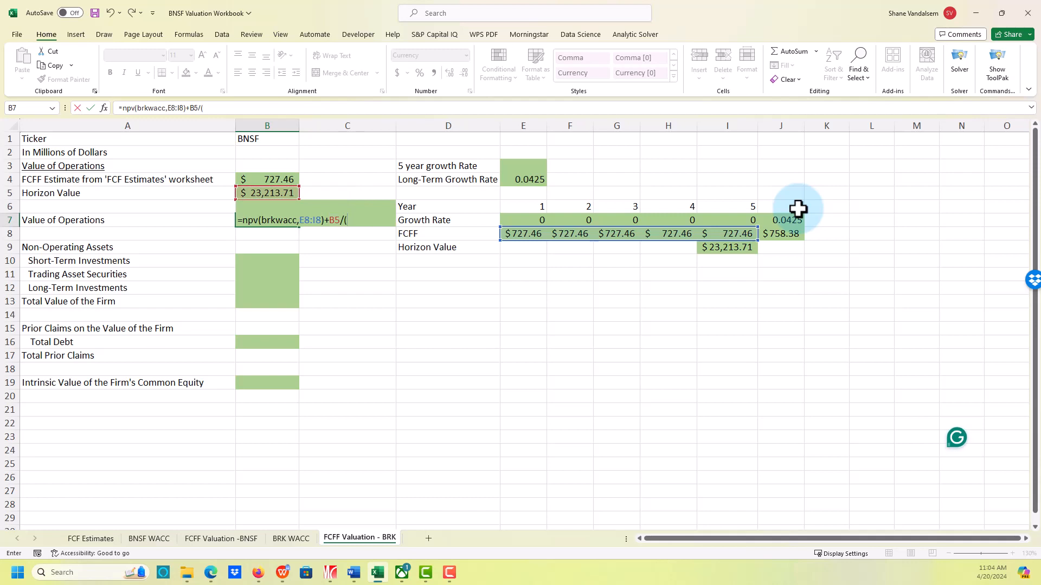
type("(w")
key("BackSpace")
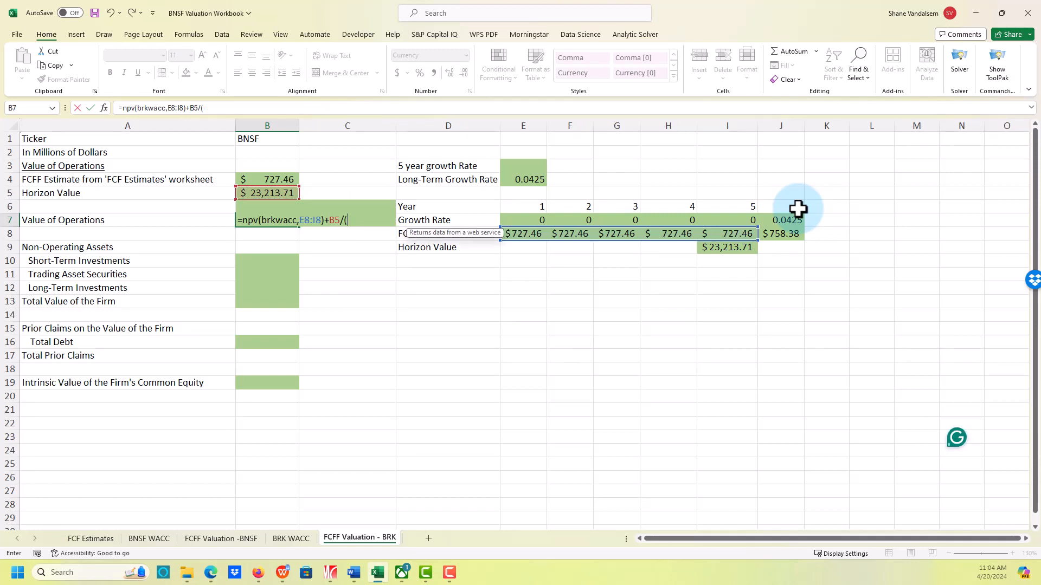
type("1+br")
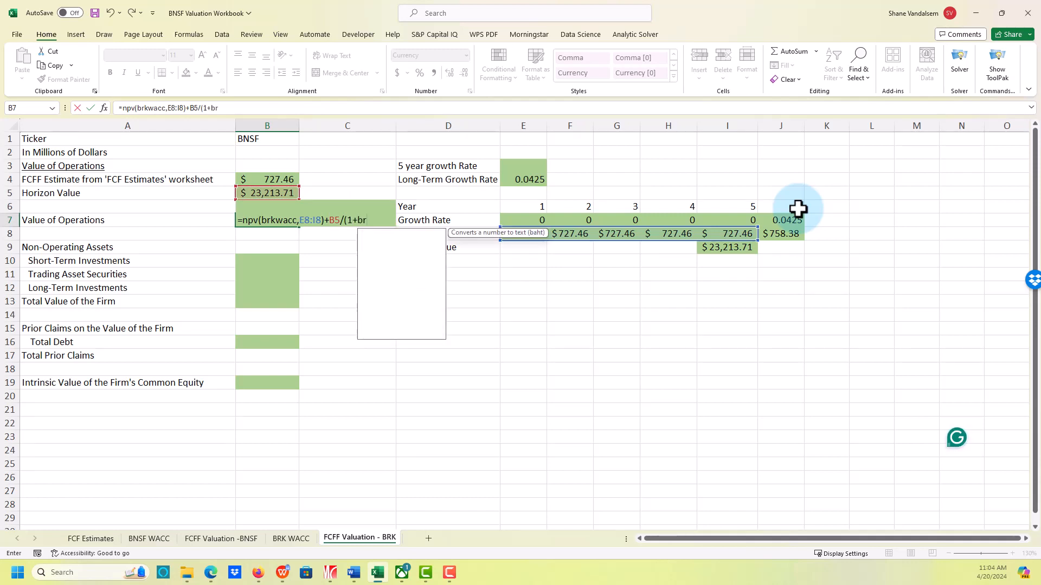
type("kwacc")
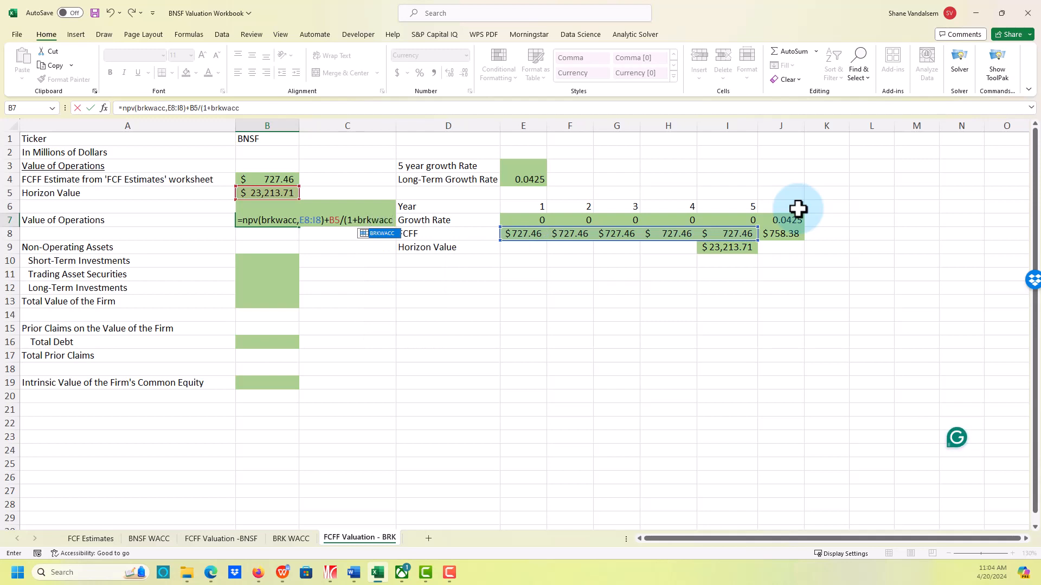
type(")^5")
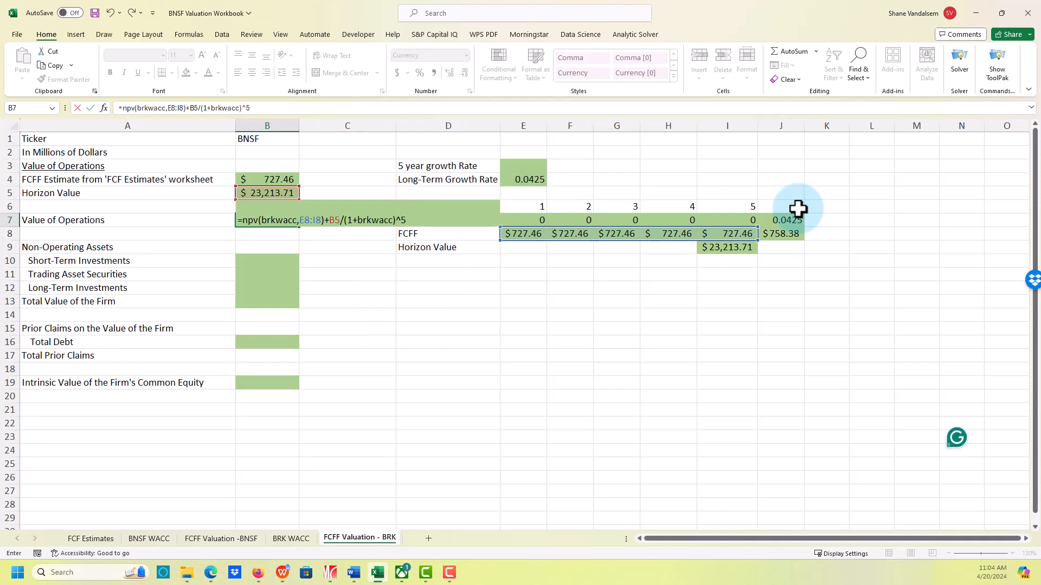
key("Return")
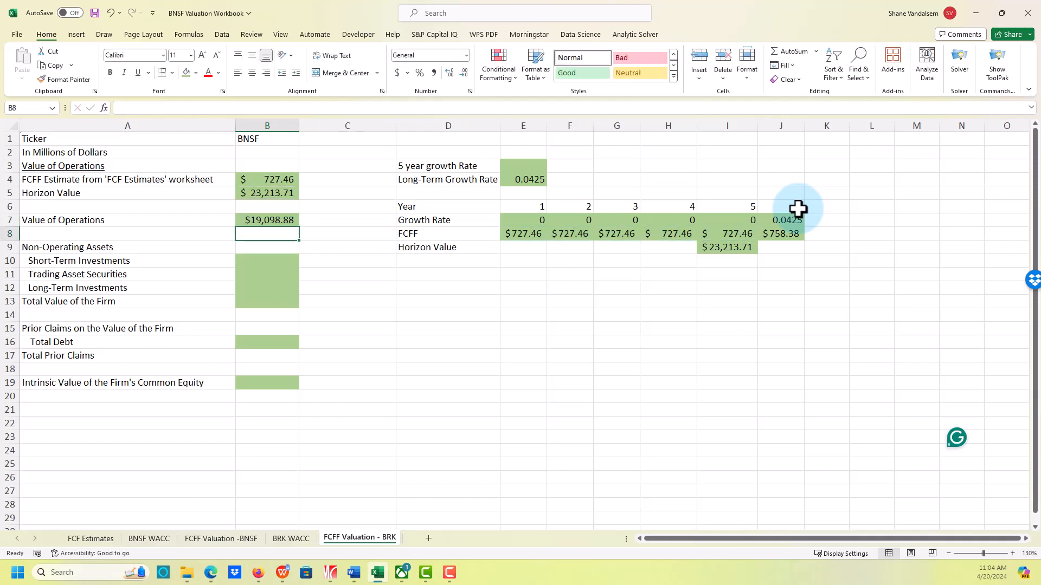
Step: Enter the non-operating assets in B10:B12: Short-Term Investments 0, Trading Asset Securities 14 and Long-Term Investments 17
key("Down")
key("Down")
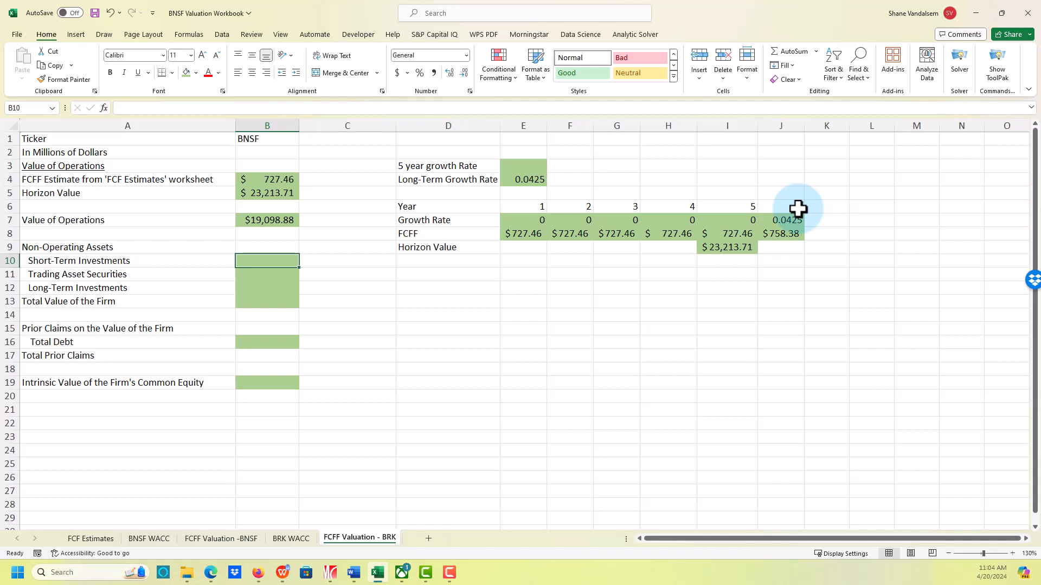
type("0")
key("Return")
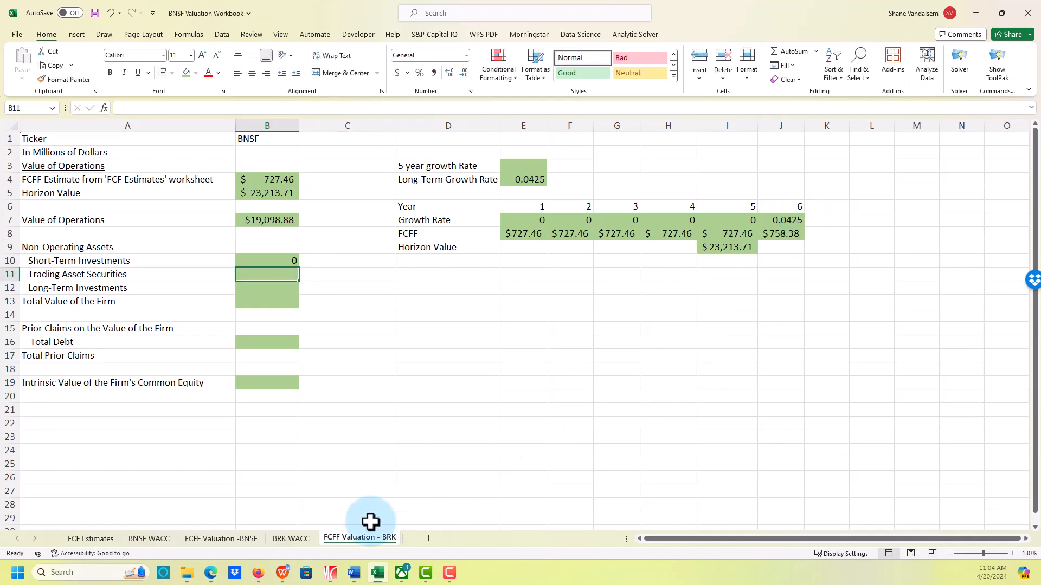
type("14")
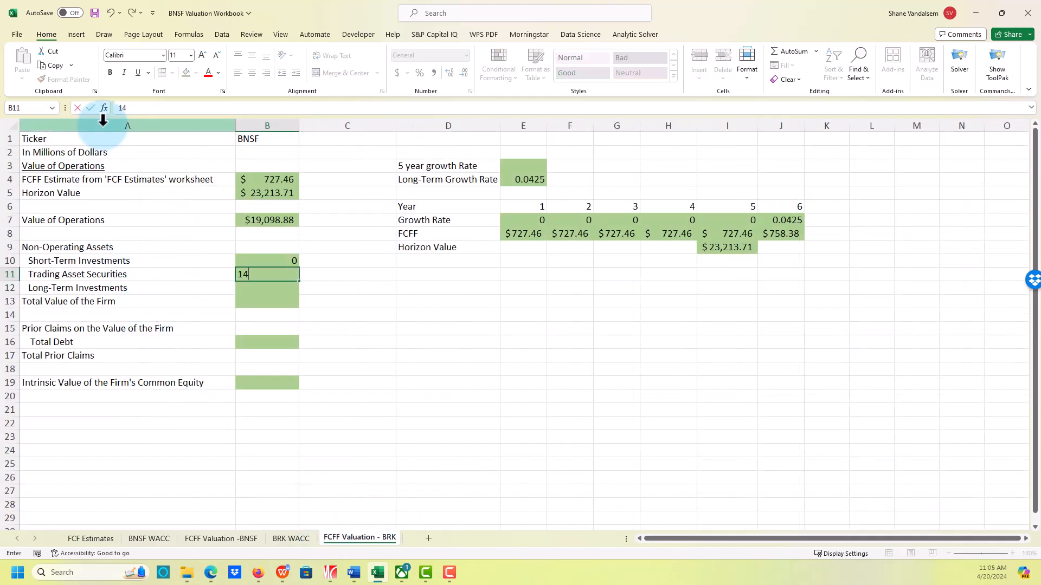
key("Return")
type("17")
key("Return")
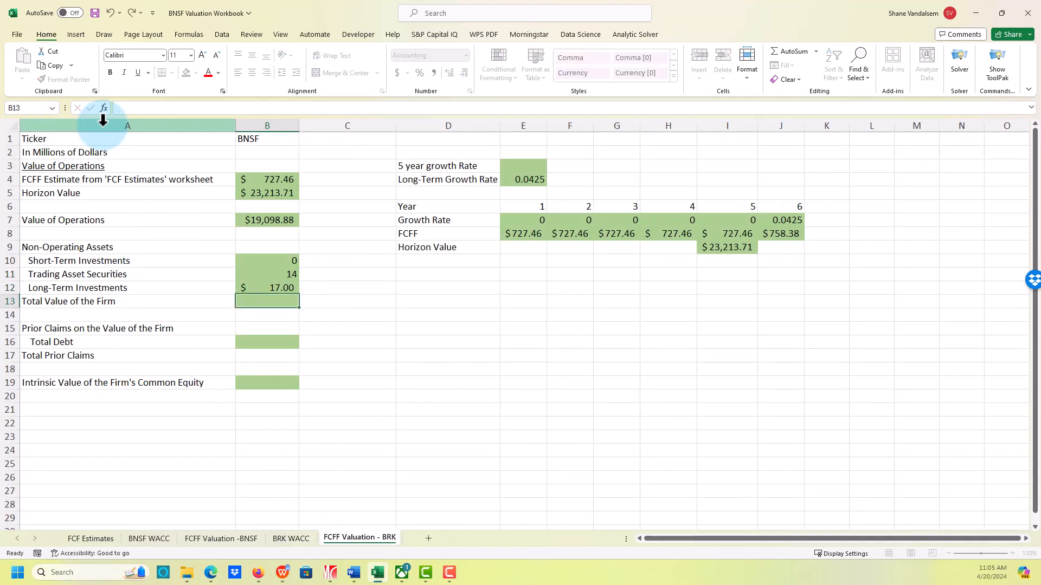
Step: Apply the dollar Accounting number format to Trading Asset Securities in B11 and Short-Term Investments in B10
key("Up")
key("Up")
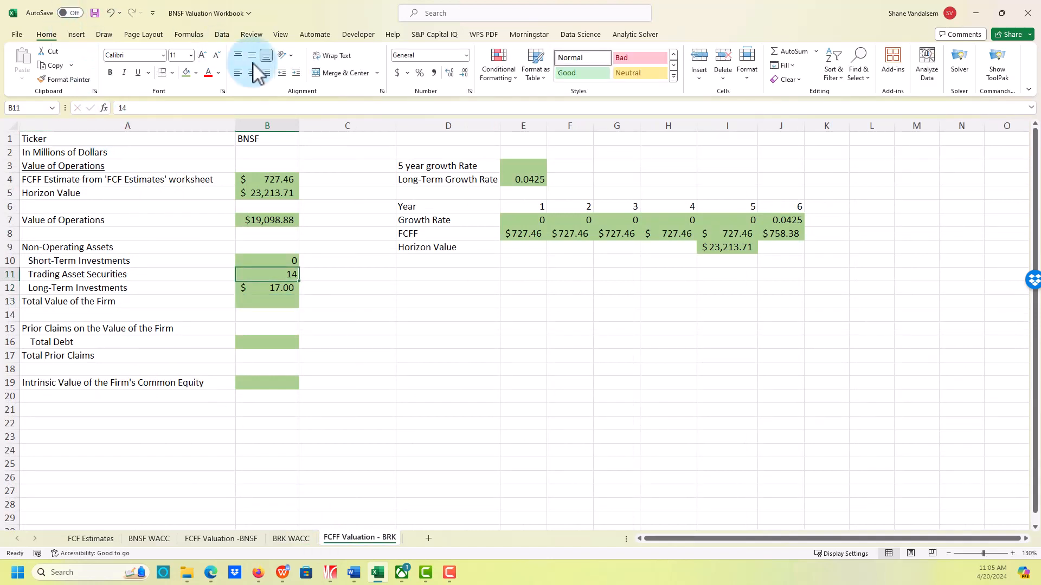
left_click(399, 73)
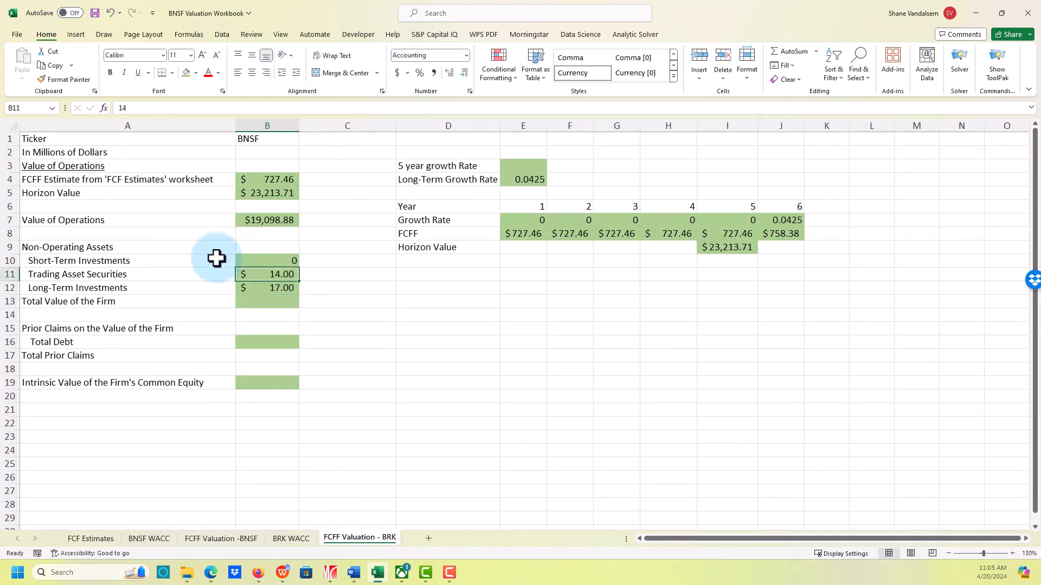
left_click(258, 261)
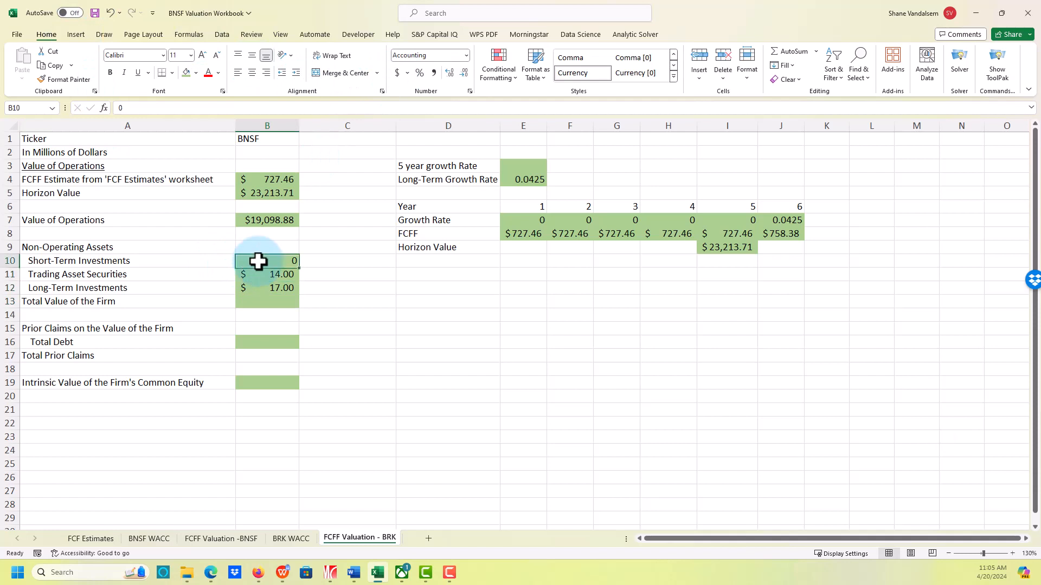
left_click(398, 73)
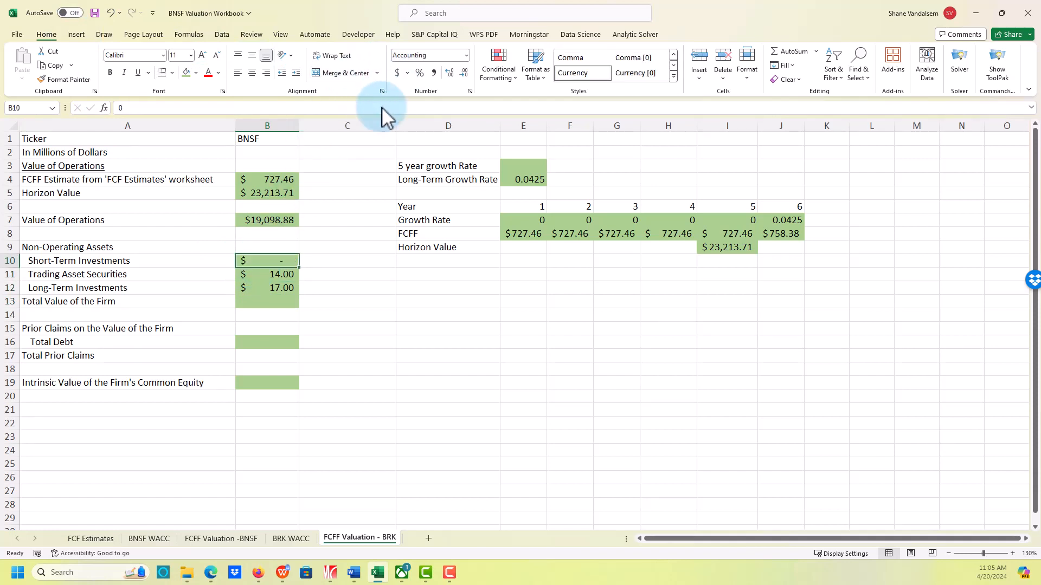
Step: Calculate the Total Value of the Firm in B13 with =B7+B10+B11+B12
left_click(281, 302)
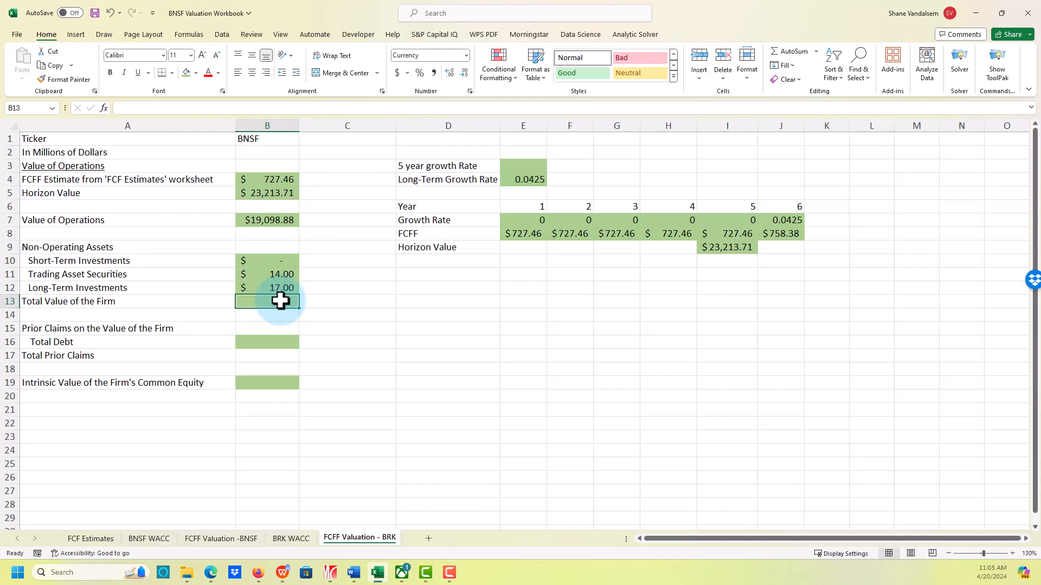
type("=")
key("Up")
key("Up")
key("Up")
key("Up")
key("Up")
key("Up")
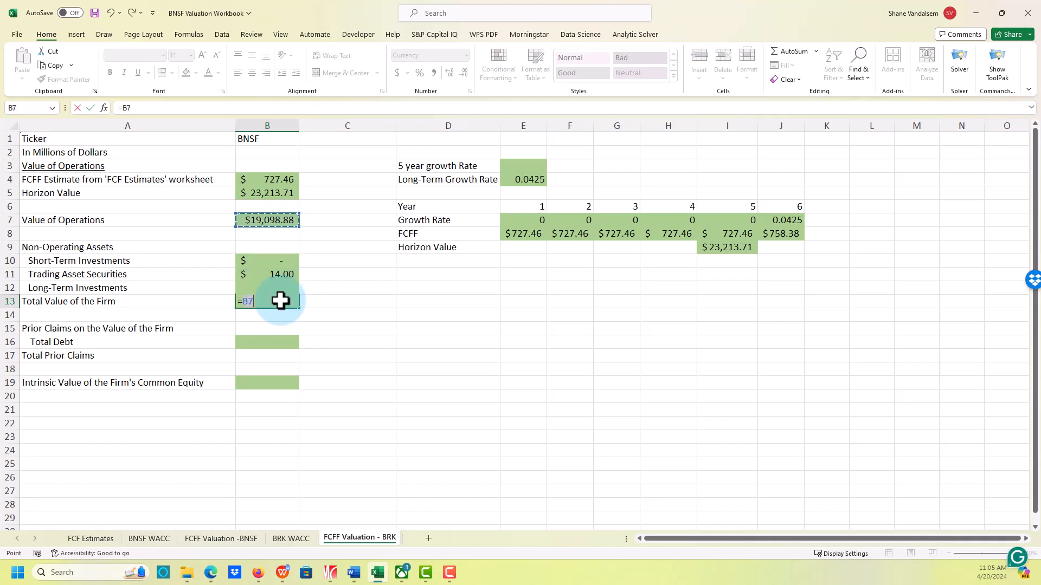
type("+")
key("Up")
key("Up")
key("Up")
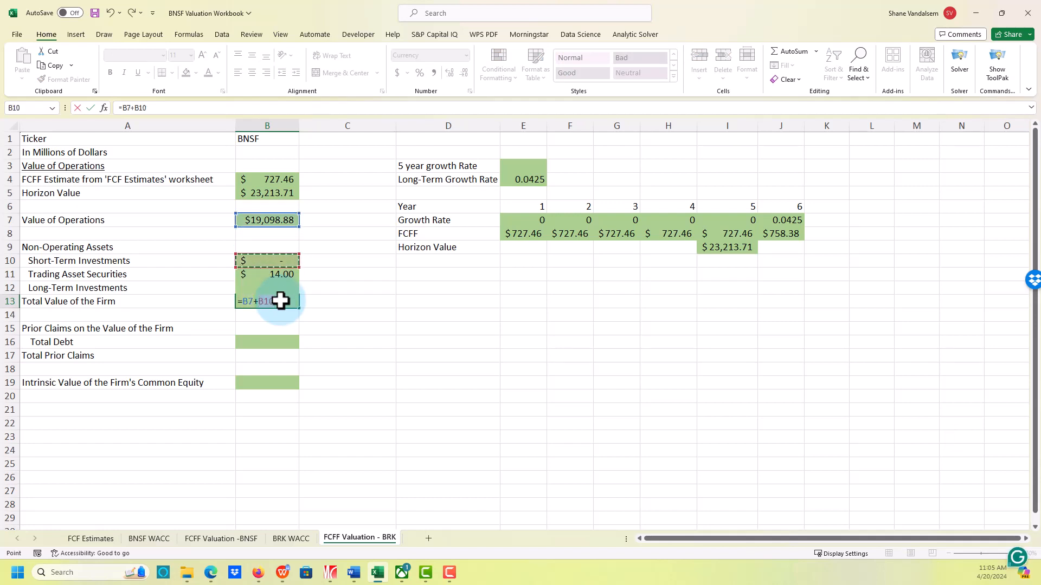
type("+")
key("Up")
key("Up")
key("Up")
key("Down")
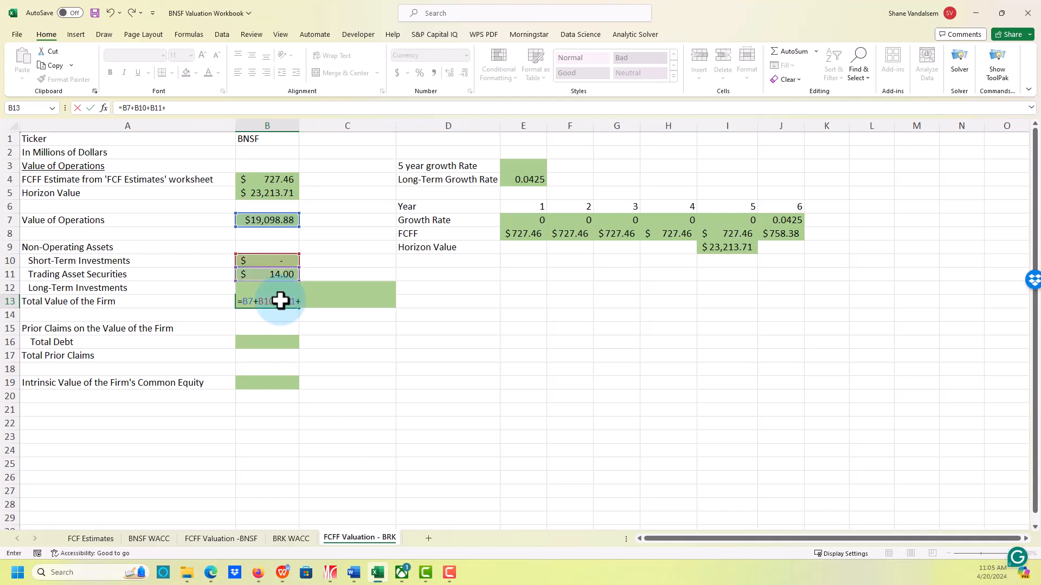
key("Return")
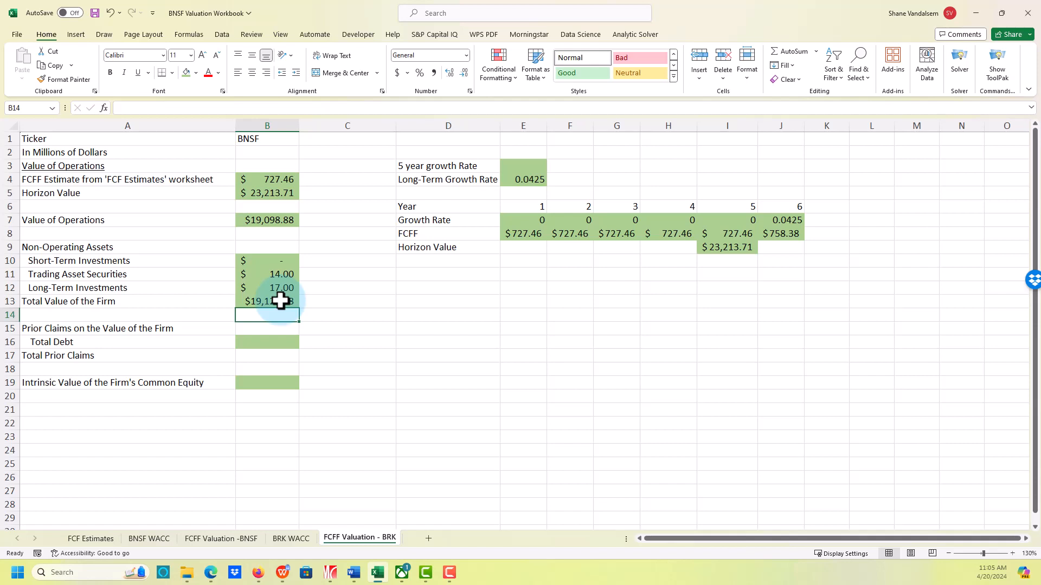
Step: Enter 10000 as the Total Debt in B16 under Prior Claims on the Value of the Firm
key("Down")
key("Down")
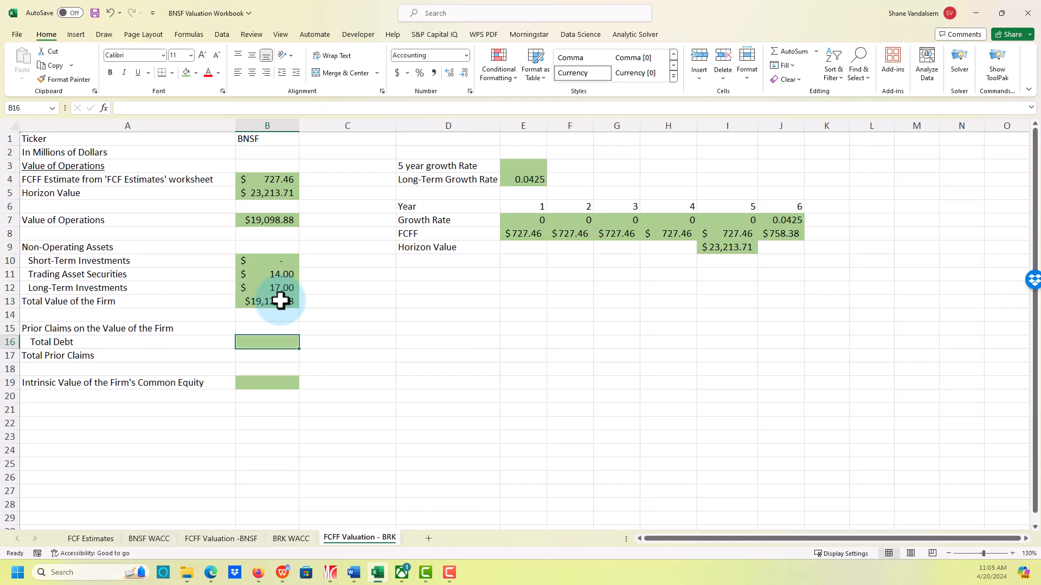
type("0")
key("BackSpace")
type("10")
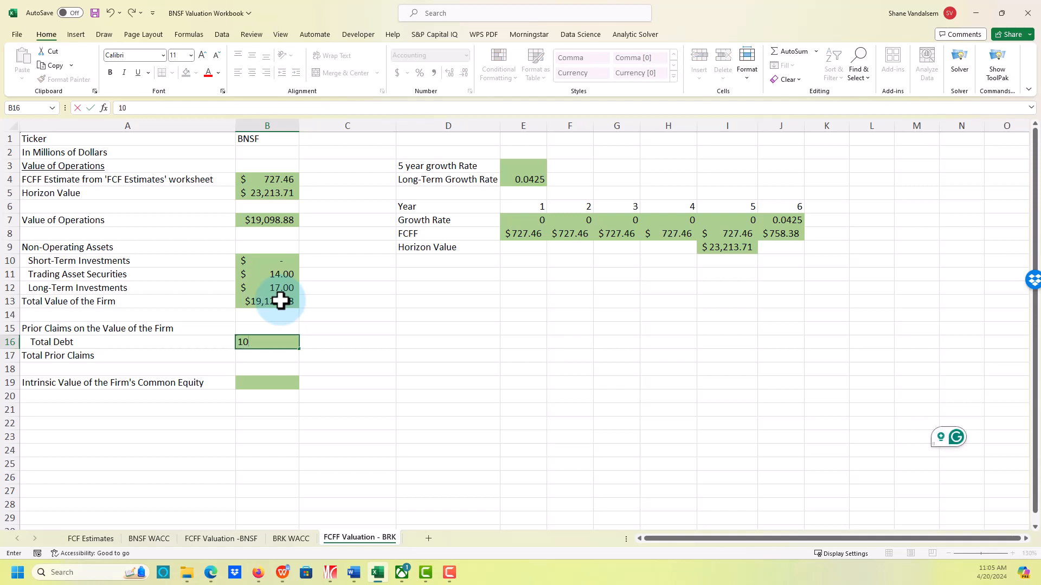
key("Return")
key("Up")
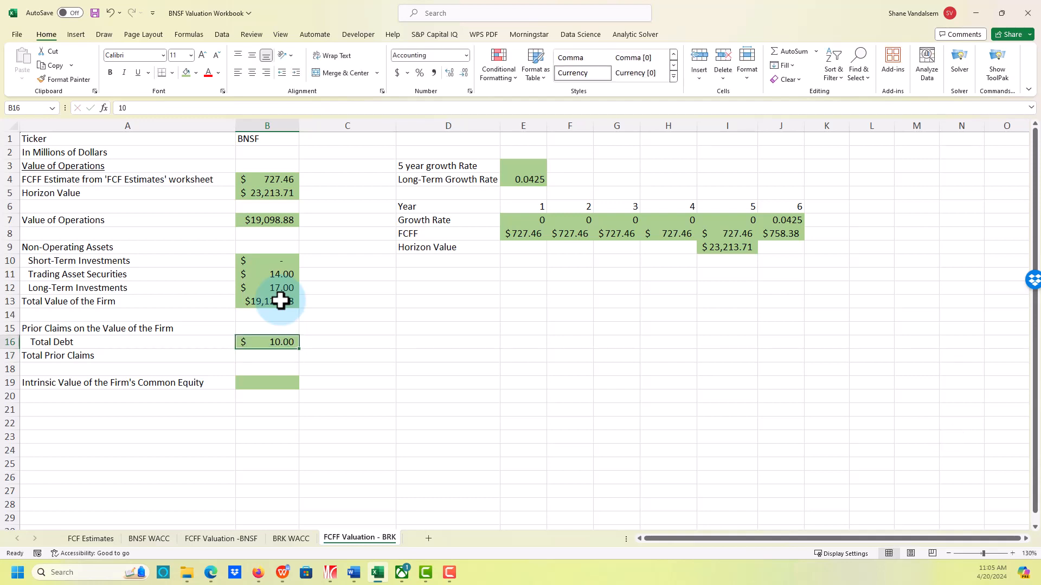
key("F2")
type("000")
key("Return")
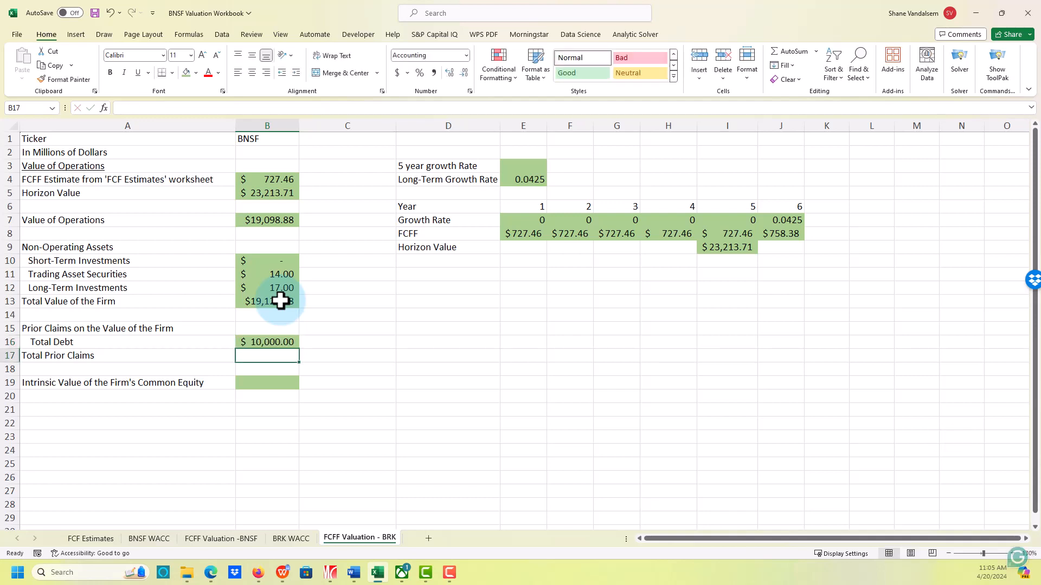
key("Up")
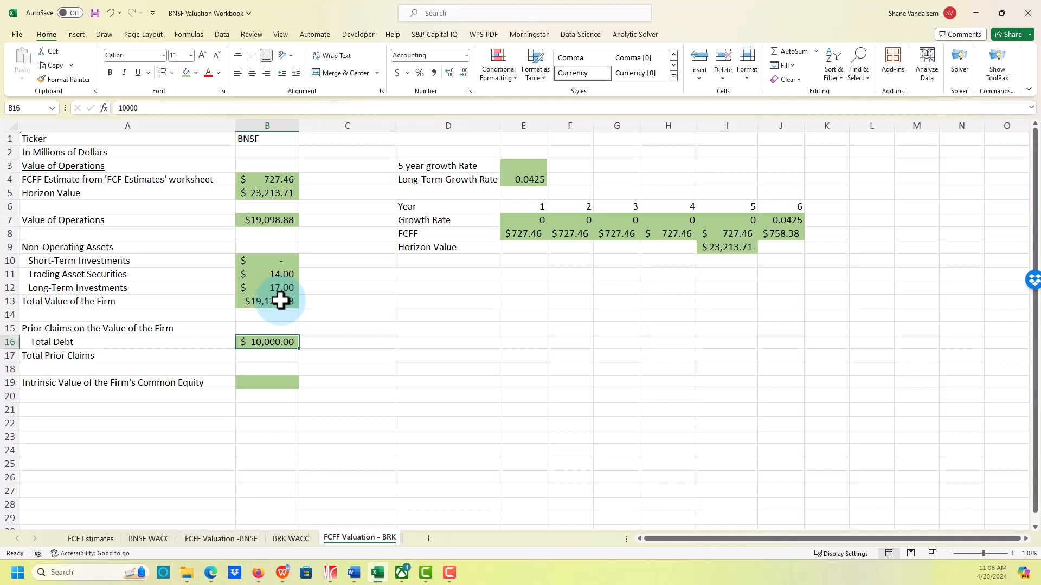
Step: Calculate the Intrinsic Value of the Firm's Common Equity in B19 with =B13-B16
key("Down")
key("Down")
key("Down")
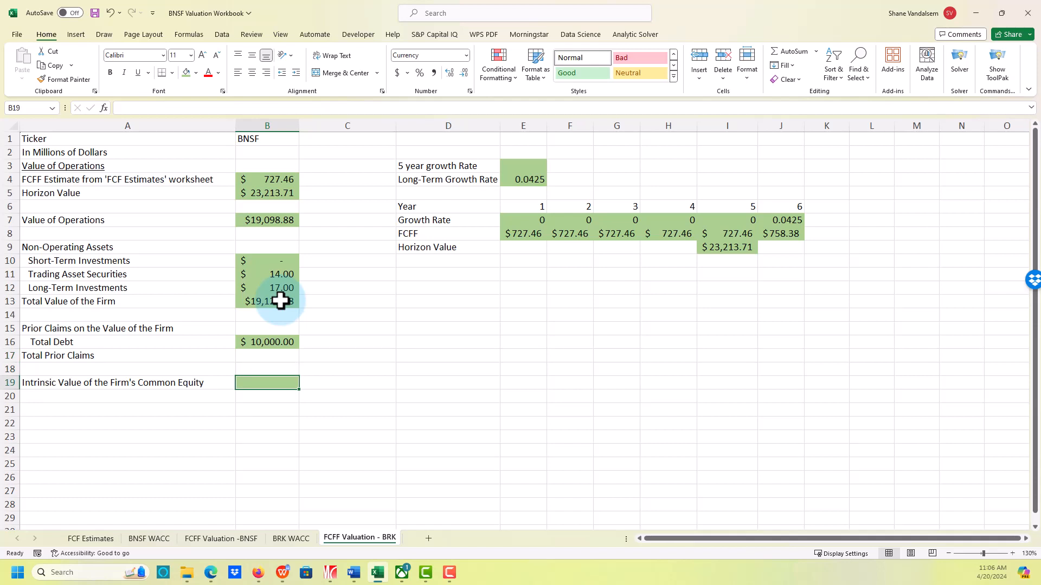
key("Up")
key("Up")
key("Up")
key("Up")
key("Up")
key("Up")
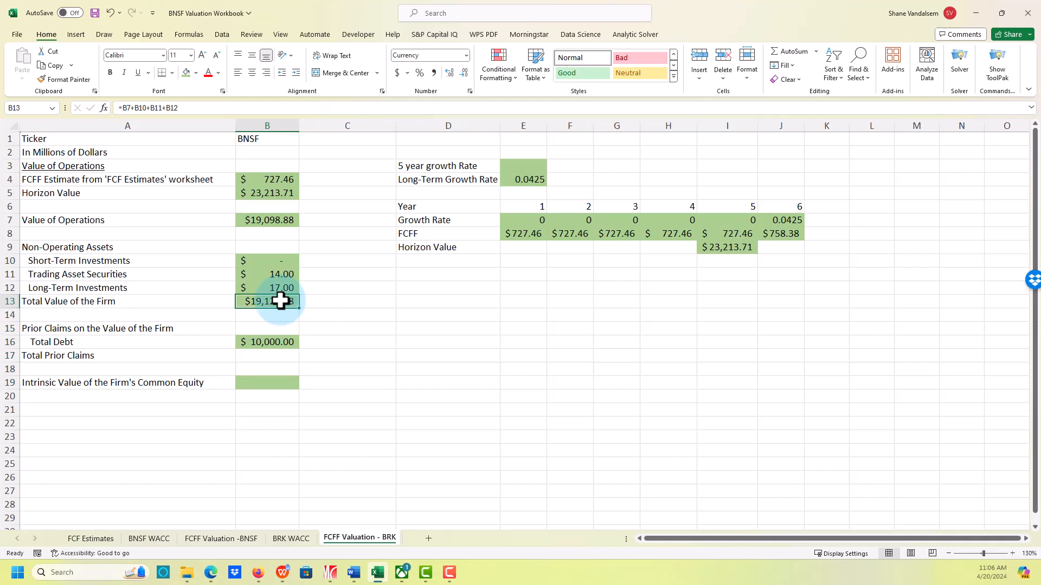
key("Down")
key("Down")
key("Down")
key("Down")
key("Down")
key("Down")
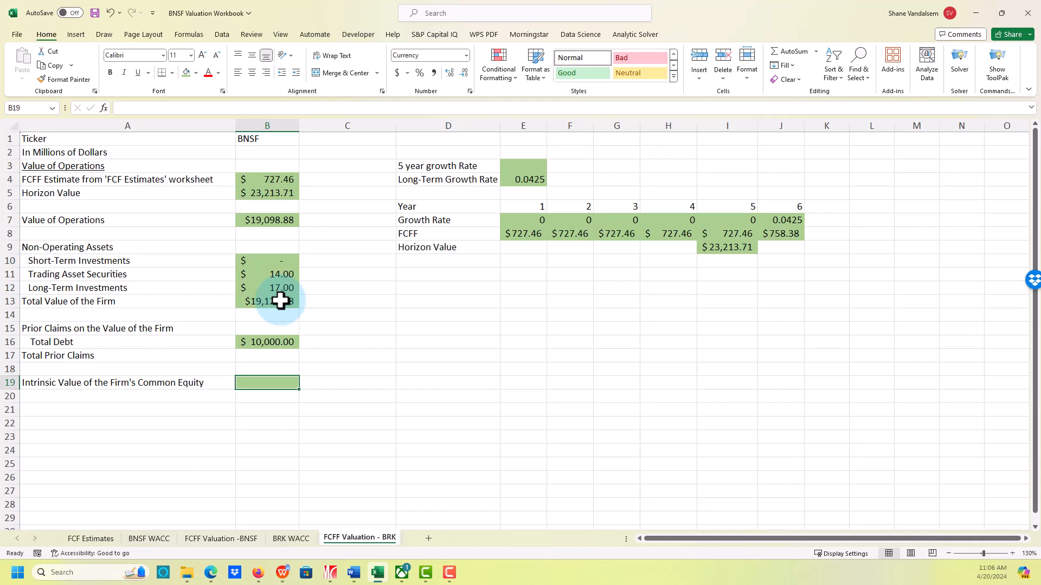
type("=")
key("Up")
key("Up")
key("Up")
key("Up")
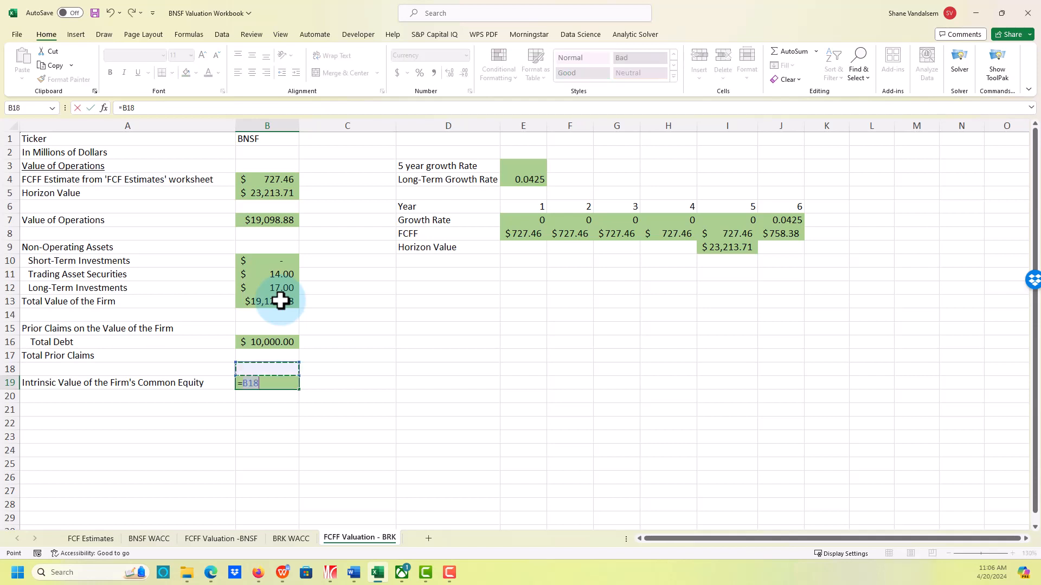
left_click(280, 300)
type("-")
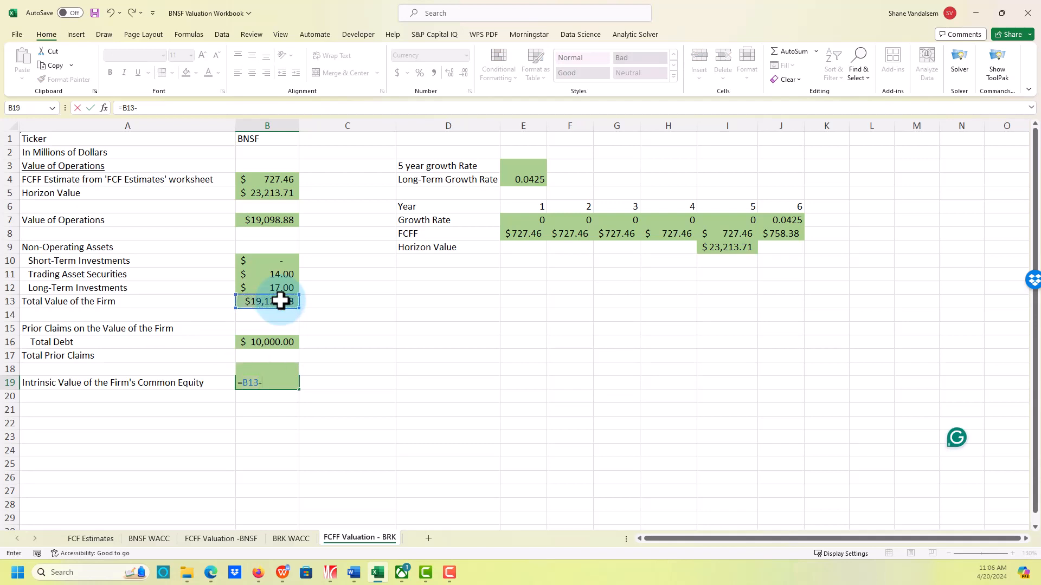
key("Up")
key("Up")
key("Up")
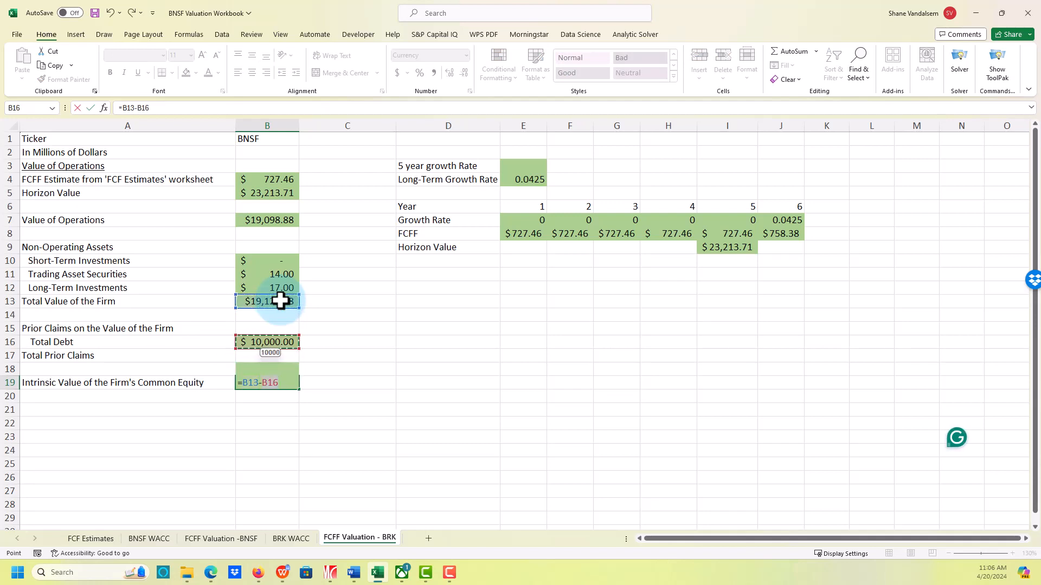
key("Return")
Step: Use Solver to bring the intrinsic equity value in B19 to a value of 34000 by changing the 5 year growth rate in E3
key("Right")
key("Right")
key("Right")
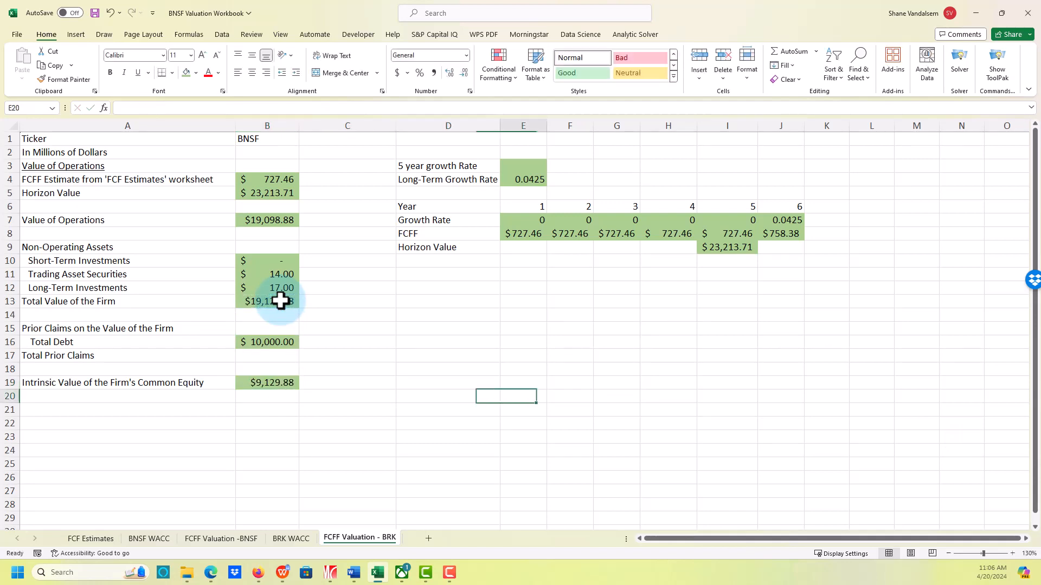
key("Up")
key("Up")
key("Up")
key("Up")
key("Up")
key("Up")
key("Up")
key("Up")
key("Up")
key("Up")
key("Up")
key("Up")
key("Up")
key("Up")
key("Up")
key("Up")
key("Up")
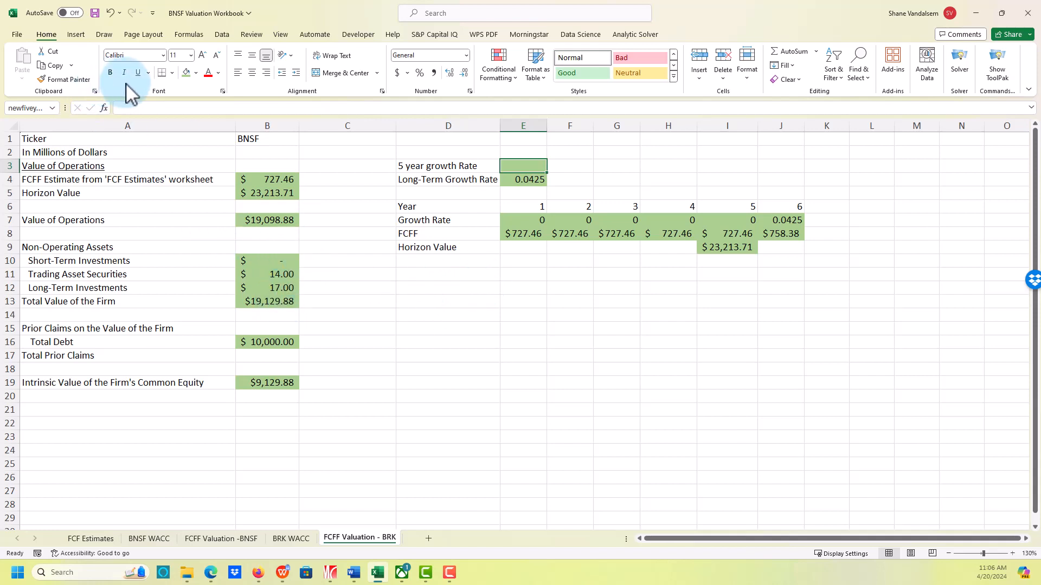
left_click(221, 36)
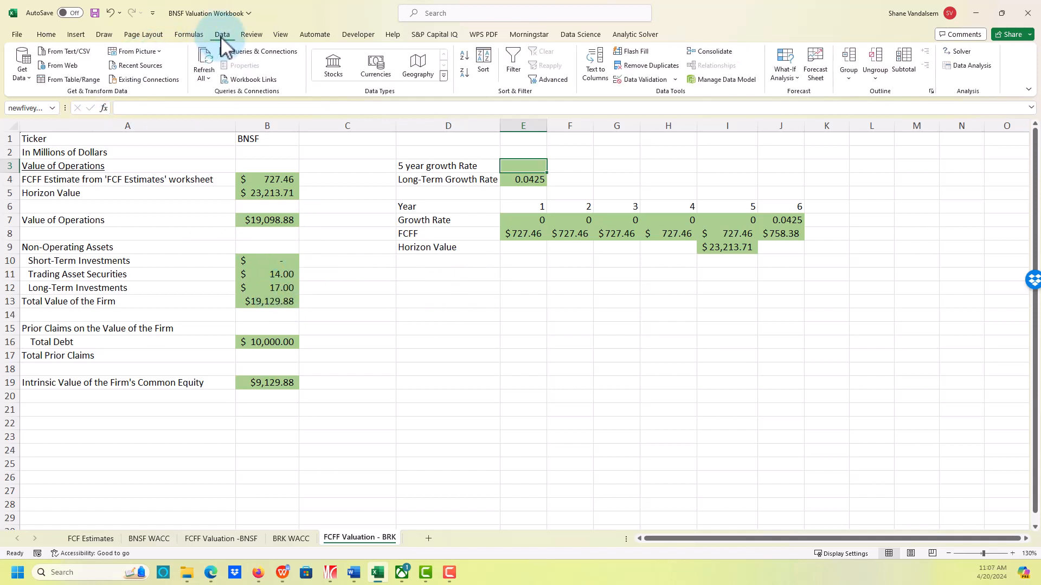
left_click(958, 52)
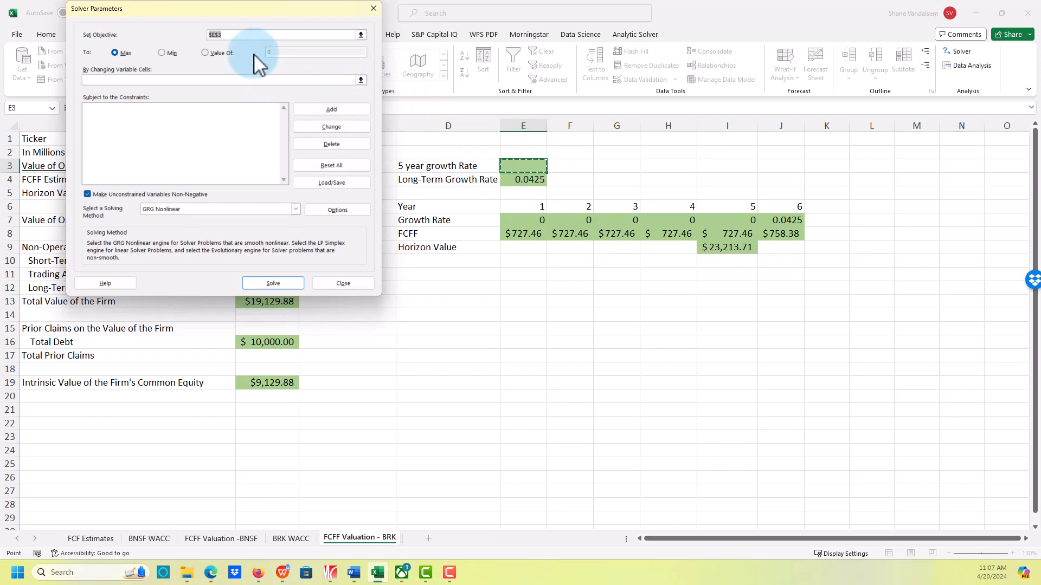
left_click_drag(252, 11, 839, 222)
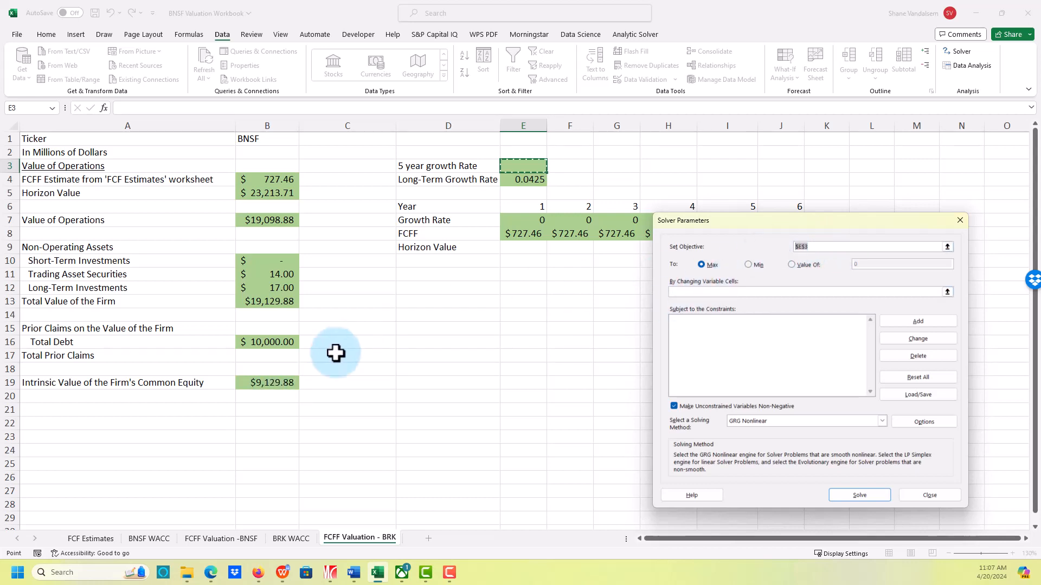
left_click(287, 385)
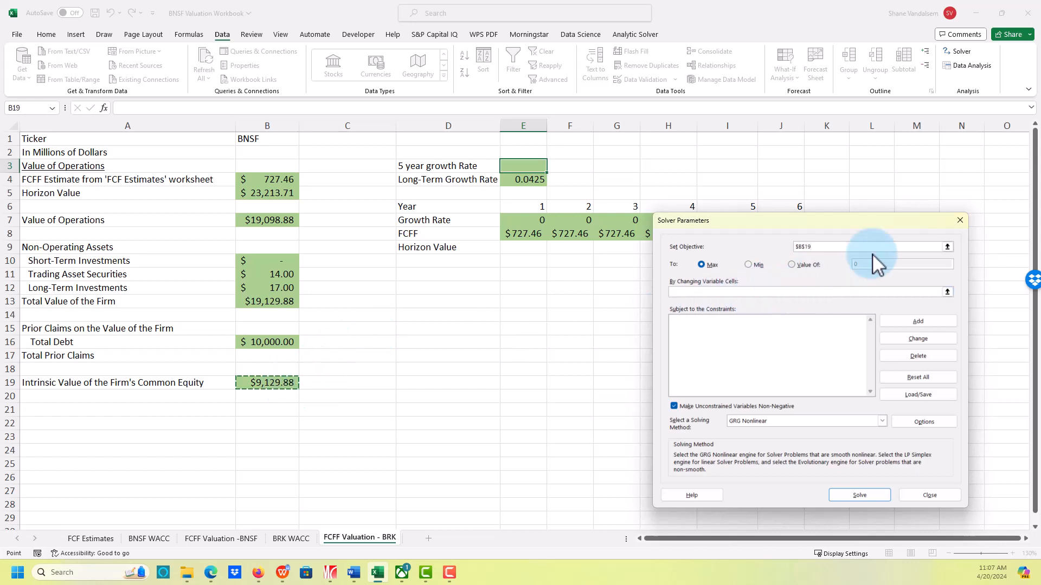
left_click(801, 264)
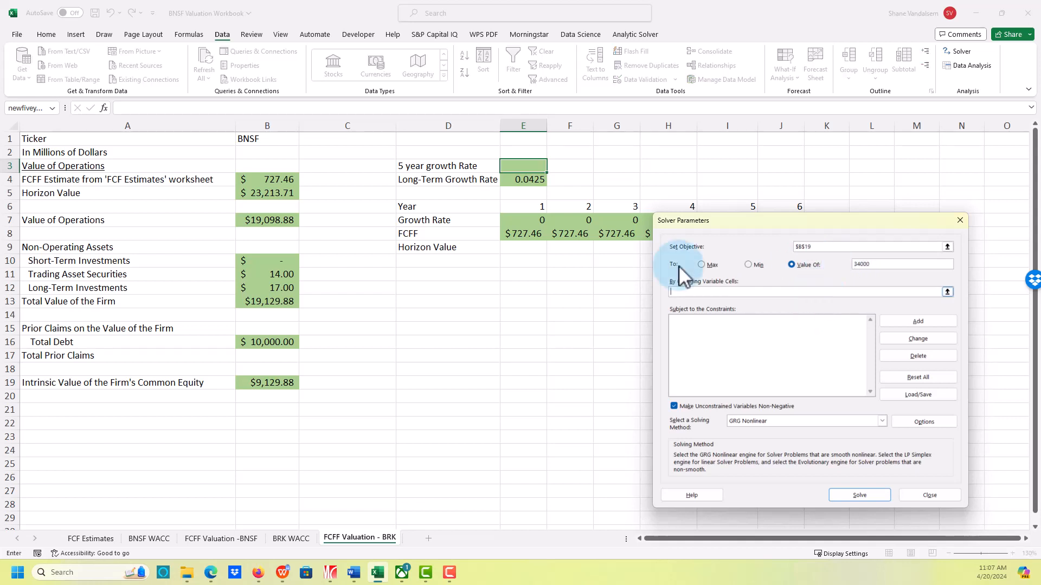
left_click(521, 166)
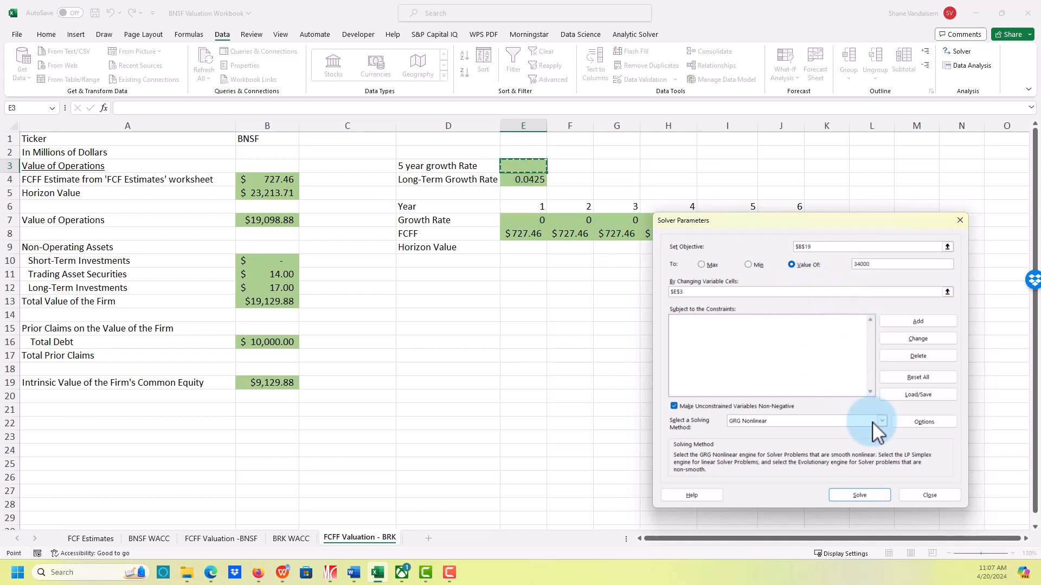
left_click(862, 495)
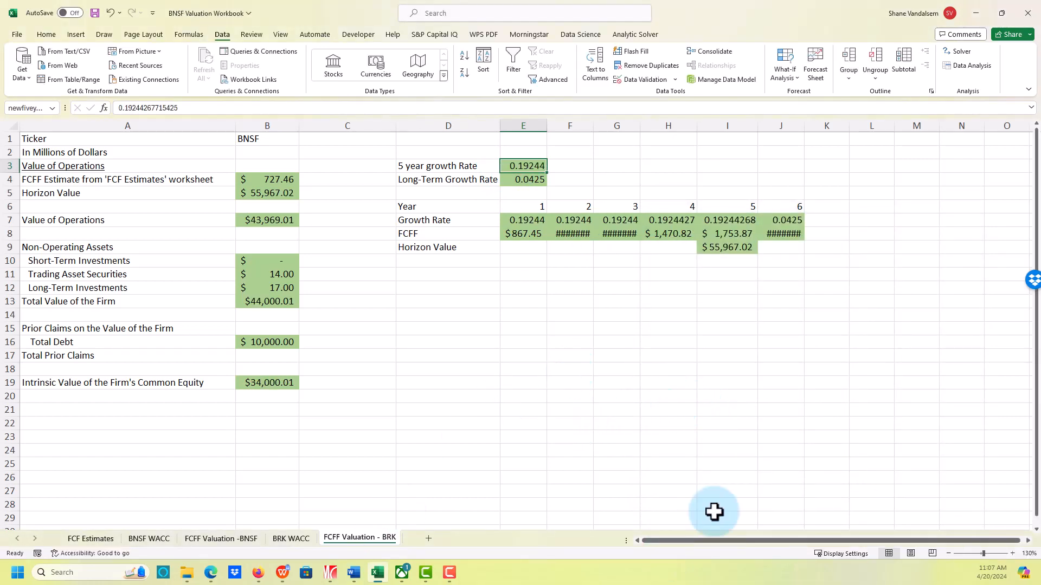
Step: Autofit columns F, G and J to show the projected FCFF values, and select the 5 year growth rate in E3
double_click(592, 127)
double_click(657, 122)
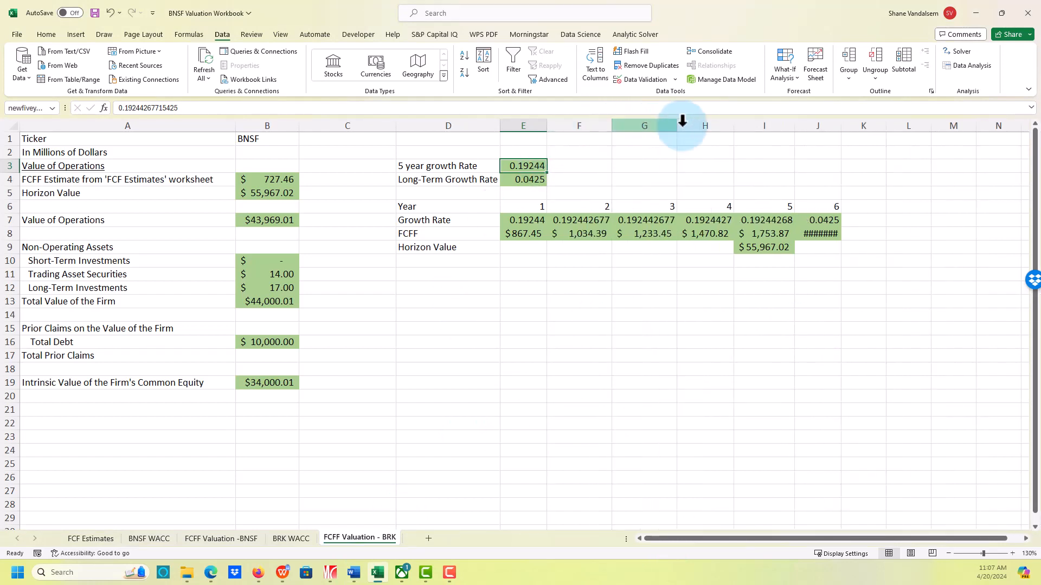
double_click(842, 126)
left_click(476, 329)
left_click(527, 167)
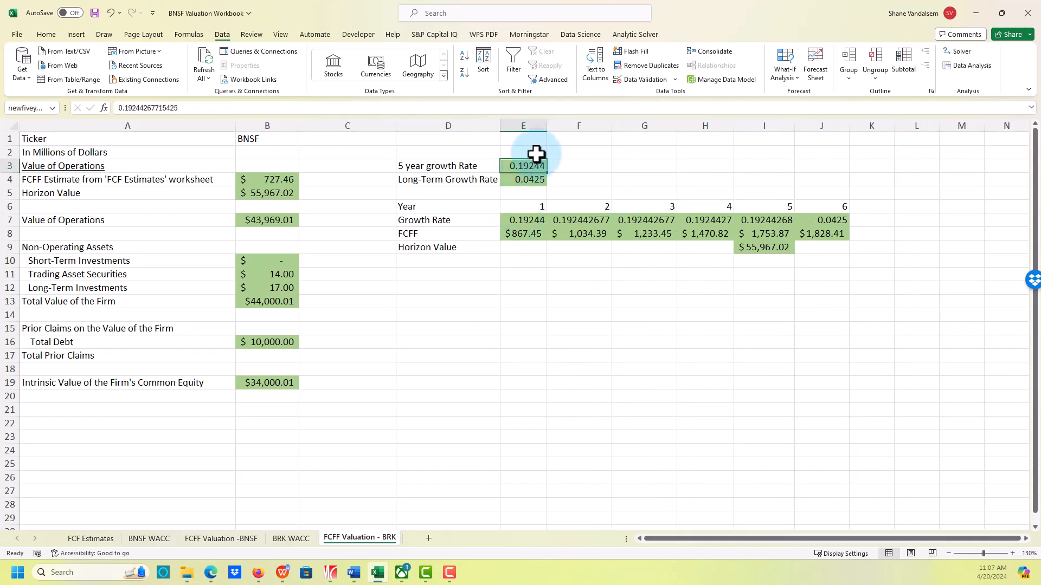